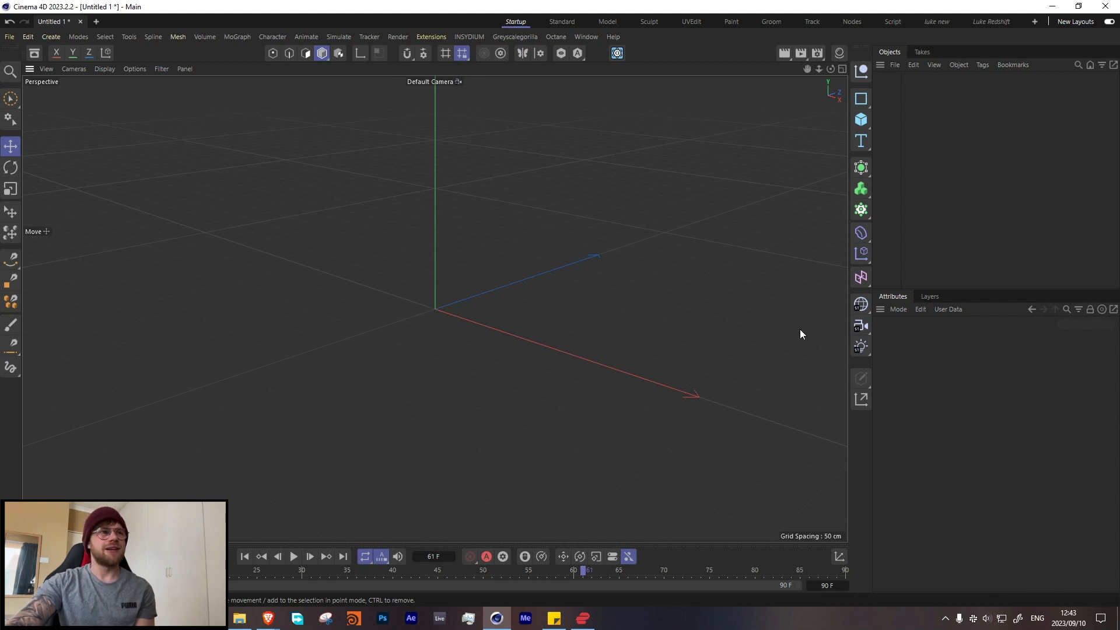
- Create a Taiao toPlant object and add a Trunk part to its plant layers
left_click(477, 36)
mouse_move(475, 108)
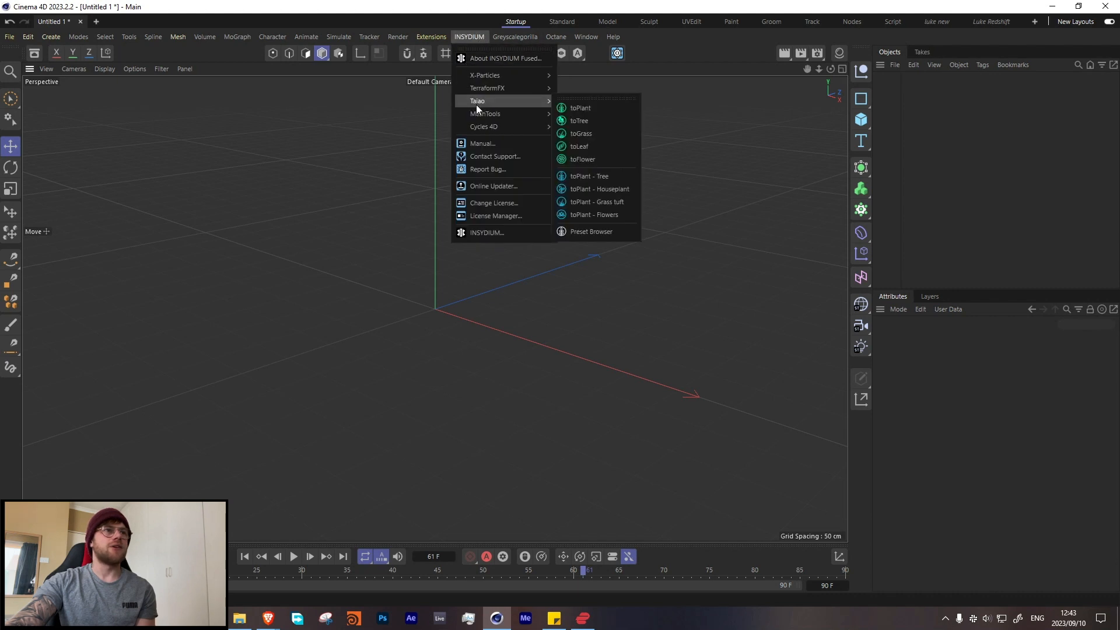
left_click(602, 111)
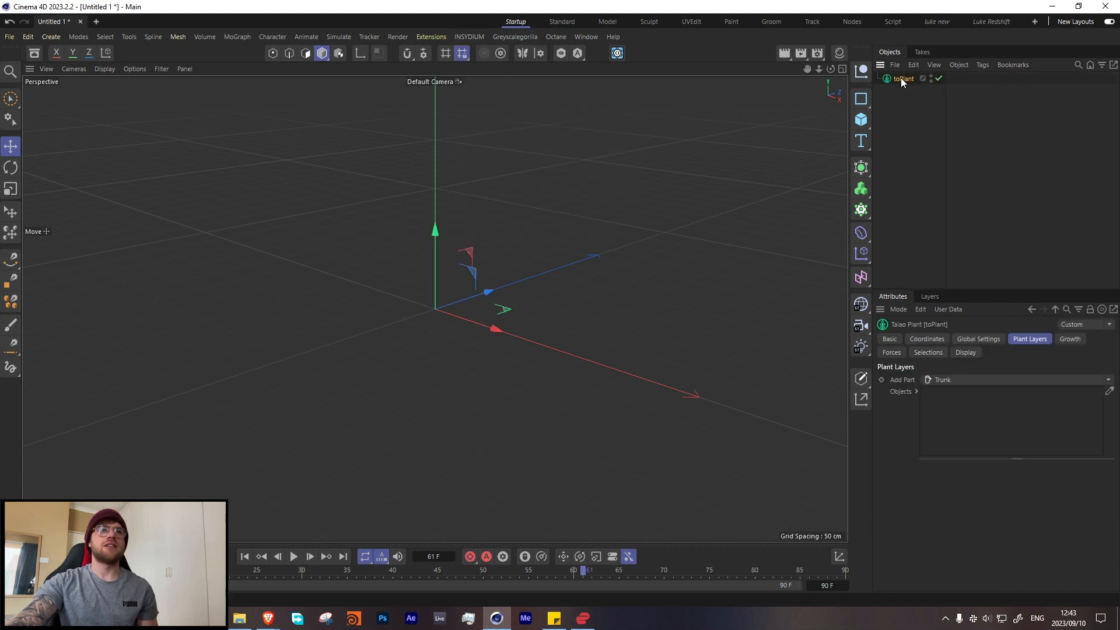
left_click(927, 380)
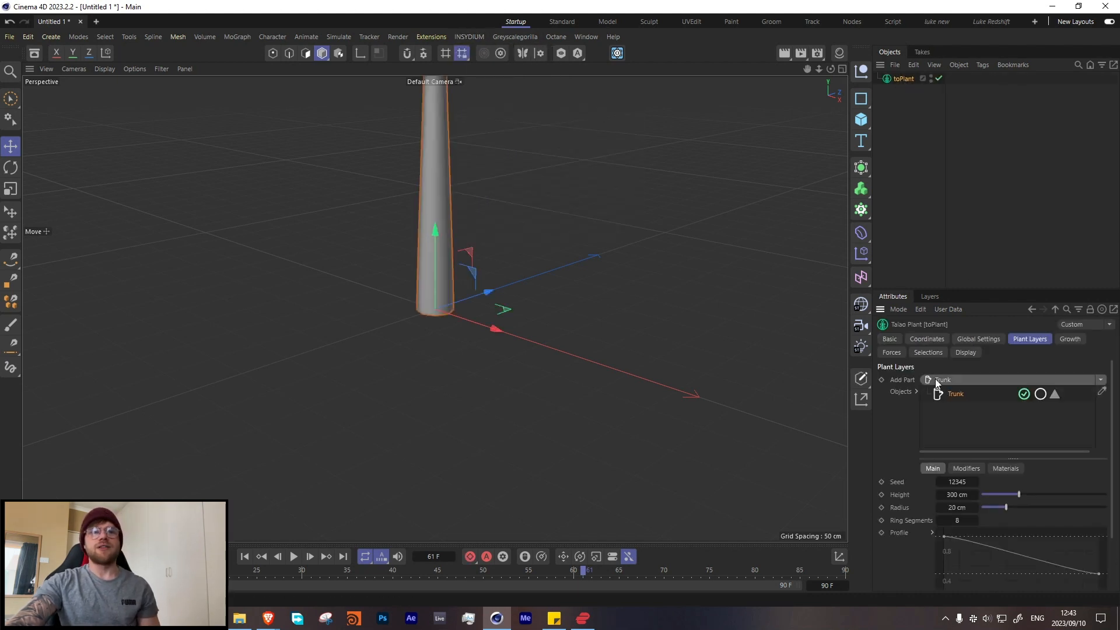
- Set the trunk's height to 600 cm
double_click(943, 495)
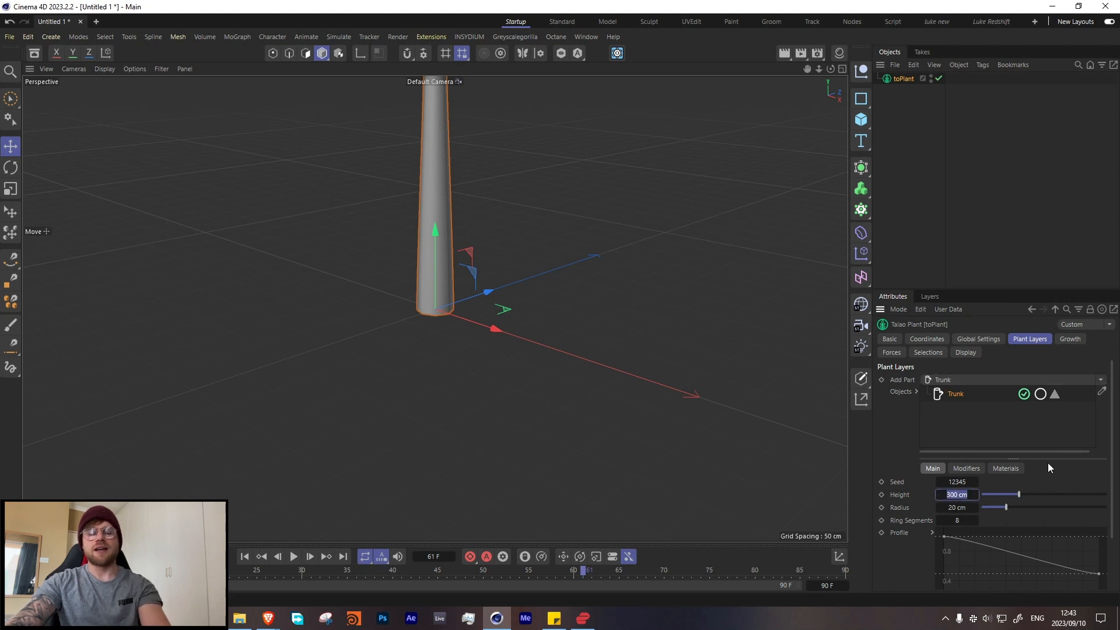
type("600")
key("Return")
scroll(417, 265, "down", 5)
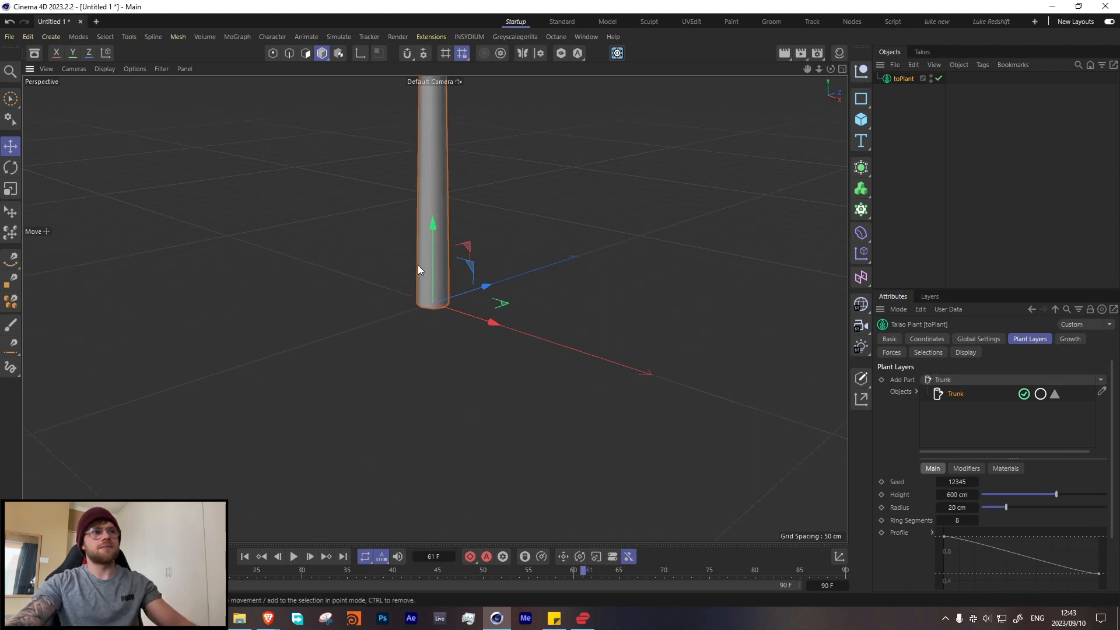
left_click_drag(407, 353, 403, 271, "alt")
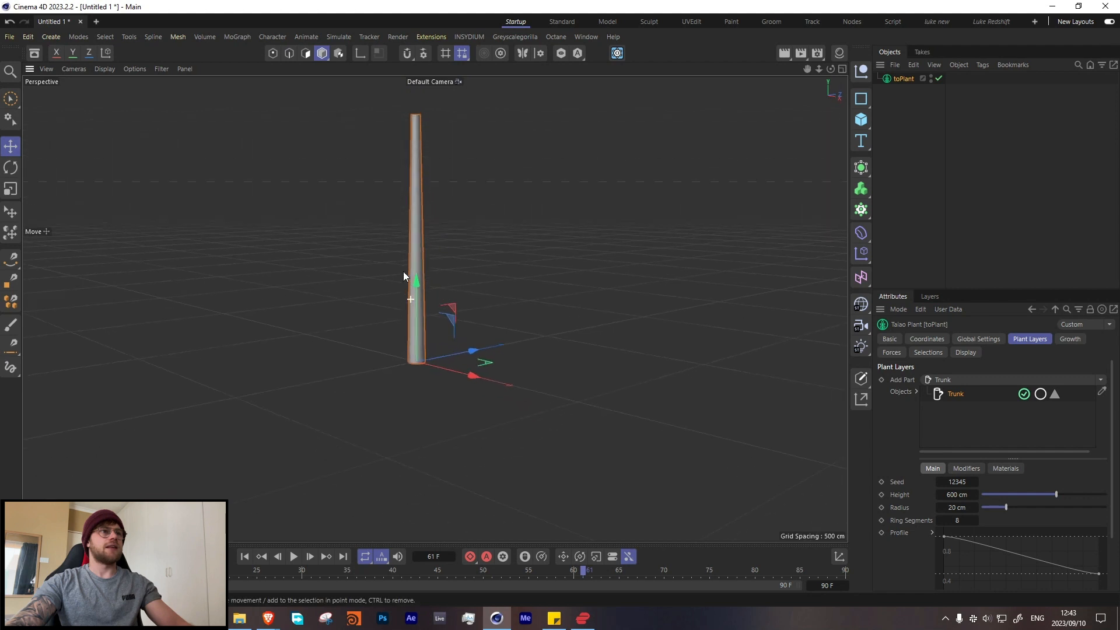
- Reshape the trunk's profile curve to start at about 0.4 and fall to about 0 at the tip, with a rounded end
scroll(954, 537, "down", 3)
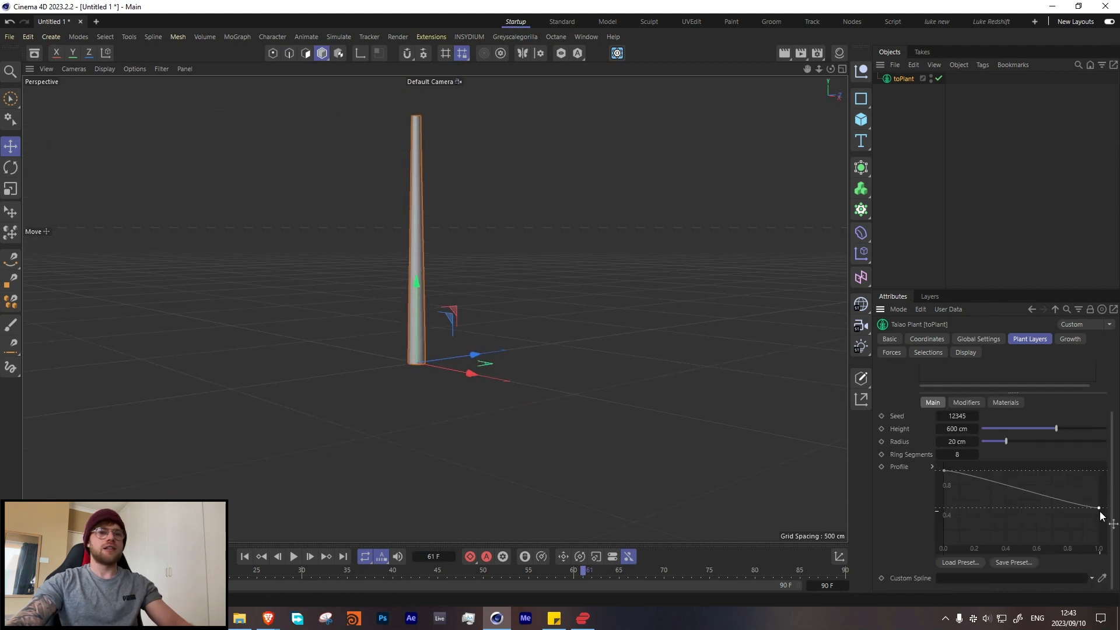
left_click_drag(1100, 511, 1107, 570)
left_click_drag(944, 471, 944, 512)
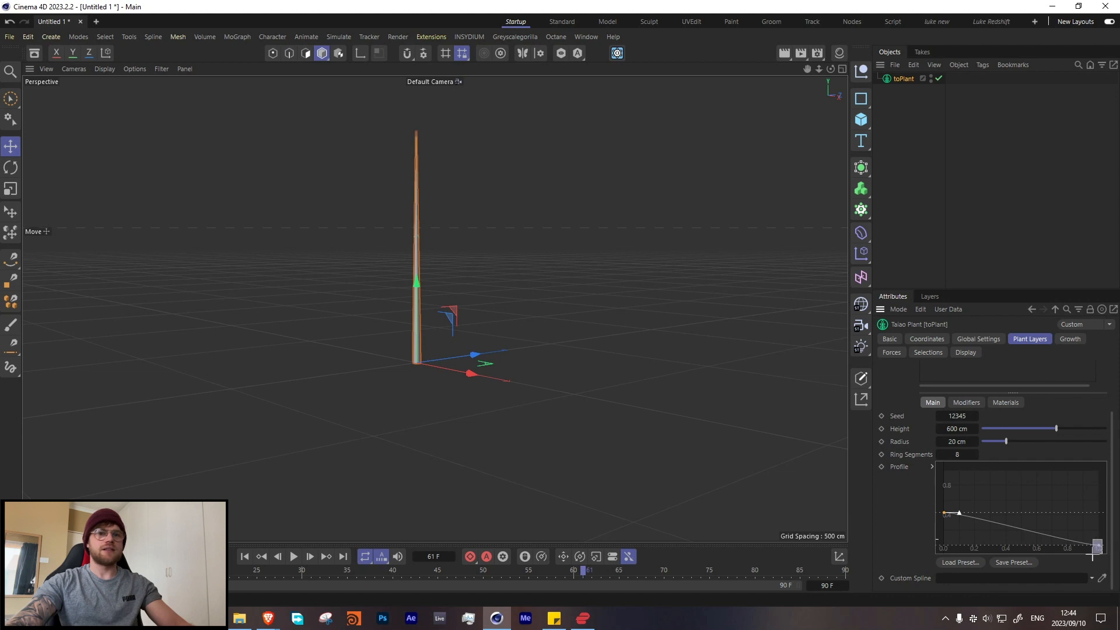
left_click_drag(1085, 543, 1086, 521)
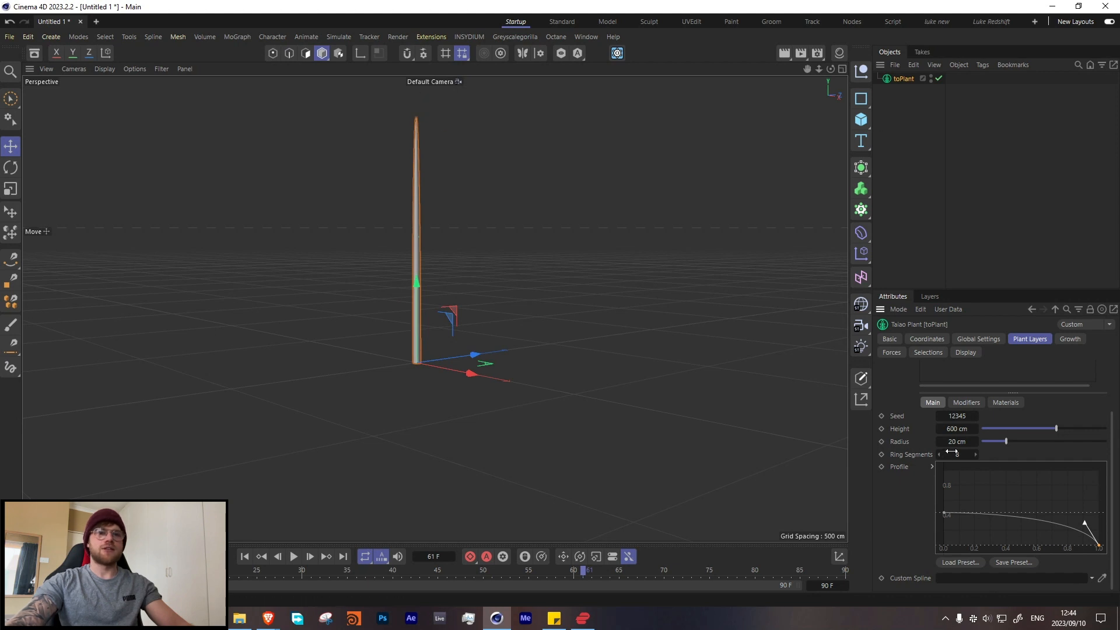
- Add a Furling modifier to the trunk with an angle of 6° and a bias of 12%
left_click(960, 402)
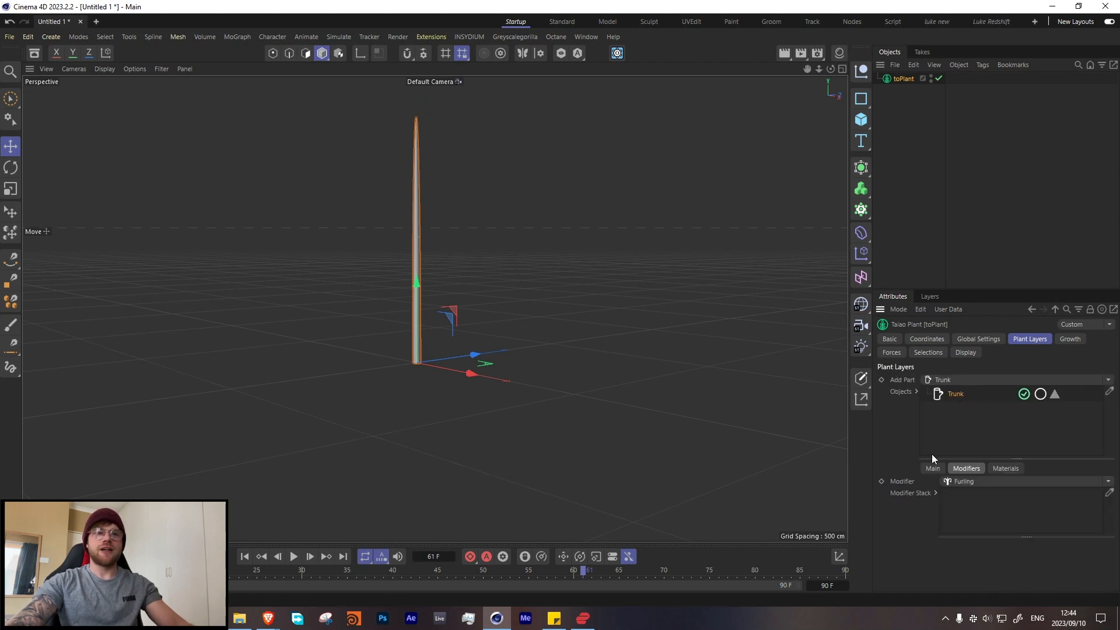
scroll(945, 530, "down", 3)
double_click(936, 501)
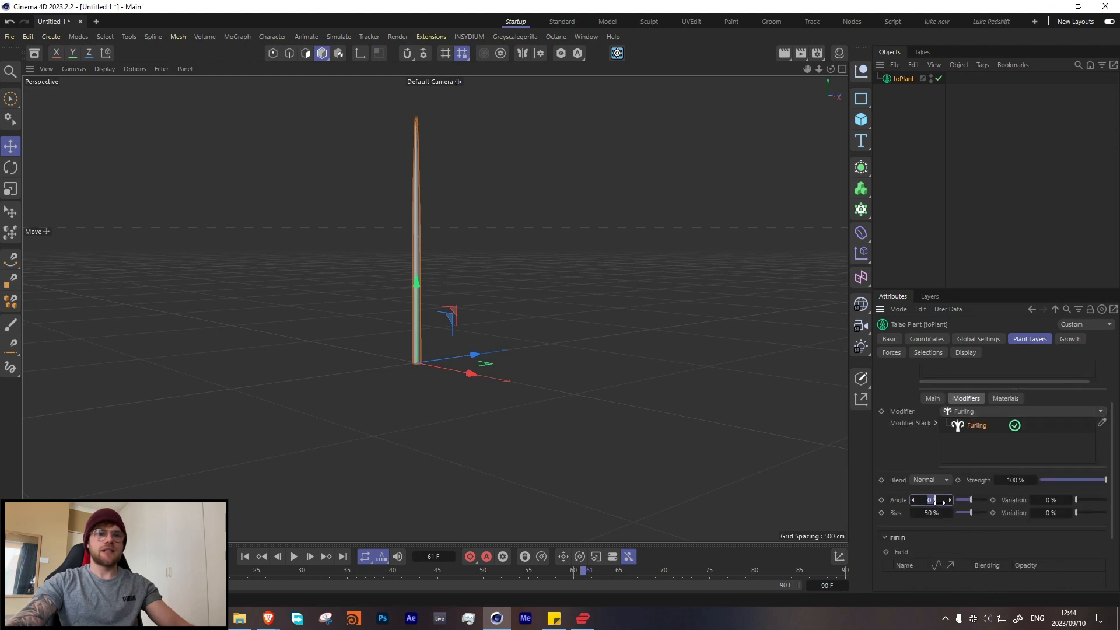
type("6")
key("Return")
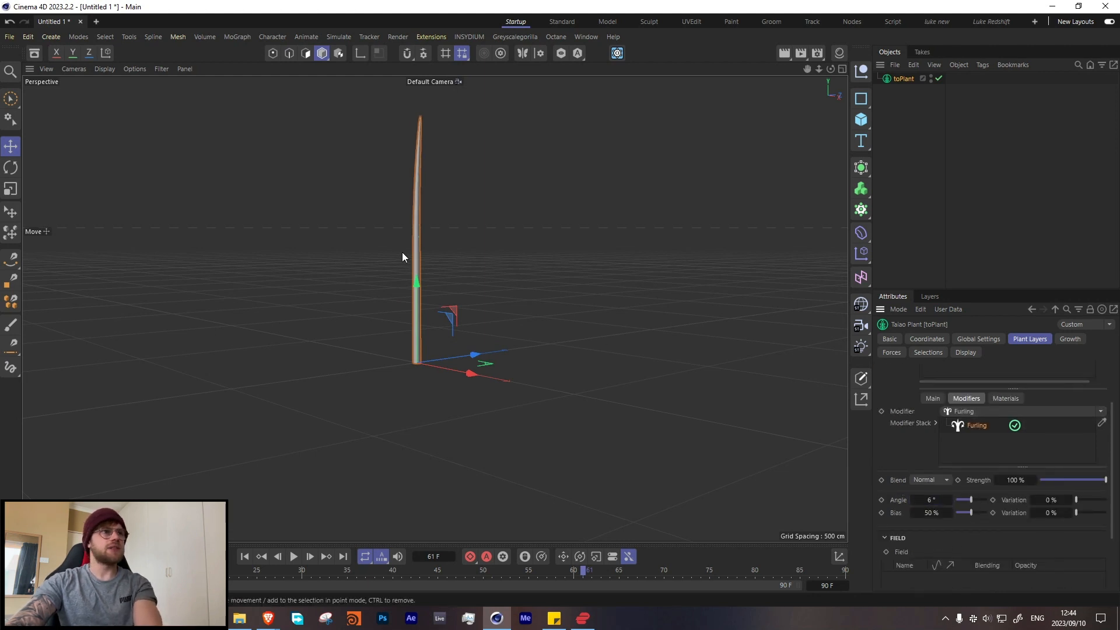
left_click_drag(416, 229, 464, 229, "alt")
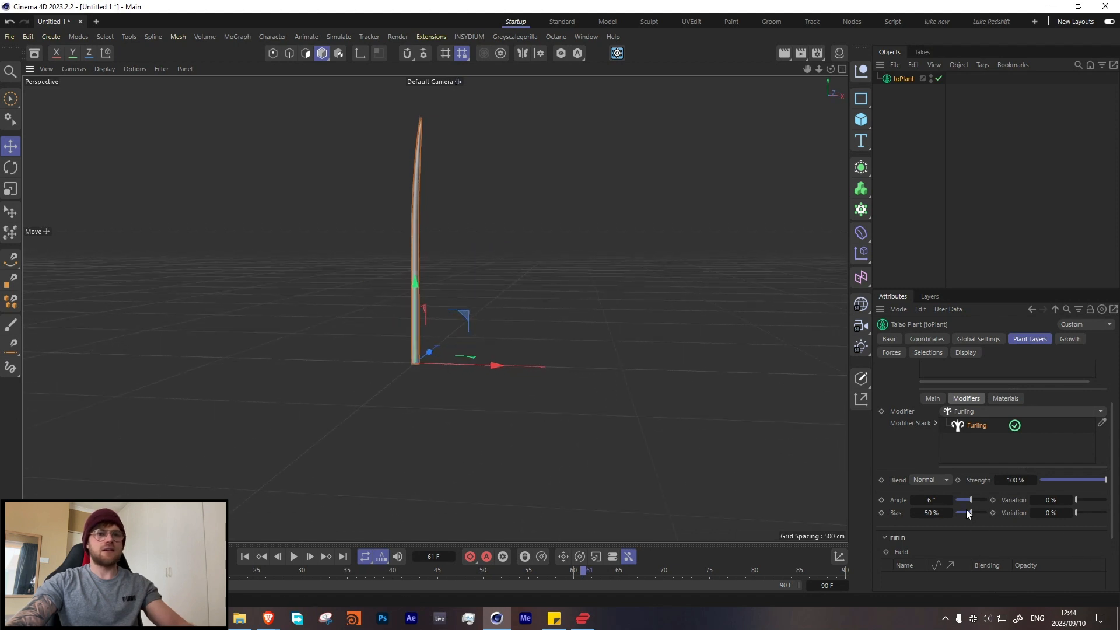
left_click_drag(971, 512, 960, 514)
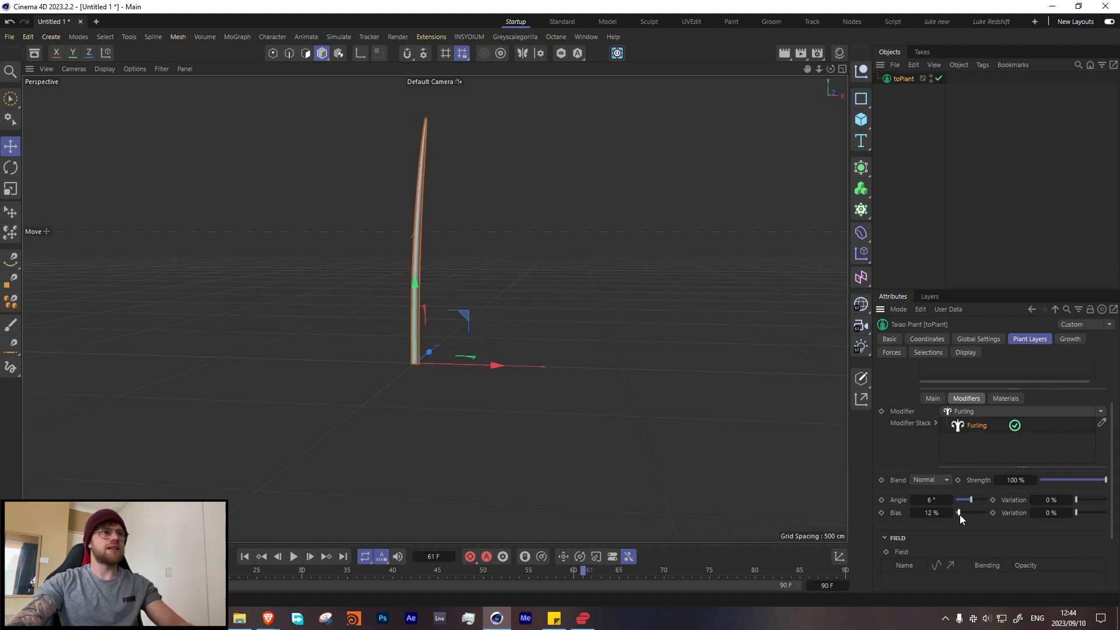
mouse_move(426, 281)
left_mouse_down("alt")
mouse_move(442, 257)
mouse_move(422, 282)
left_mouse_up("alt")
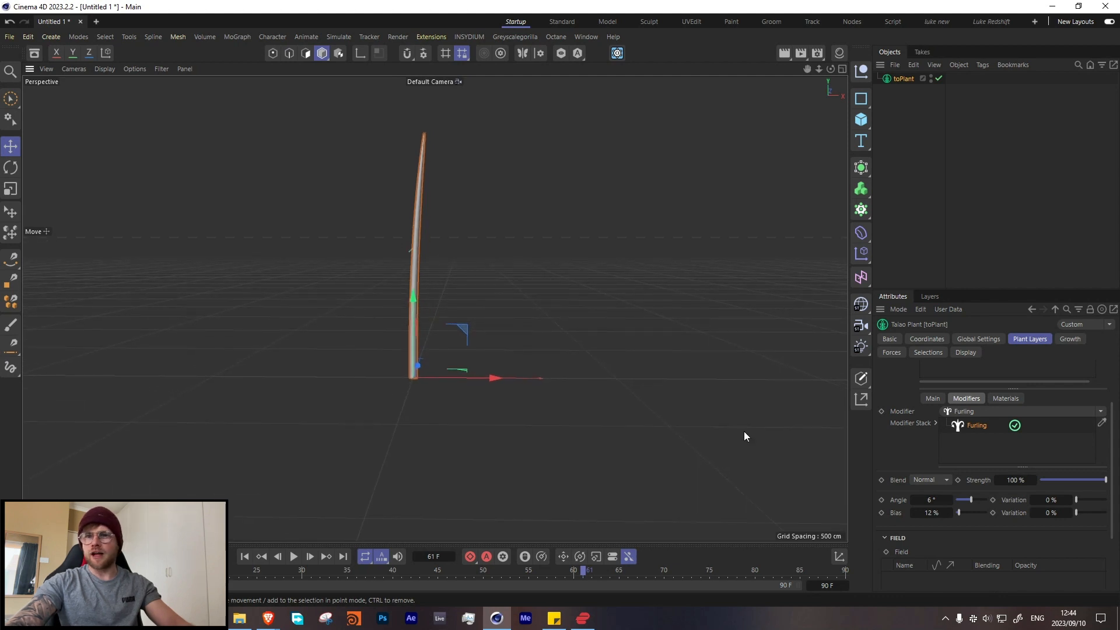
- Add a Turbulence modifier to the trunk and set its scale to 150%
left_click(1100, 411)
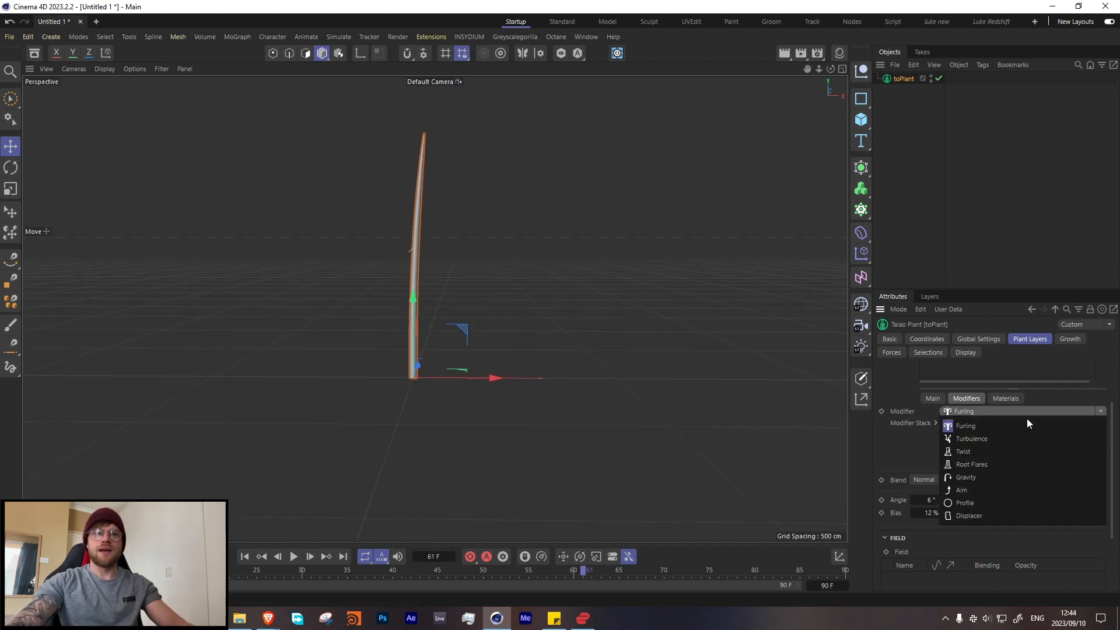
left_click(980, 440)
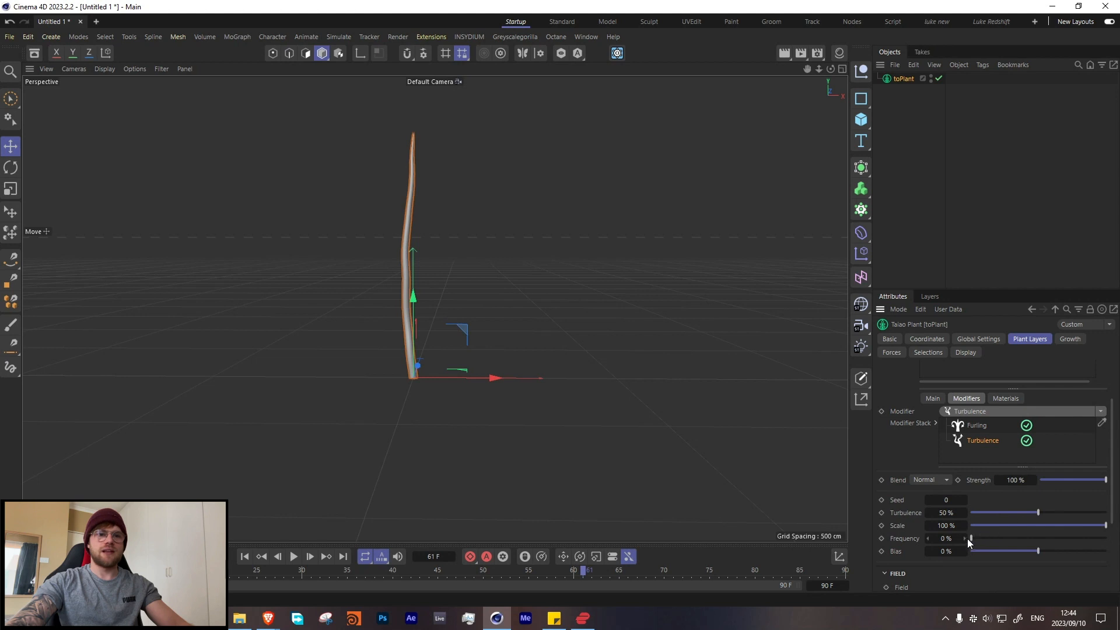
double_click(946, 525)
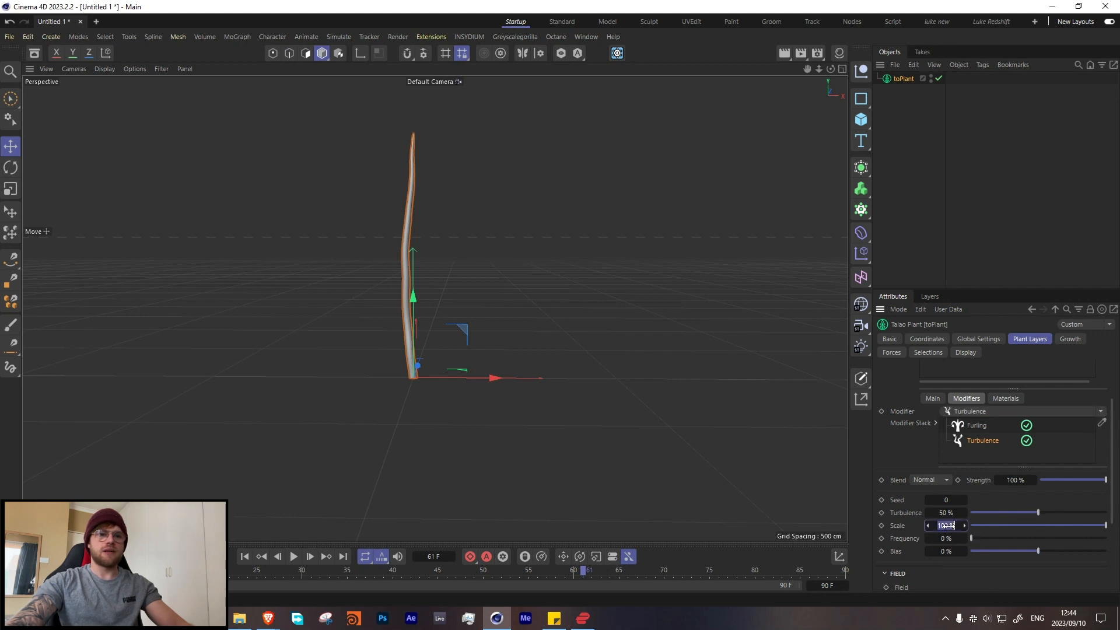
type("150")
key("Return")
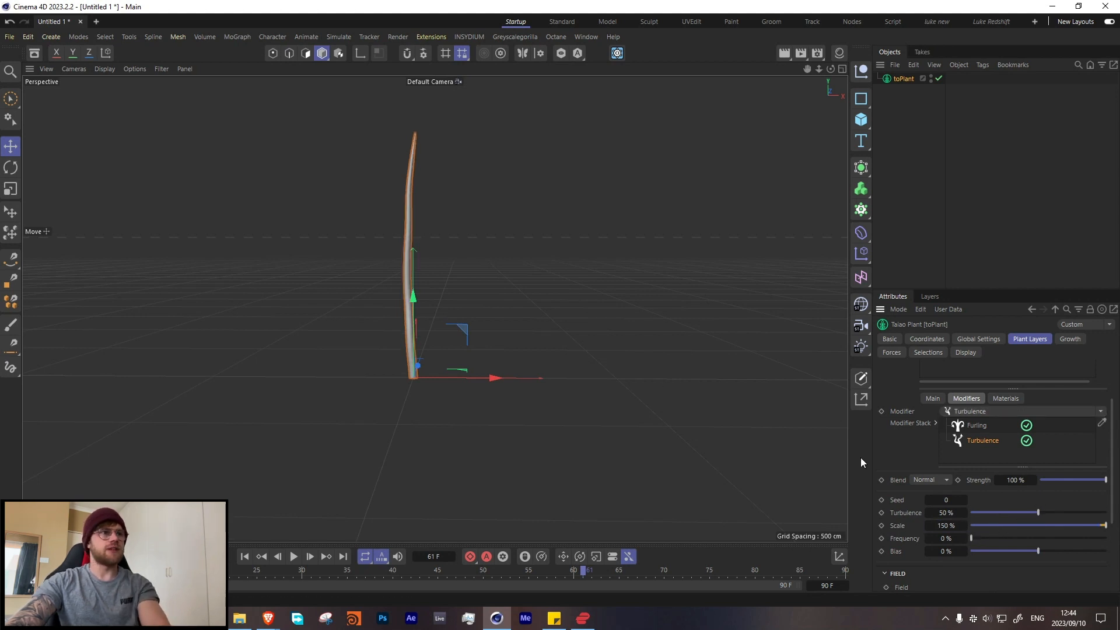
left_click(943, 176)
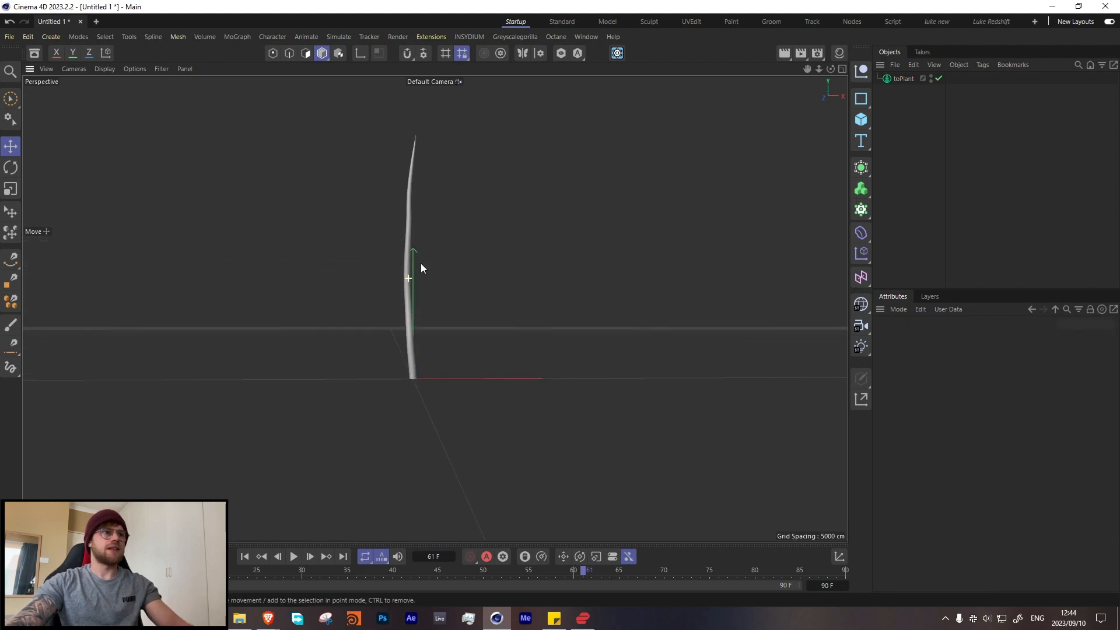
left_click_drag(421, 263, 407, 291, "alt")
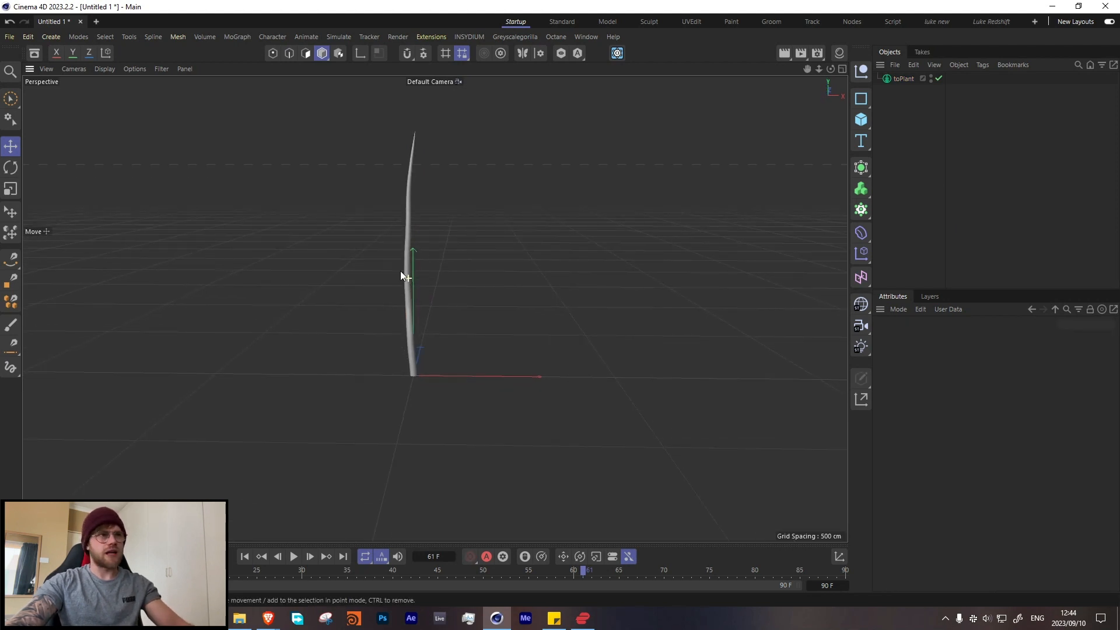
- Add a Root Flares modifier to the toPlant trunk and inspect its base
left_click(898, 79)
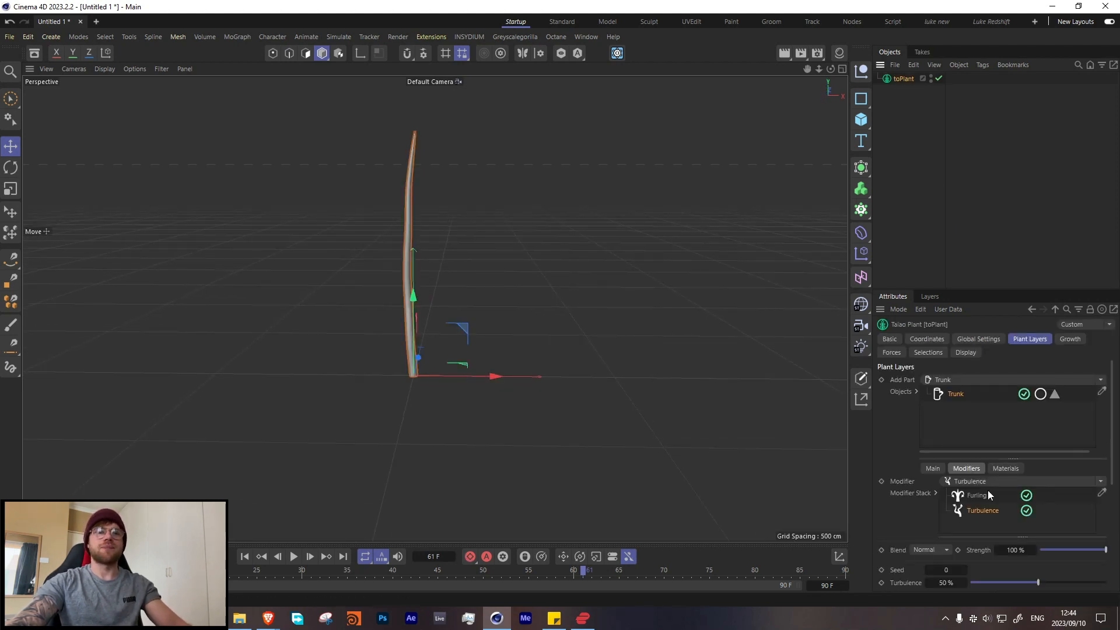
left_click(1089, 481)
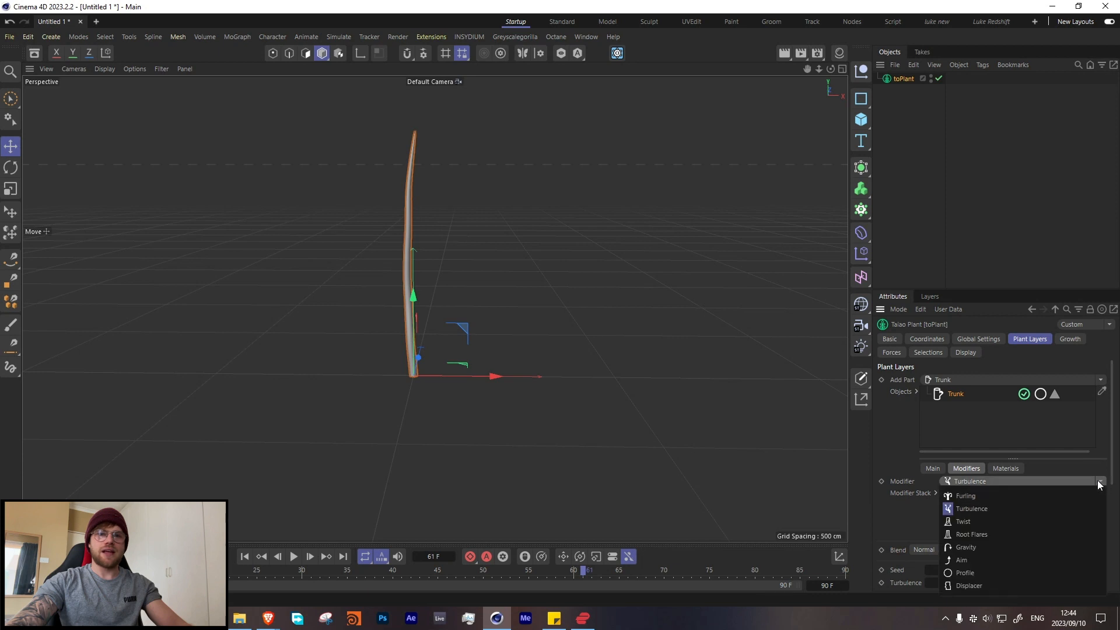
left_click(972, 535)
left_click_drag(408, 342, 365, 307, "alt")
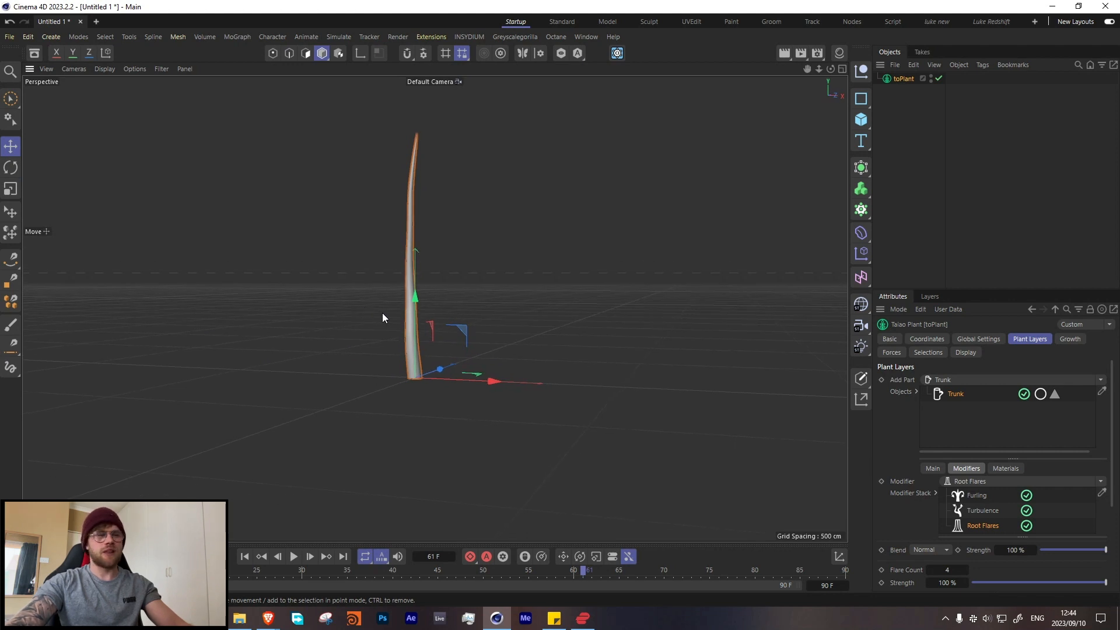
- Add a Displacer modifier to the trunk with a Noise shader and reduce its blend strength to 24.5%
left_click(1100, 481)
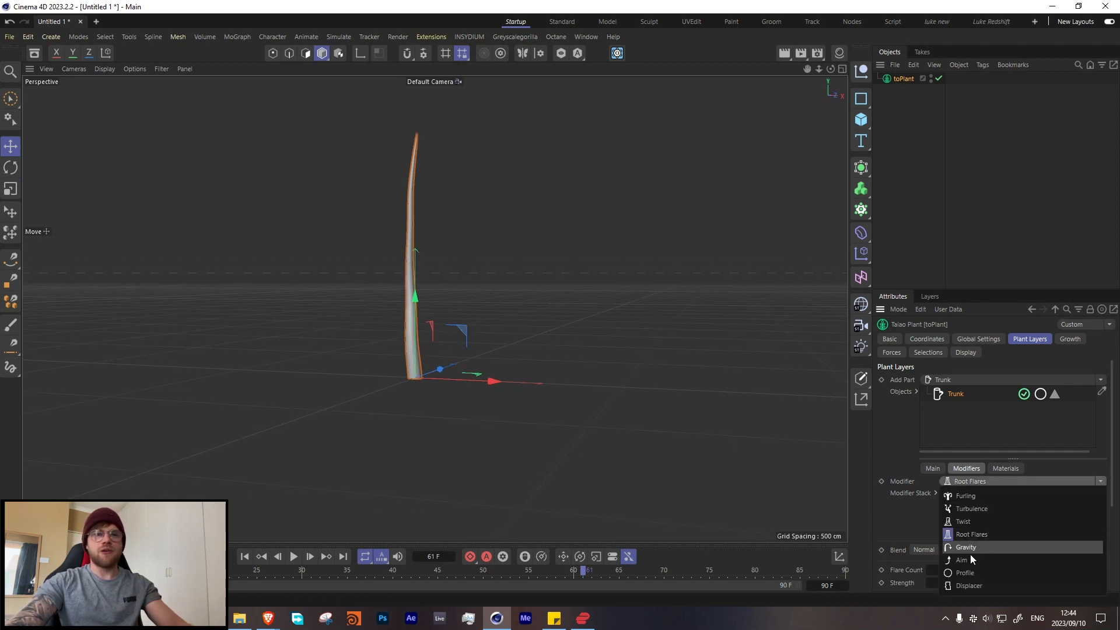
left_click(977, 585)
scroll(1009, 525, "down", 5)
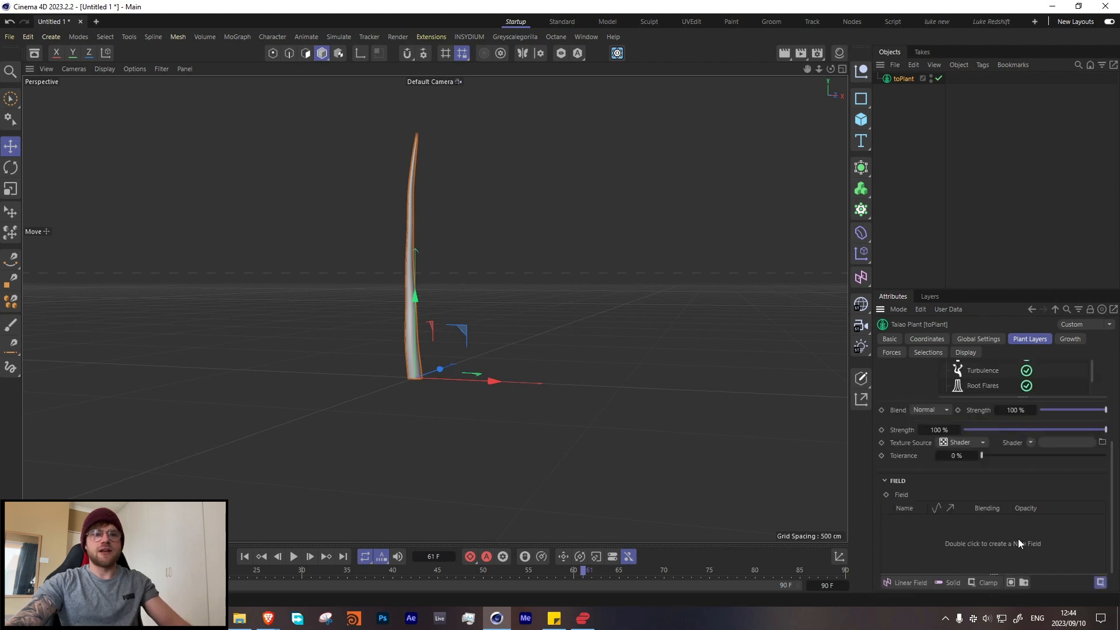
left_click(1030, 442)
left_click(1030, 249)
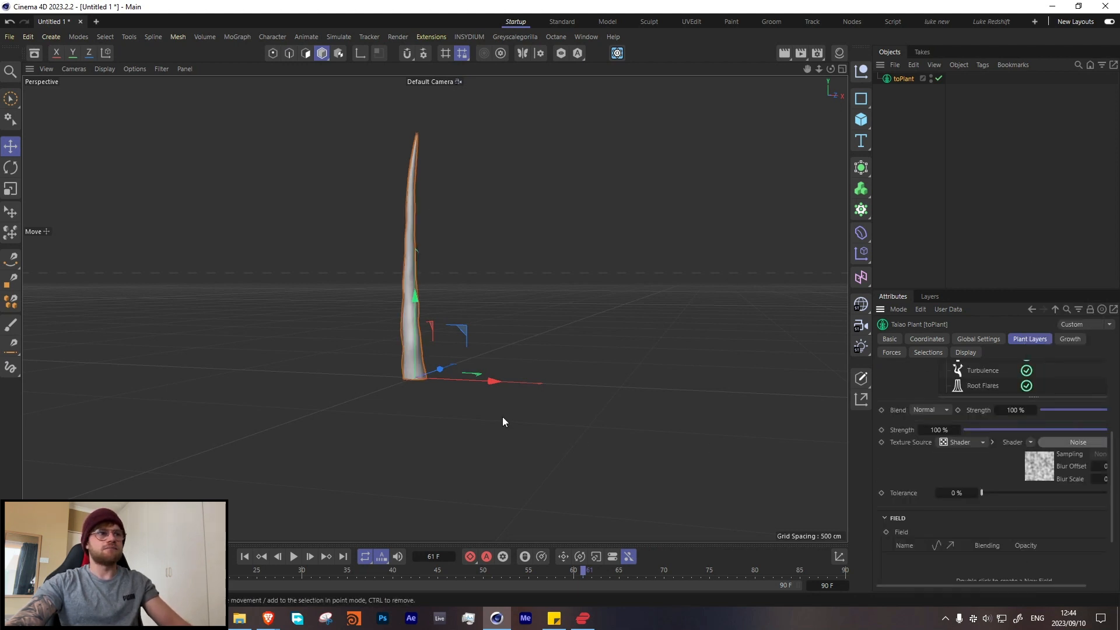
left_click_drag(1080, 409, 1060, 411)
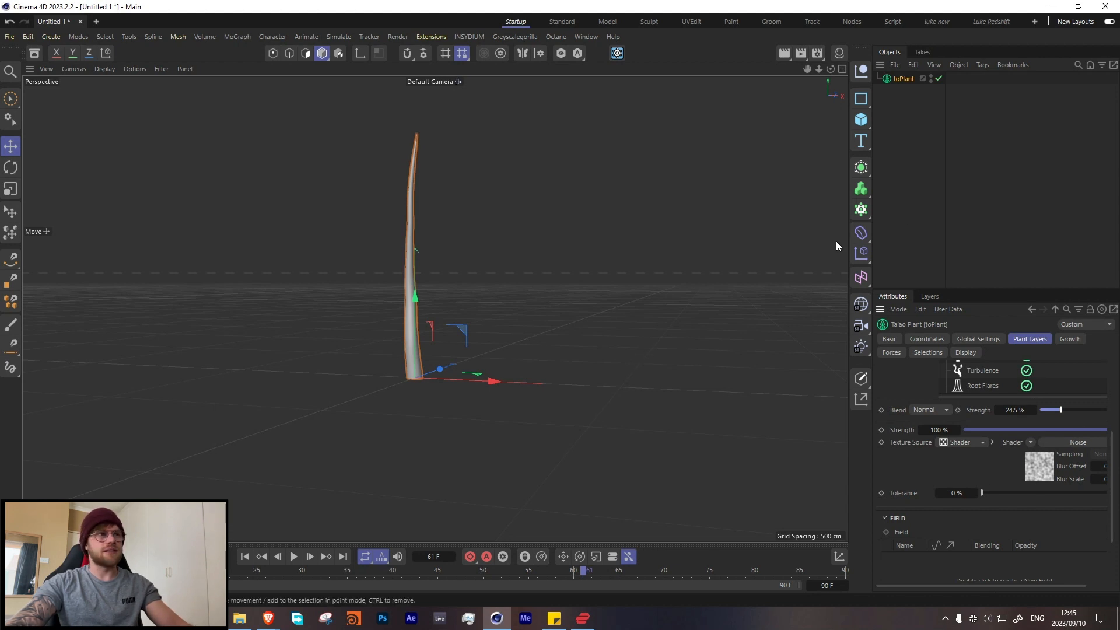
left_click(934, 163)
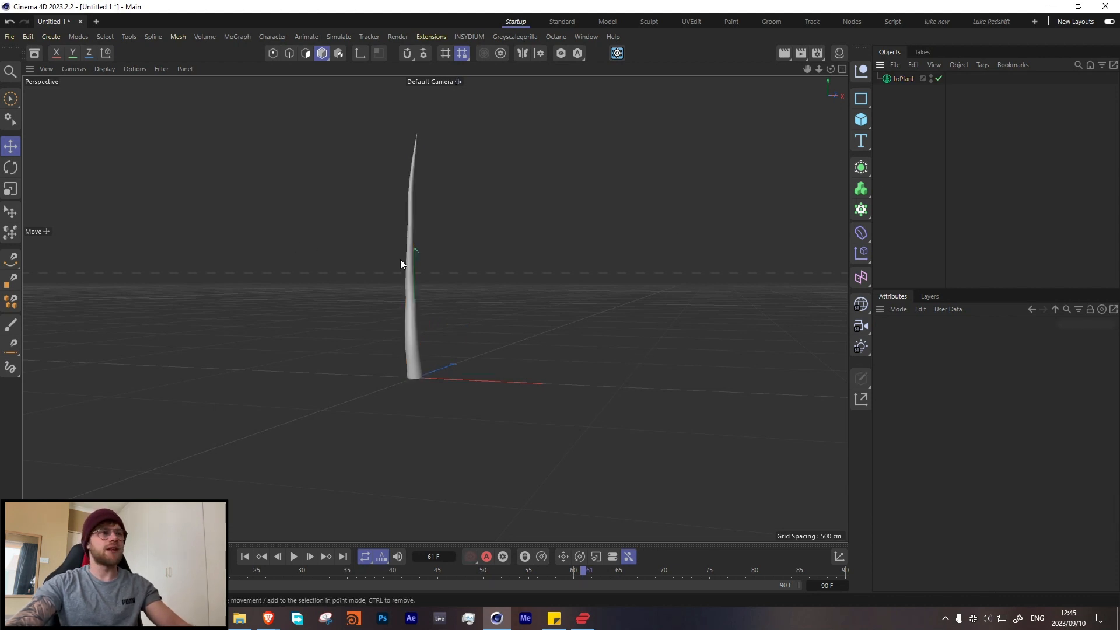
left_click_drag(400, 261, 450, 269, "alt")
- Make the end tangent of the trunk's profile curve vertical for a rounder, thicker tip
left_click(904, 79)
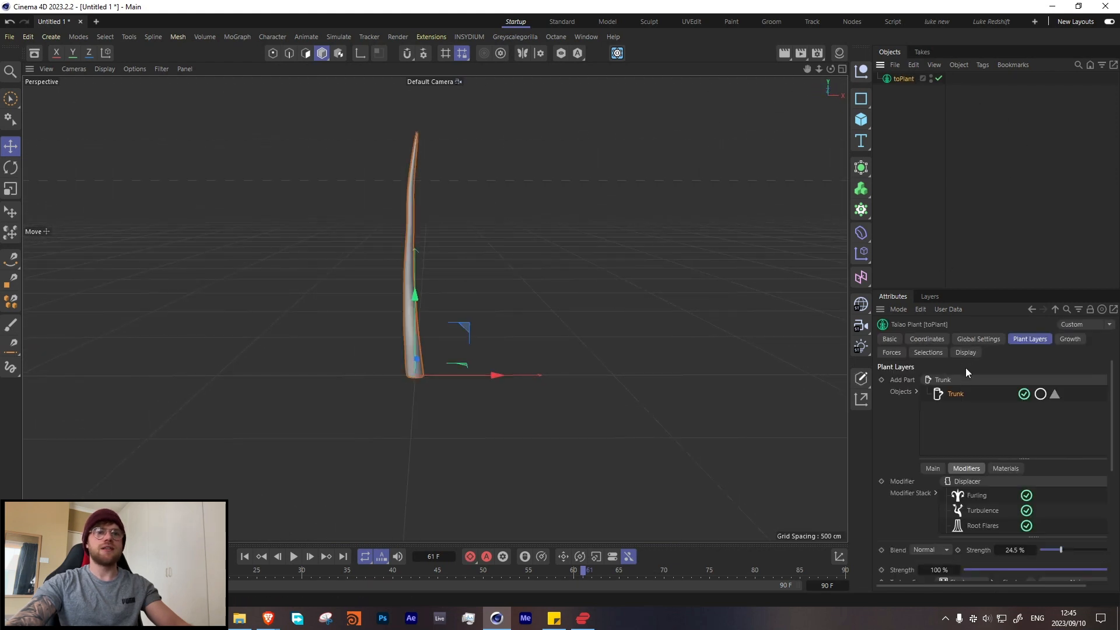
left_click(979, 339)
left_click(1029, 340)
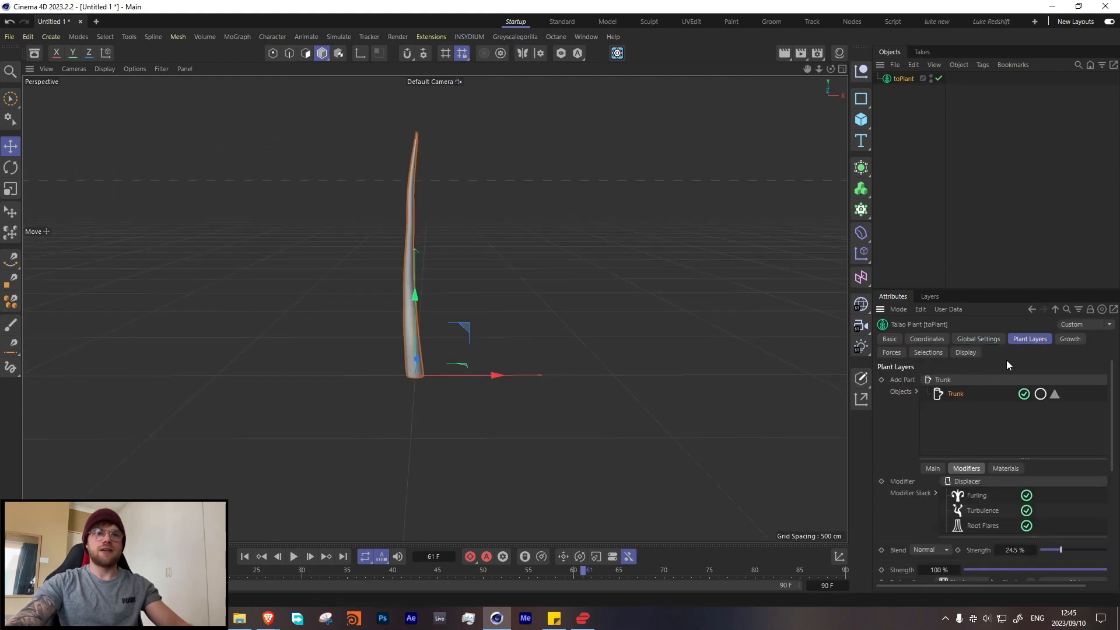
left_click(933, 469)
scroll(939, 501, "down", 2)
left_click_drag(1085, 521, 1097, 519)
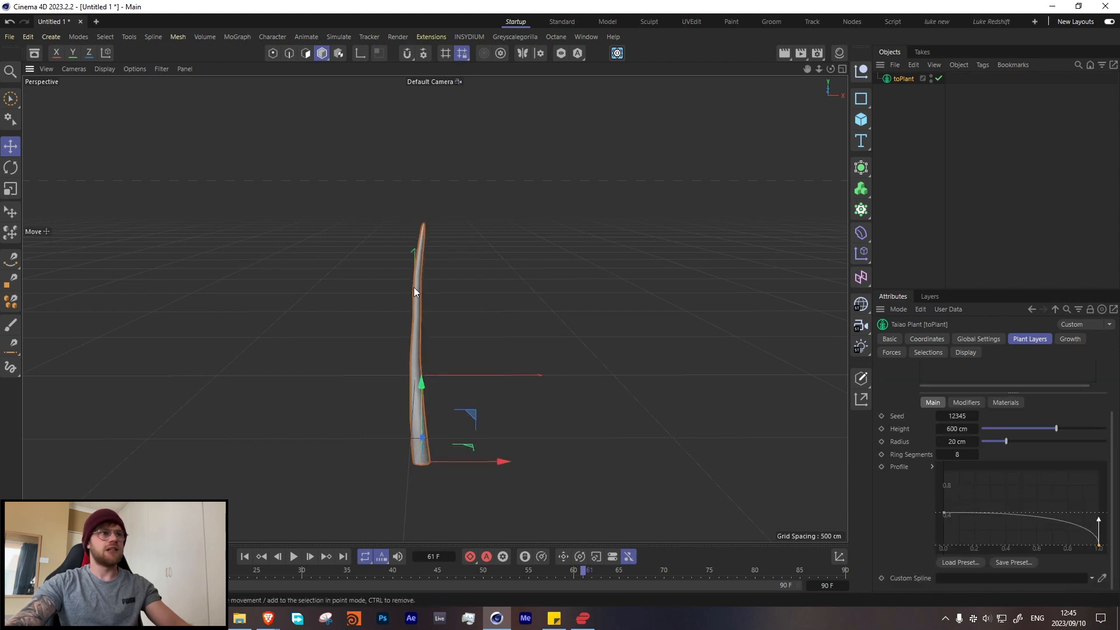
left_click(932, 112)
left_click(904, 78)
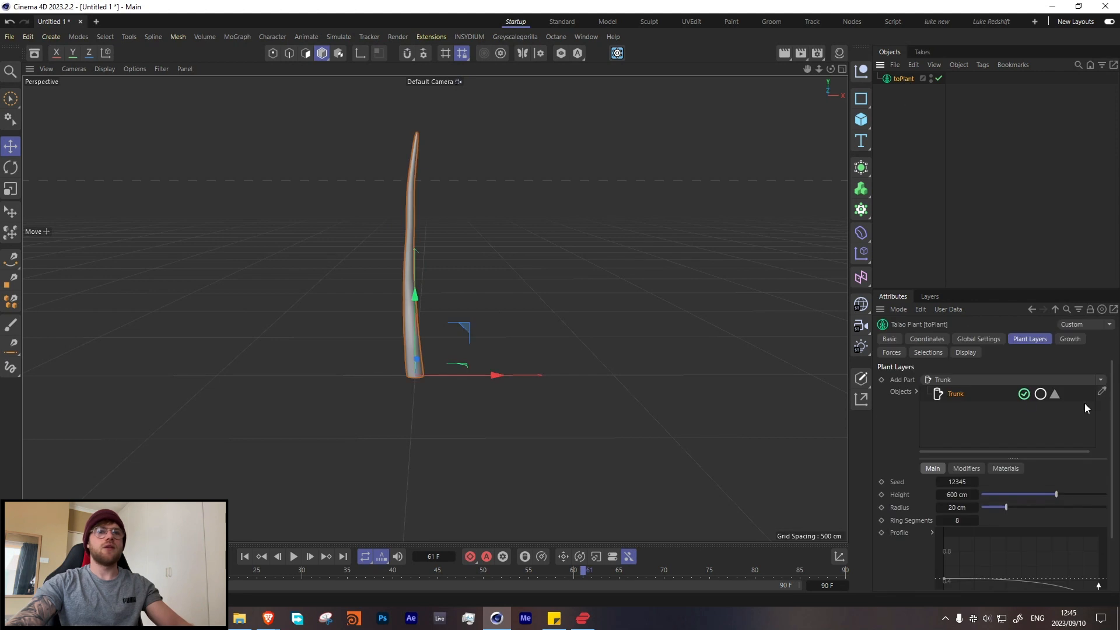
- Add a Branch part beneath the Trunk in the plant layers
left_click(1101, 380)
left_click(950, 419)
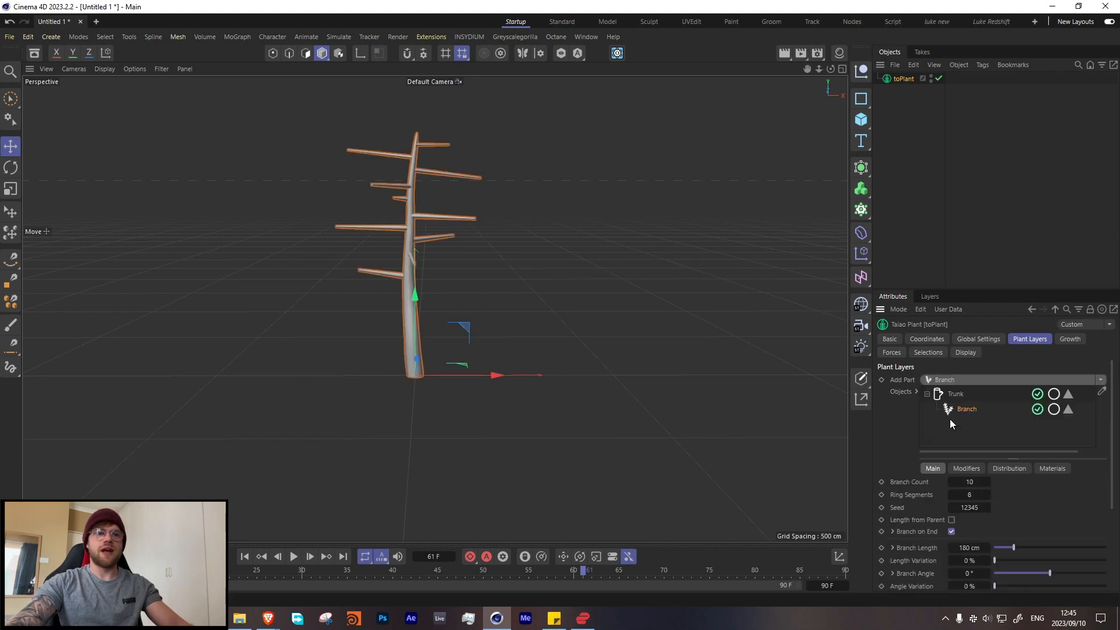
left_click_drag(401, 232, 511, 246, "alt")
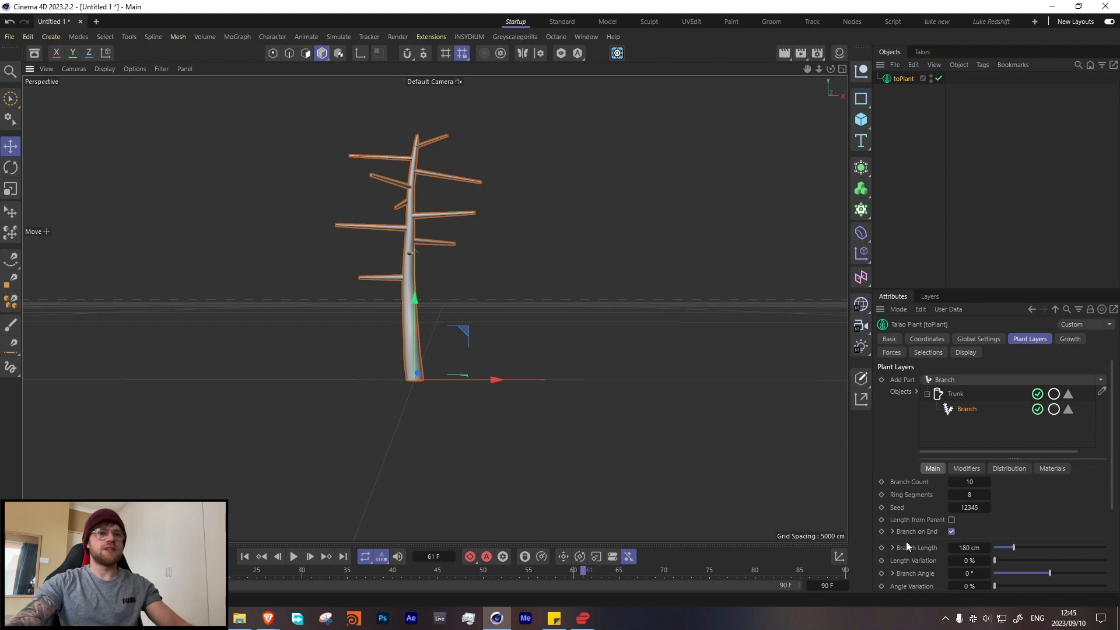
- Adjust the length of the branch on the trunk's end, and raise the end point of the trunk's profile curve slightly above zero
left_click(892, 532)
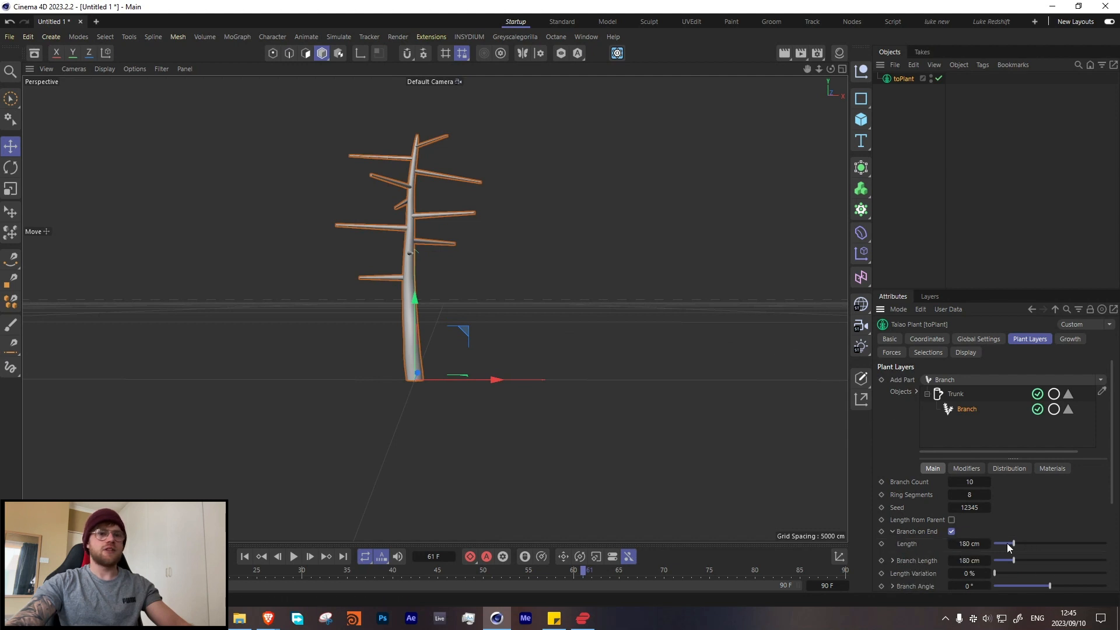
mouse_move(1007, 544)
left_mouse_down()
mouse_move(979, 541)
mouse_move(1038, 543)
mouse_move(1013, 545)
left_mouse_up()
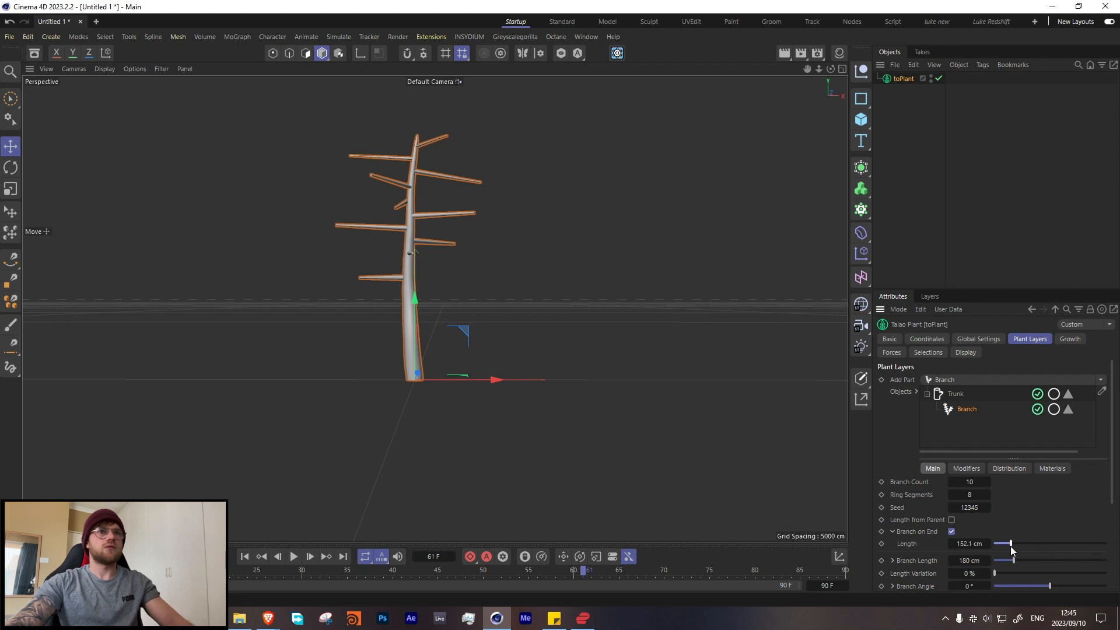
left_click(951, 394)
scroll(968, 413, "down", 2)
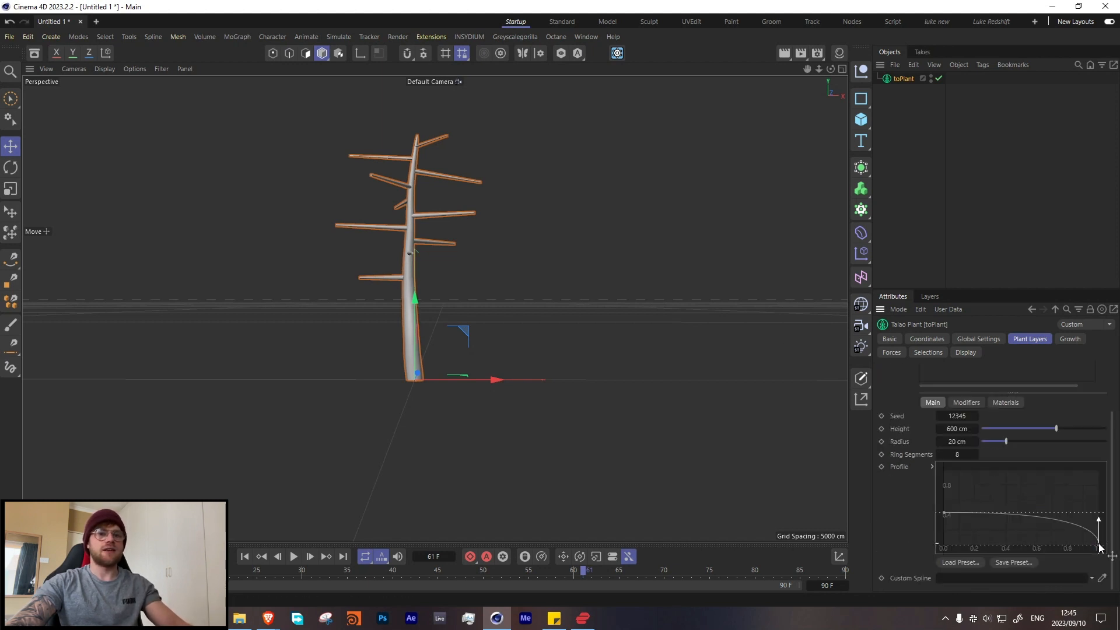
left_click_drag(1100, 547, 1104, 542)
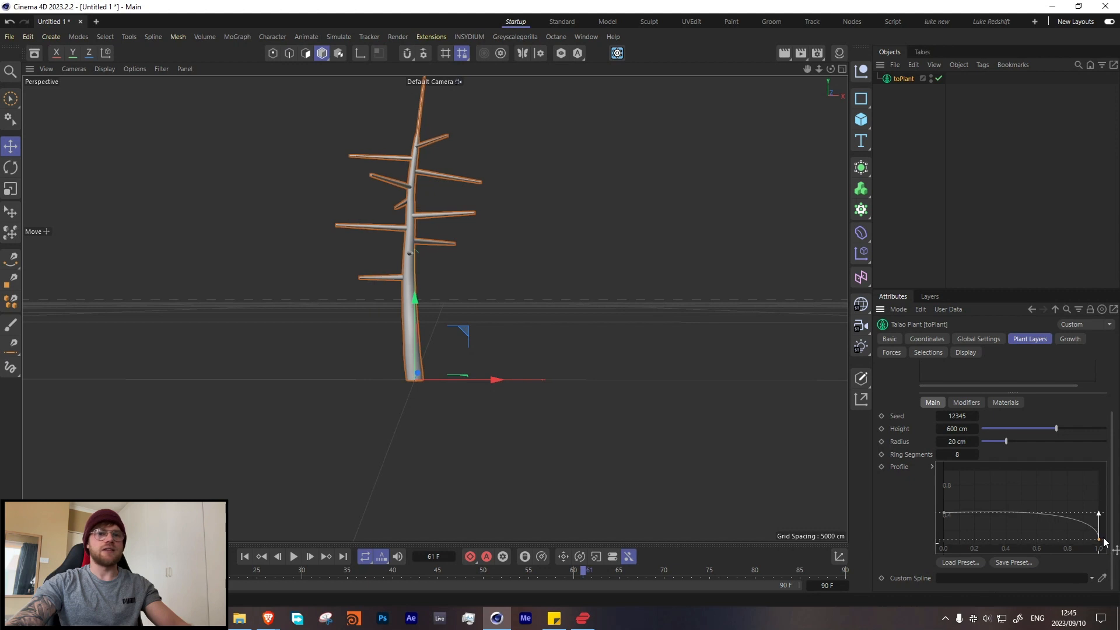
middle_click_drag(426, 211, 434, 294, "alt")
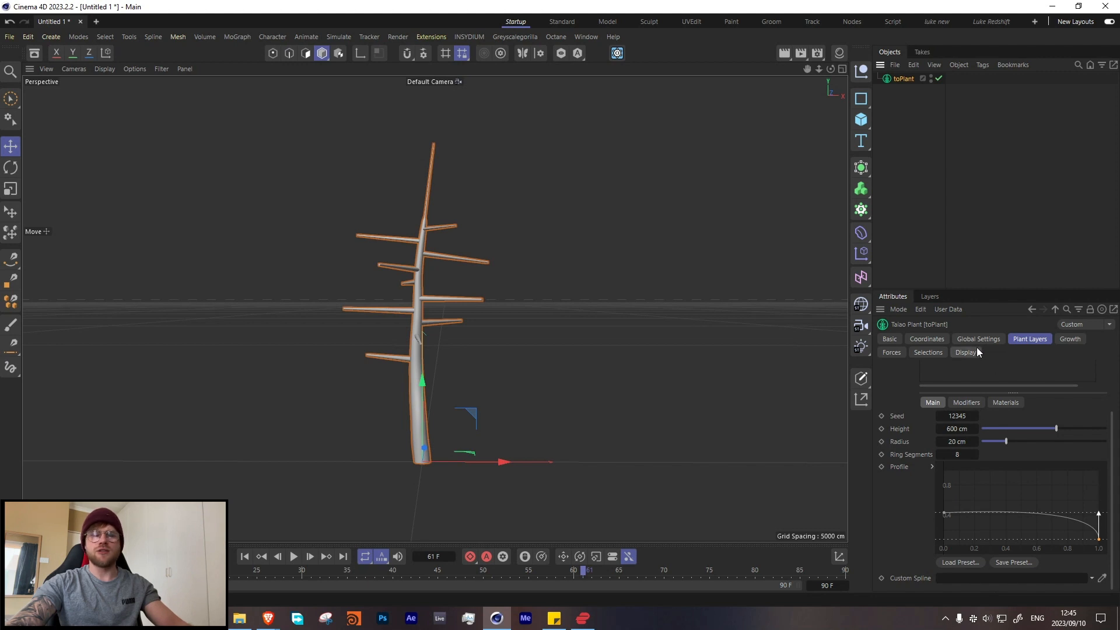
- Shorten the Branch on End length of the Branch part to 49 cm
scroll(950, 416, "up", 3)
left_click(959, 408)
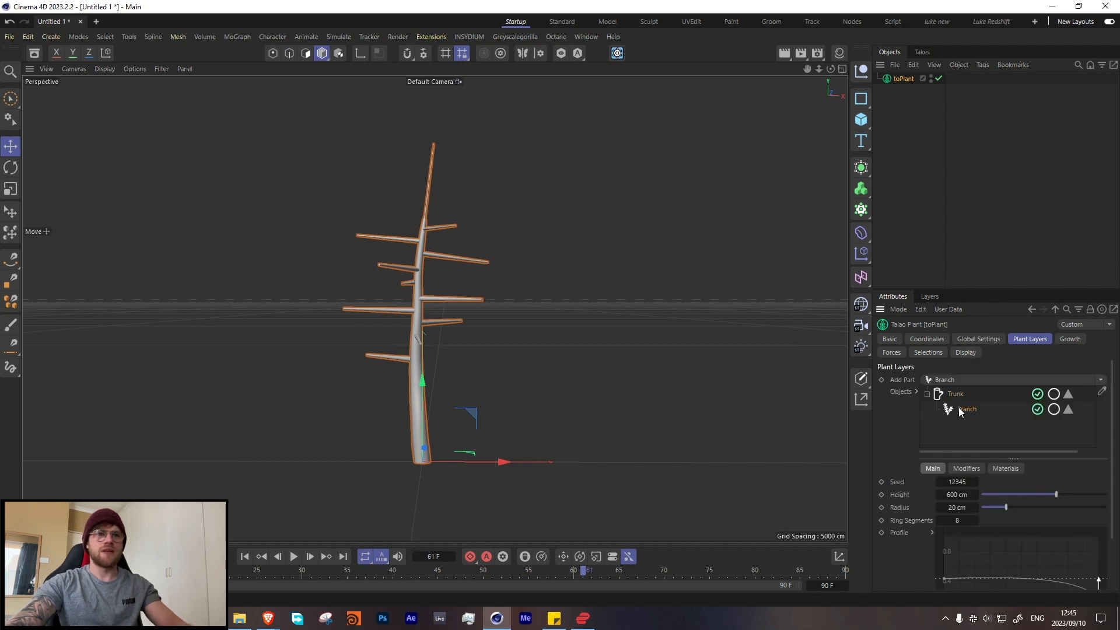
scroll(940, 508, "down", 3)
left_click_drag(1019, 479, 996, 479)
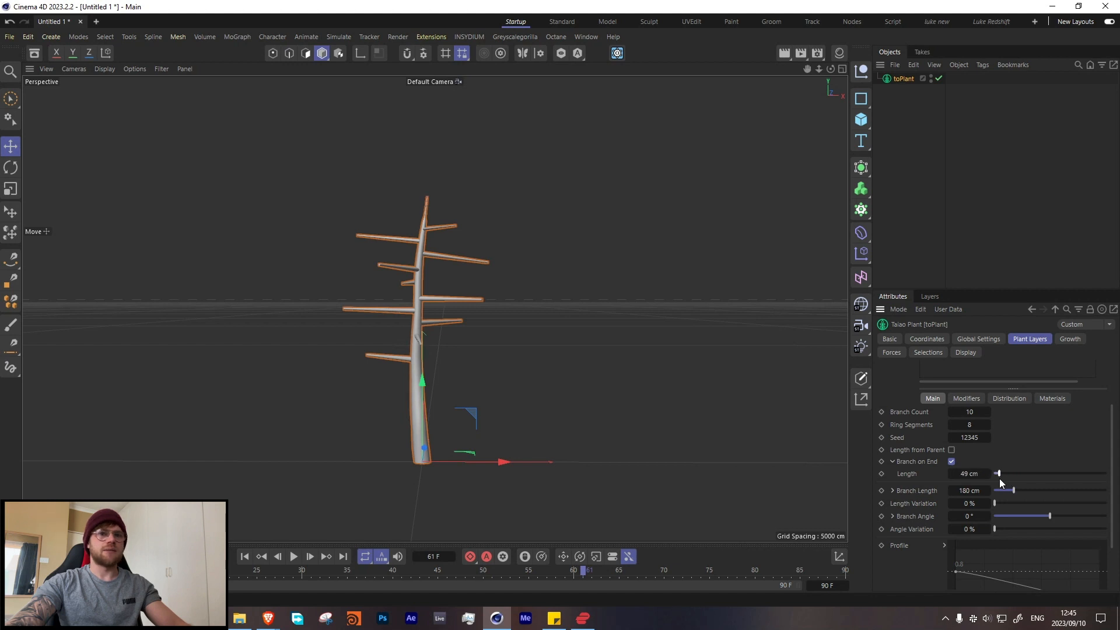
- Reshape the Branch profile curve to taper to zero at the tip with a convex falloff and a slightly lower start point
scroll(985, 511, "down", 2)
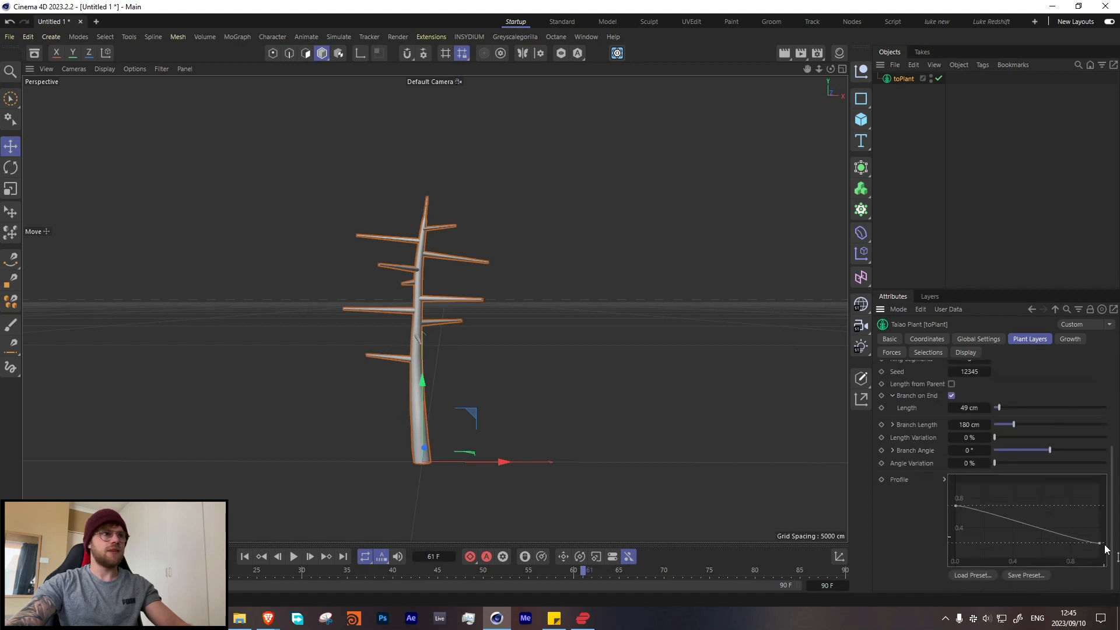
left_click_drag(1104, 544, 1104, 550)
scroll(472, 303, "up", 3)
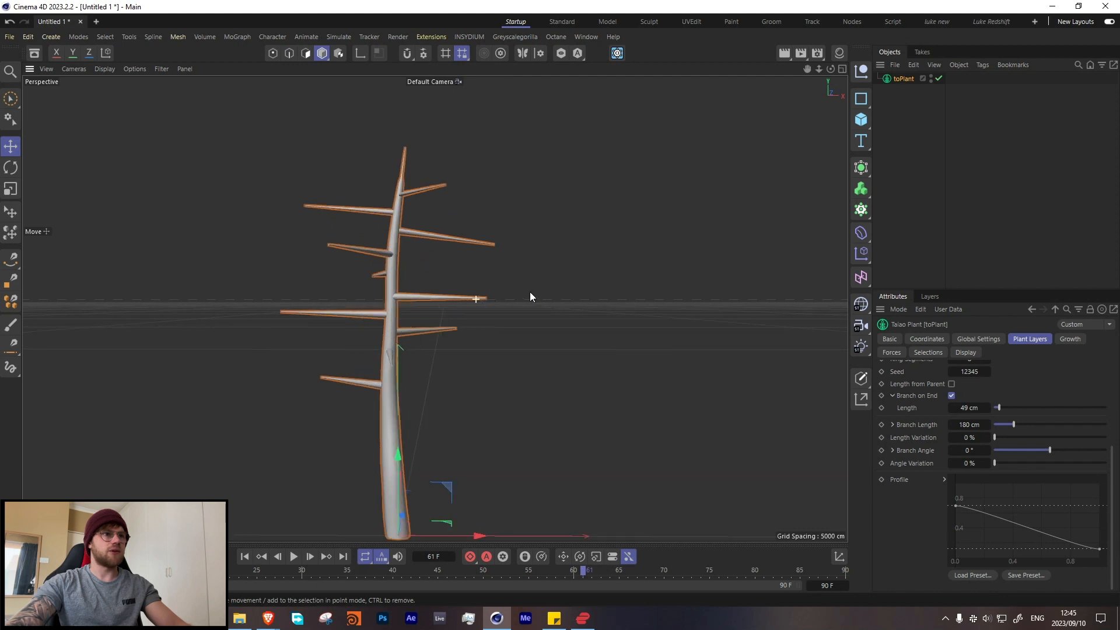
scroll(529, 297, "up", 4)
mouse_move(1100, 549)
left_mouse_down()
mouse_move(1105, 564)
mouse_move(1088, 548)
left_mouse_up()
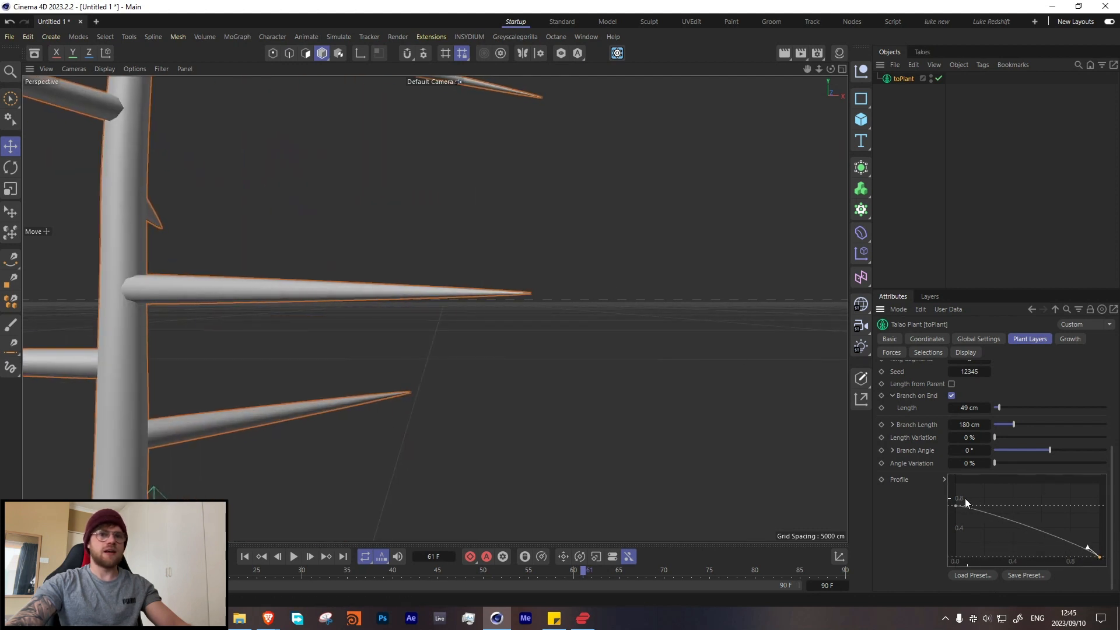
left_click_drag(958, 513, 958, 512)
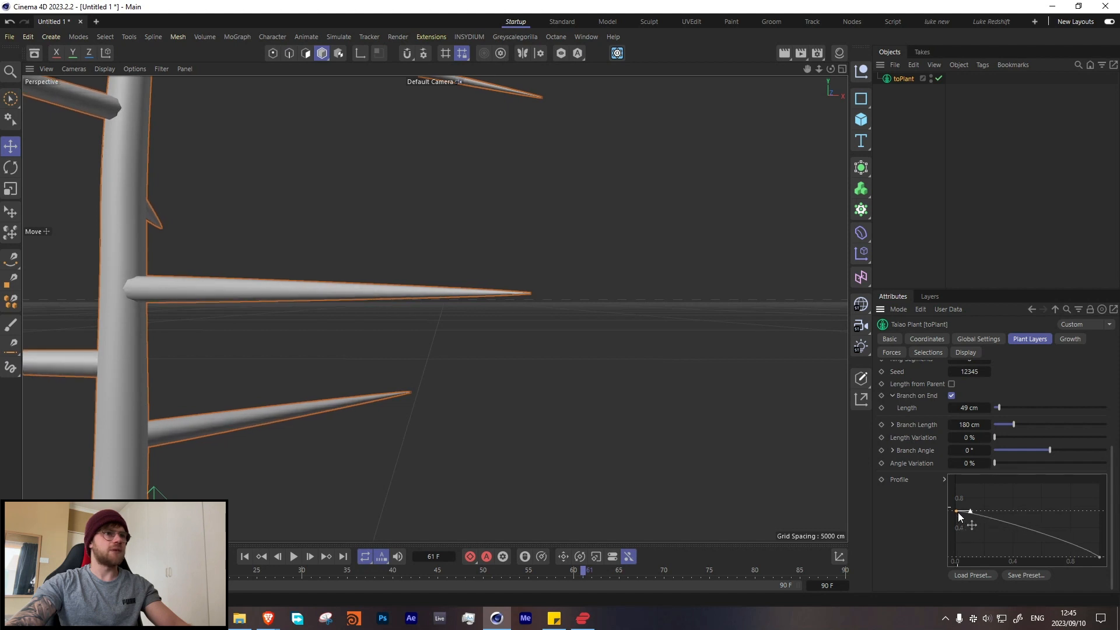
scroll(133, 251, "down", 3)
middle_click_drag(122, 289, 227, 323, "alt")
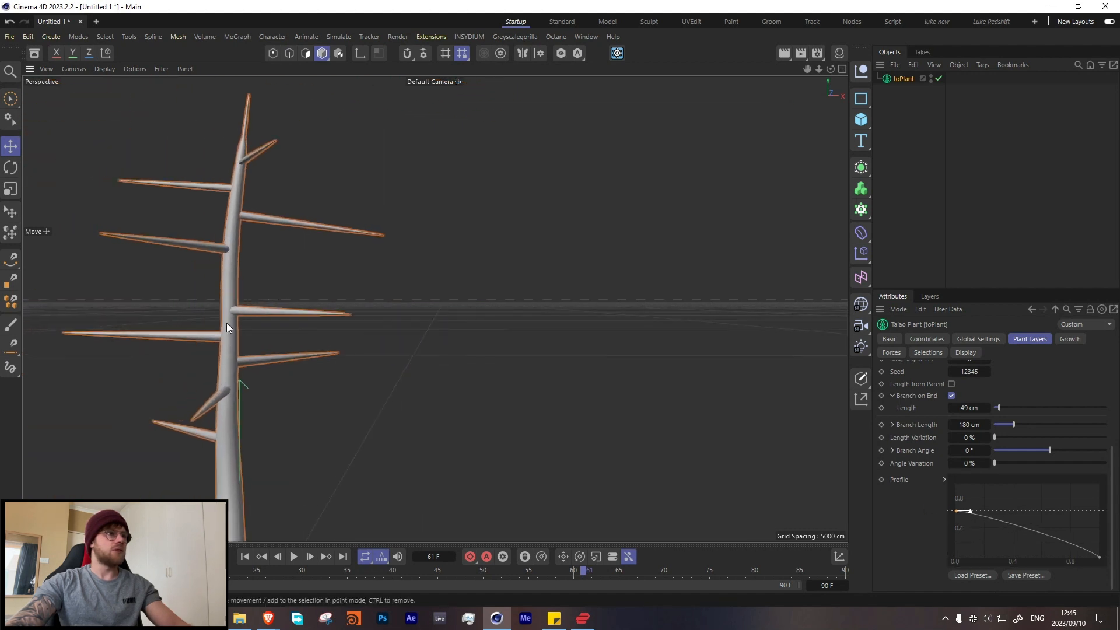
scroll(221, 335, "down", 2)
left_click_drag(220, 336, 216, 318, "alt")
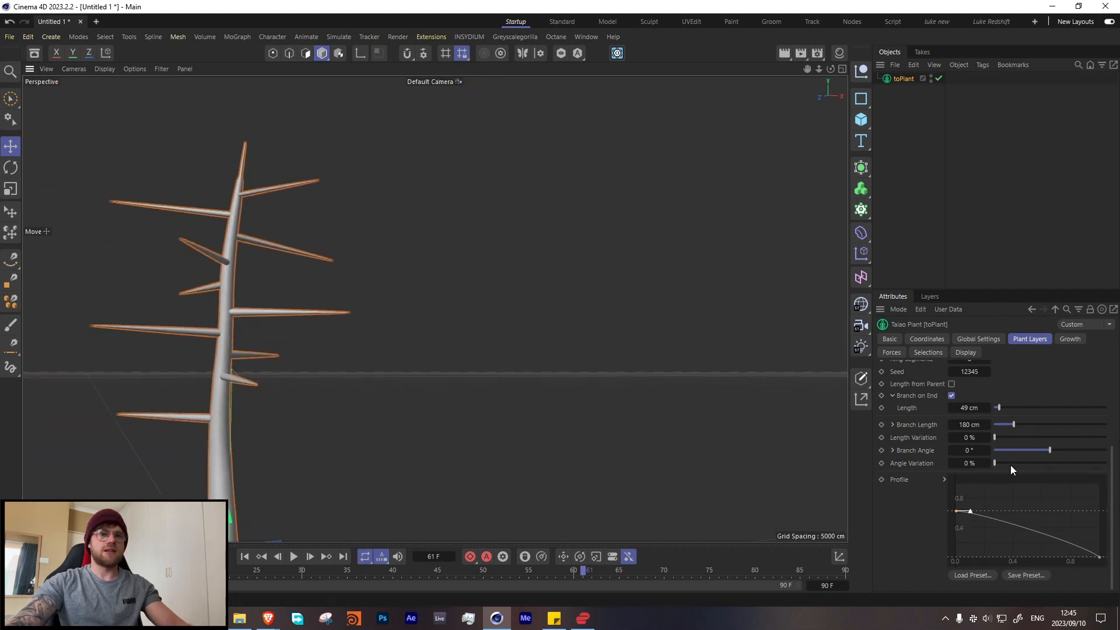
- Set the branch angle to -10.7° with 7% variation and the branch length to 239.7 cm with 11.1% variation
left_click_drag(1050, 449, 1002, 463)
scroll(226, 378, "down", 2)
middle_click_drag(226, 378, 362, 370, "alt")
scroll(351, 366, "down", 2)
left_click_drag(363, 370, 365, 388, "alt")
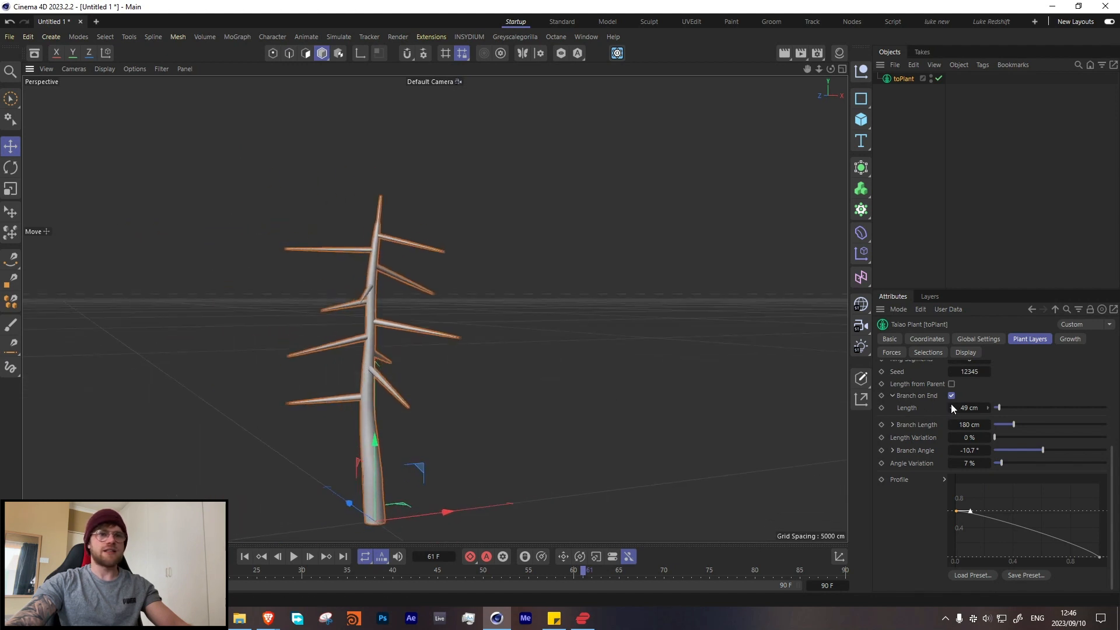
left_click_drag(1016, 425, 1005, 437)
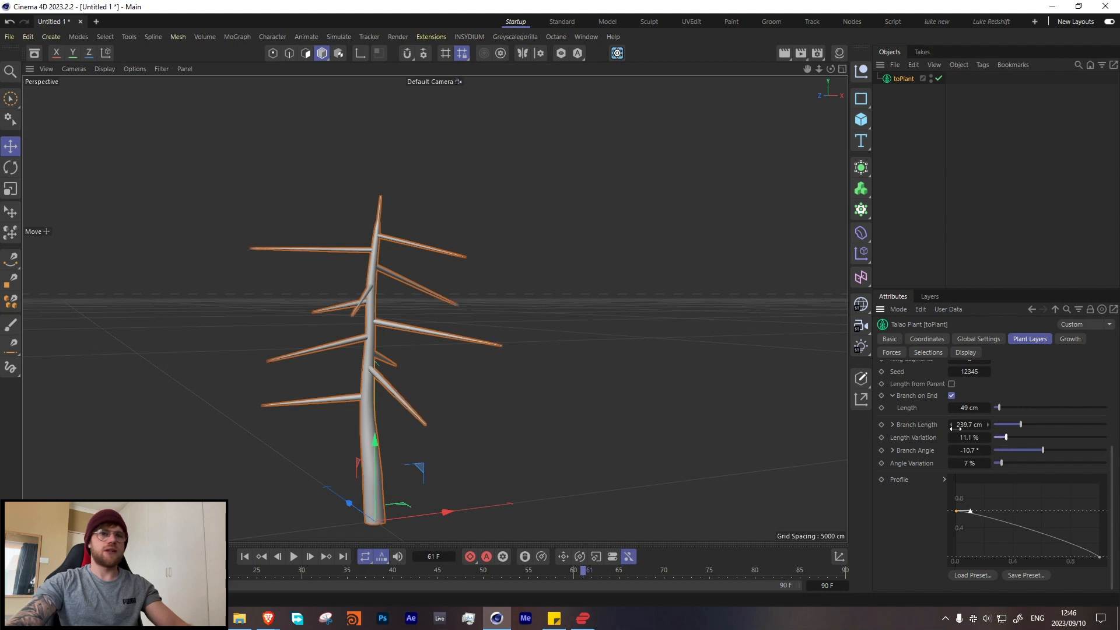
mouse_move(377, 303)
left_mouse_down("alt")
mouse_move(565, 304)
mouse_move(385, 315)
left_mouse_up("alt")
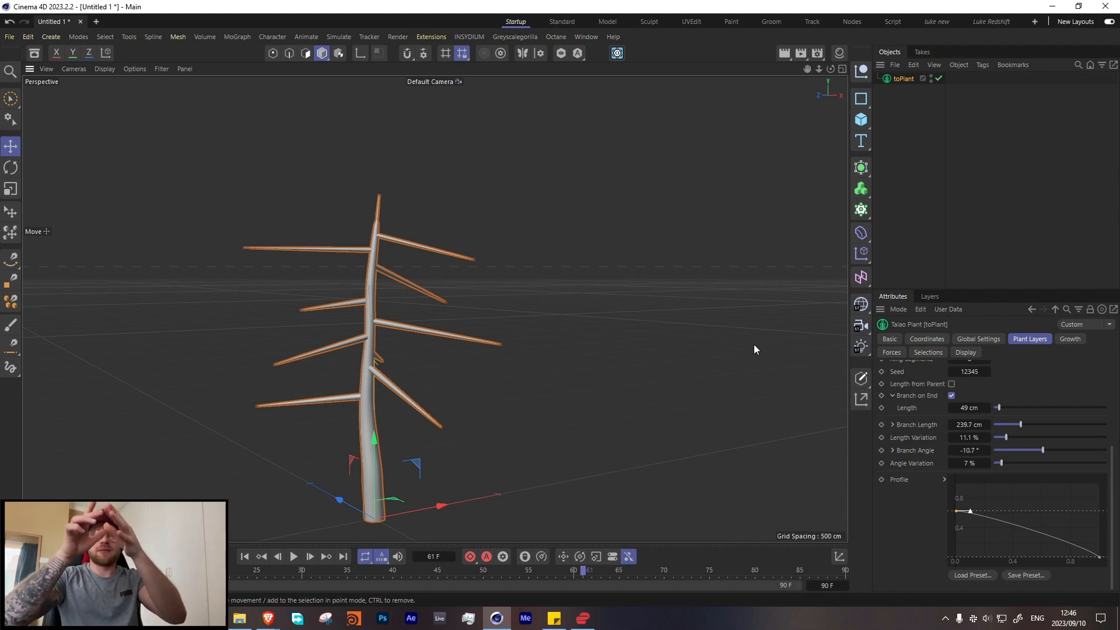
- Shape the Length Along Branch curve as a convex falloff to zero so branches get shorter towards the top of the trunk
left_click(894, 424)
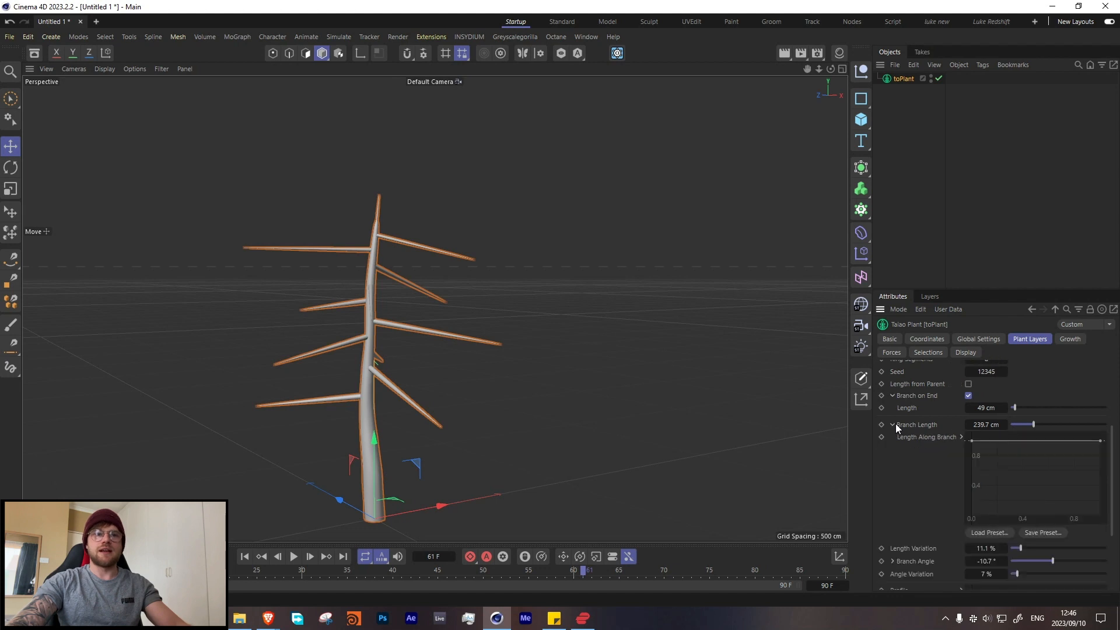
left_click_drag(1102, 442, 1088, 476)
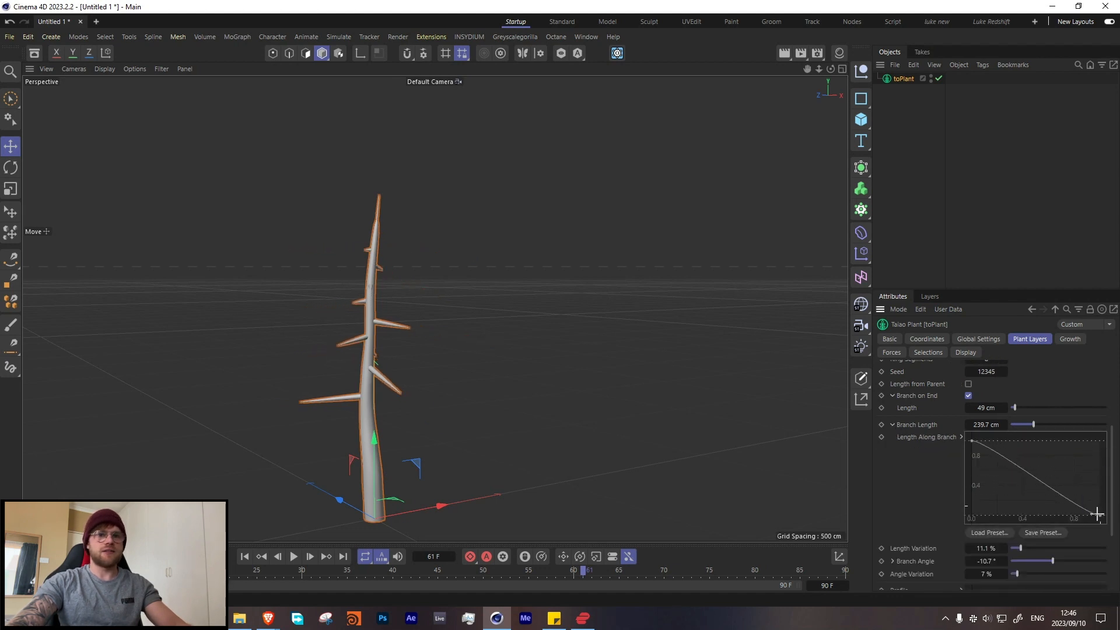
left_click_drag(1086, 515, 1084, 468)
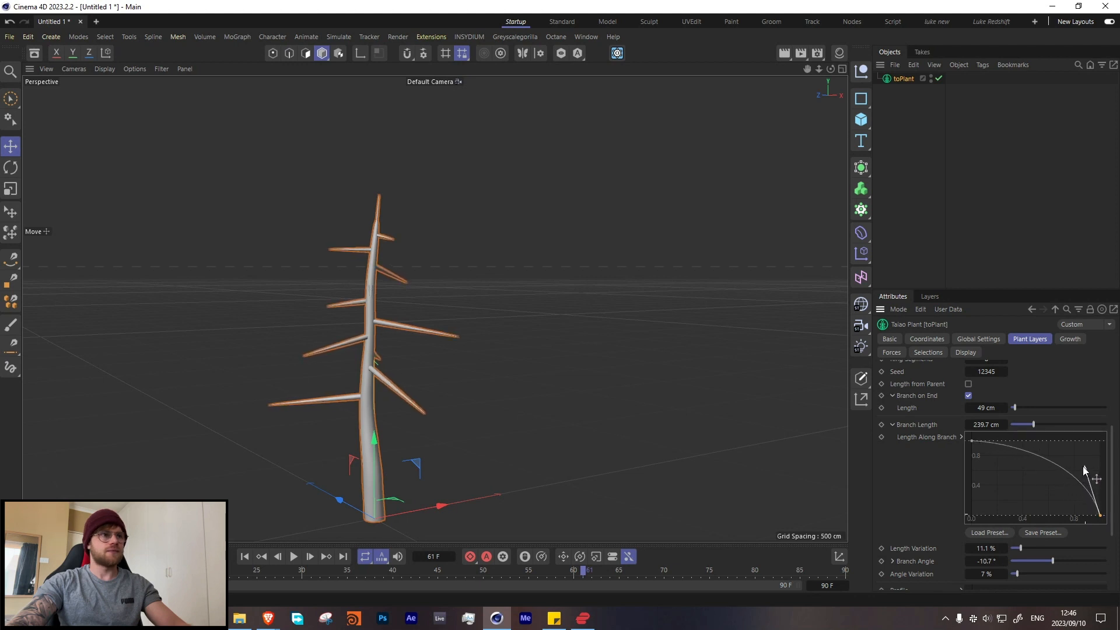
left_click_drag(362, 322, 289, 401, "alt")
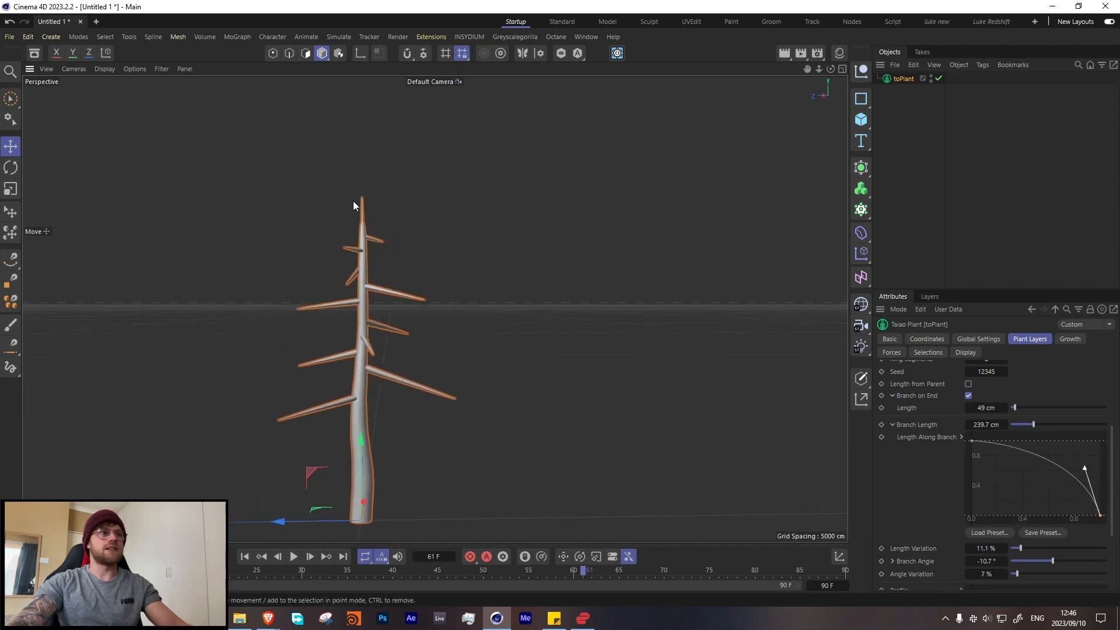
left_click(973, 440)
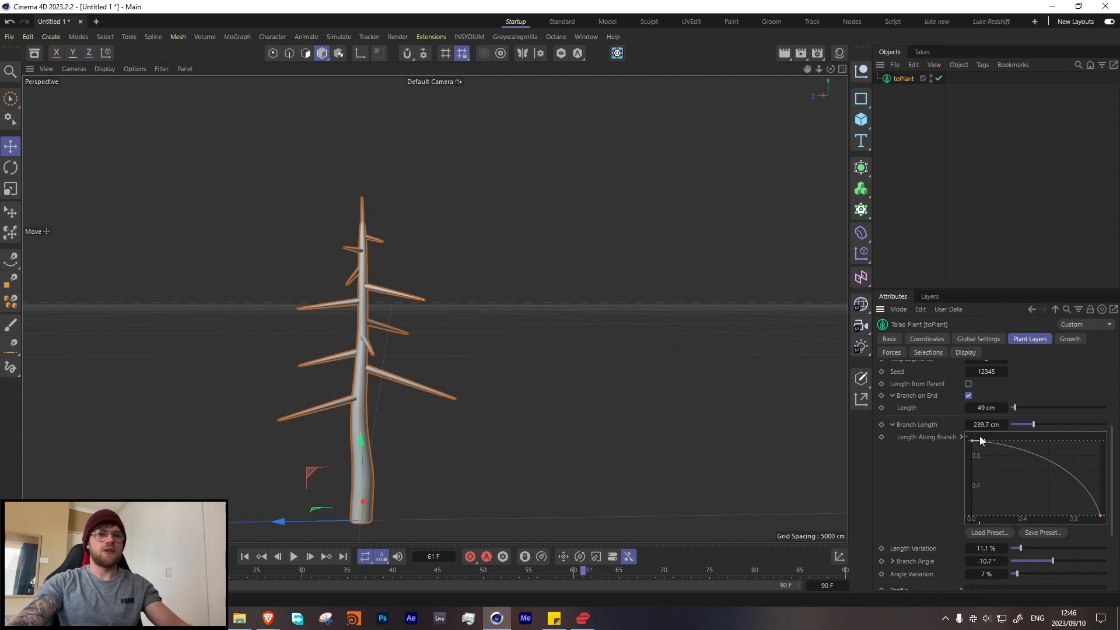
left_click_drag(988, 441, 1021, 442)
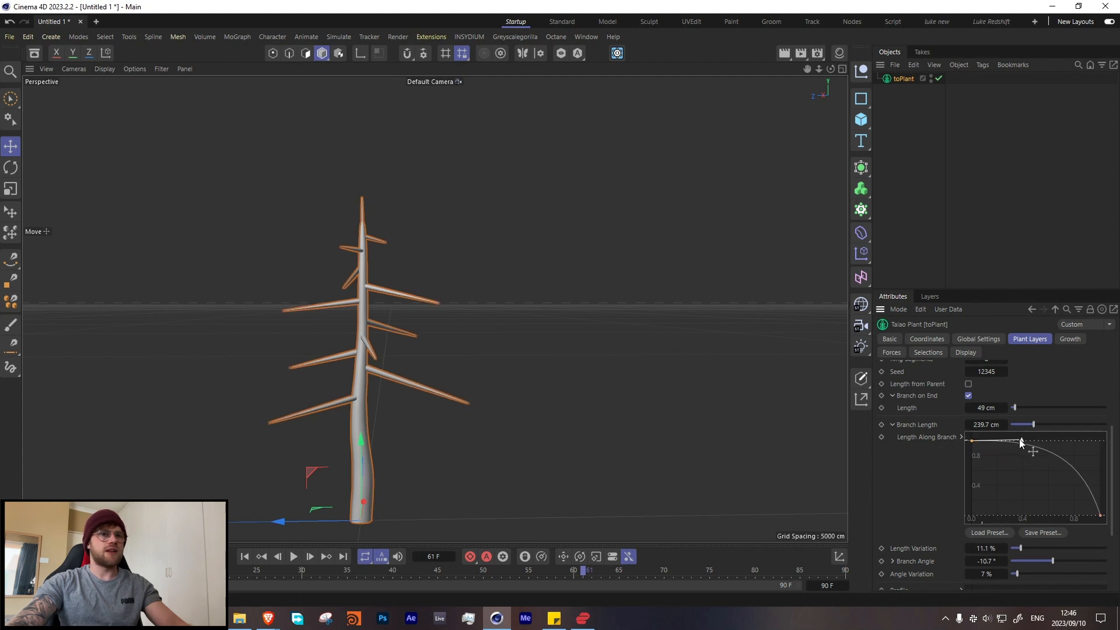
left_click_drag(354, 379, 290, 379, "alt")
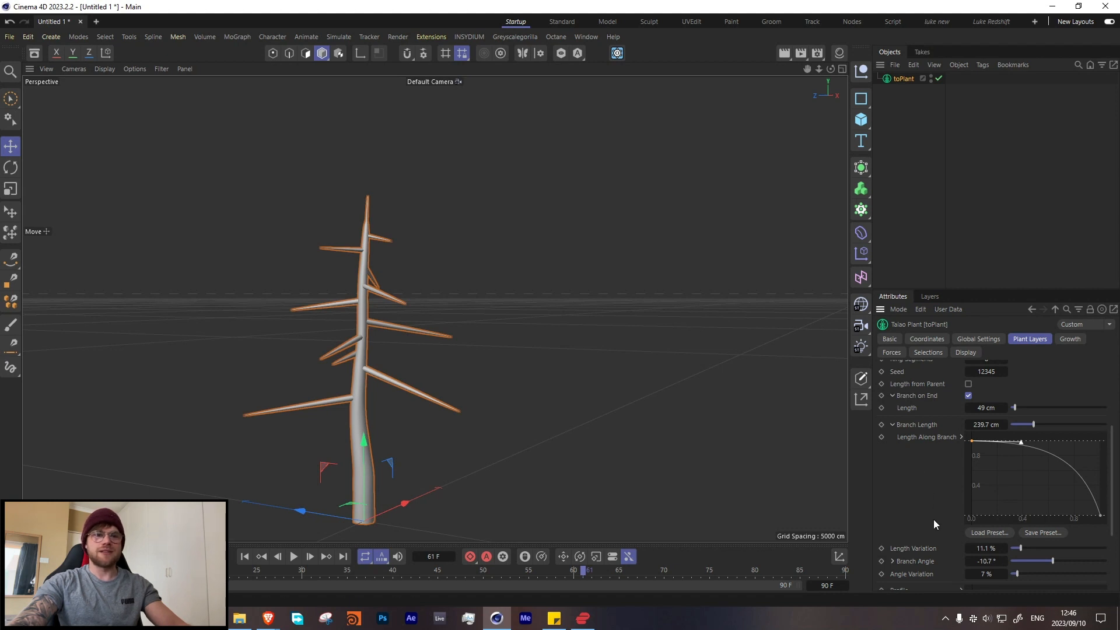
- Add a Furling modifier to the Branch part with an angle of 20° and a bias of 39.8%
scroll(933, 519, "down", 2)
scroll(932, 517, "up", 4)
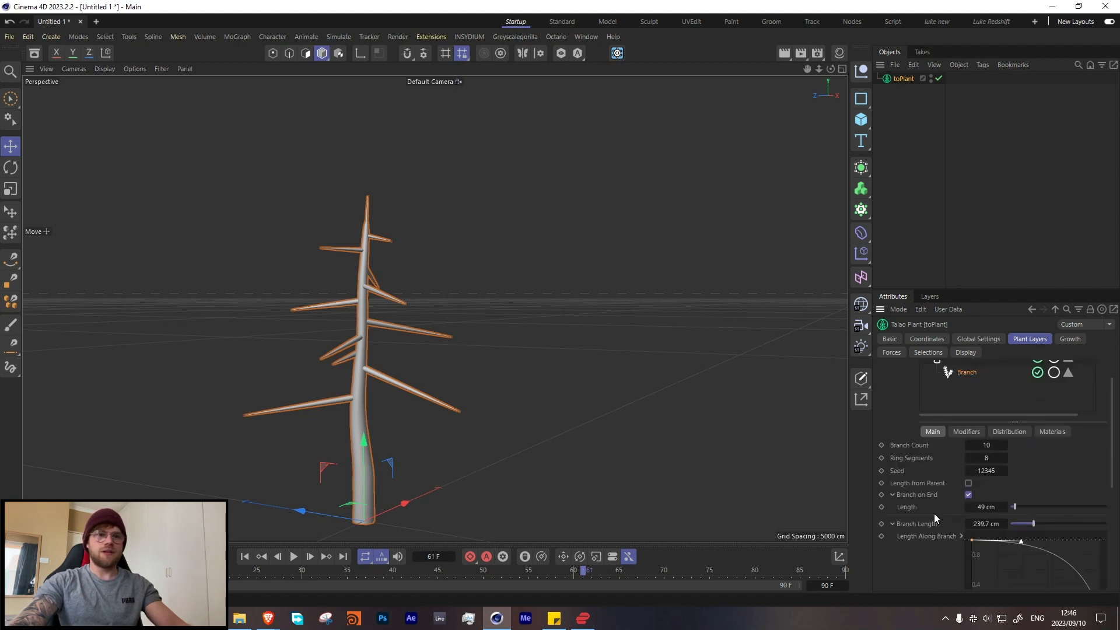
left_click(958, 434)
left_click(975, 481)
scroll(995, 458, "down", 3)
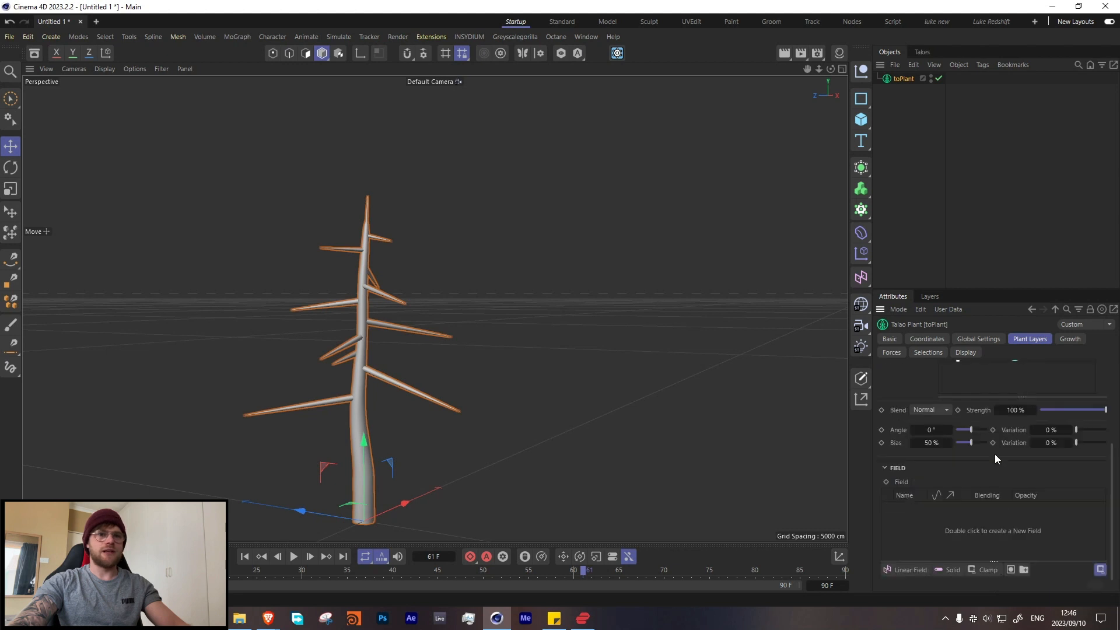
left_click_drag(975, 431, 967, 443)
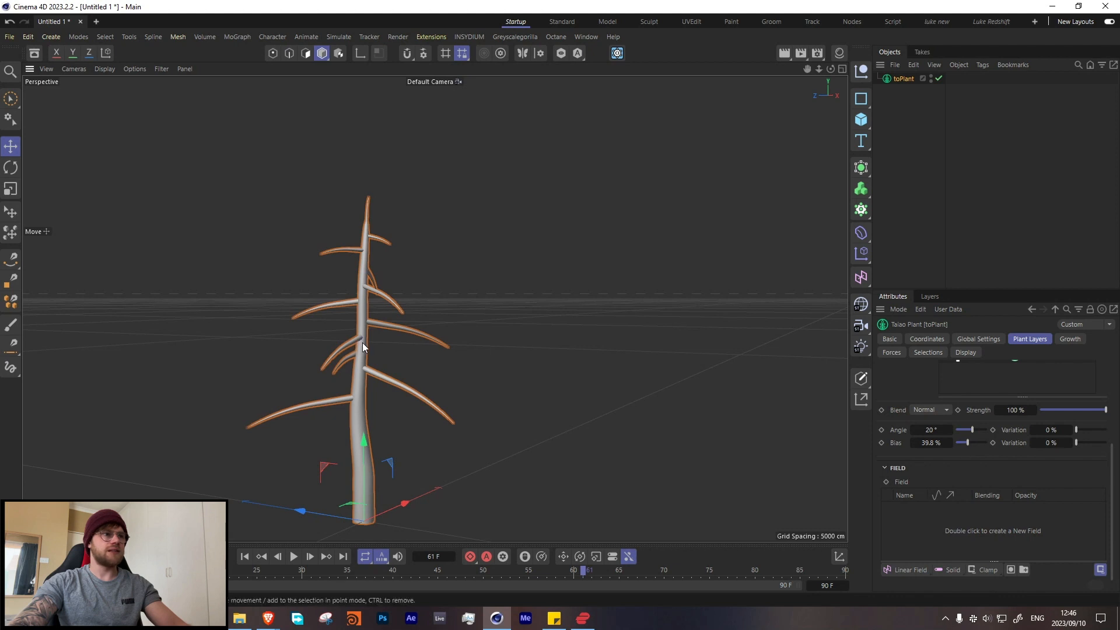
left_click_drag(362, 346, 424, 343, "alt")
- Add a Turbulence modifier to the Branch part and set its blend strength to 50%
scroll(1068, 426, "up", 2)
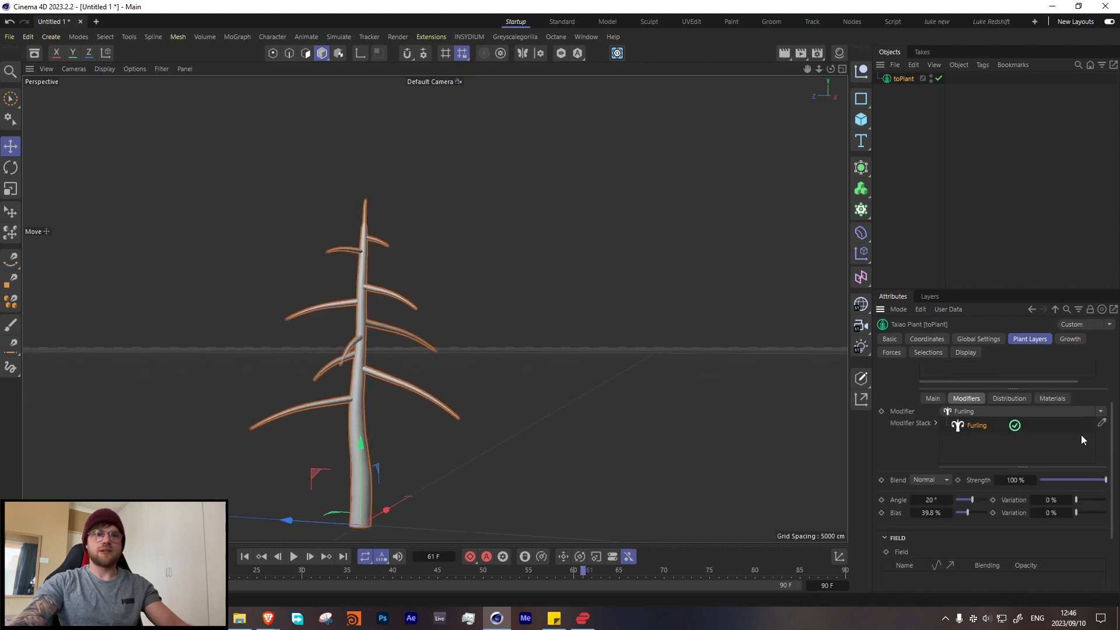
left_click(1079, 411)
left_click(974, 442)
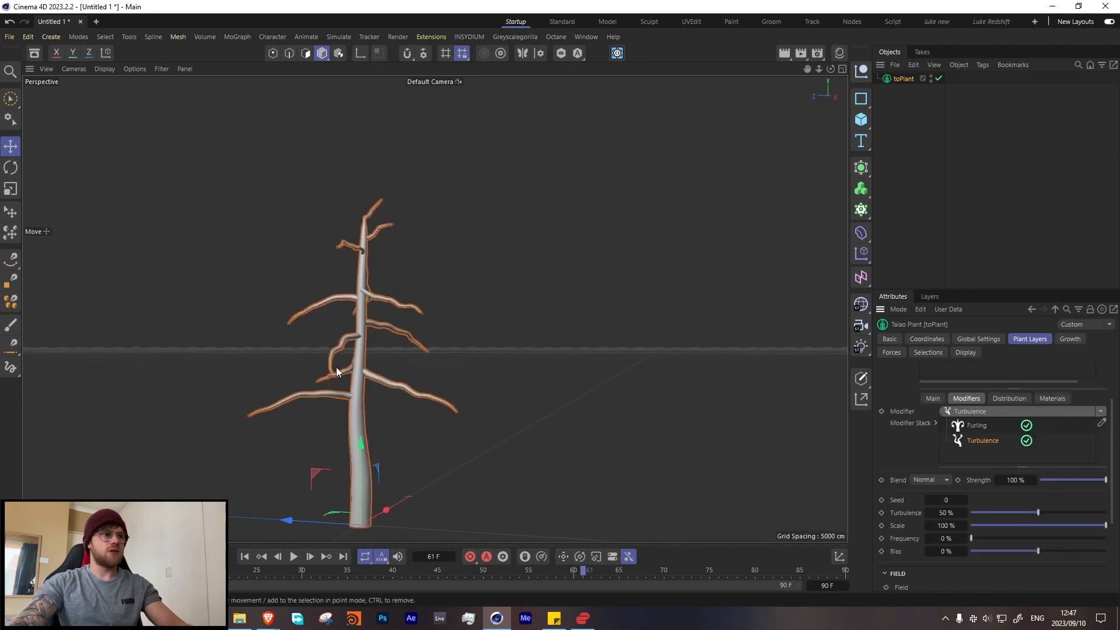
double_click(1036, 479)
type("50")
key("Return")
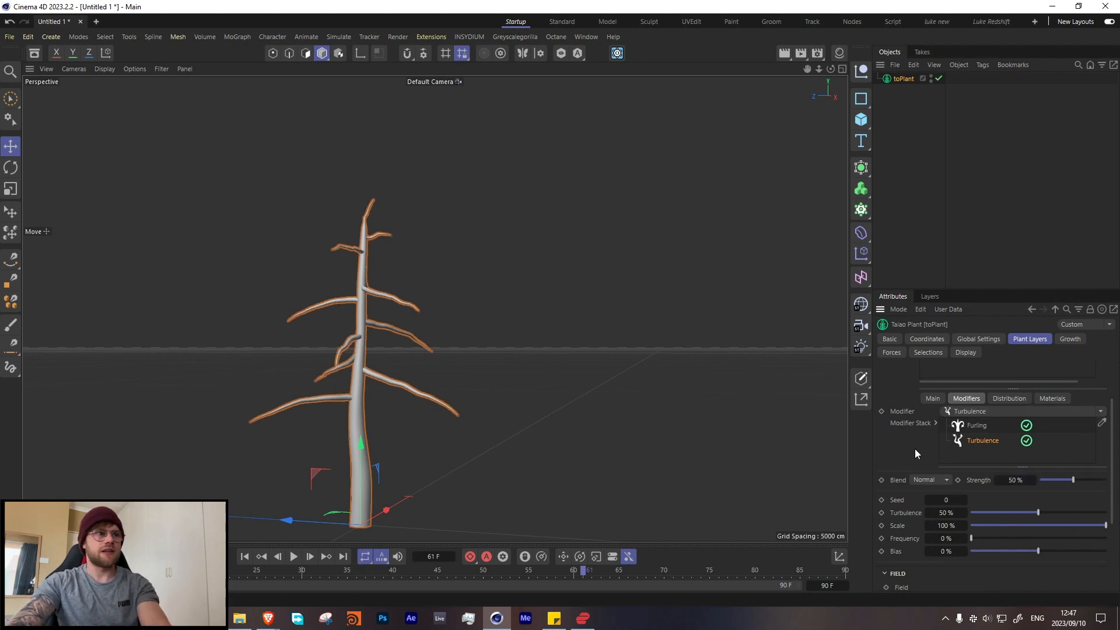
- Examine the mesh where the branches meet the trunk with shaded wireframe lines, then return to plain Gouraud shading
left_click_drag(359, 309, 392, 328, "alt")
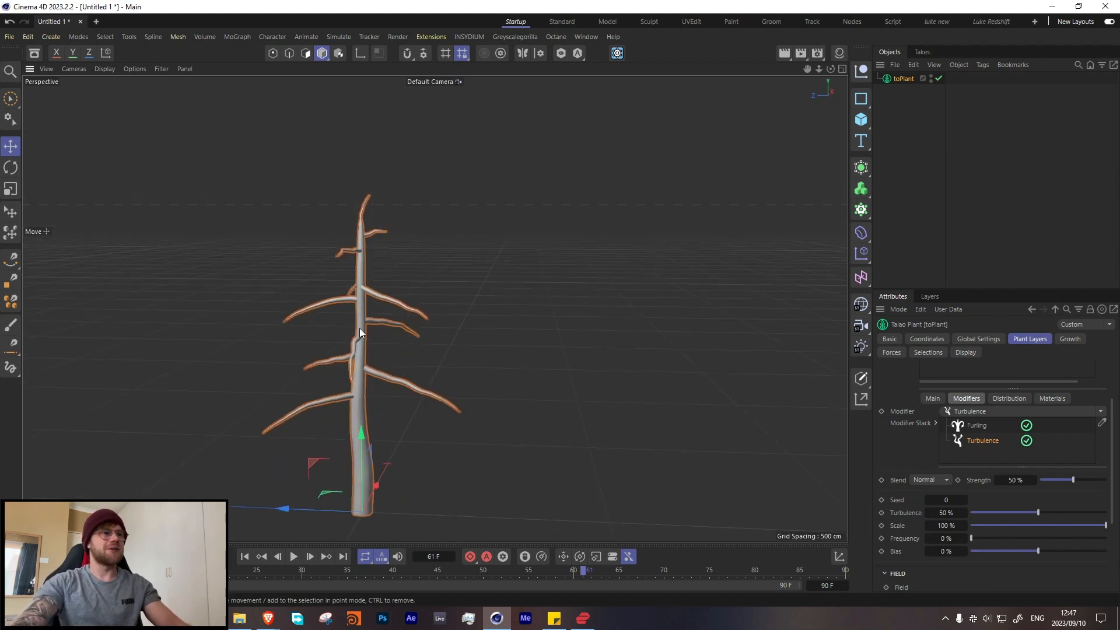
right_click_drag(353, 289, 531, 265, "alt")
mouse_move(390, 303)
right_mouse_down("alt")
mouse_move(447, 283)
mouse_move(531, 292)
right_mouse_up("alt")
mouse_move(392, 279)
left_mouse_down("alt")
mouse_move(374, 285)
mouse_move(347, 236)
mouse_move(365, 363)
left_mouse_up("alt")
key("n")
key("b")
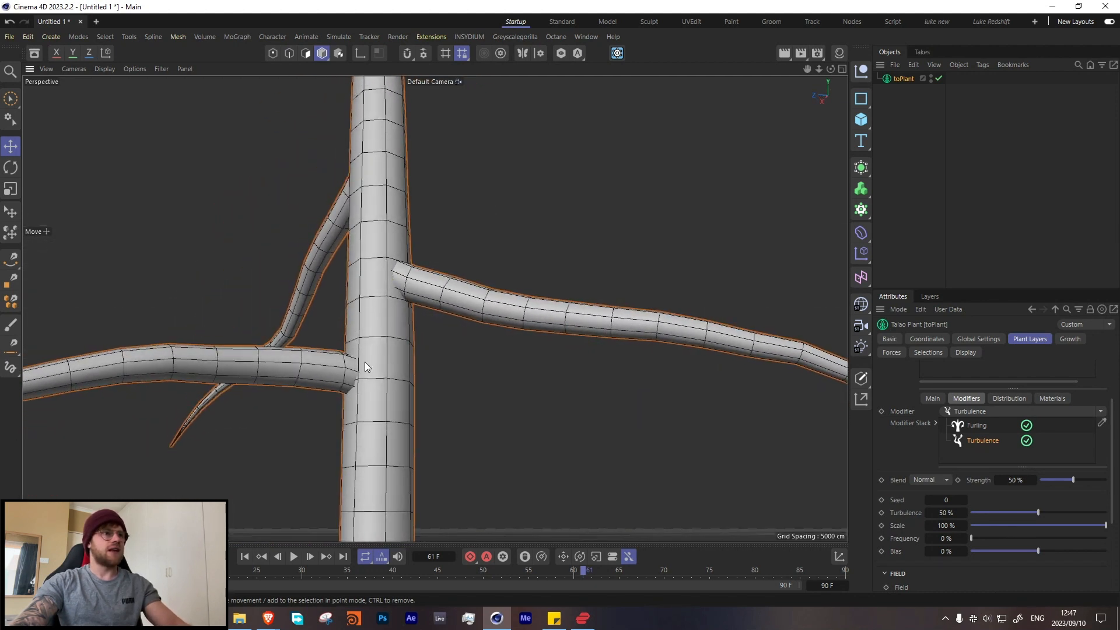
left_click_drag(378, 281, 389, 323, "alt")
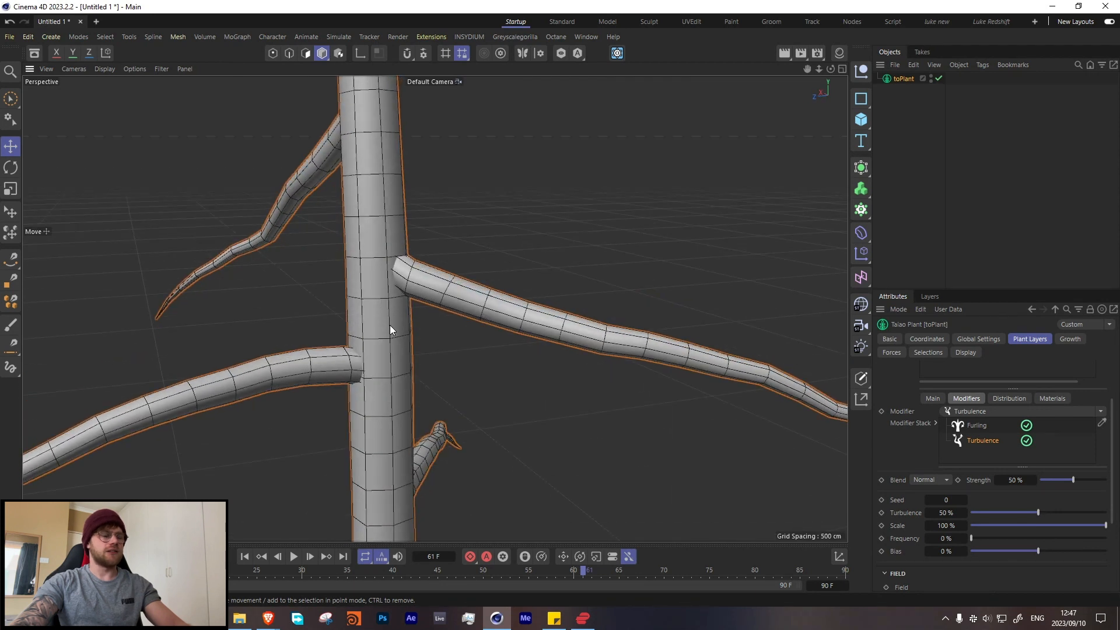
key("n")
key("a")
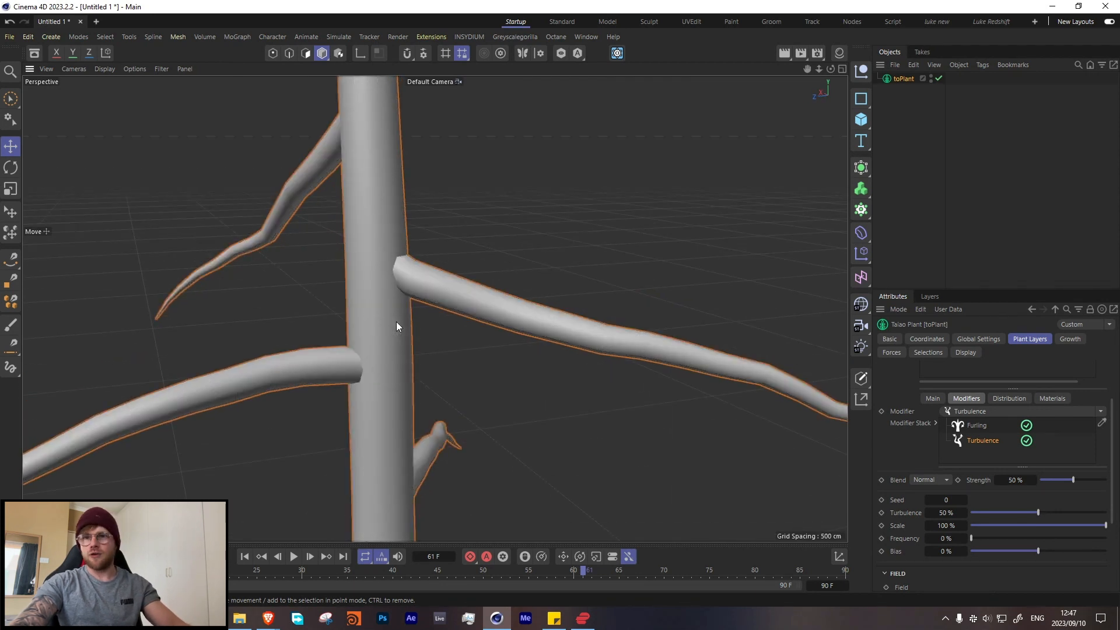
- Set the plant's global Meshing Type to Joined
left_click(989, 338)
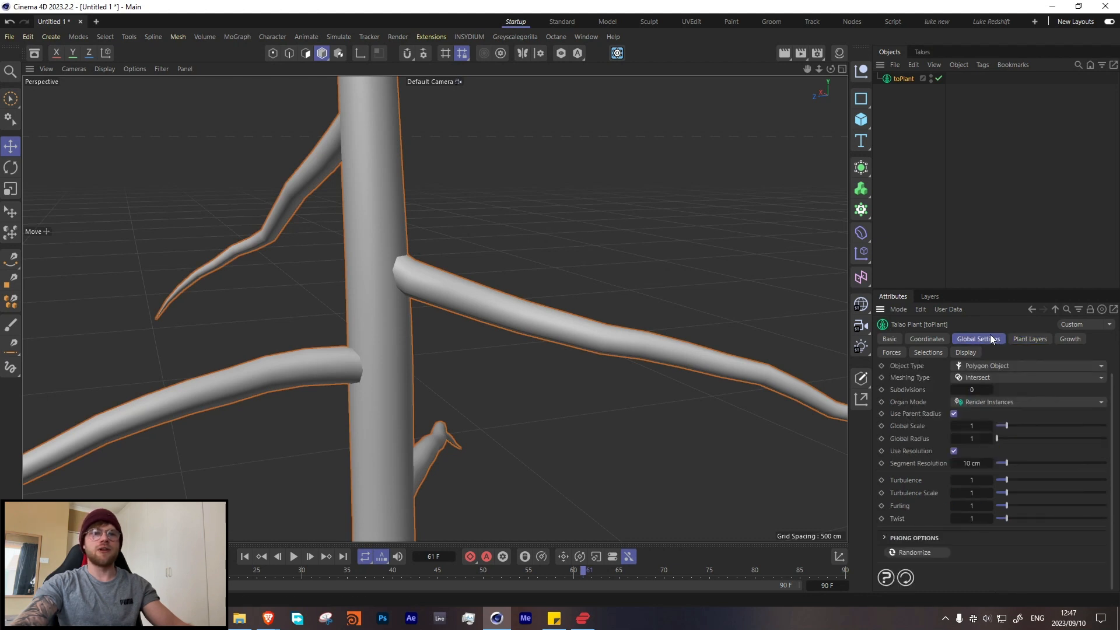
left_click(1012, 378)
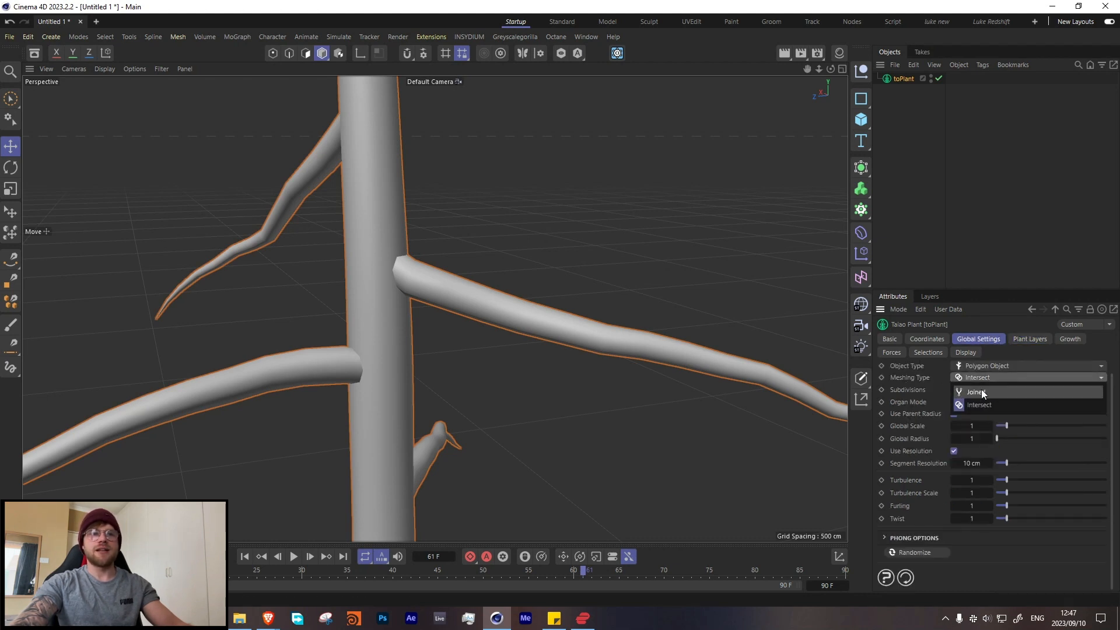
left_click(983, 393)
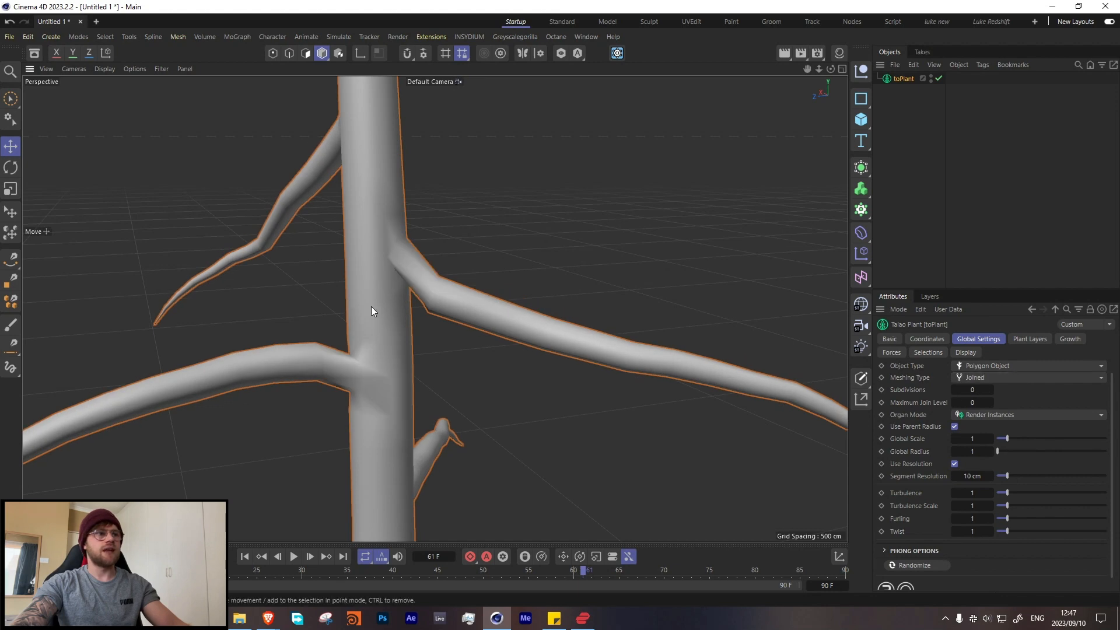
- Examine the mesh topology where the joined branches meet the trunk with shaded mesh lines
left_click_drag(371, 306, 606, 323, "alt")
key("n")
key("b")
mouse_move(347, 387)
left_mouse_down("alt")
mouse_move(375, 350)
mouse_move(461, 307)
mouse_move(313, 358)
mouse_move(150, 375)
left_mouse_up("alt")
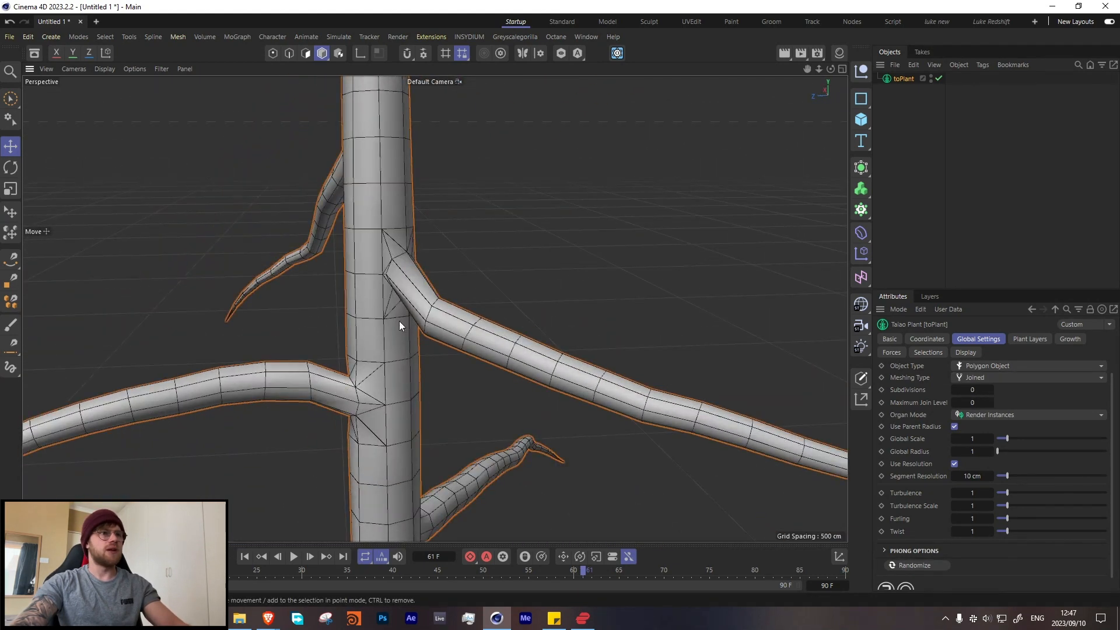
left_click_drag(387, 243, 374, 239, "alt")
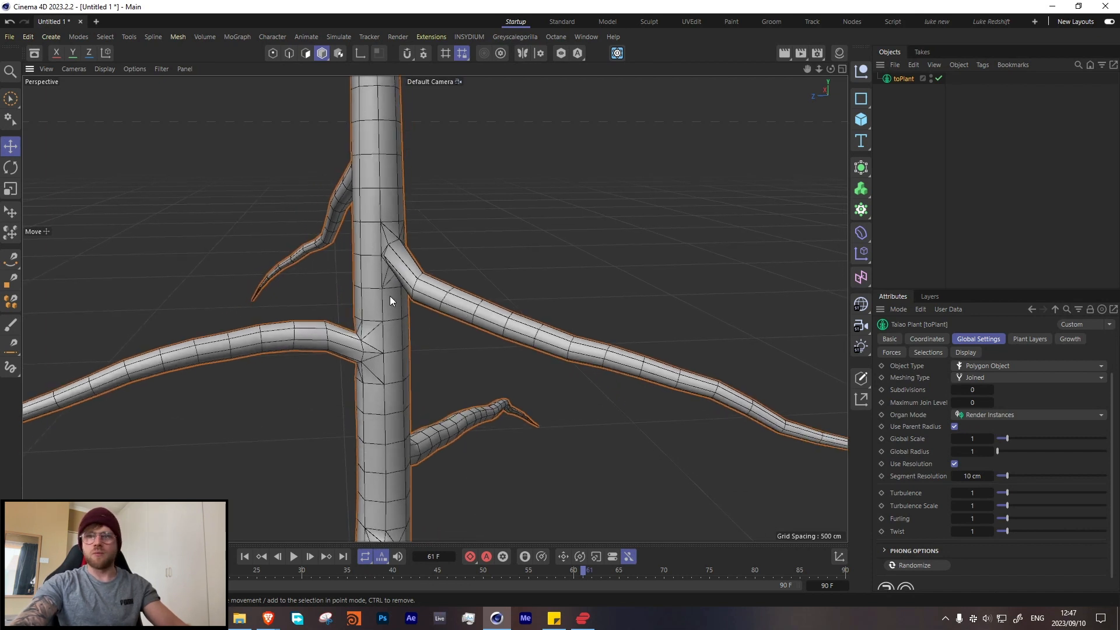
- Try 1 subdivision on the plant mesh in plain Gouraud shading, then set Subdivisions back to 0
left_click(990, 388)
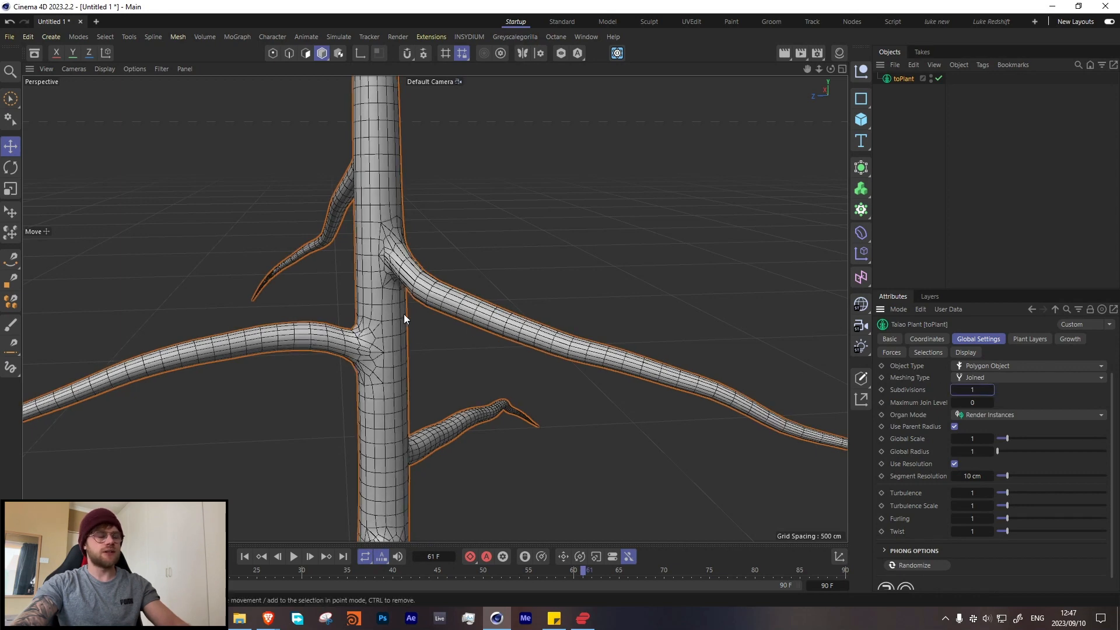
key("n")
key("a")
mouse_move(401, 300)
left_mouse_down("alt")
mouse_move(459, 267)
mouse_move(632, 303)
mouse_move(497, 344)
mouse_move(368, 297)
mouse_move(342, 401)
mouse_move(390, 310)
mouse_move(409, 318)
left_mouse_up("alt")
left_click(953, 390)
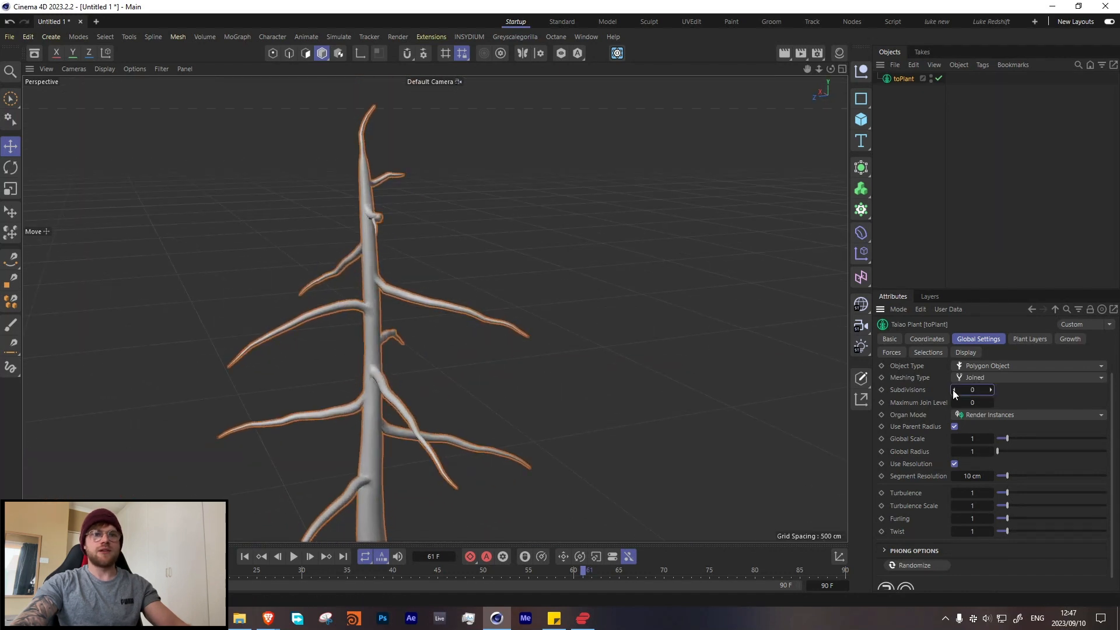
mouse_move(379, 281)
right_mouse_down("alt")
mouse_move(382, 251)
mouse_move(360, 344)
right_mouse_up("alt")
left_click_drag(360, 348, 391, 297, "alt")
- Add a second-level Branch part under the existing Branch in the plant layers
left_click(1030, 339)
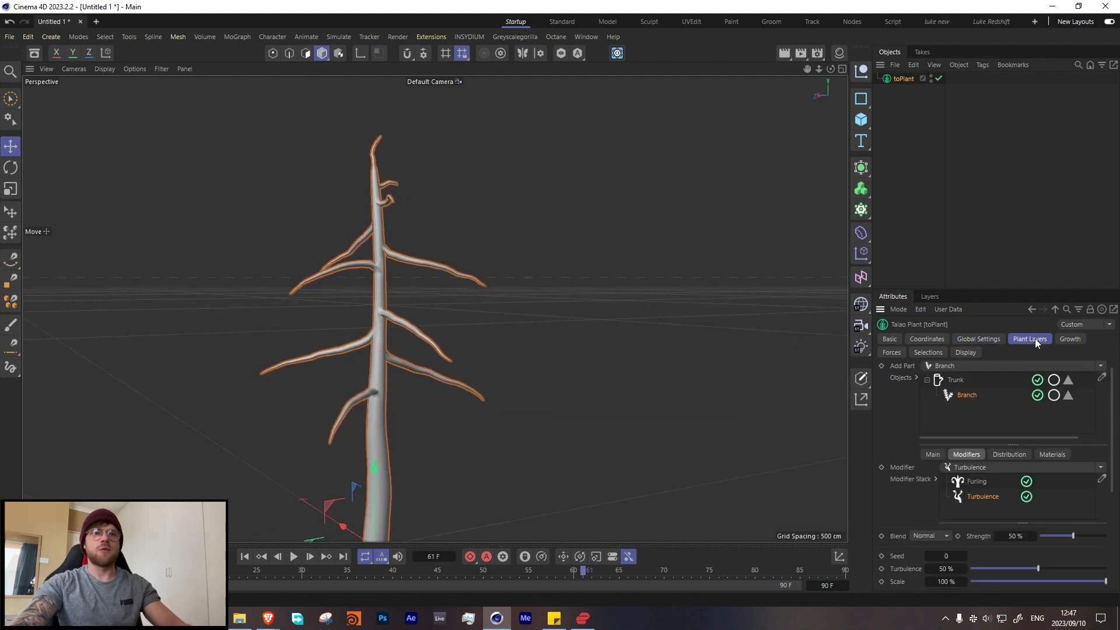
mouse_move(386, 334)
left_mouse_down("alt")
mouse_move(342, 283)
mouse_move(376, 326)
left_mouse_up("alt")
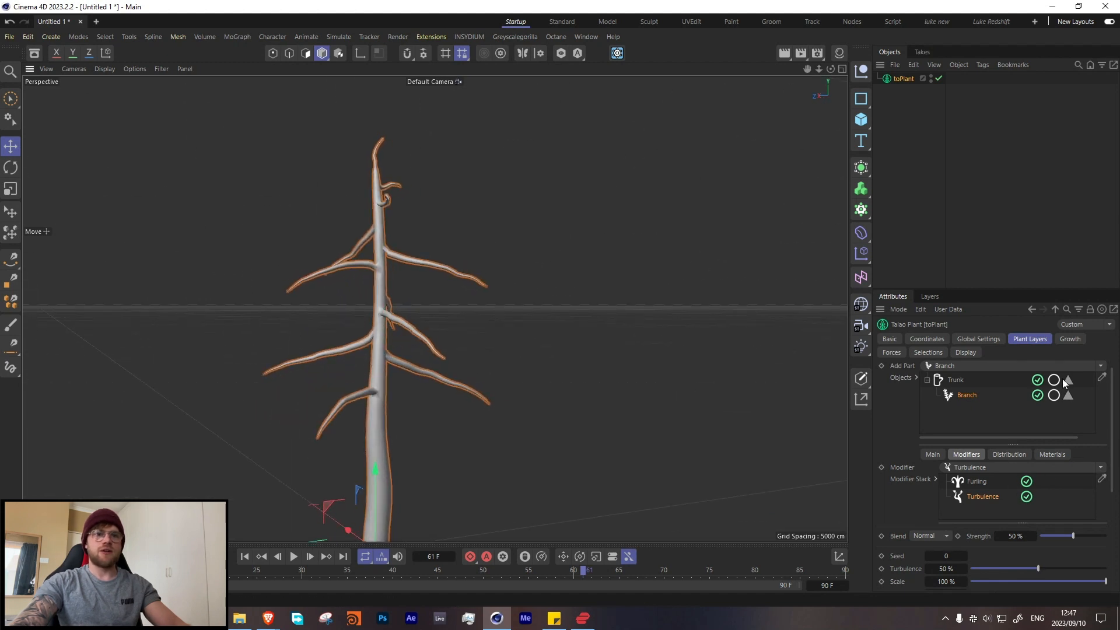
left_click(950, 365)
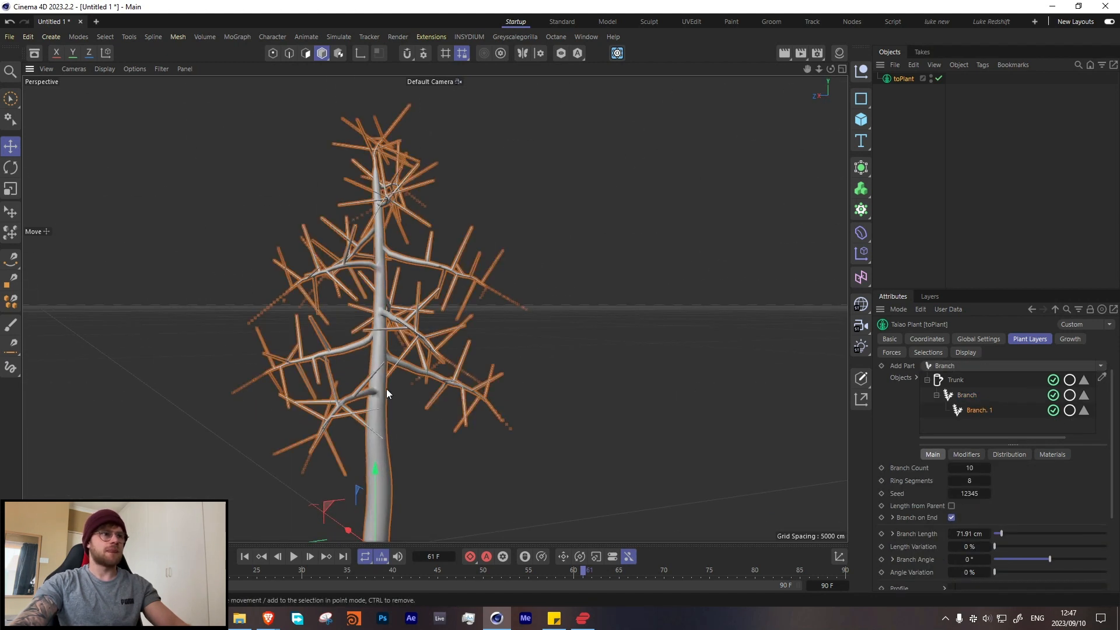
left_click_drag(386, 389, 544, 456, "alt")
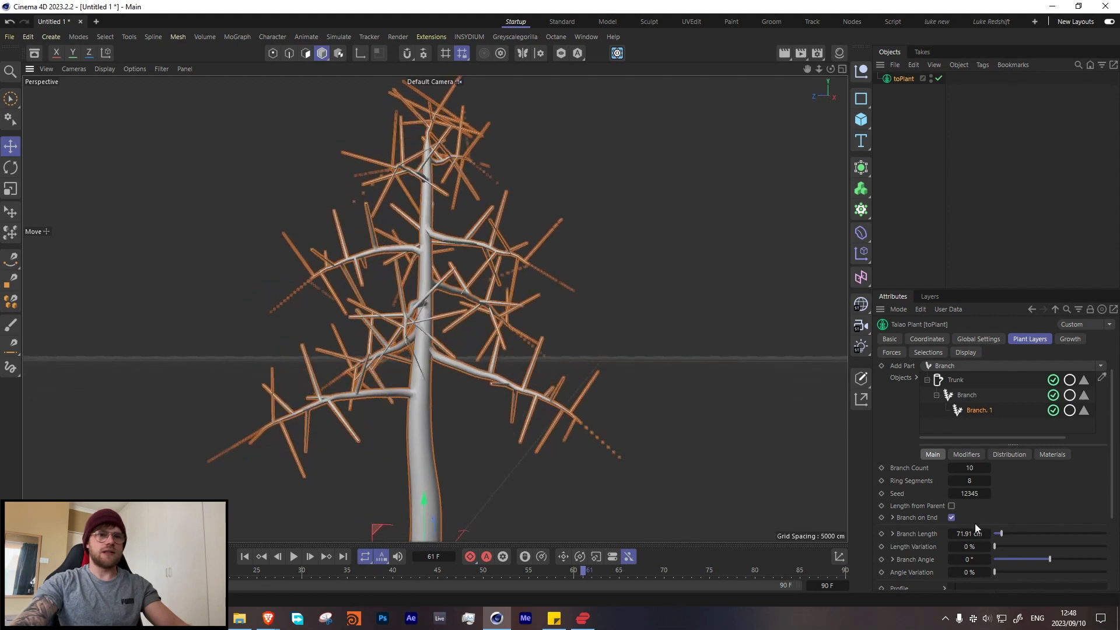
- Set the second-level branches' length to 50 cm and their length variation to 6.4%
left_click(984, 534)
type("50")
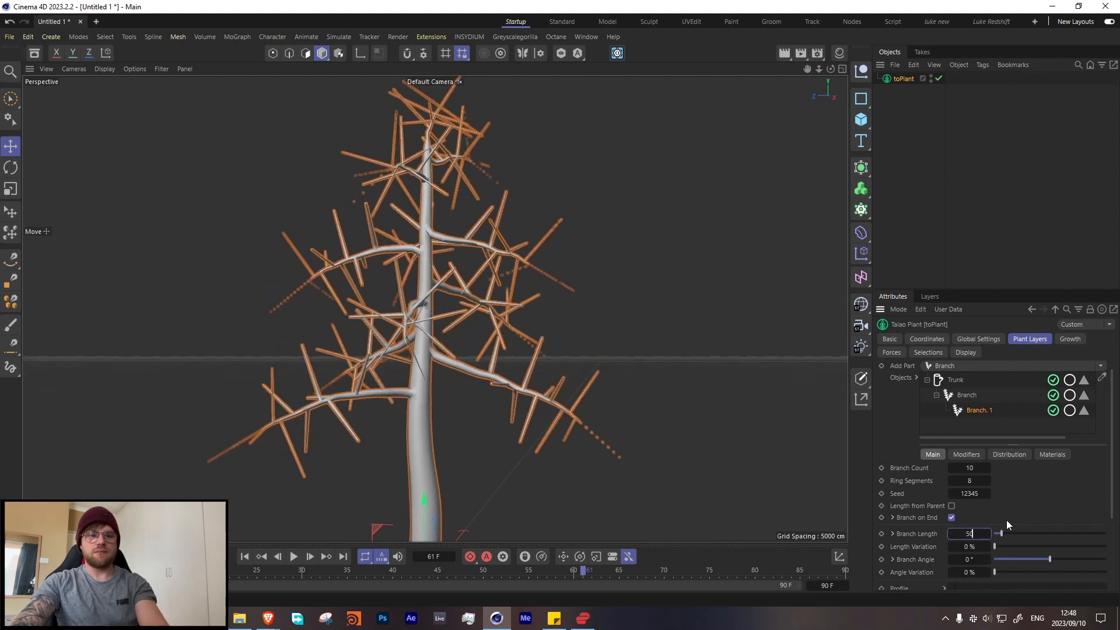
key("Return")
left_click_drag(382, 368, 376, 408, "alt")
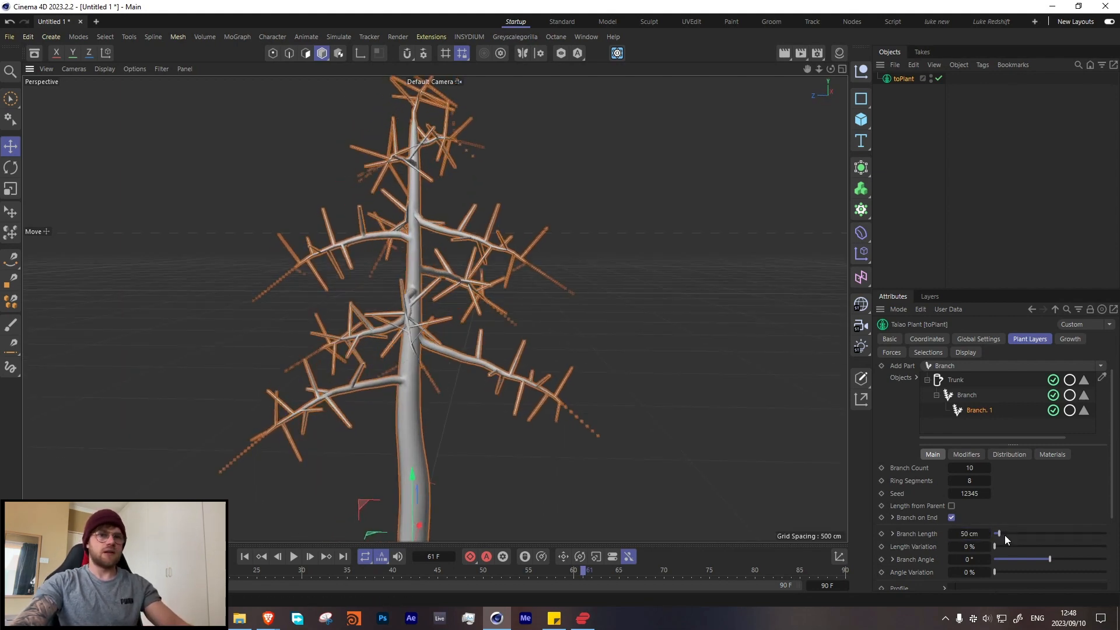
left_click_drag(994, 552, 998, 551)
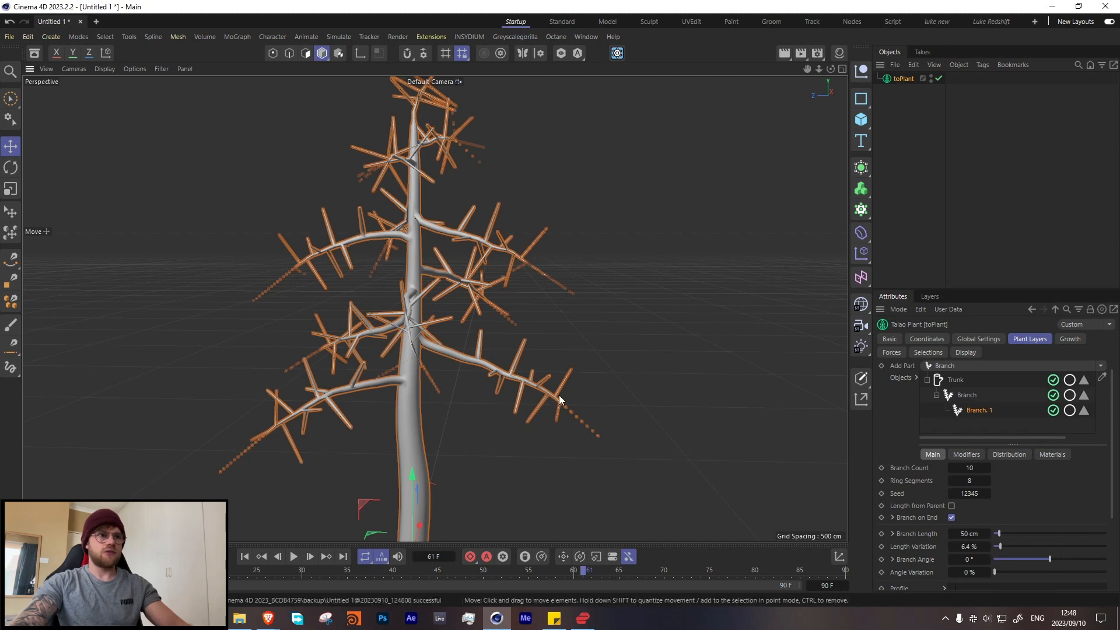
- Set the Branch on End length of the second-level branches to 5 cm
right_click_drag(559, 394, 753, 424, "alt")
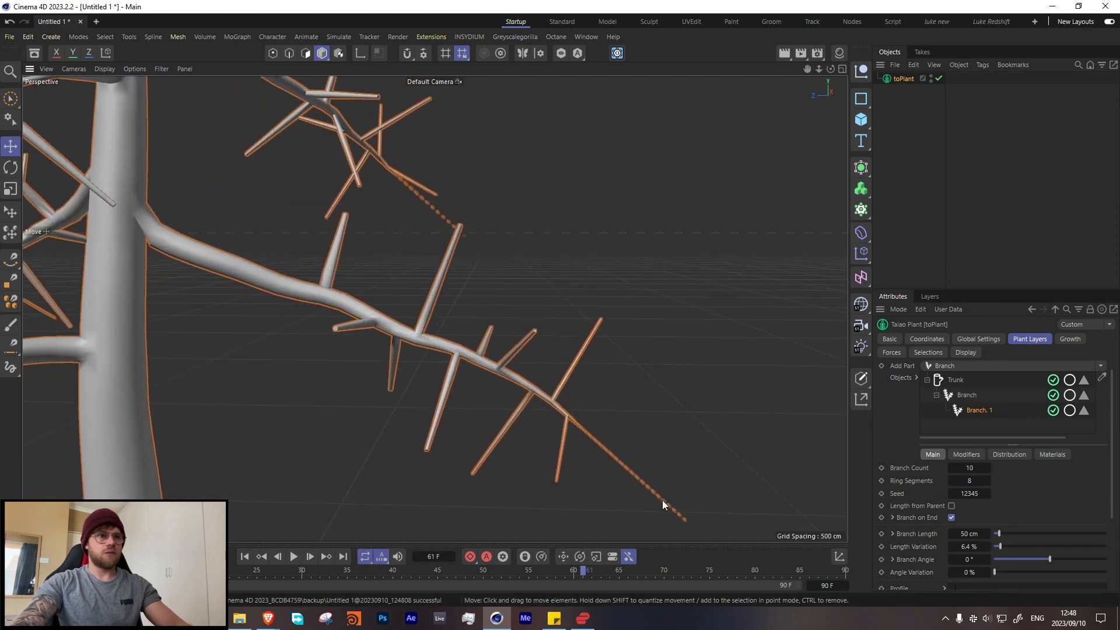
left_click(892, 517)
double_click(969, 529)
type("5")
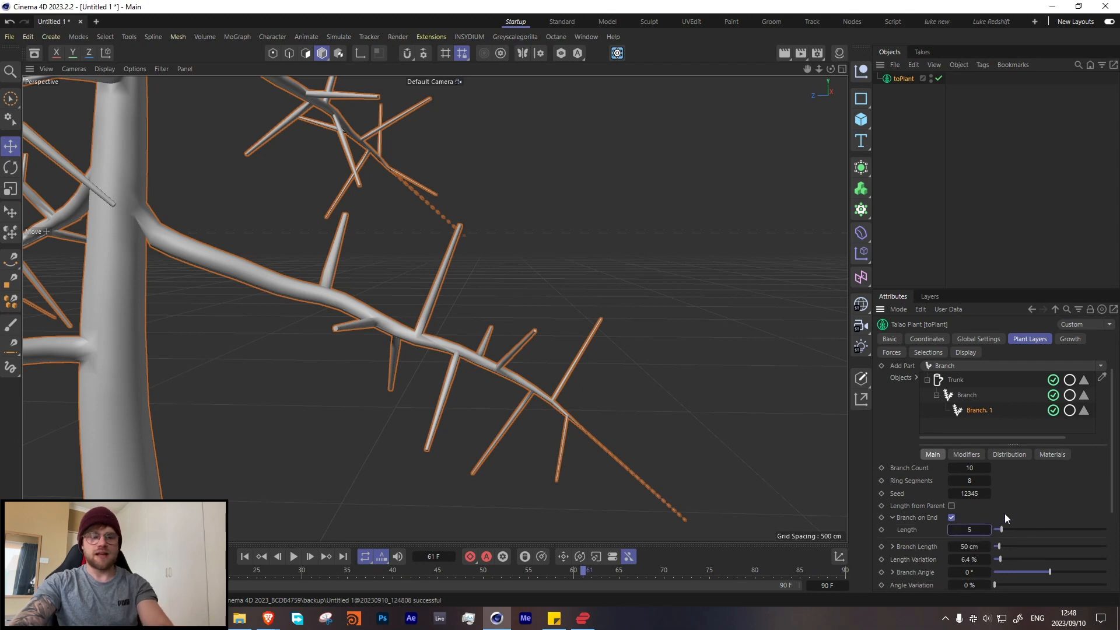
key("Return")
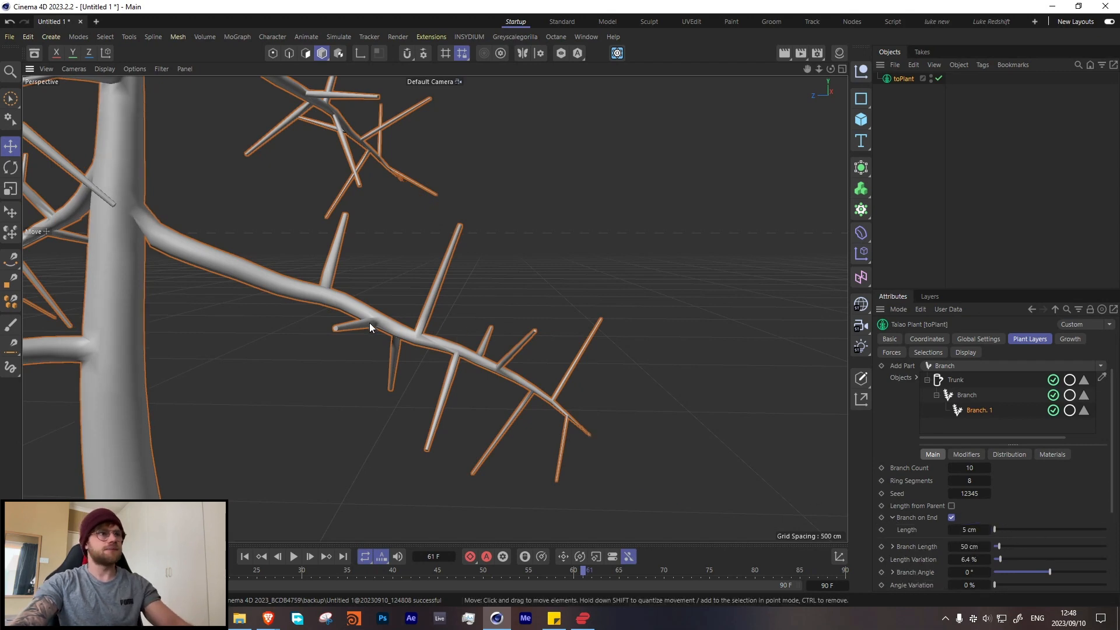
right_click_drag(369, 323, 211, 386, "alt")
left_click_drag(211, 387, 327, 347, "alt")
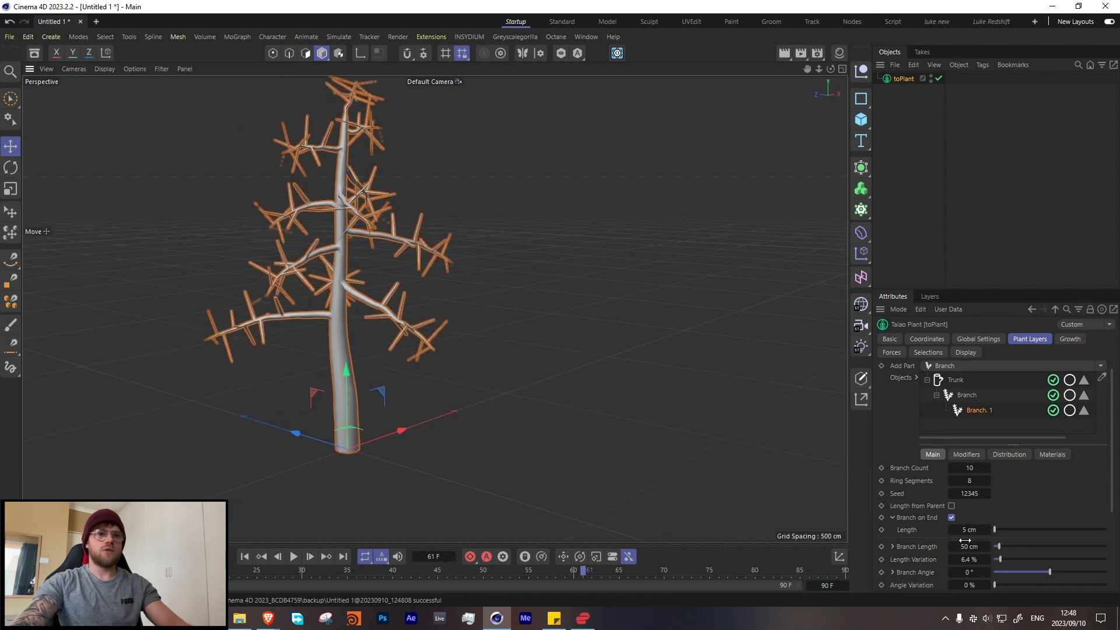
- Set the Branch Angle of the second-level branches to 7°
scroll(983, 530, "down", 5)
left_click_drag(1025, 451, 1054, 447)
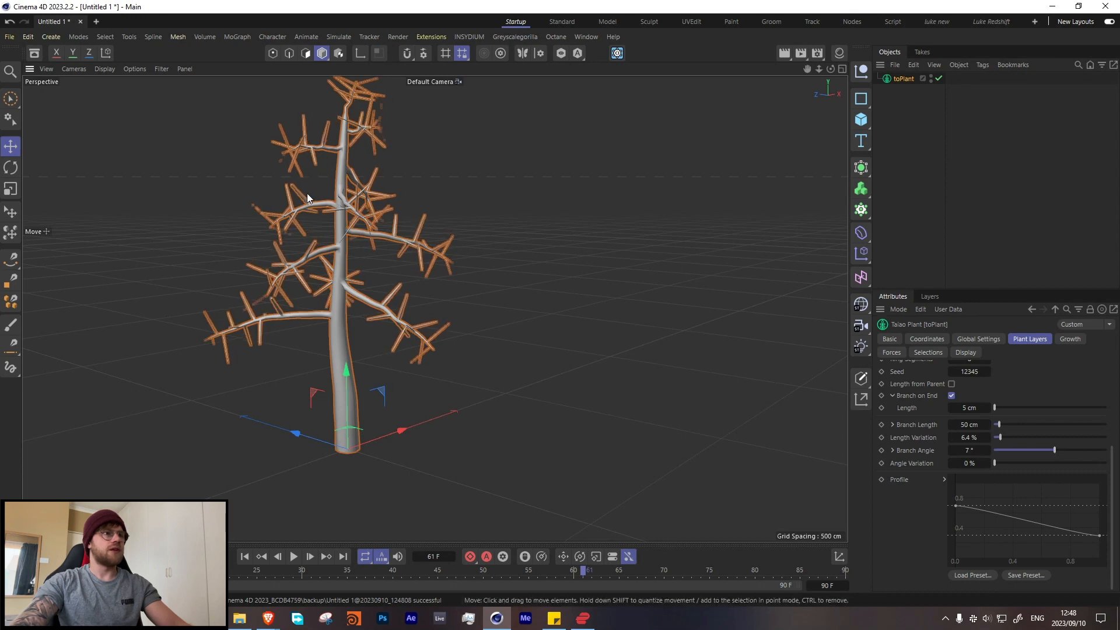
scroll(306, 196, "up", 5)
left_click_drag(366, 228, 343, 436, "alt")
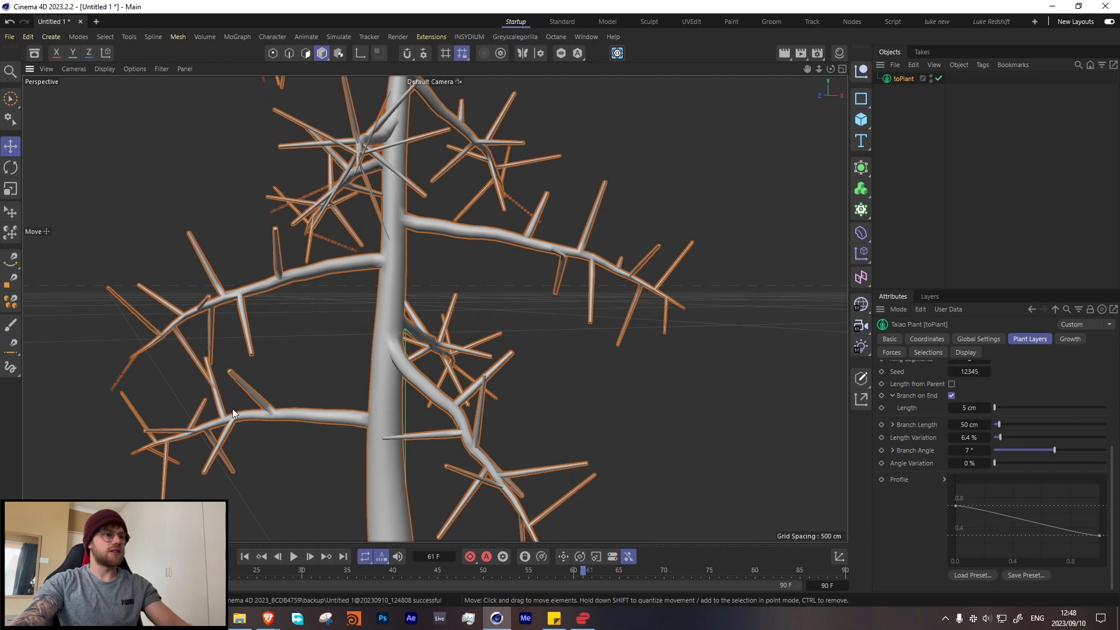
- Try a Leaf part under the second-level branches, then delete it
scroll(961, 425, "up", 5)
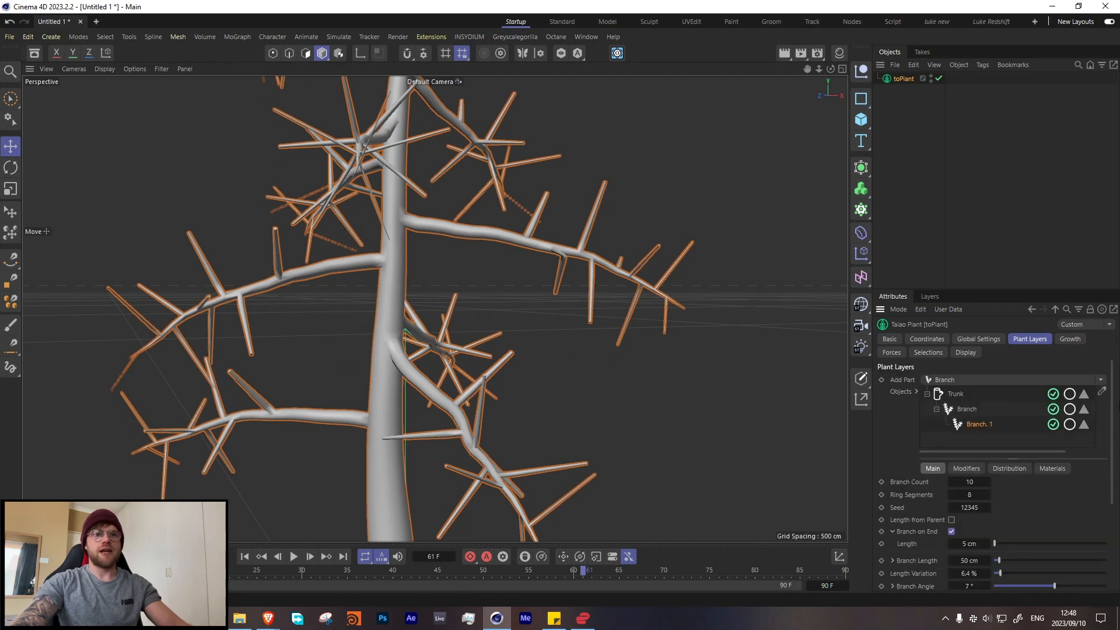
left_click(1014, 379)
left_click(970, 438)
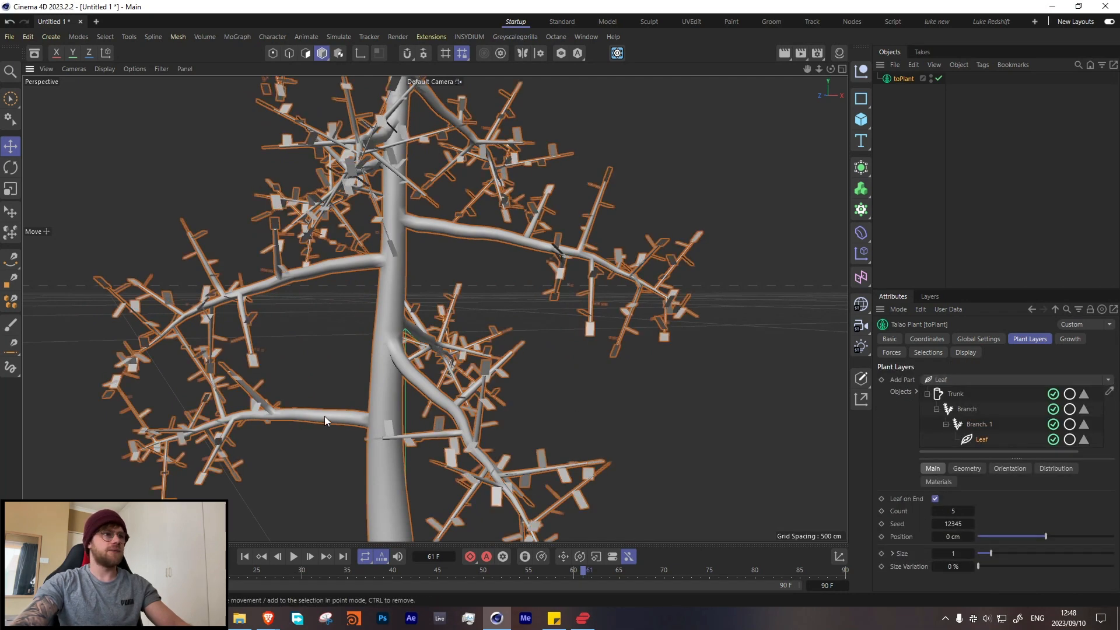
right_click_drag(324, 416, 260, 435, "alt")
left_click_drag(295, 418, 338, 406, "alt")
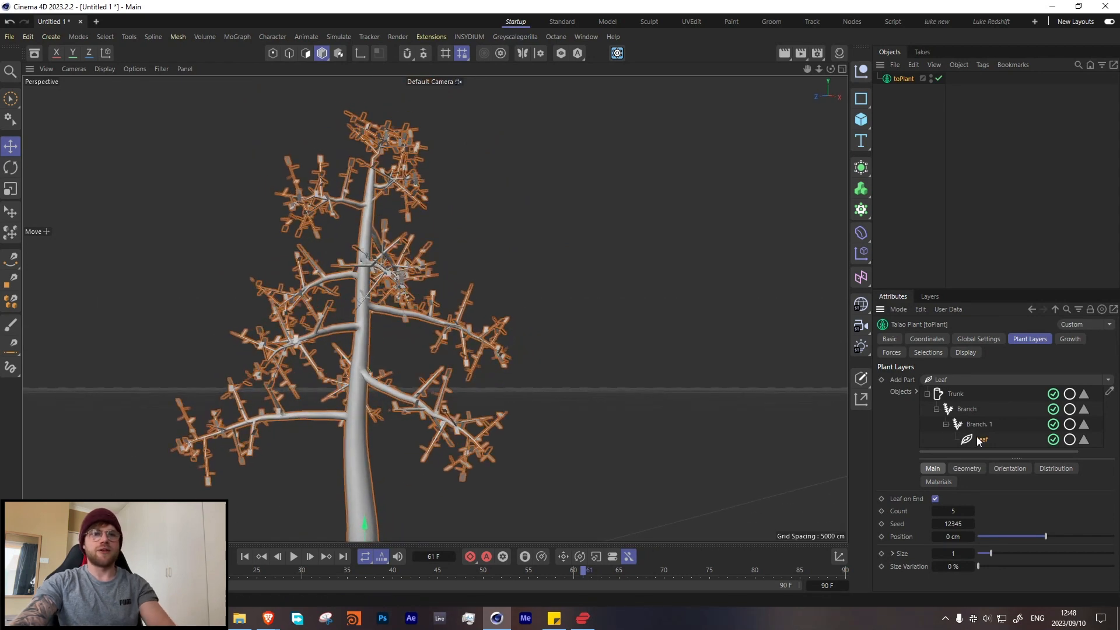
key("Delete")
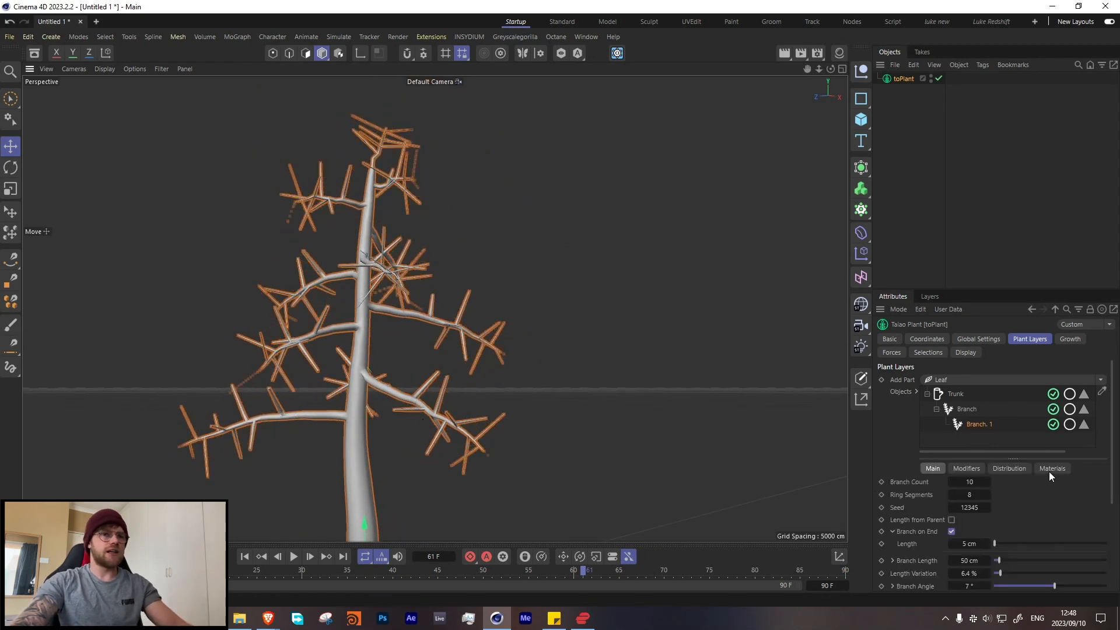
- Reshape the second-level branches' Position Distribution curve into a steep ramp between about 0.14 and 0.22 on the horizontal axis
left_click(1007, 469)
scroll(914, 519, "down", 2)
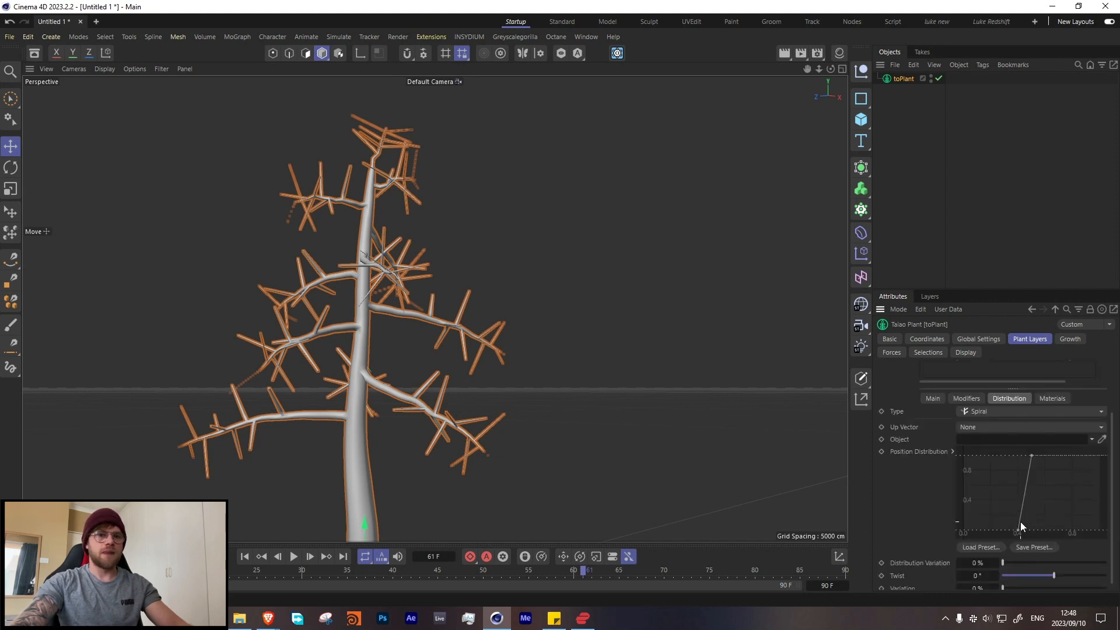
left_click_drag(1017, 530, 988, 537)
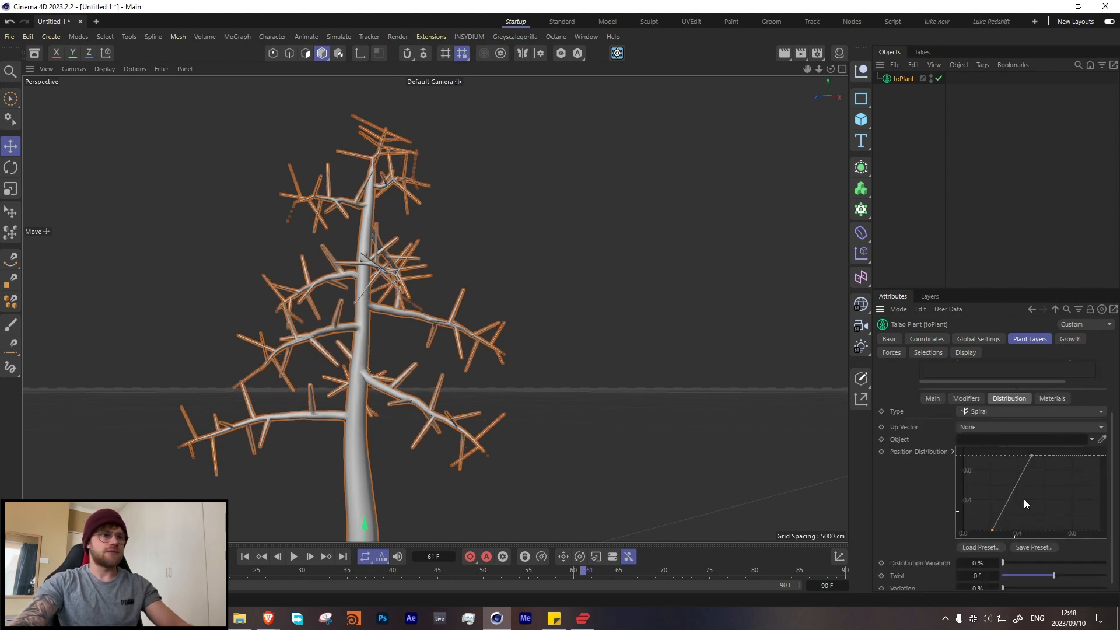
left_click_drag(1028, 454, 1054, 455)
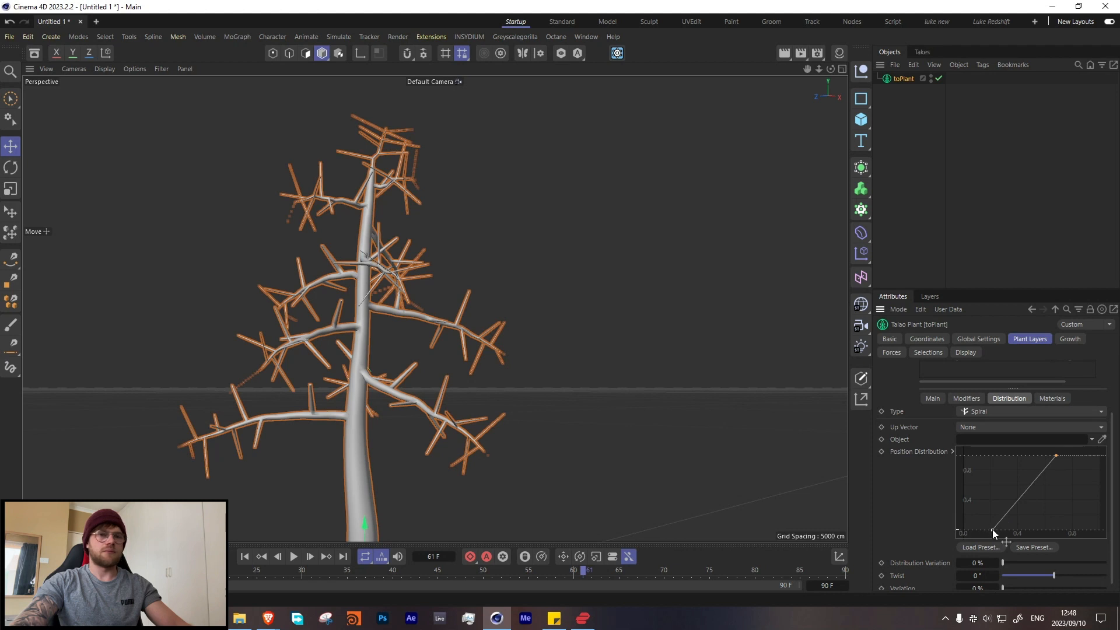
mouse_move(992, 529)
left_mouse_down()
mouse_move(957, 537)
mouse_move(983, 529)
left_mouse_up()
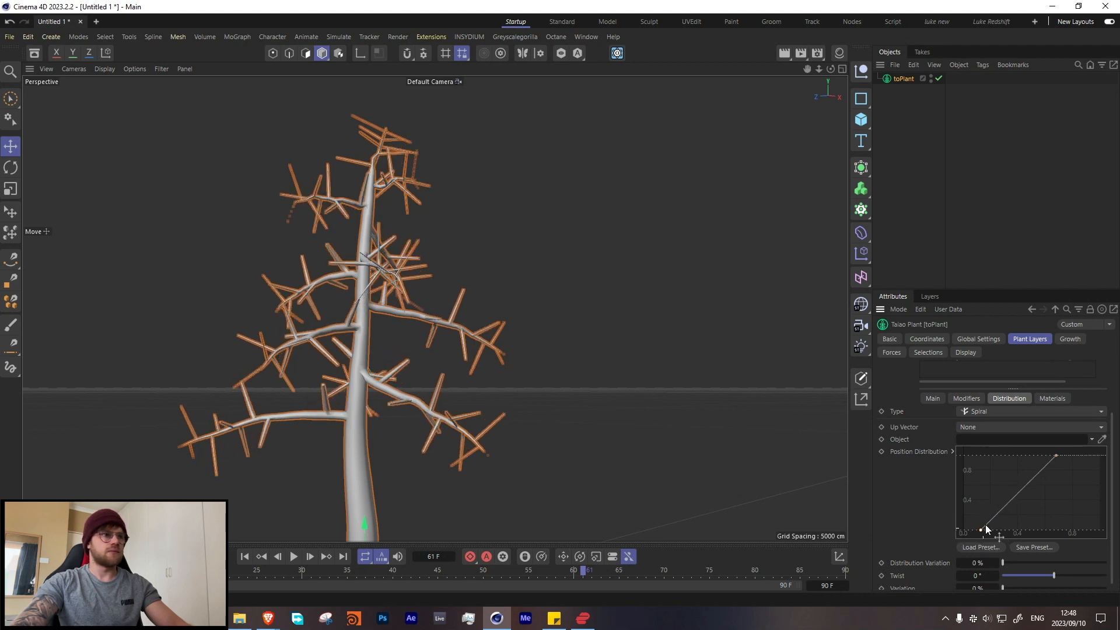
left_click_drag(1056, 453, 992, 453)
- Examine how the second-level branches are spread along the main branches from several angles and distances
left_click_drag(364, 300, 356, 328, "alt")
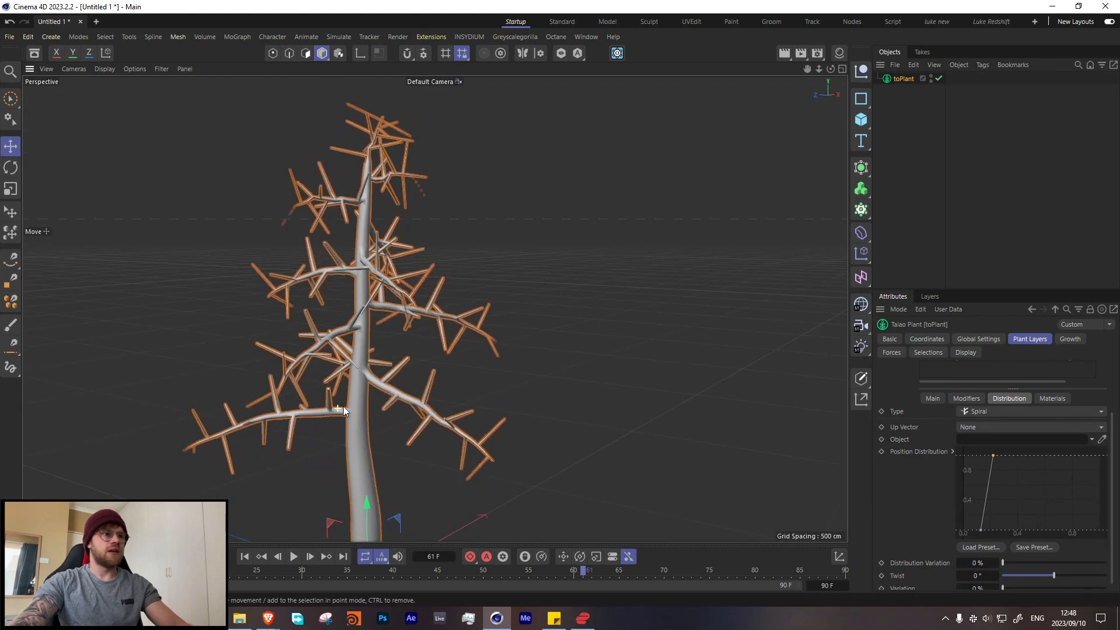
scroll(317, 422, "up", 5)
scroll(377, 417, "down", 6)
middle_click_drag(394, 403, 401, 359, "alt")
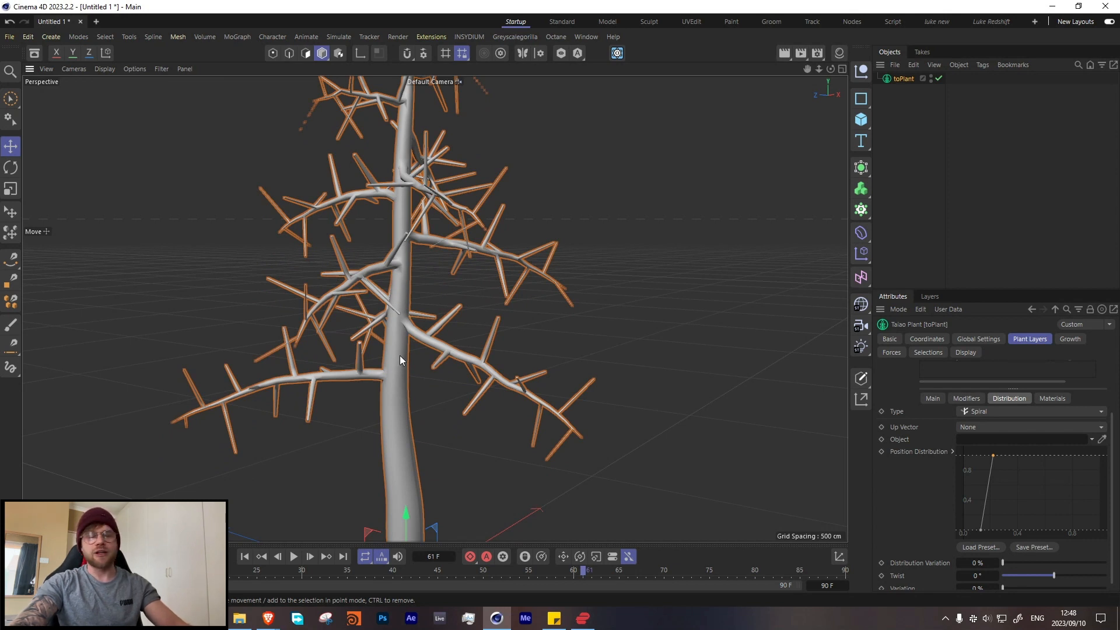
scroll(363, 335, "down", 5)
left_click_drag(380, 332, 407, 317, "alt")
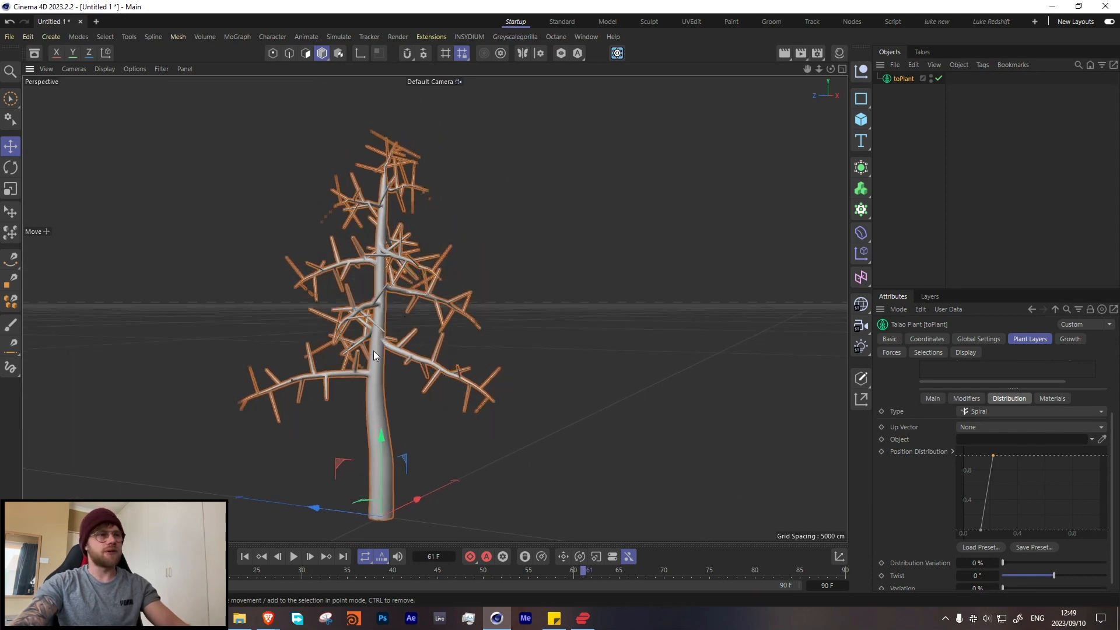
mouse_move(374, 351)
left_mouse_down("alt")
mouse_move(380, 343)
mouse_move(384, 358)
left_mouse_up("alt")
left_click_drag(337, 387, 377, 372, "alt")
- Add a Furling modifier to the second-level branches with an angle of -20° and a bias of 45.4%
left_click(968, 398)
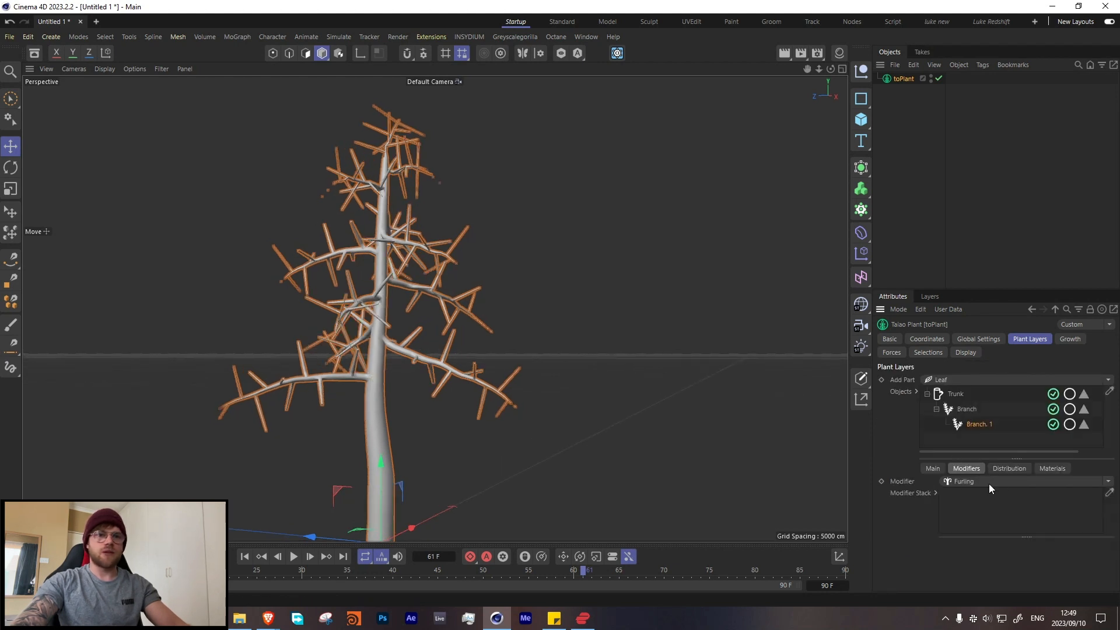
left_click(967, 481)
scroll(947, 515, "down", 3)
left_click_drag(972, 497, 971, 503)
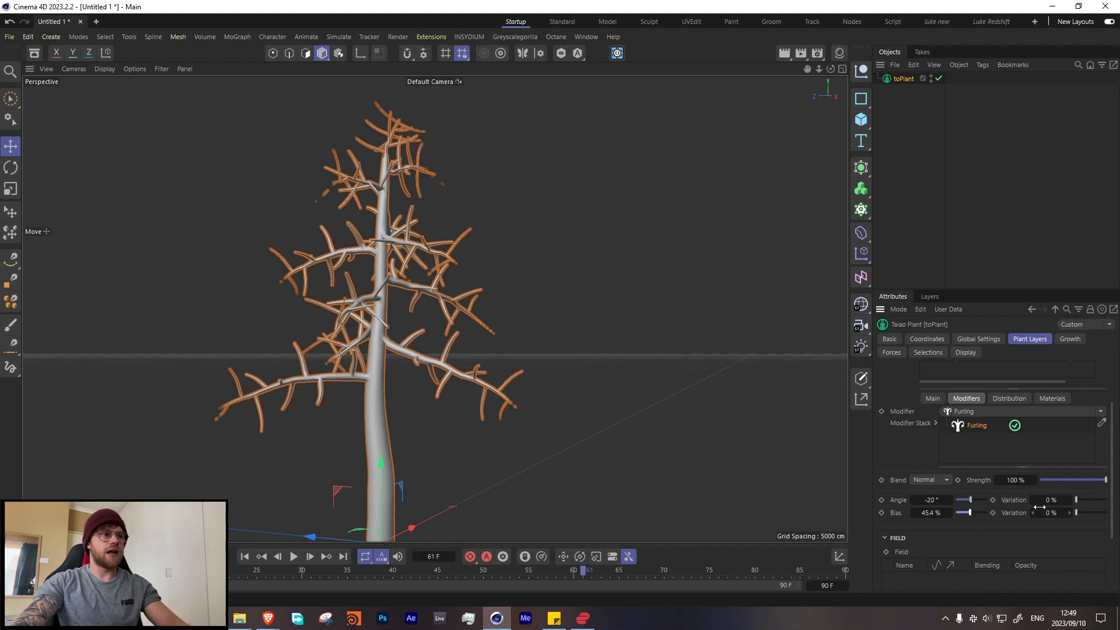
- Add a Turbulence modifier to the second-level branches and set its scale to 10%
left_click(1101, 412)
left_click(981, 440)
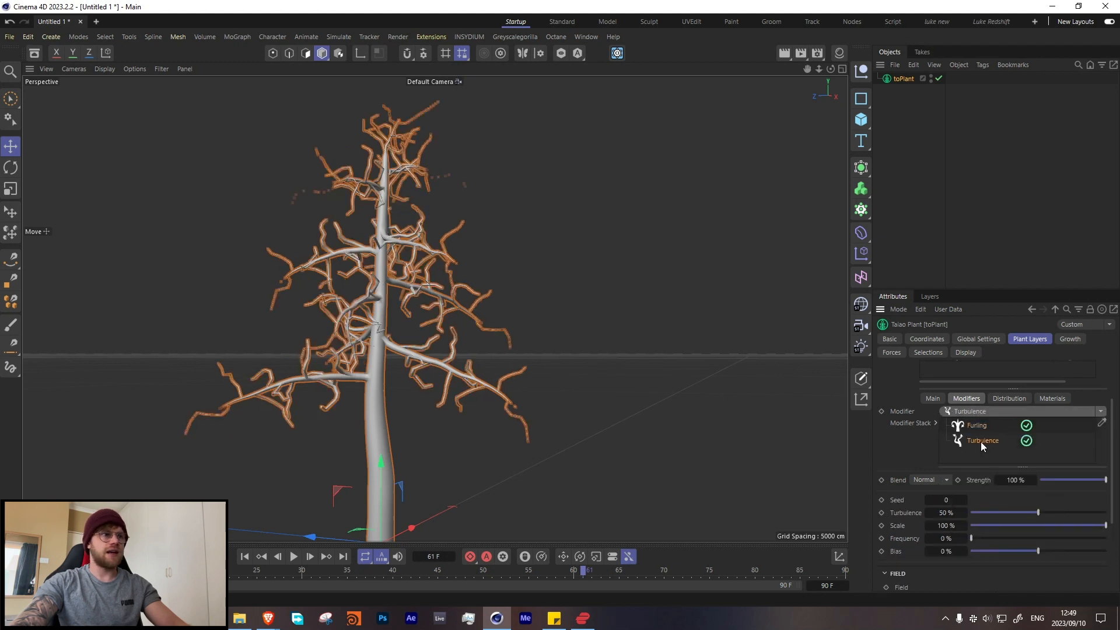
left_click(946, 526)
type("10")
key("Return")
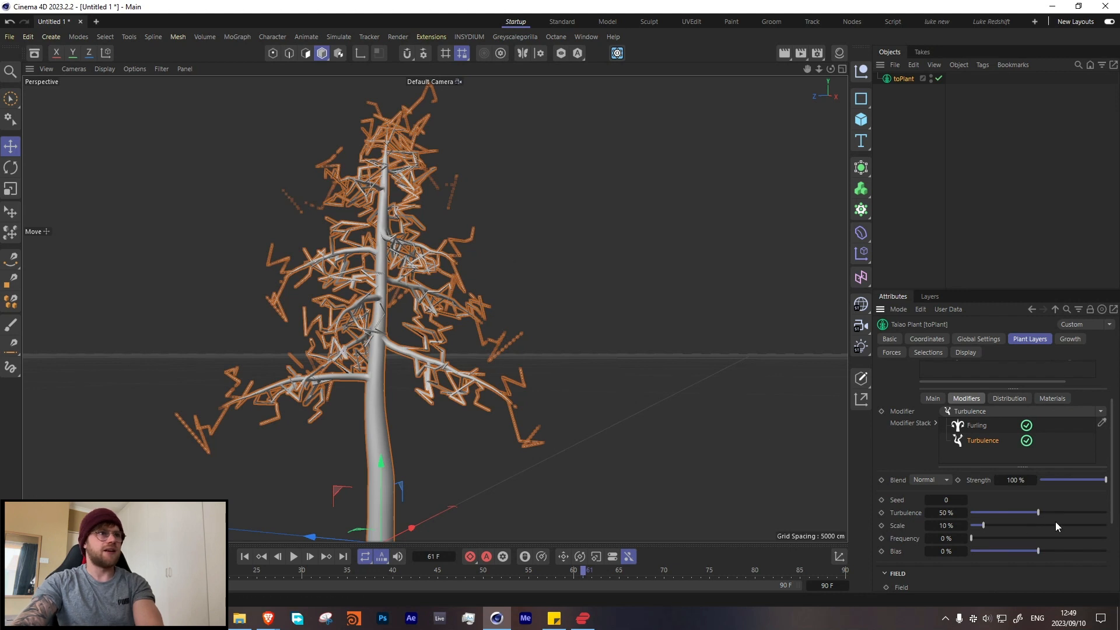
- Set the strength of the second-level branches' Turbulence modifier to 3.9% and inspect the branches up close
left_click_drag(1044, 481, 1041, 483)
left_click(894, 212)
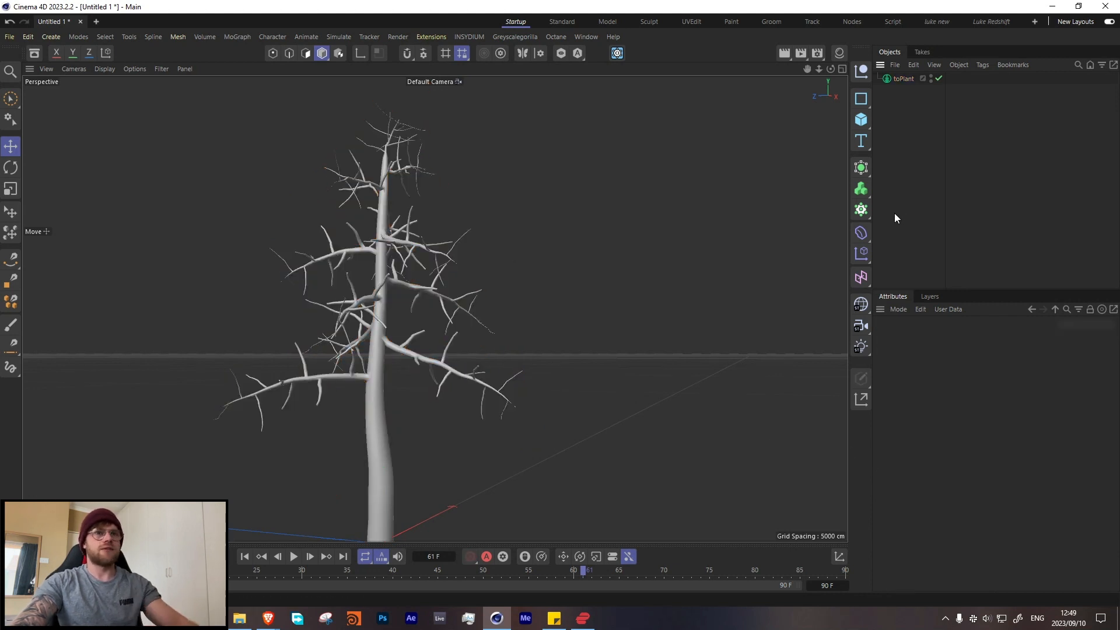
left_click_drag(387, 220, 370, 260, "alt")
right_click_drag(417, 273, 481, 260, "alt")
left_click_drag(481, 260, 329, 265, "alt")
mouse_move(329, 264)
right_mouse_down("alt")
mouse_move(397, 233)
mouse_move(354, 315)
mouse_move(365, 298)
mouse_move(358, 260)
right_mouse_up("alt")
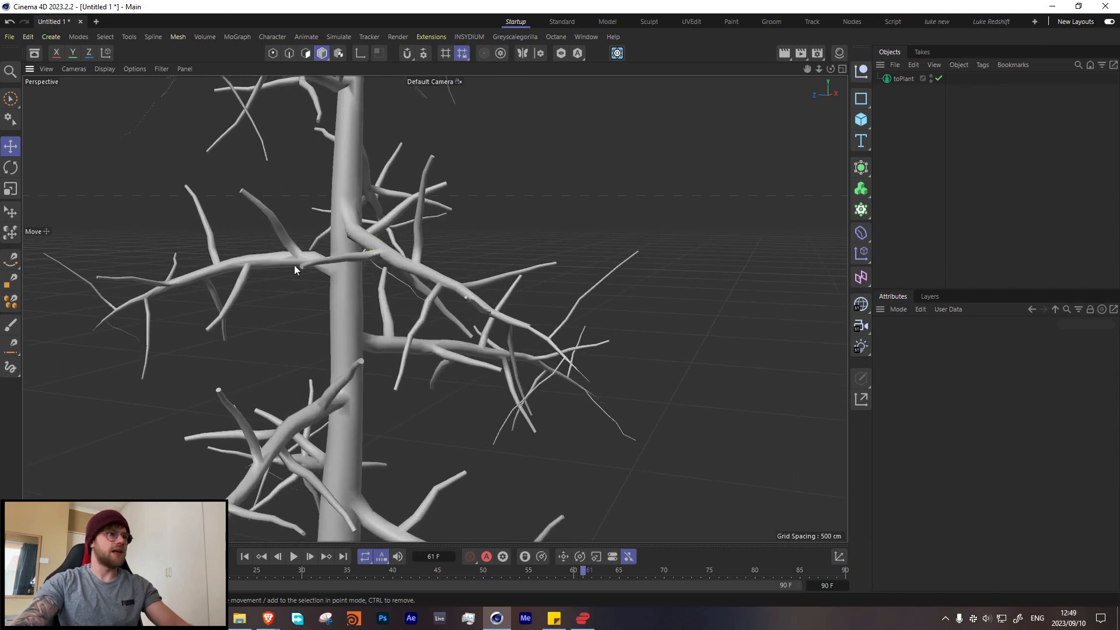
- Lower the end of the second-level branches' Profile curve so that they taper to thin tips
left_click(294, 266)
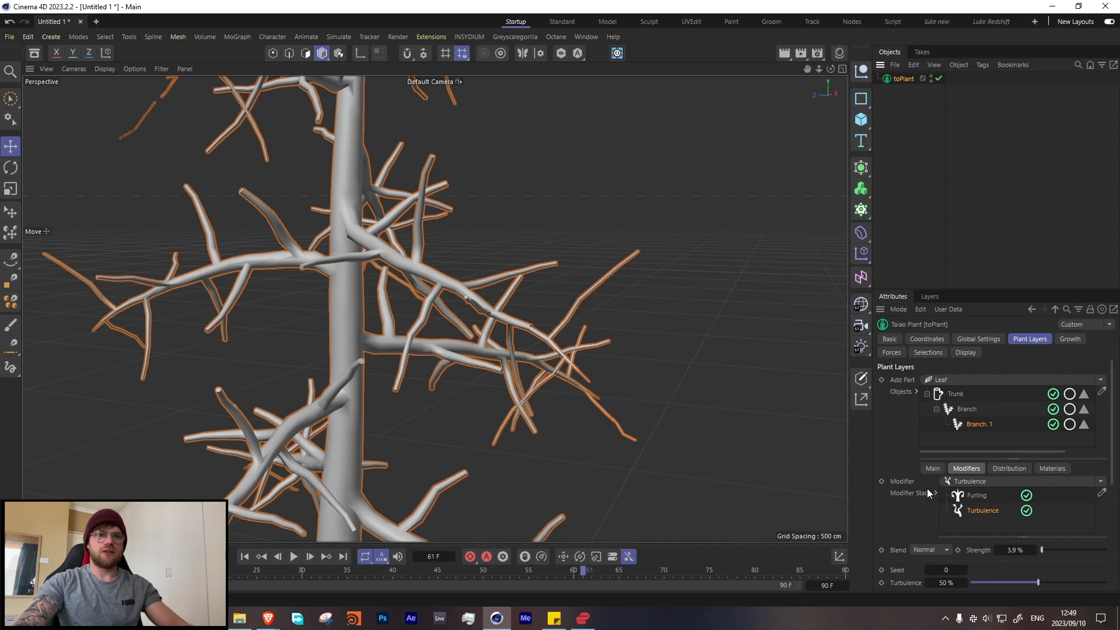
left_click(933, 469)
scroll(943, 508, "down", 5)
left_click_drag(1100, 535, 1104, 560)
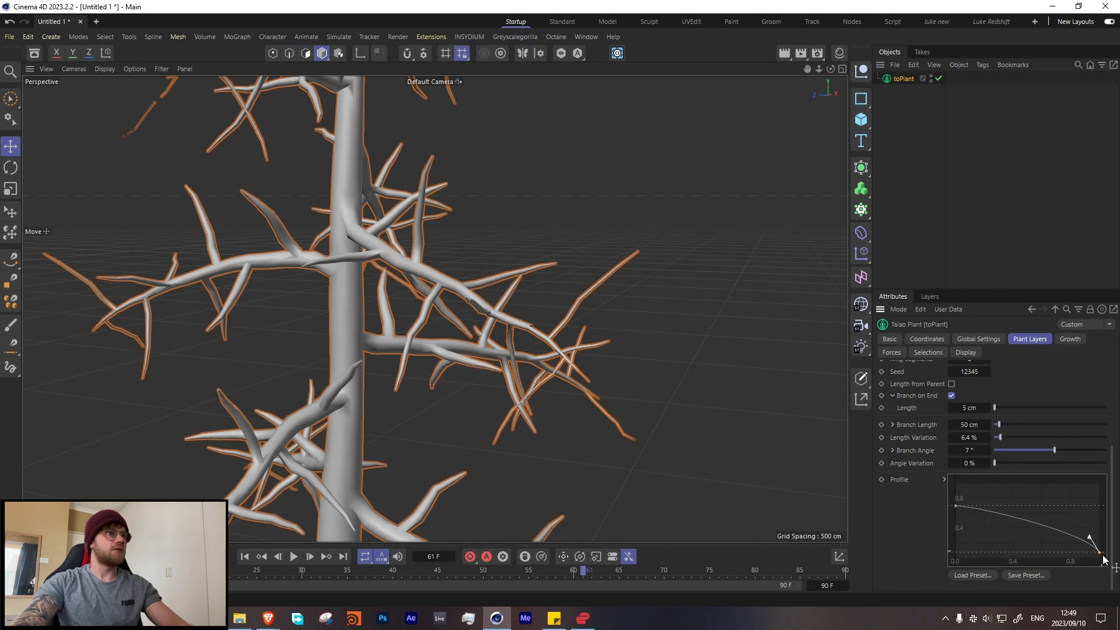
scroll(383, 300, "down", 6)
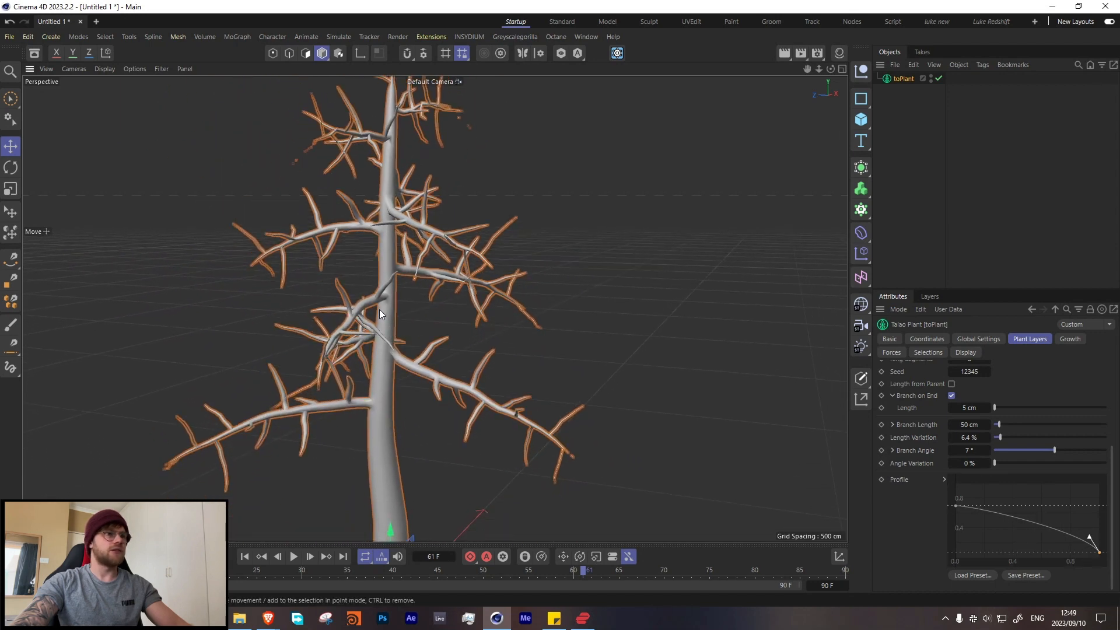
scroll(379, 313, "down", 5)
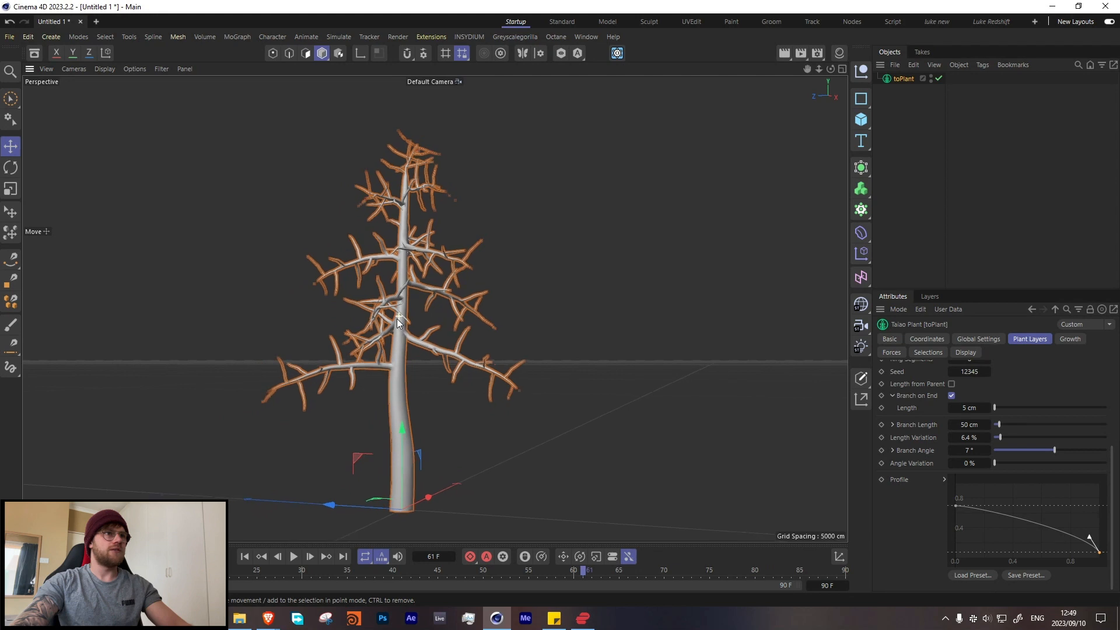
scroll(396, 318, "up", 3)
left_click_drag(415, 277, 372, 290, "alt")
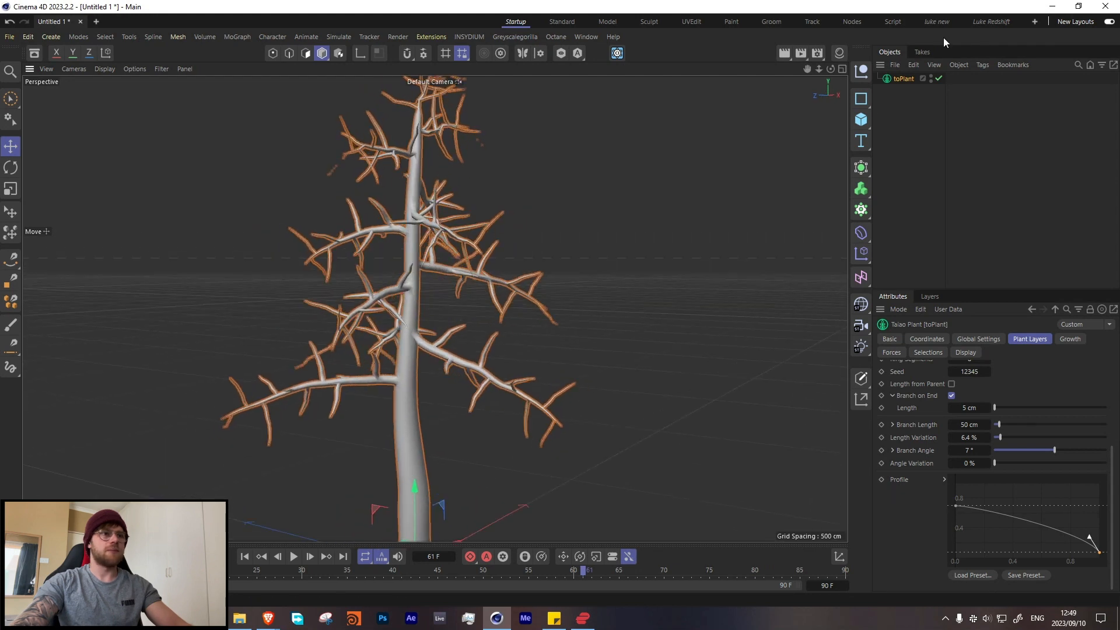
- Add a third level of branches beneath the second-level branches (Branch. 1) of the plant
left_click(902, 85)
left_click(903, 78)
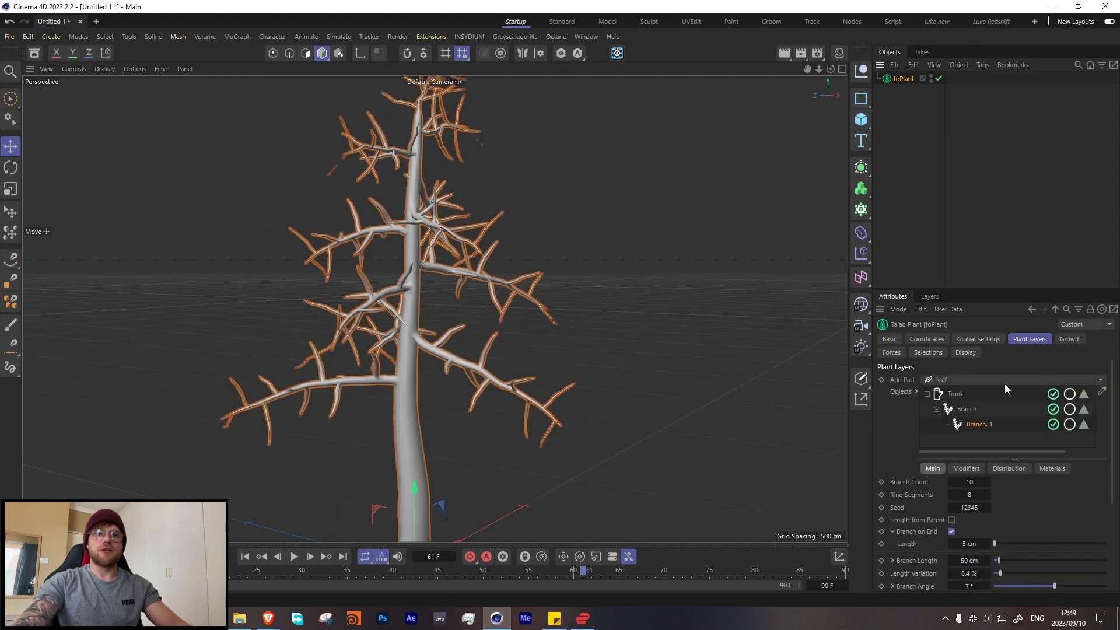
left_click(1094, 378)
left_click(946, 417)
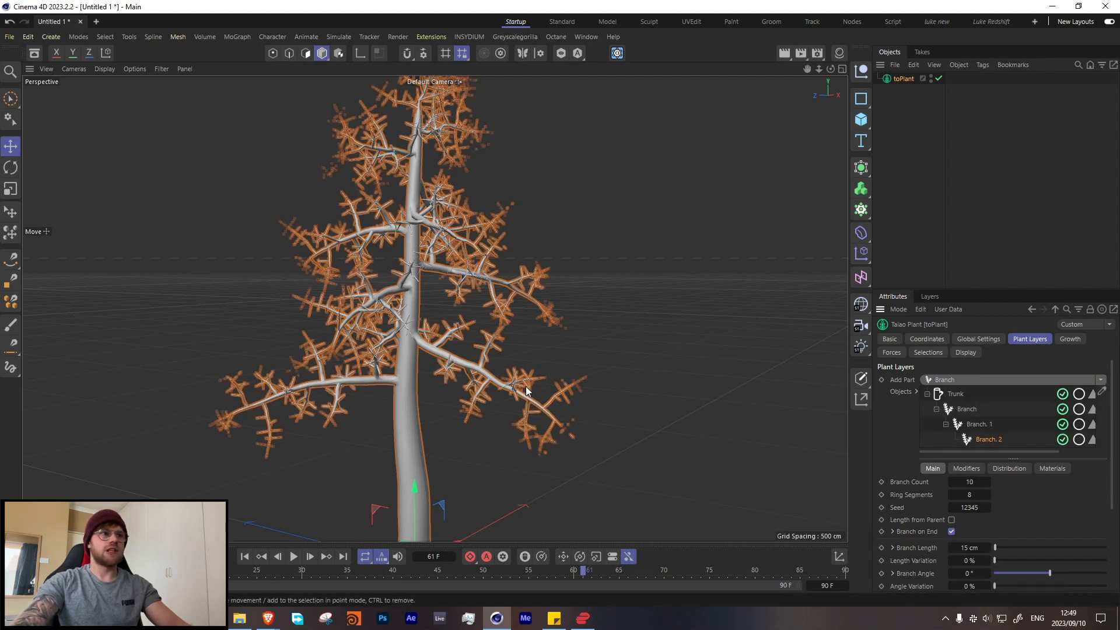
scroll(231, 420, "up", 8)
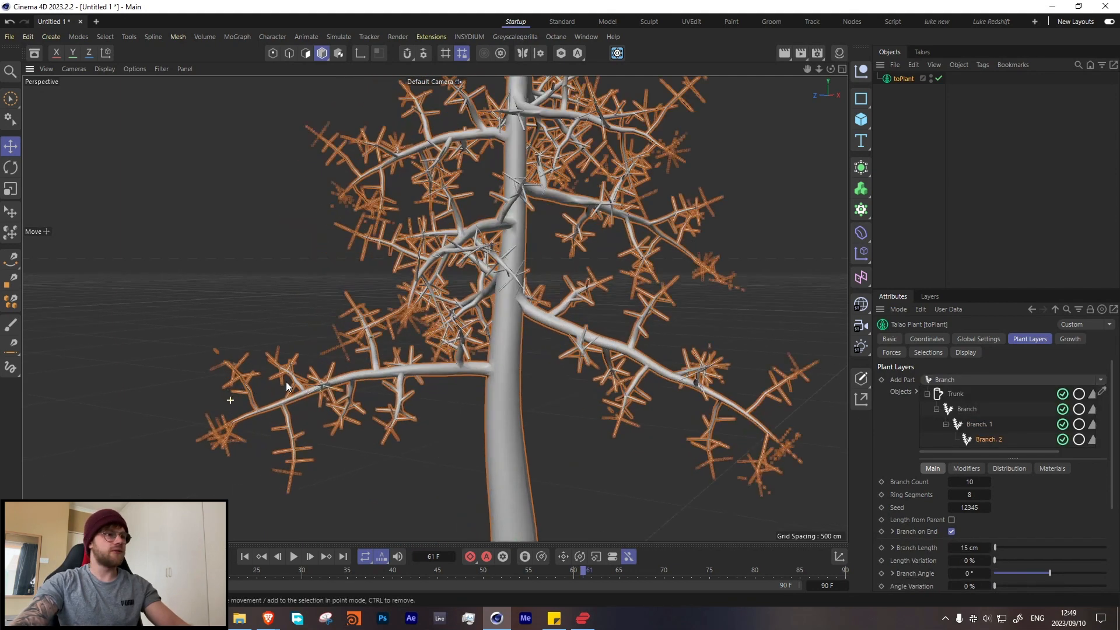
- Lower the end of the third-level branches' Profile curve for tapered tips, and compare Branch on End off and on, leaving it enabled
scroll(1048, 502, "down", 4)
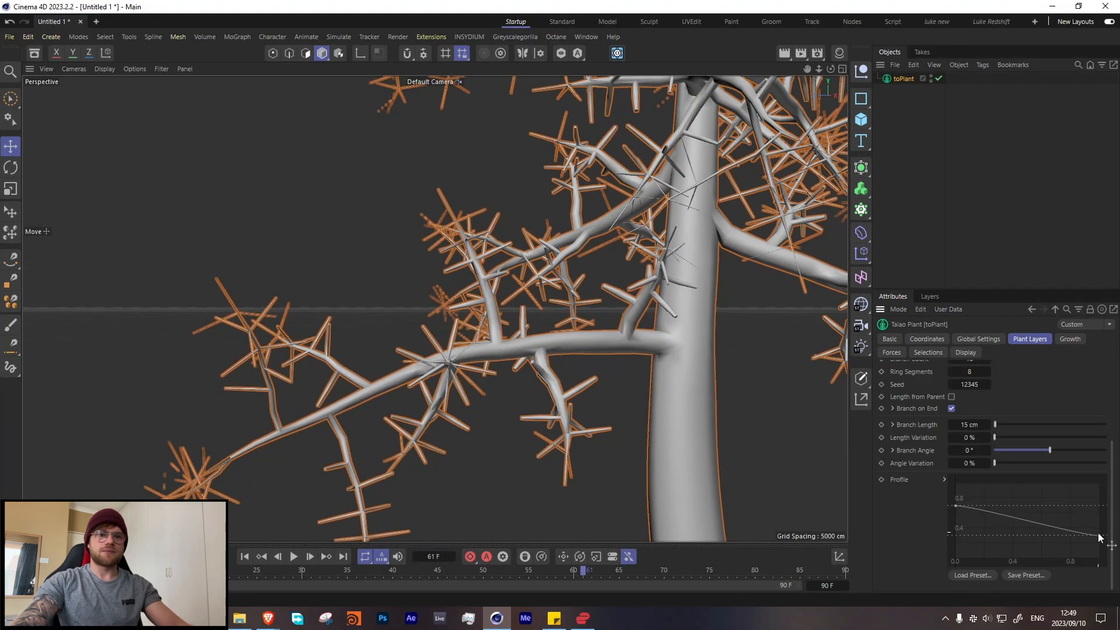
mouse_move(1104, 550)
left_mouse_down()
mouse_move(1089, 551)
mouse_move(1089, 538)
left_mouse_up()
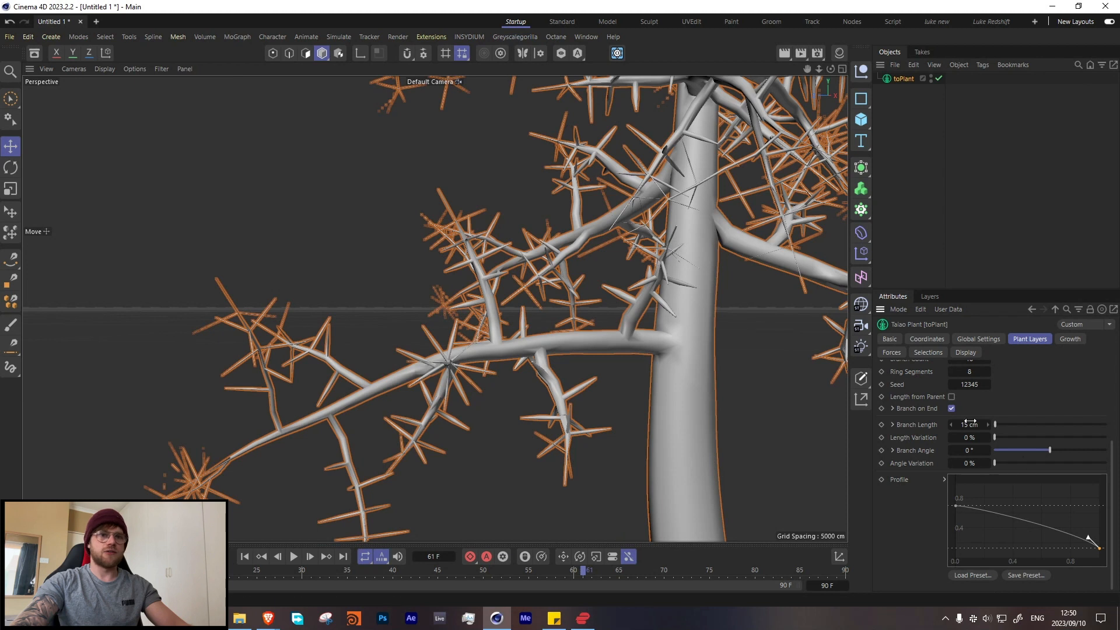
left_click(951, 408)
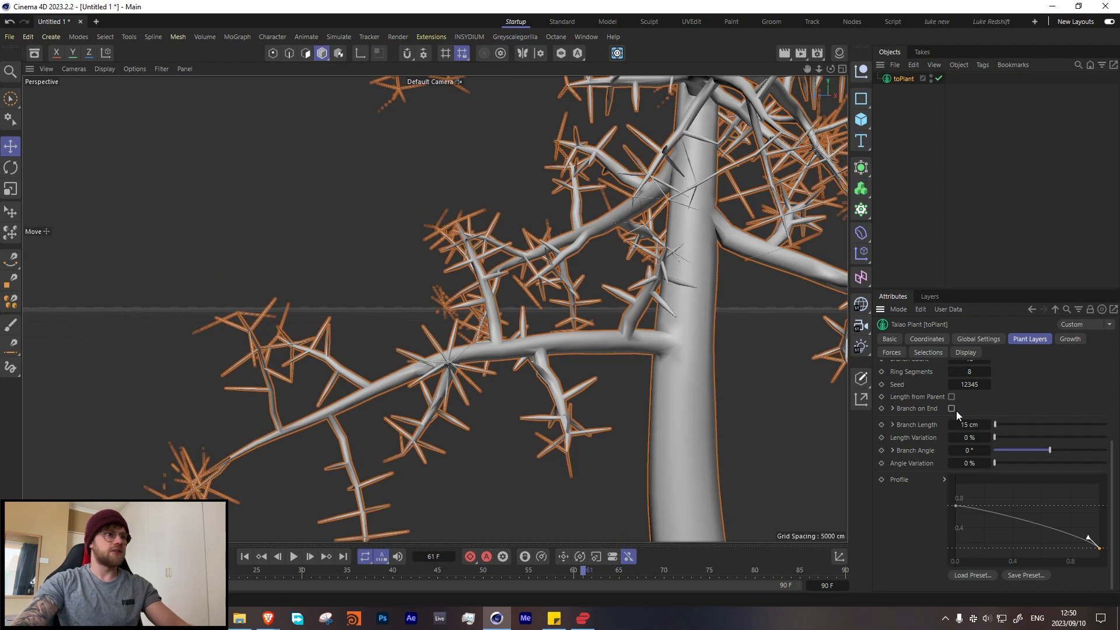
left_click(950, 409)
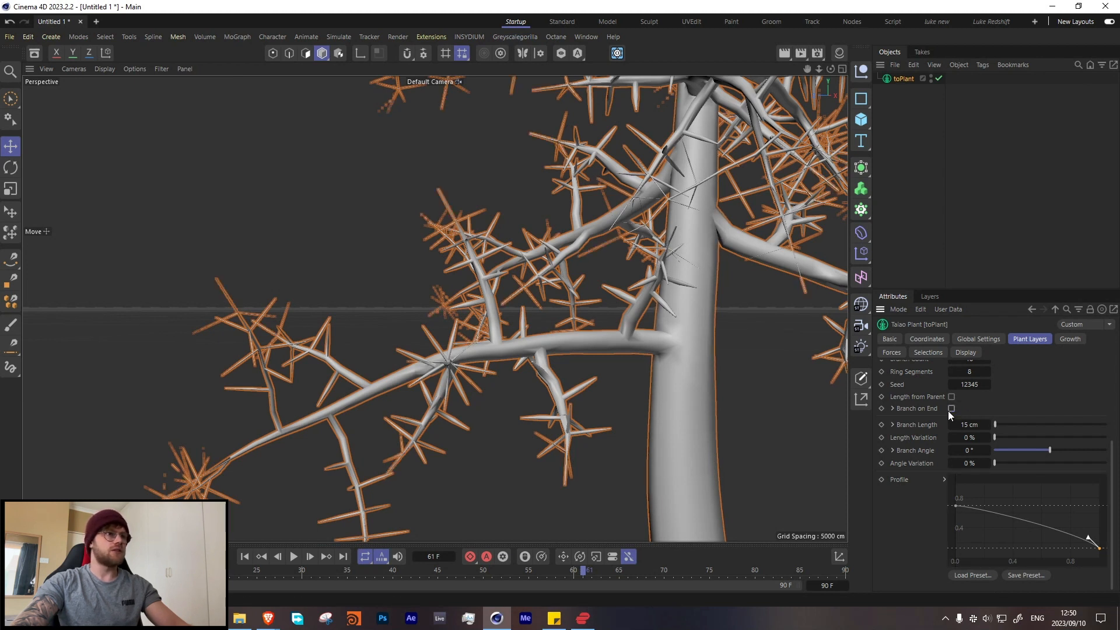
- Set the third-level branches' Branch Angle to 25.5°
scroll(317, 431, "down", 6)
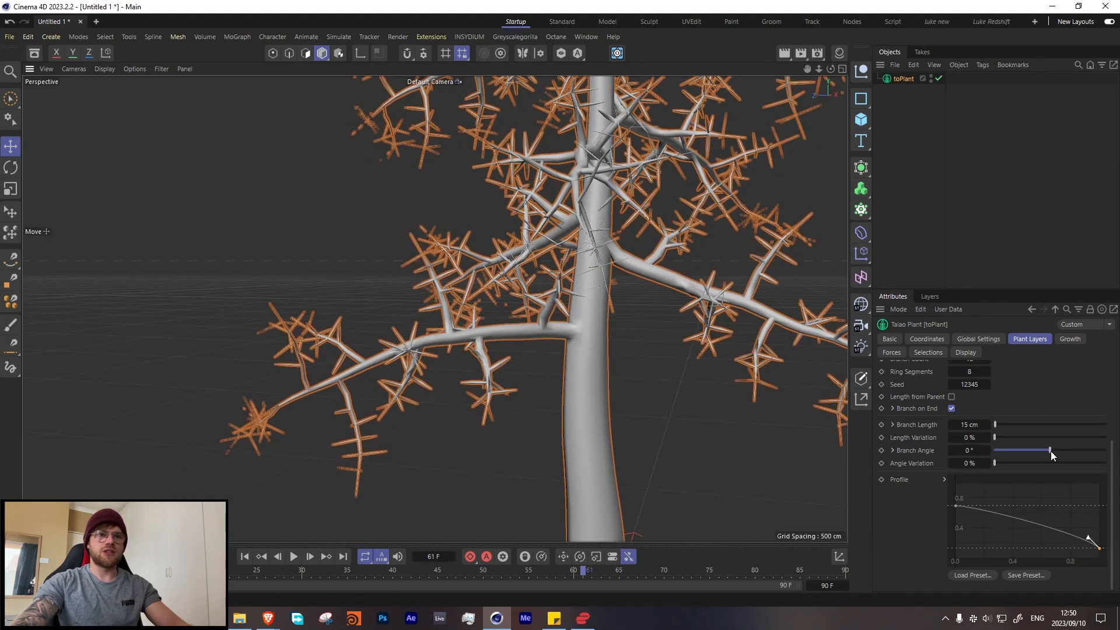
mouse_move(1050, 450)
left_mouse_down()
mouse_move(1038, 449)
mouse_move(1065, 450)
left_mouse_up()
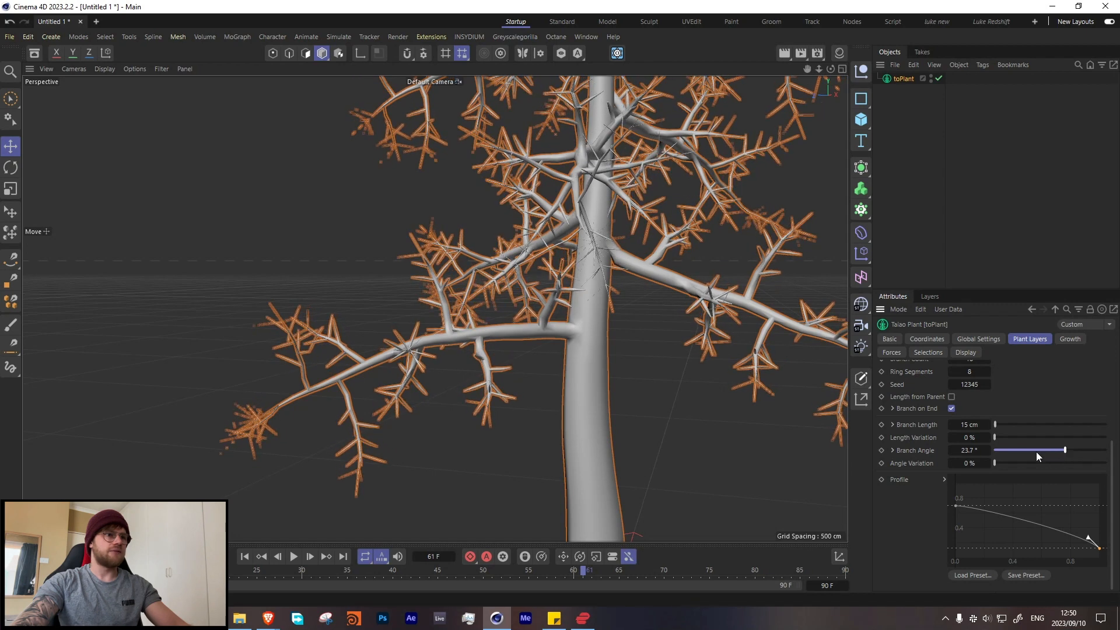
scroll(574, 257, "down", 3)
middle_click_drag(579, 255, 511, 285, "alt")
scroll(511, 286, "down", 4)
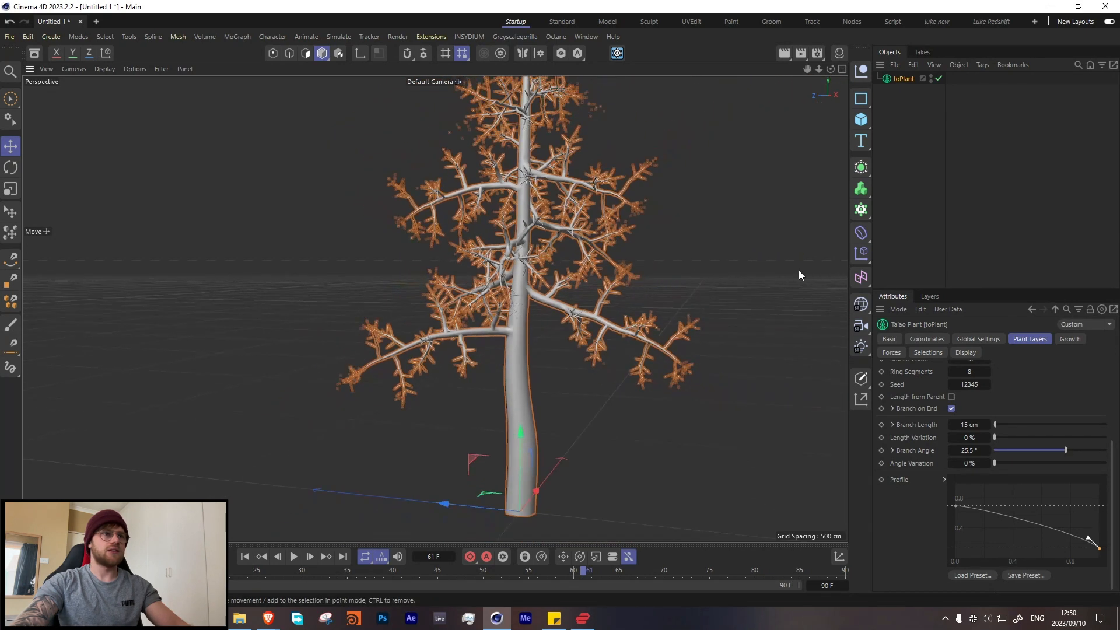
- Add a Leaf part beneath the third-level branches and look over the whole tree
scroll(919, 418, "up", 5)
left_click(1100, 380)
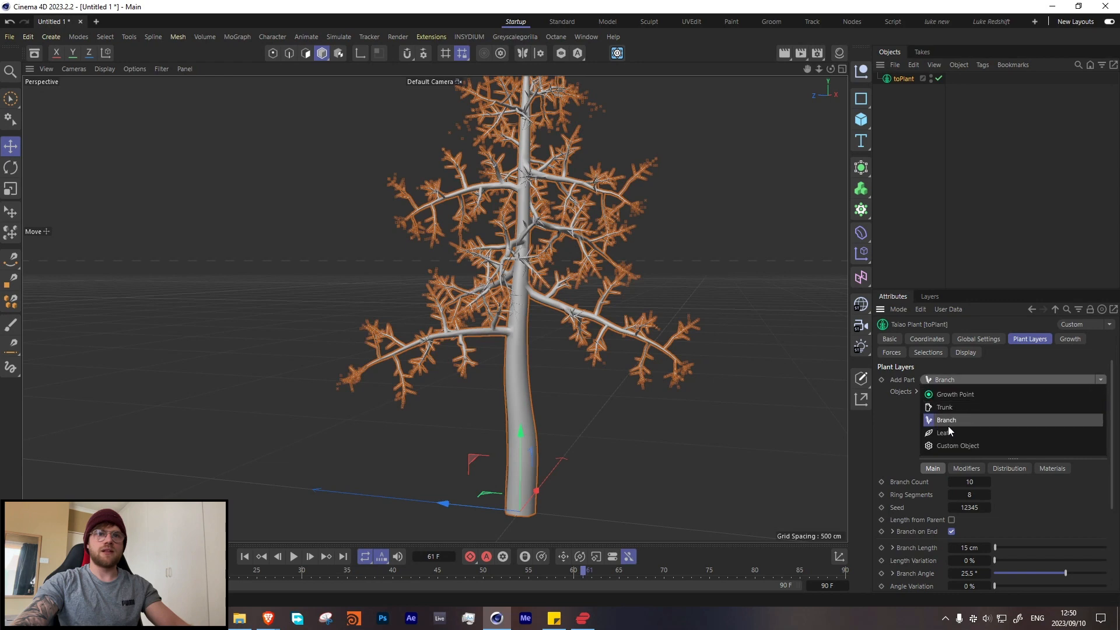
left_click(946, 433)
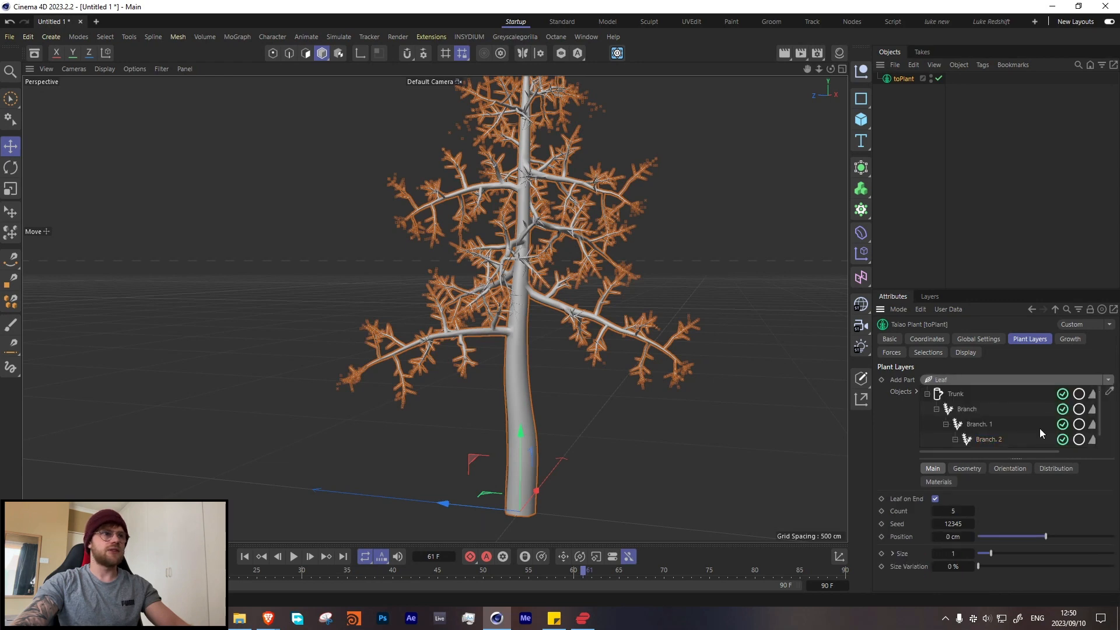
left_click(930, 162)
left_click_drag(579, 229, 460, 274, "alt")
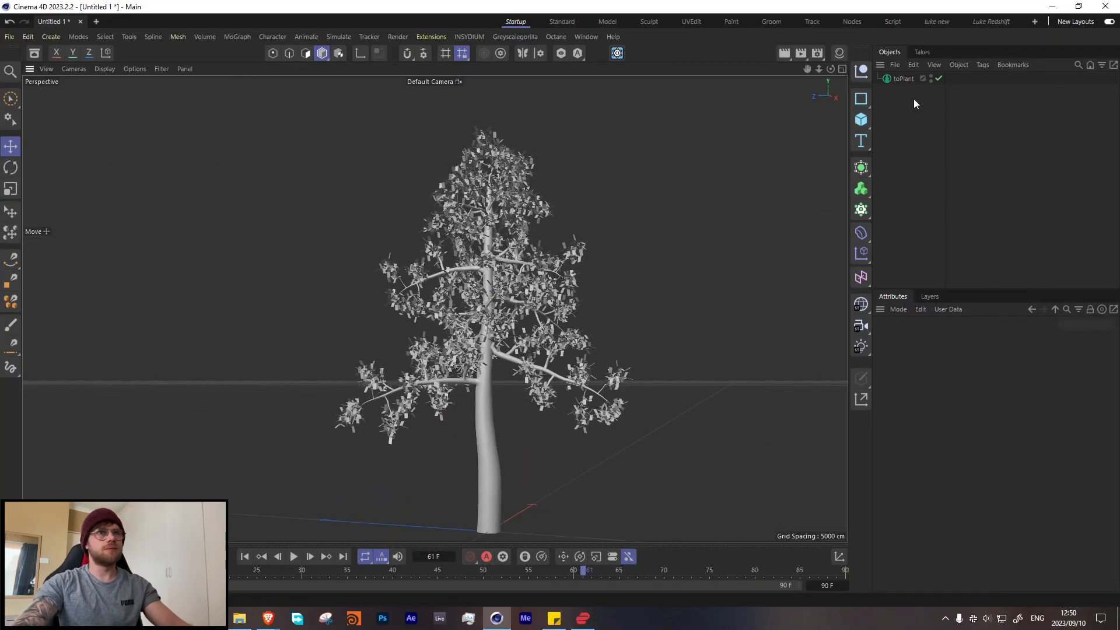
- Move the Leaf layer directly under the Trunk and disable all three branch layers
left_click(903, 79)
scroll(1025, 437, "down", 1)
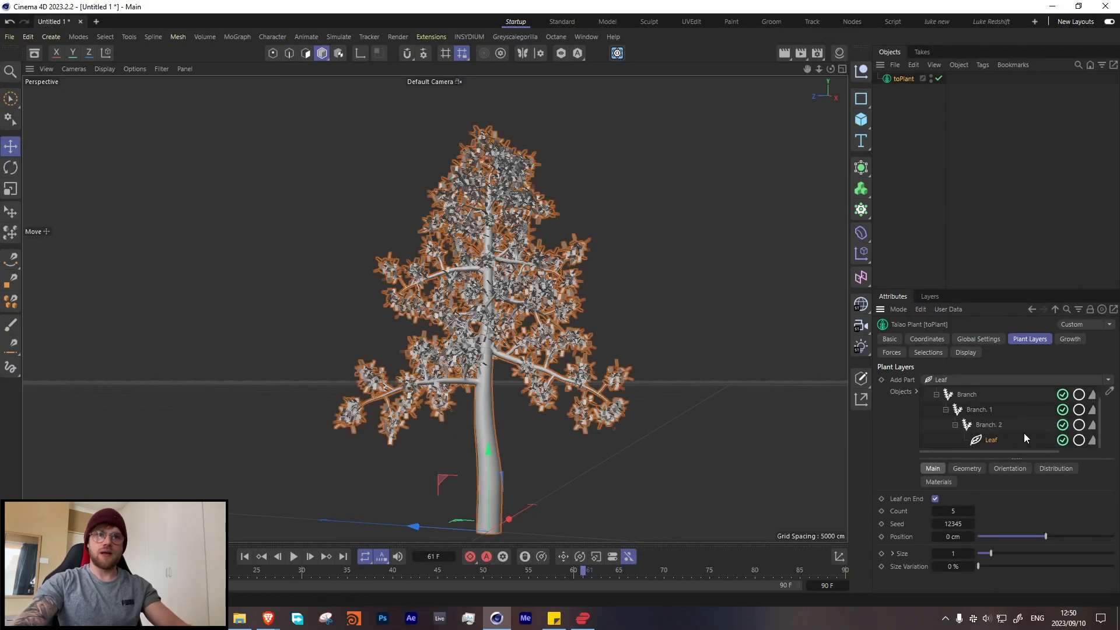
left_click_drag(993, 442, 971, 404)
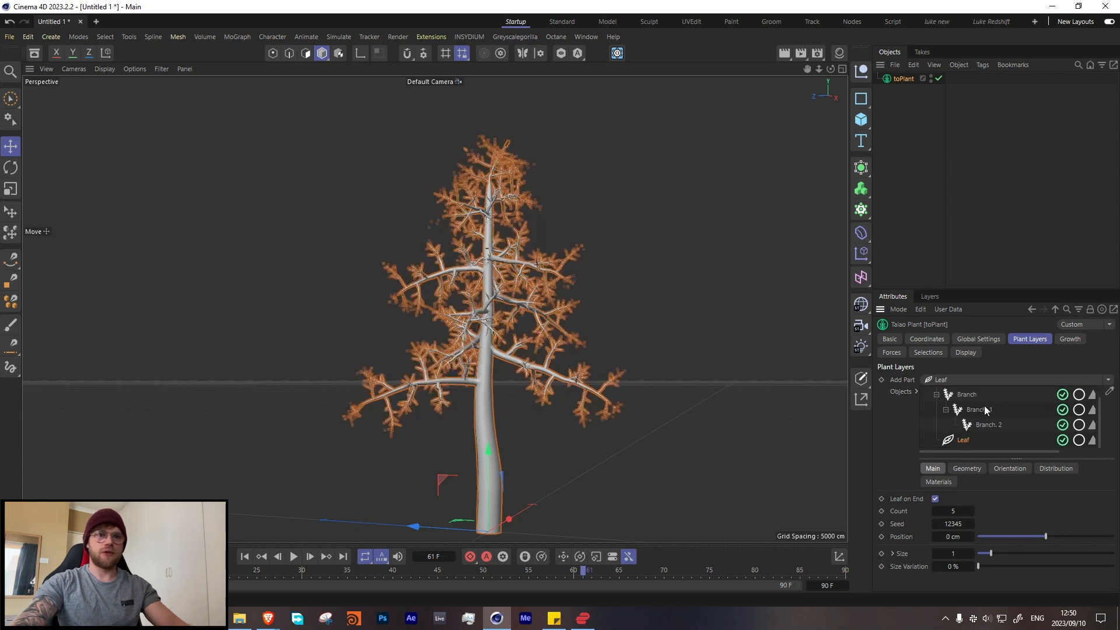
left_click(1062, 409)
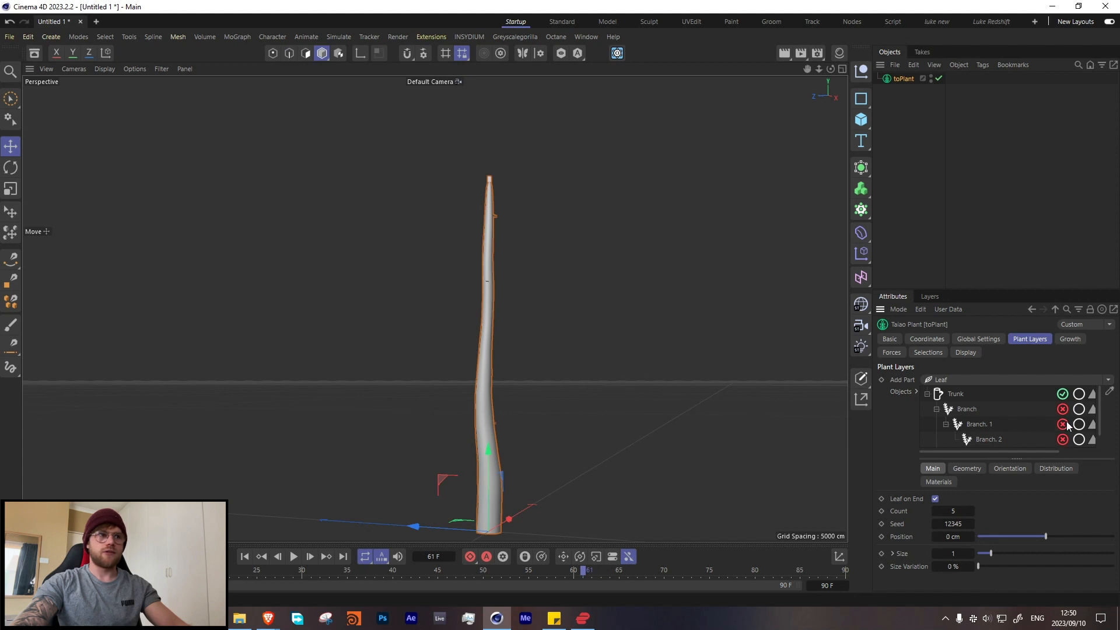
scroll(1066, 422, "down", 1)
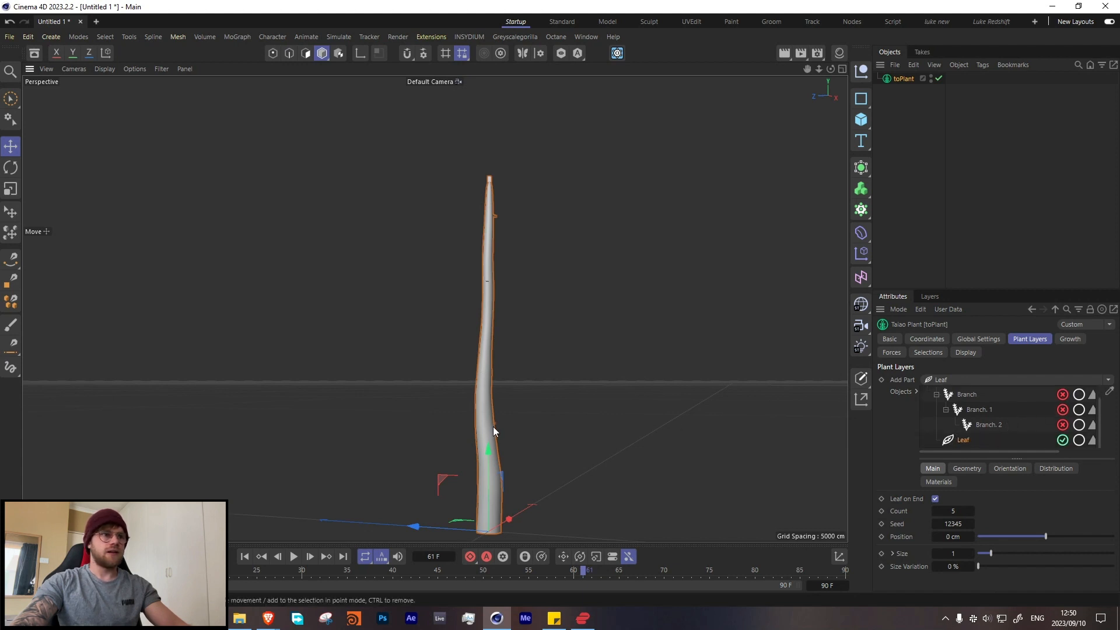
- Focus on the leaf at the trunk's tip, and set the leaf Size to 1.8 and Size Variation to 32.6%
right_click_drag(493, 427, 614, 401, "alt")
left_click_drag(613, 401, 475, 433, "alt")
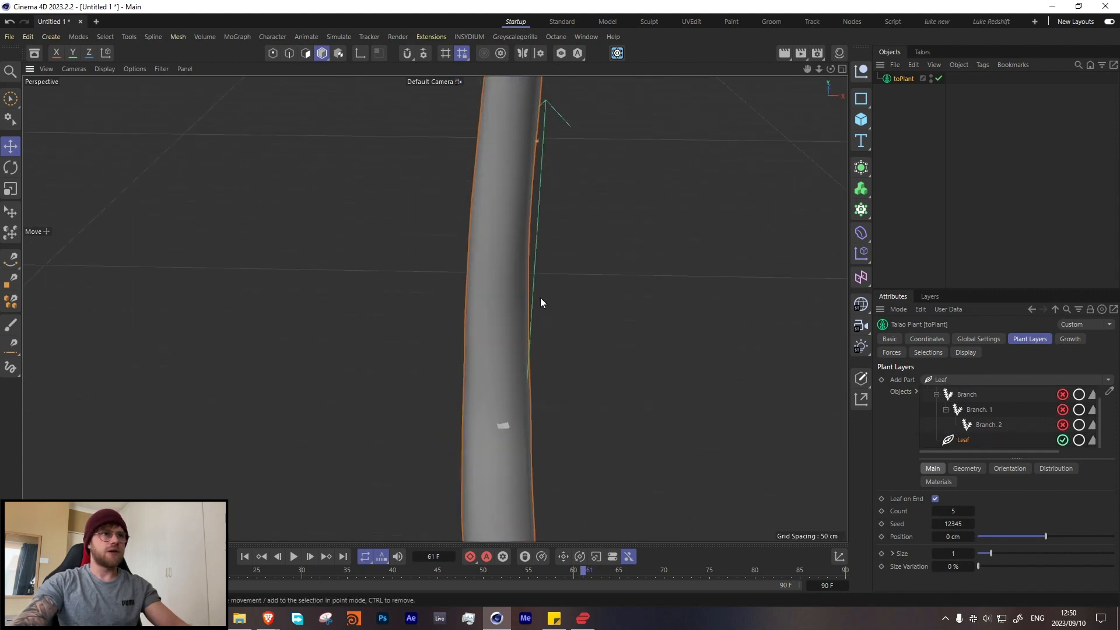
right_click_drag(540, 297, 500, 239, "alt")
middle_click_drag(499, 239, 385, 607, "alt")
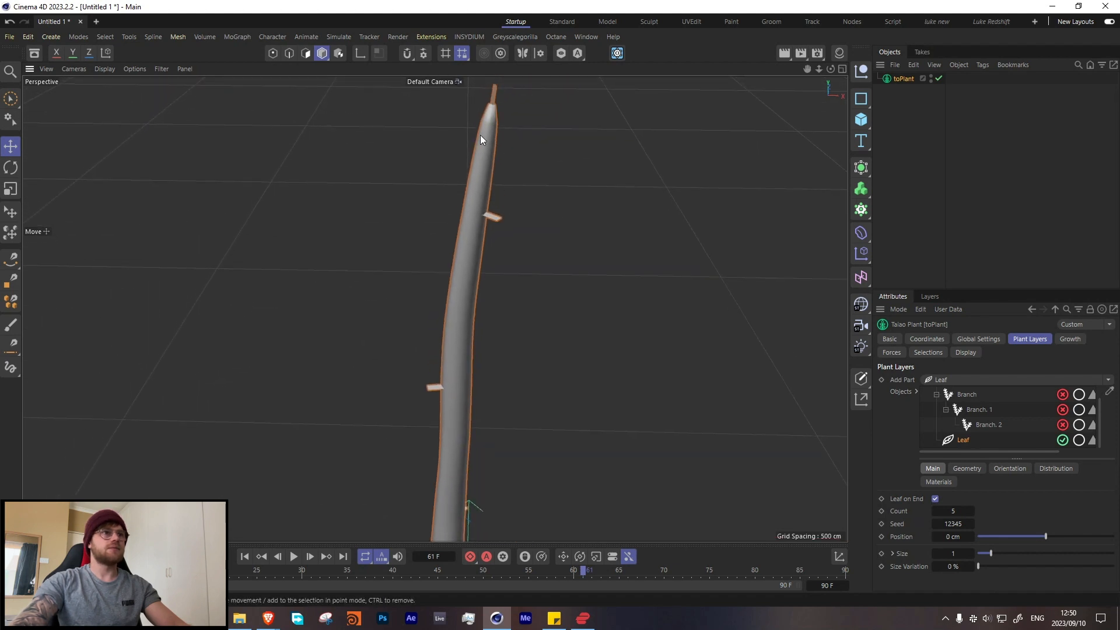
left_click_drag(480, 135, 542, 175, "alt")
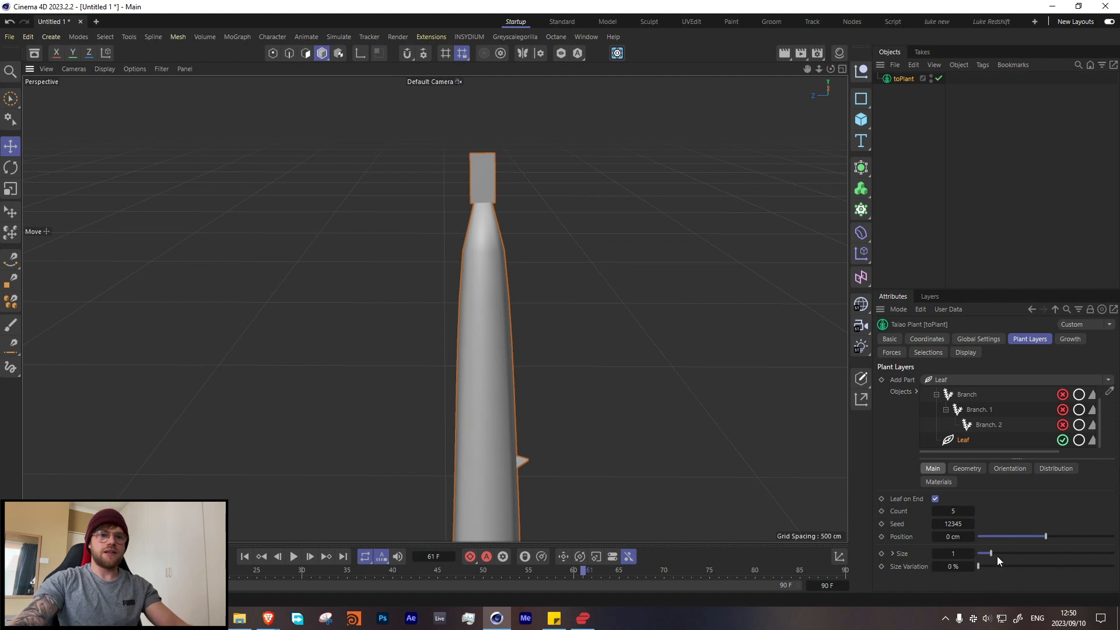
left_click_drag(995, 554, 1027, 566)
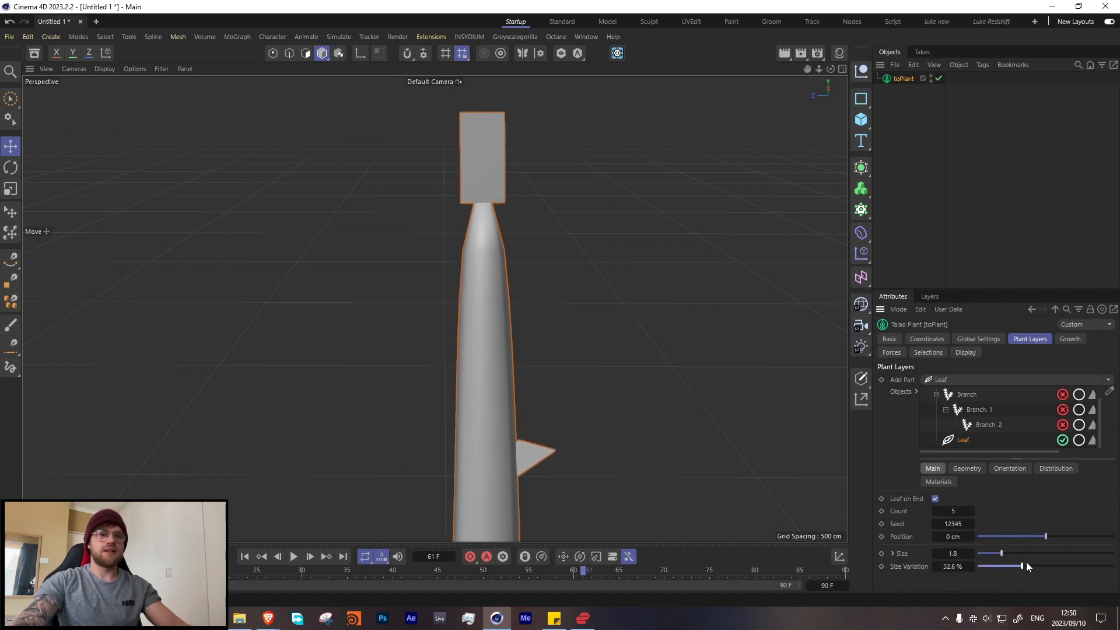
- Shape the Leaf Profile curve into an arch peaking near 0.4 on the horizontal axis and narrowing at both ends
left_click(966, 469)
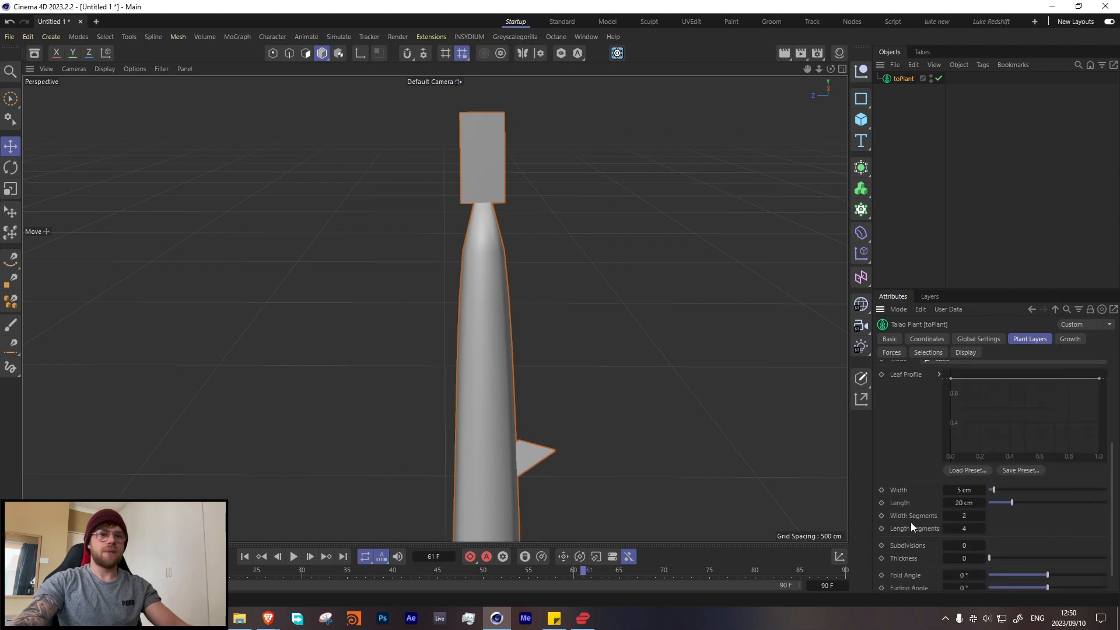
scroll(916, 501, "down", 2)
scroll(939, 455, "up", 4)
left_click_drag(947, 493, 940, 555)
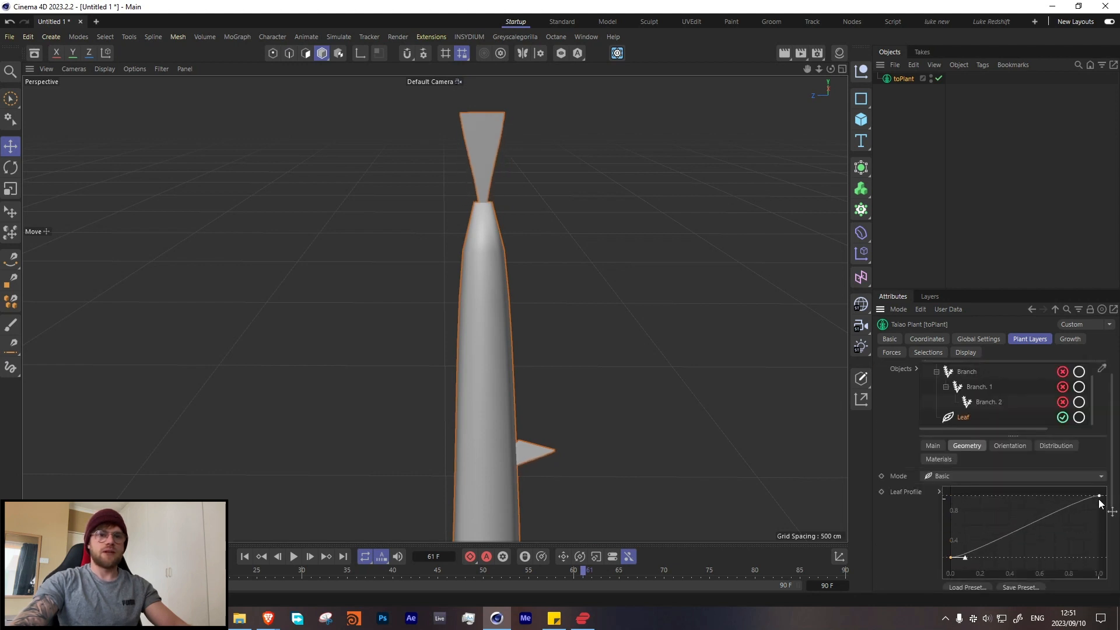
left_click_drag(1099, 495, 1018, 493)
left_click_drag(953, 548, 970, 551)
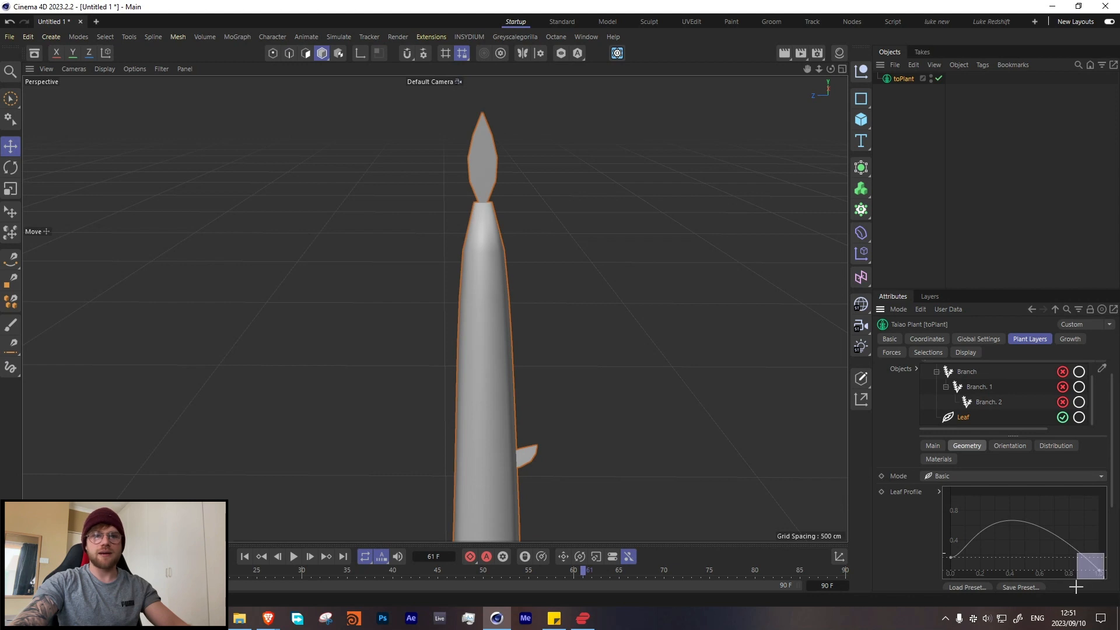
left_click(1100, 570)
mouse_move(1015, 491)
left_mouse_down()
mouse_move(992, 488)
mouse_move(1003, 493)
left_mouse_up()
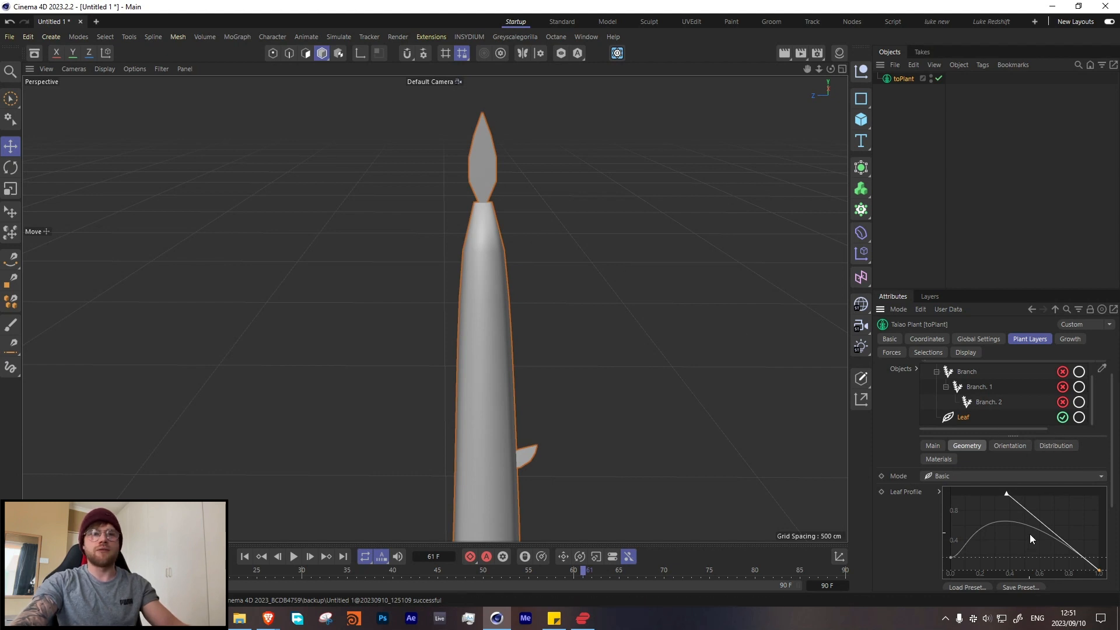
- Try adding extra points to the Leaf Profile curve for a wavy leaf outline, and undo them
left_click(1044, 531, "ctrl")
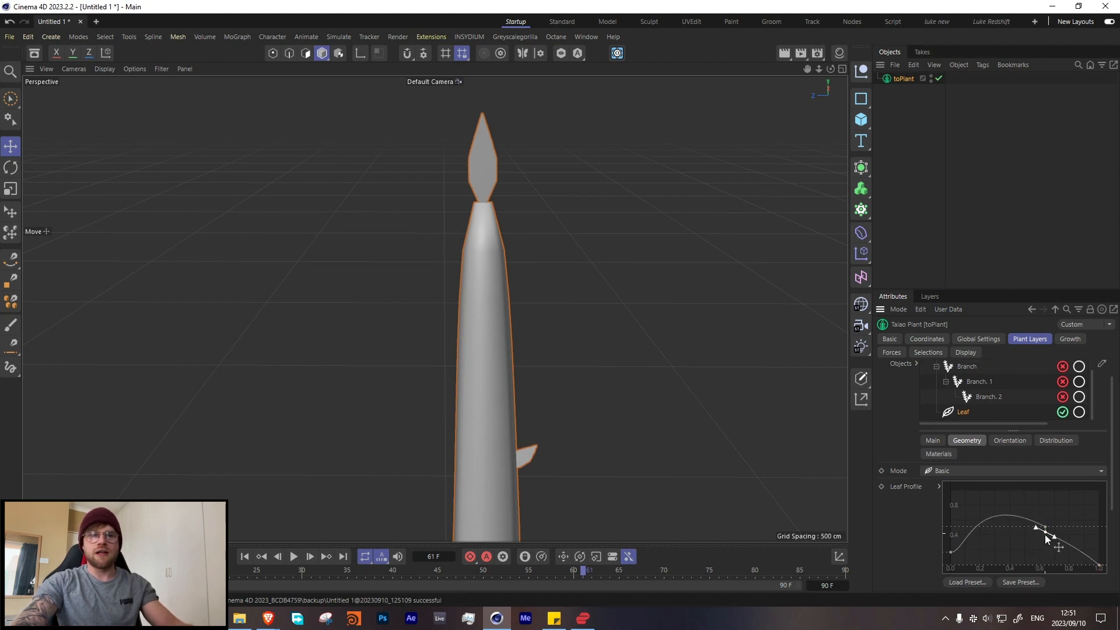
mouse_move(1046, 533)
left_mouse_down()
mouse_move(1069, 529)
mouse_move(1068, 514)
mouse_move(1031, 540)
left_mouse_up()
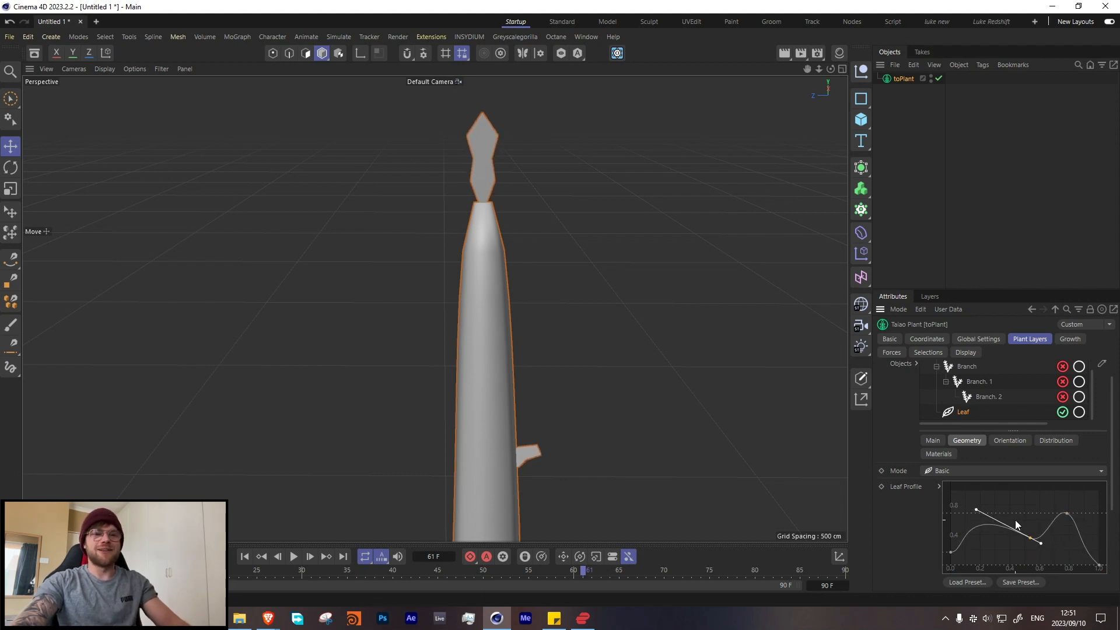
key("ctrl+z")
key("ctrl+z")
key("ctrl+z")
key("ctrl+z")
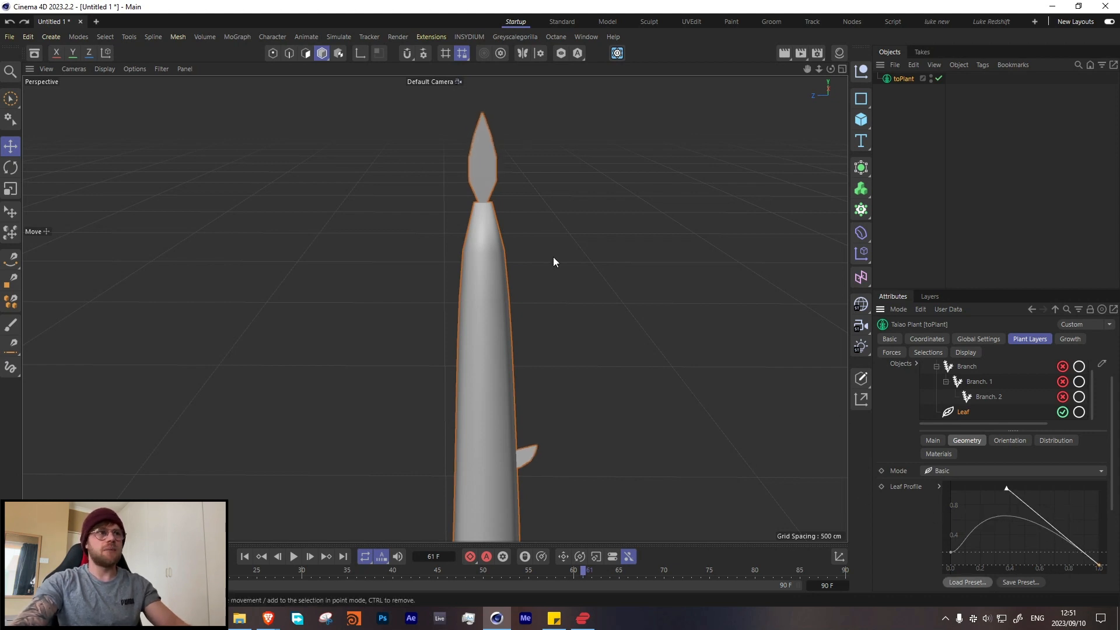
- Reshape the Leaf Profile curve by raising its end tangent so the leaf becomes wider near its base
left_click(950, 552)
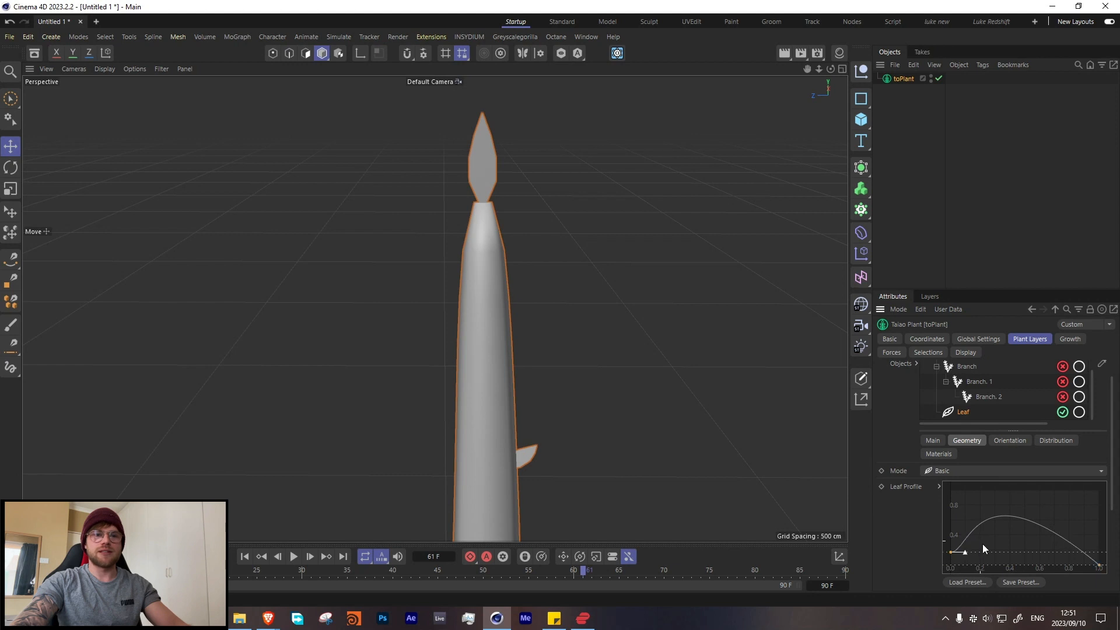
left_click(1098, 564)
left_click_drag(1003, 491, 1004, 466)
- Set the leaf's Length Segments to 8 and Width Segments to 4
scroll(944, 537, "down", 3)
double_click(973, 505)
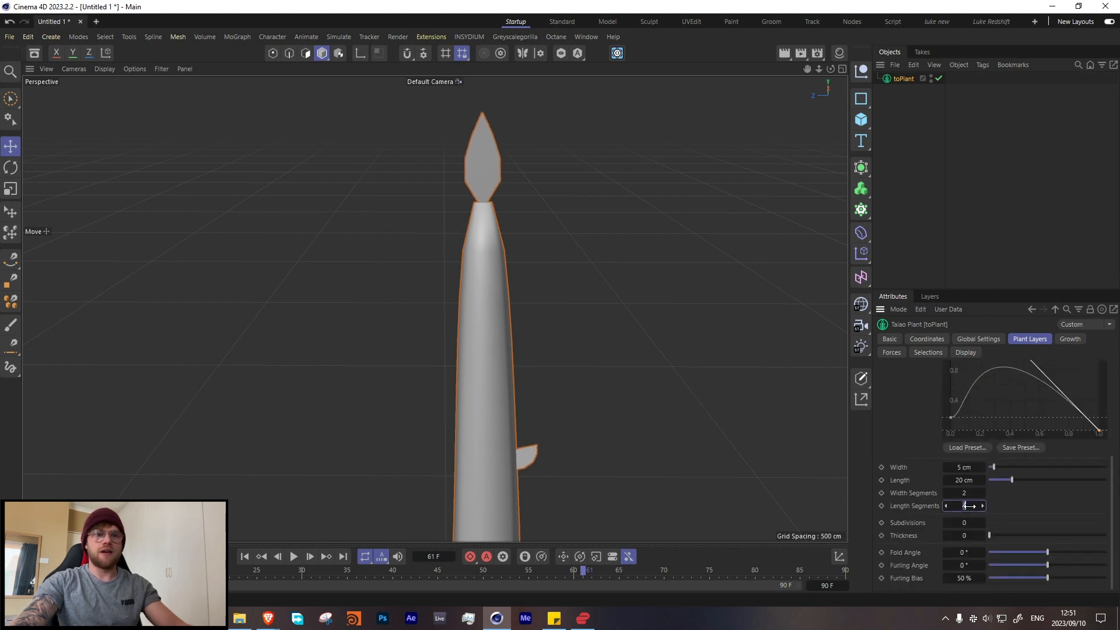
type("8")
key("Return")
double_click(964, 493)
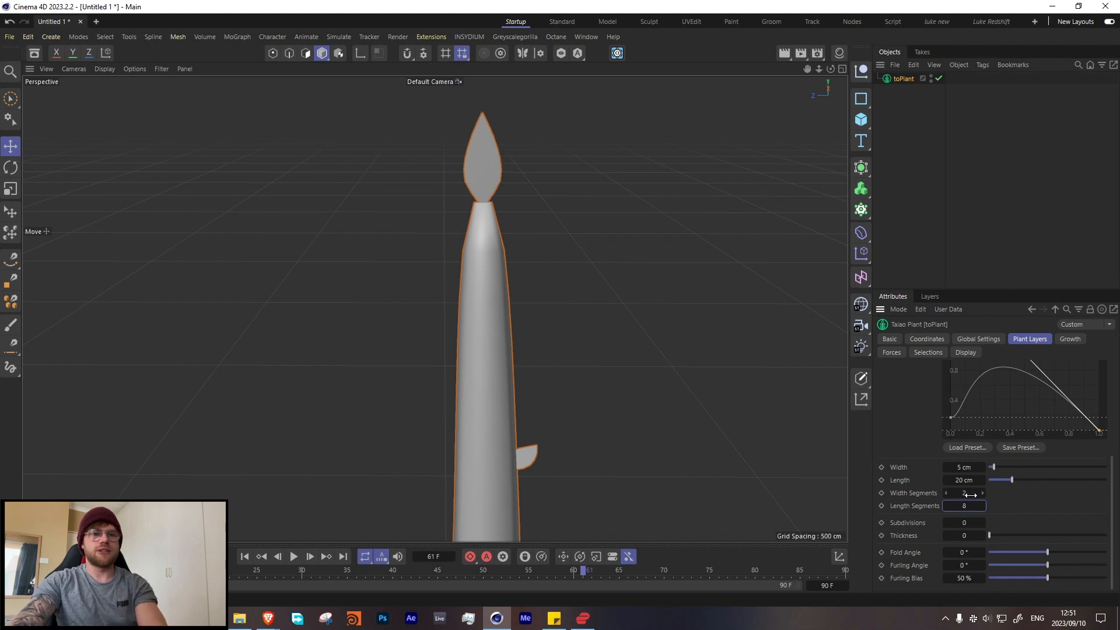
type("4")
key("Return")
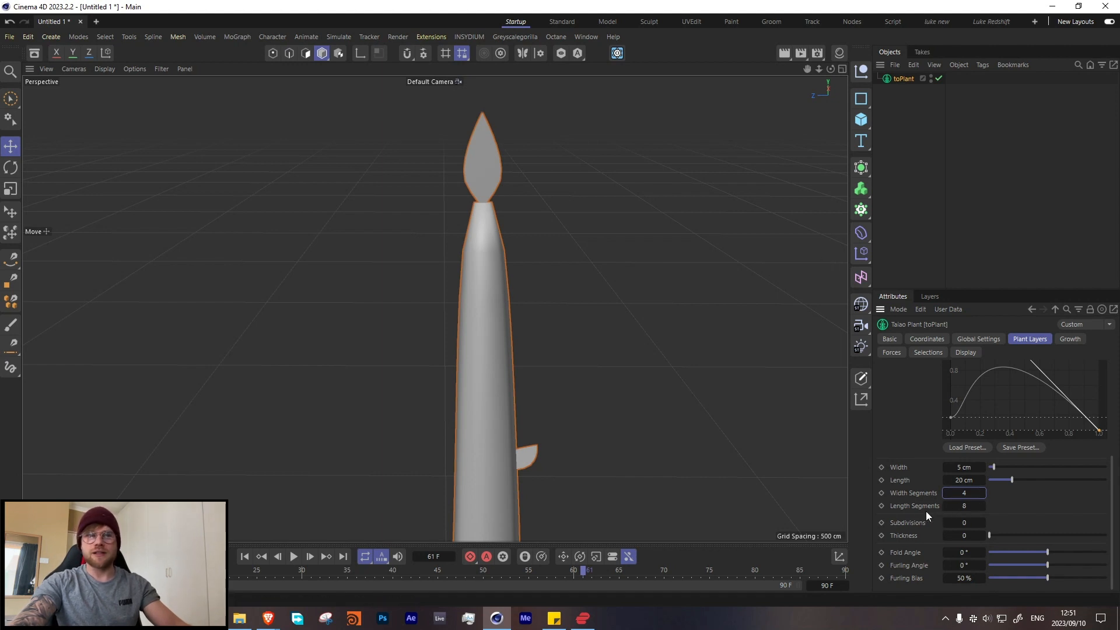
- Try 20 Length Segments on the leaf, check its outline up close, and return the value to 8
double_click(968, 507)
type("20")
key("Return")
scroll(464, 150, "up", 1)
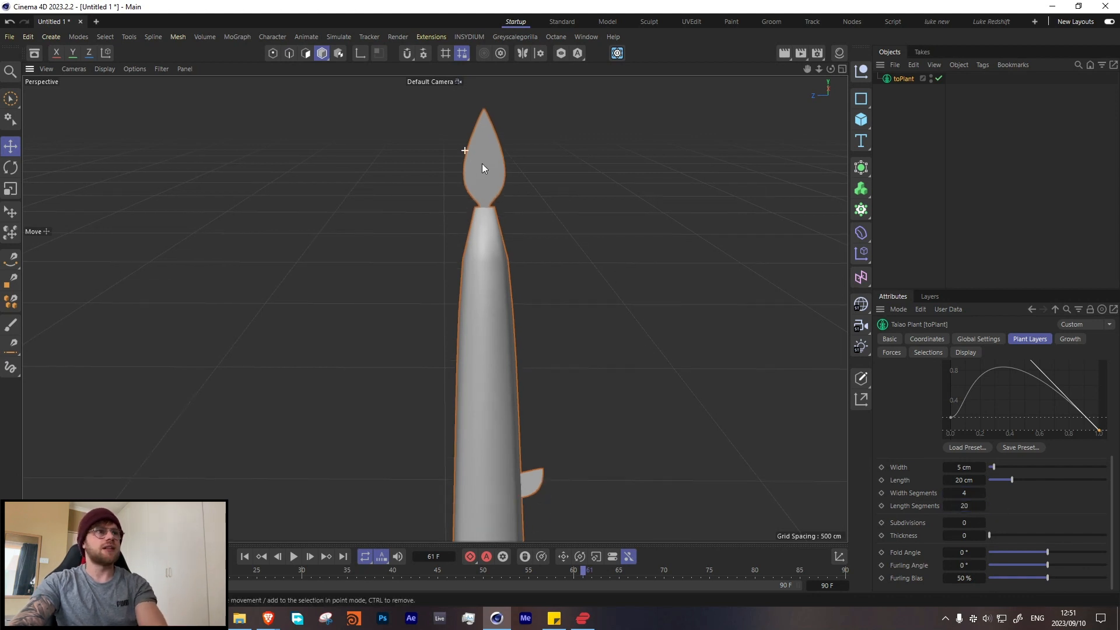
scroll(481, 164, "up", 2)
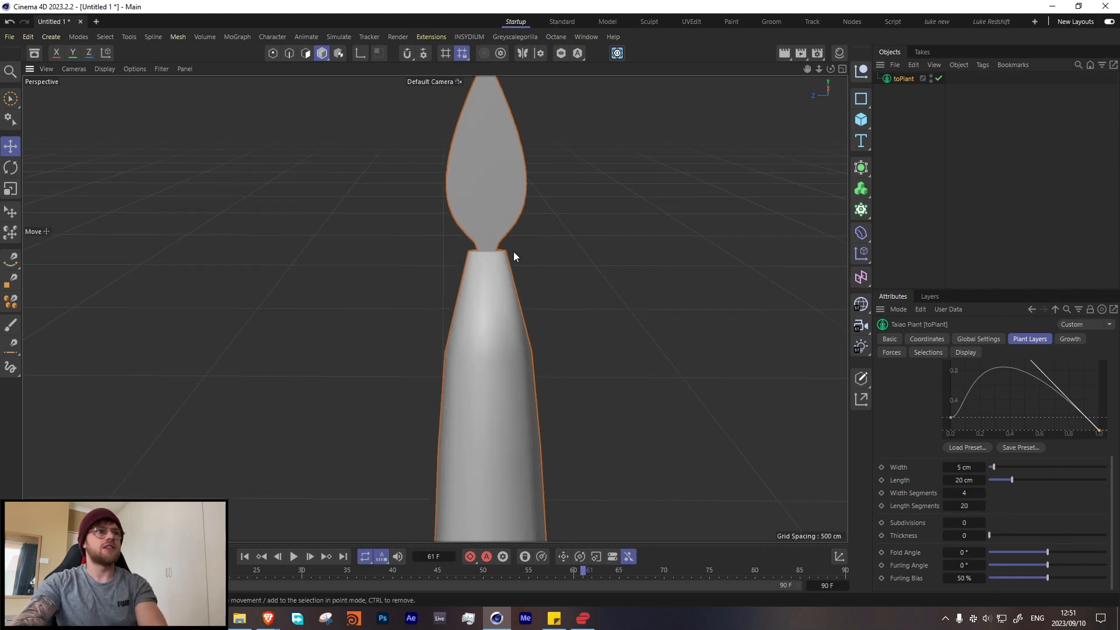
double_click(979, 507)
type("8")
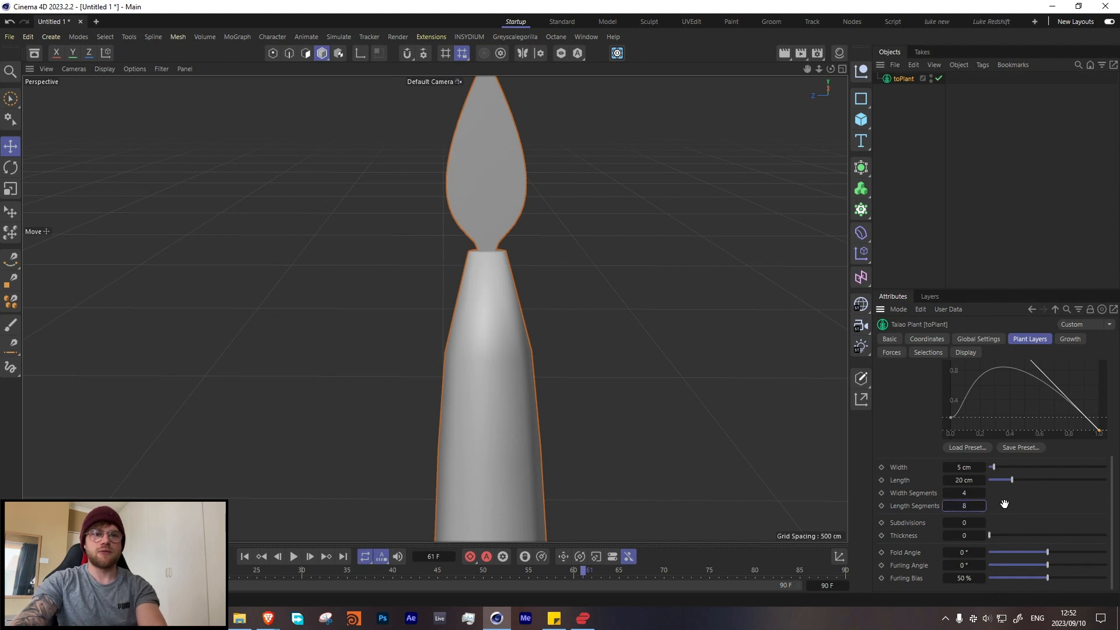
key("Return")
- Move the Leaf layer under Branch. 2 and enable all three branch layers again
scroll(481, 256, "down", 3)
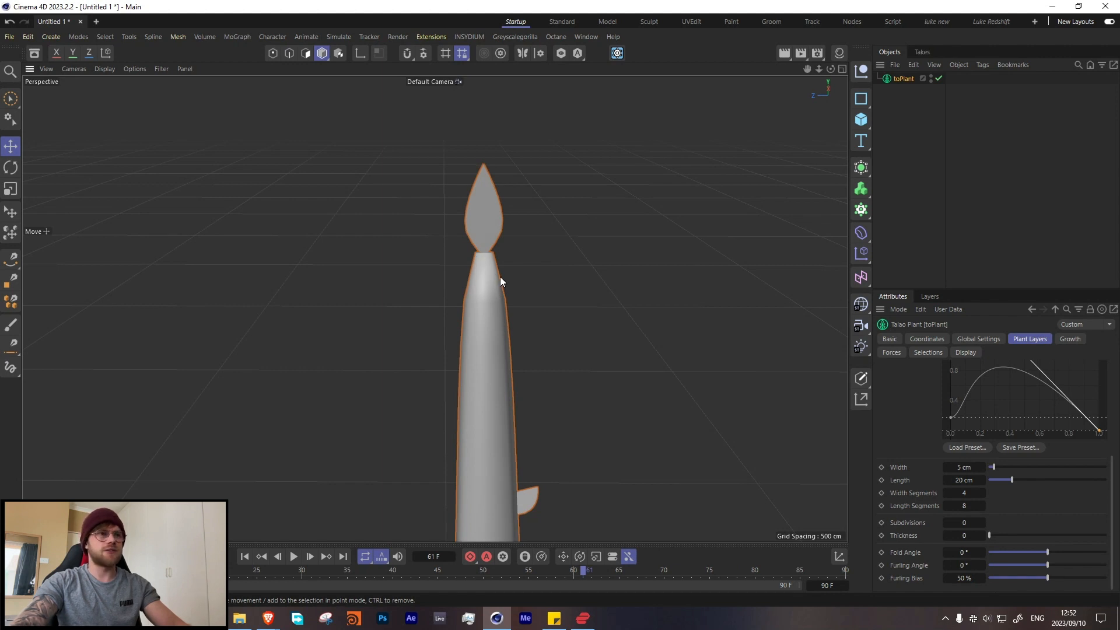
scroll(500, 282, "down", 2)
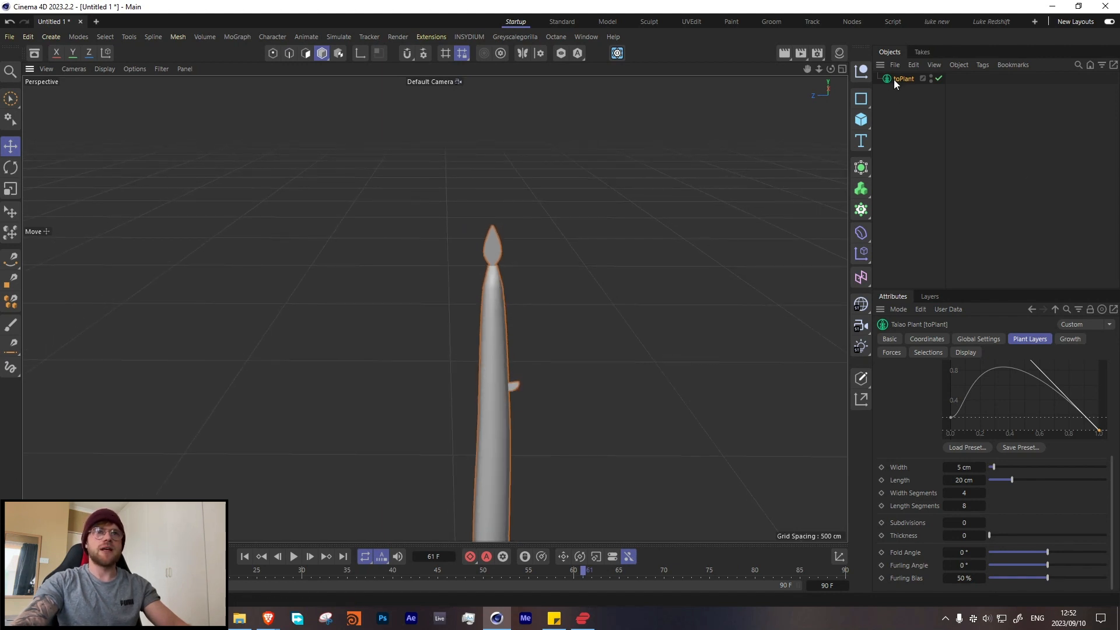
scroll(953, 454, "up", 5)
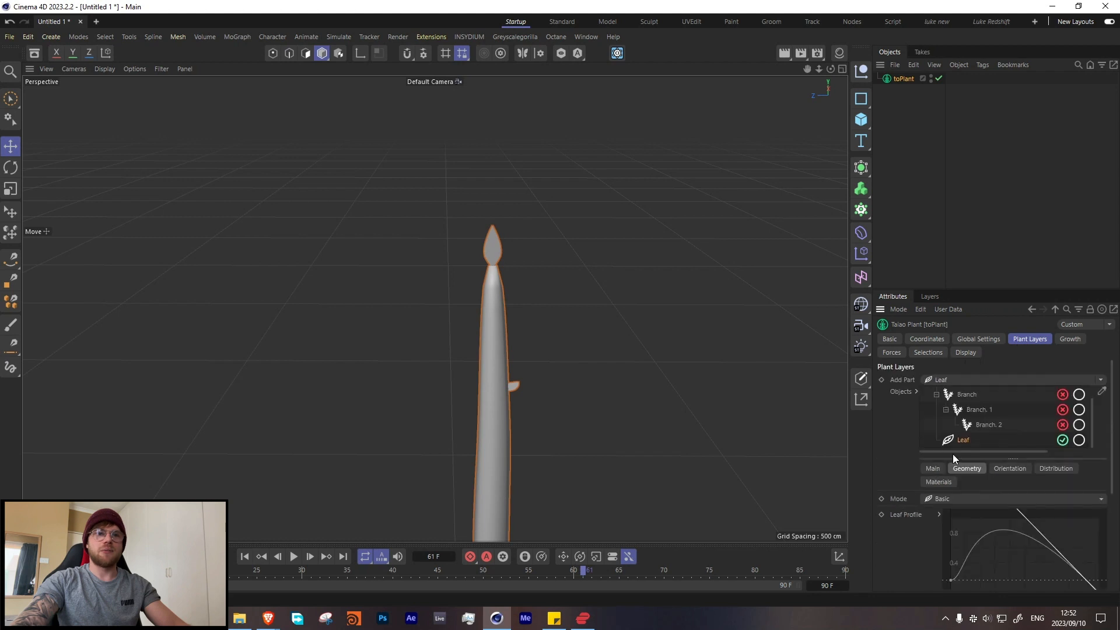
left_click_drag(964, 441, 982, 423)
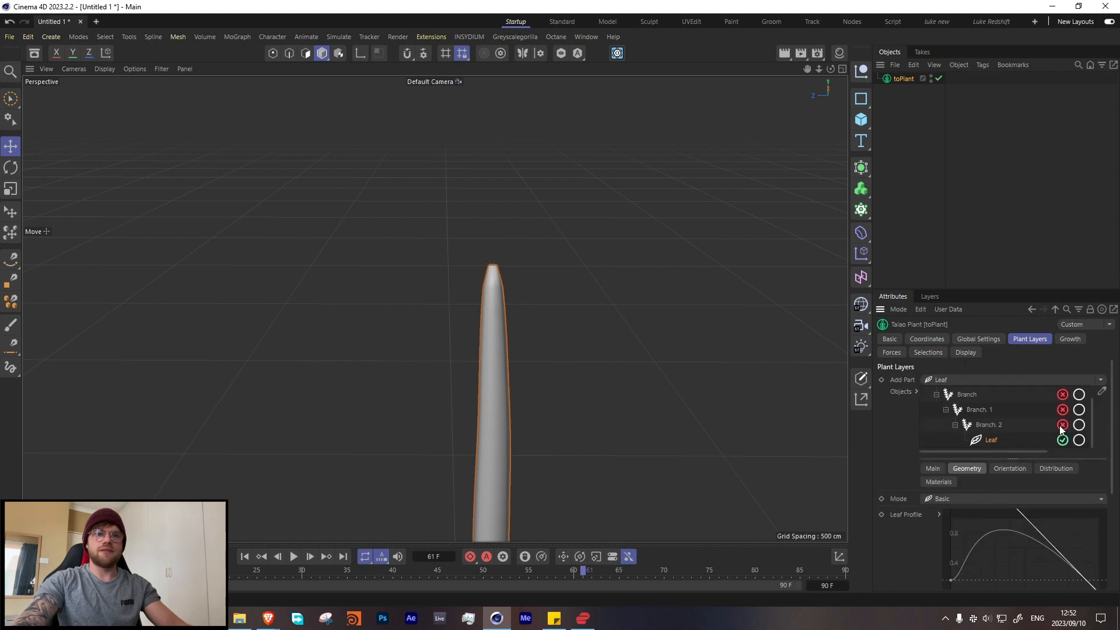
left_click(1062, 394)
scroll(987, 414, "up", 1)
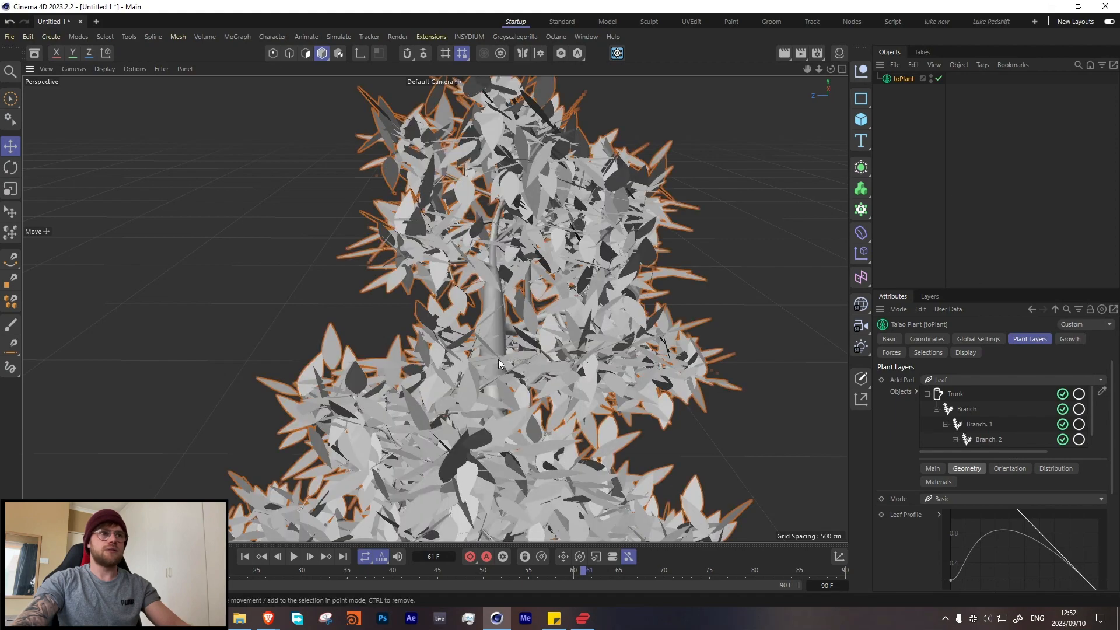
- Deselect the plant and examine the foliage on the lower branches up close
scroll(523, 251, "down", 5)
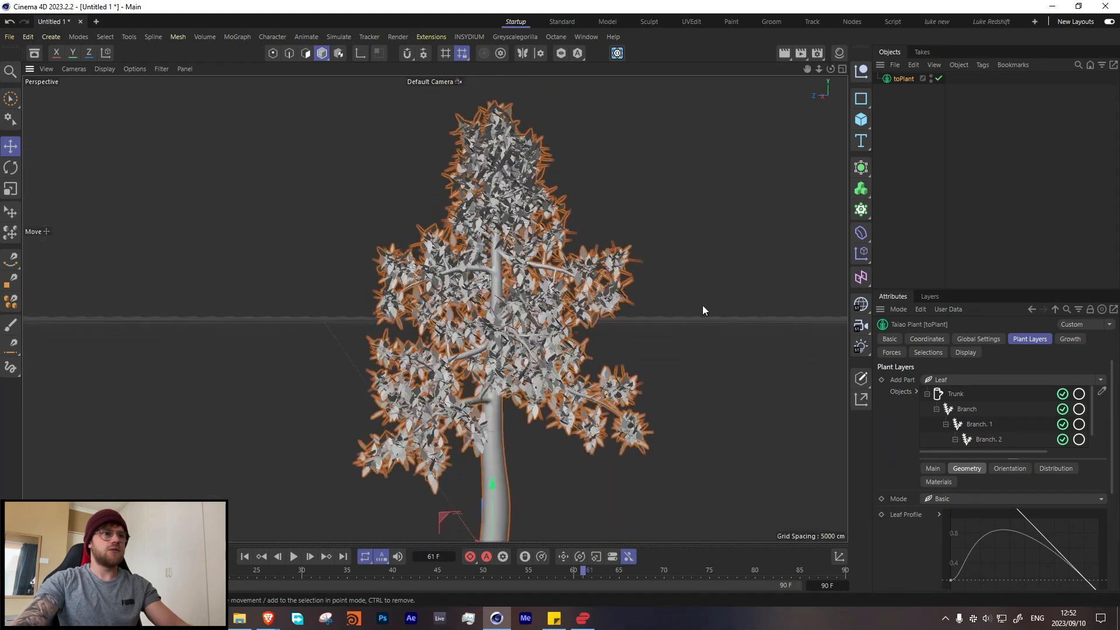
left_click(730, 299)
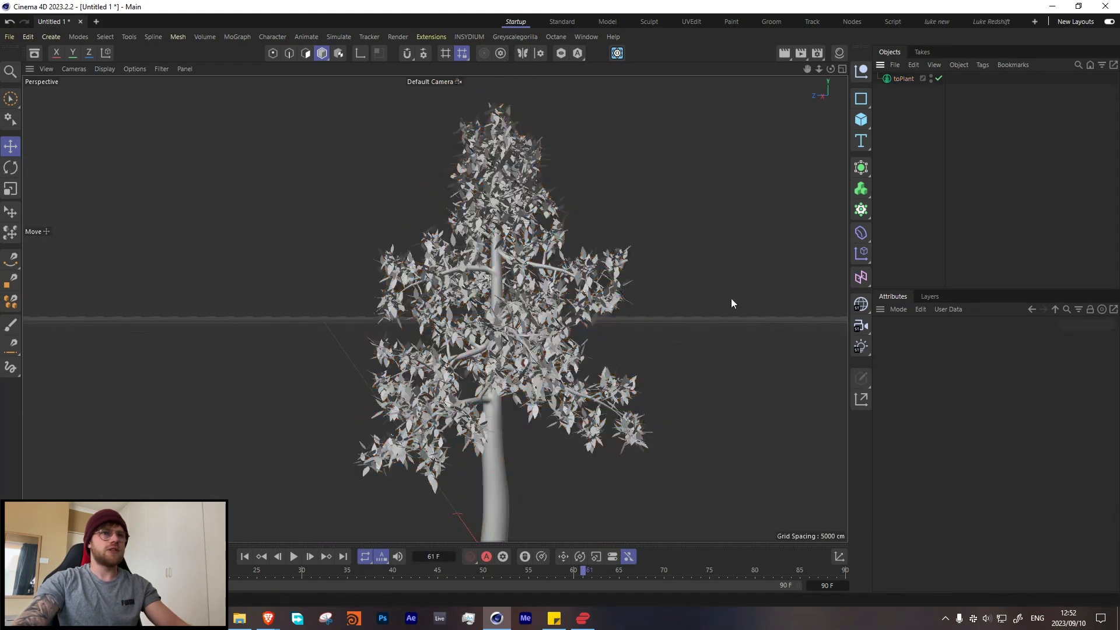
scroll(386, 450, "up", 5)
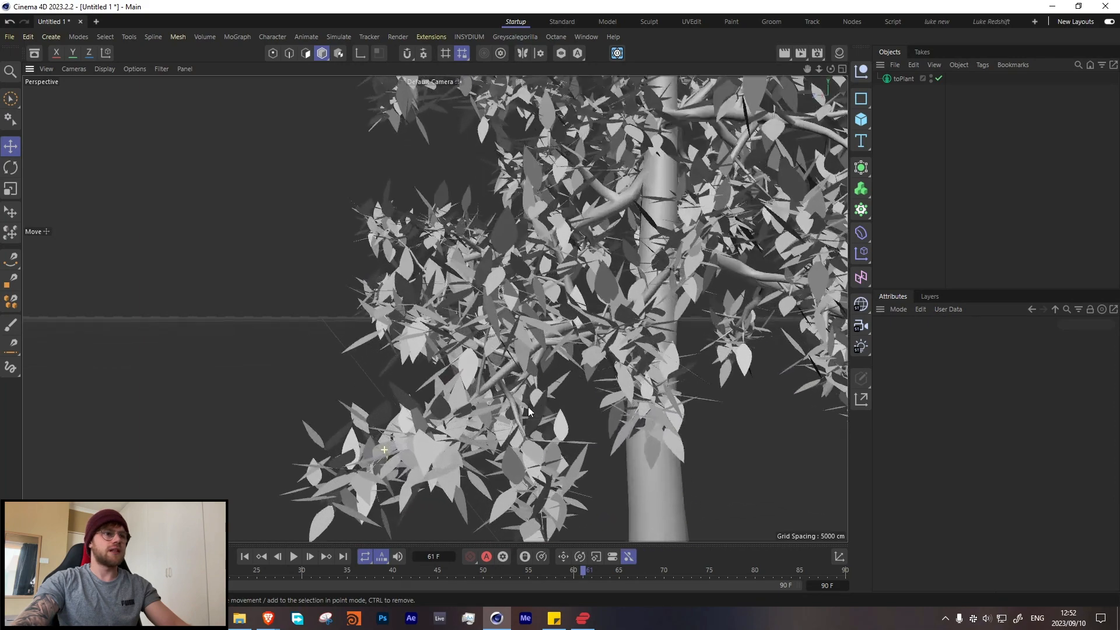
middle_click_drag(527, 407, 528, 303, "alt")
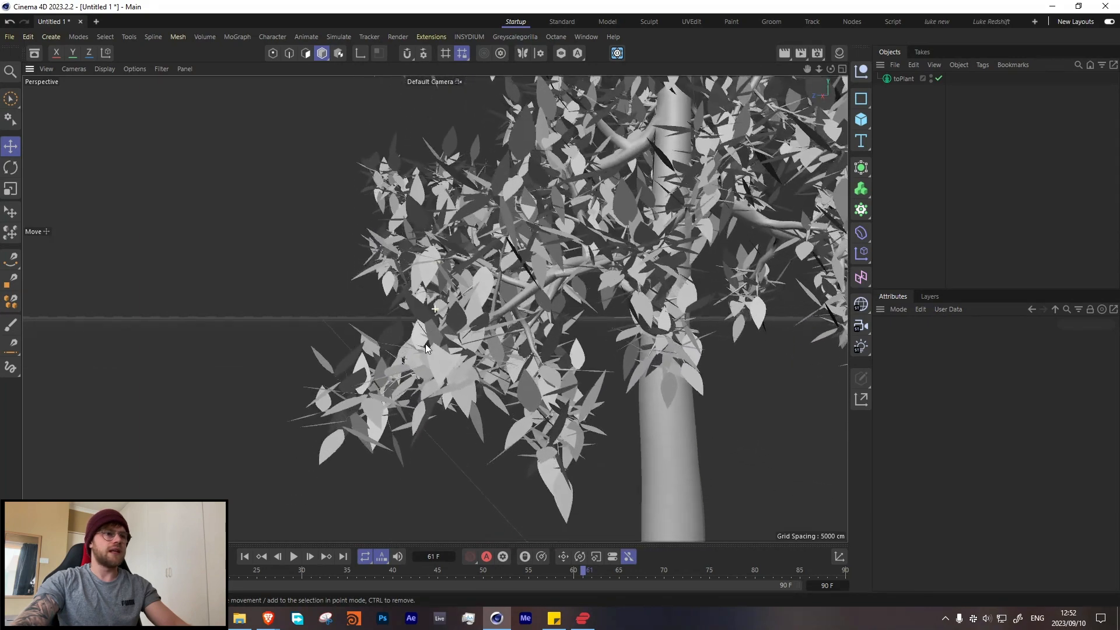
left_click_drag(420, 351, 511, 336, "alt")
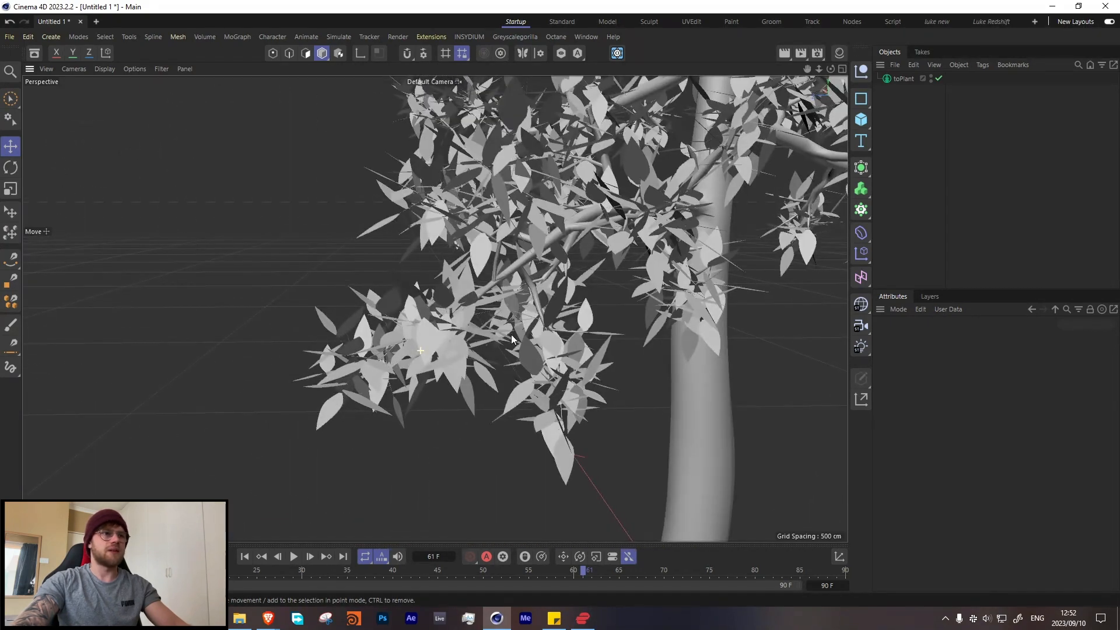
middle_click_drag(561, 445, 531, 422, "alt")
scroll(522, 419, "up", 5)
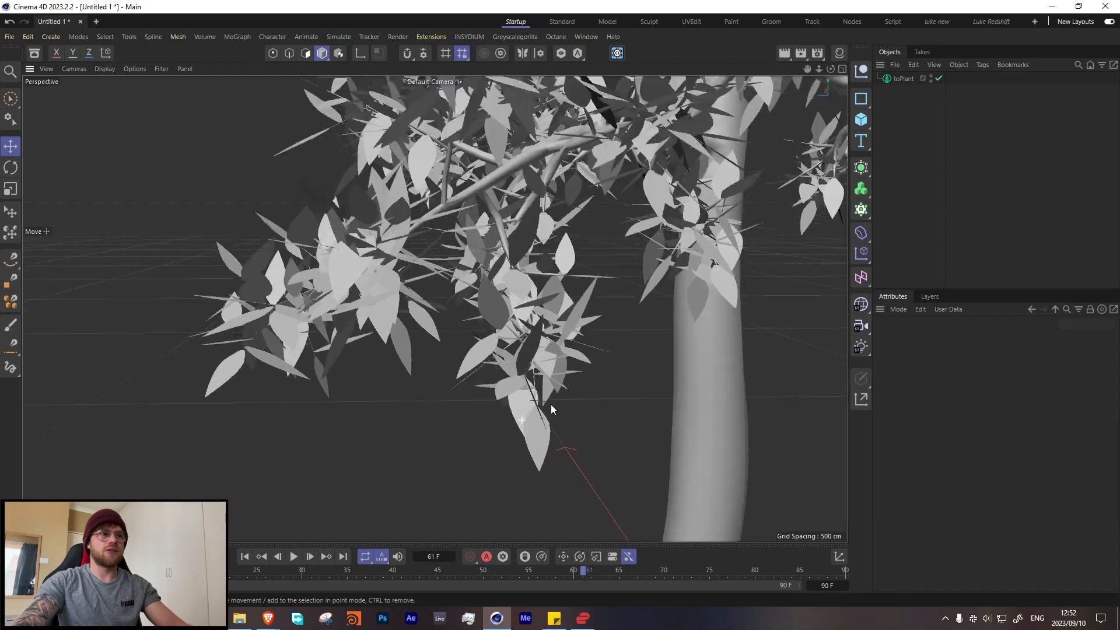
left_click_drag(527, 404, 709, 332, "alt")
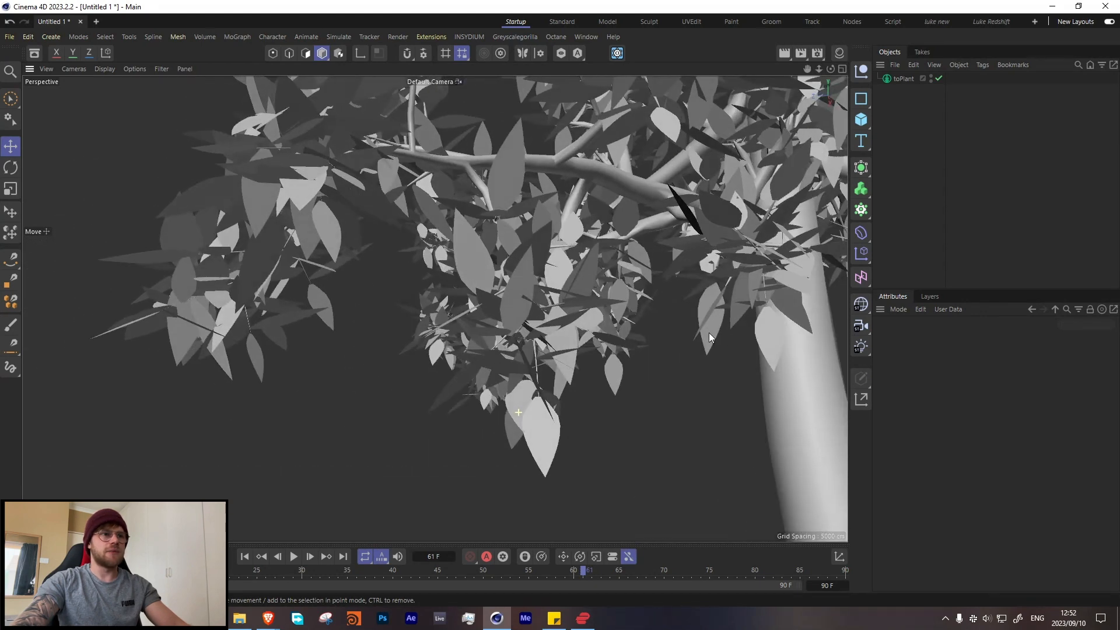
- Reselect the plant and set the leaf's Fold Angle to 18.6°
left_click(905, 78)
scroll(980, 432, "down", 1)
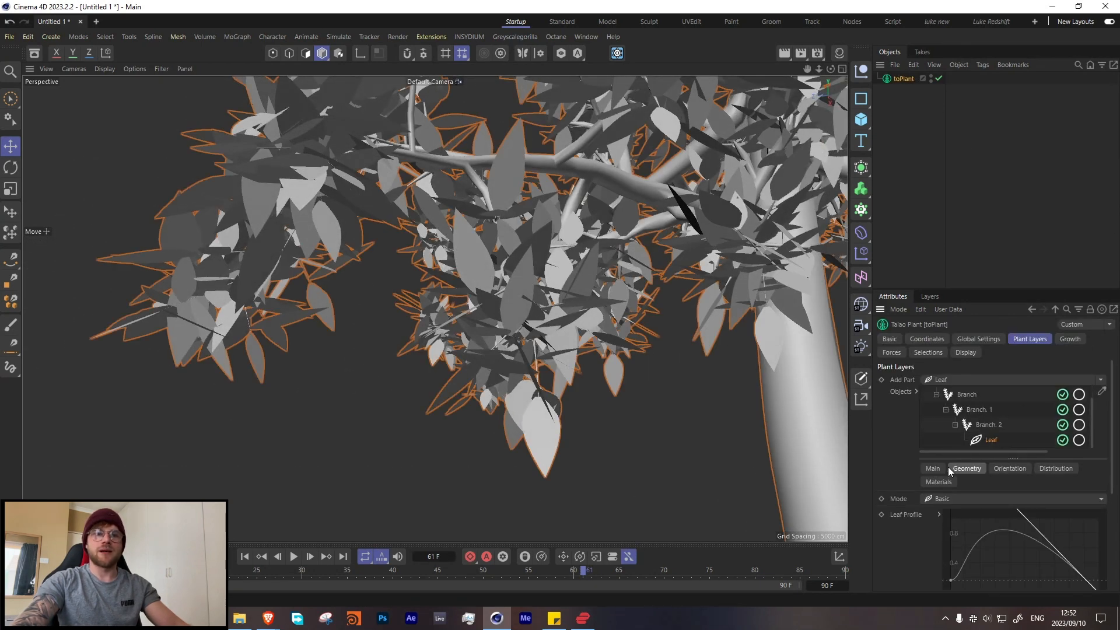
scroll(930, 496, "down", 5)
scroll(1003, 465, "up", 5)
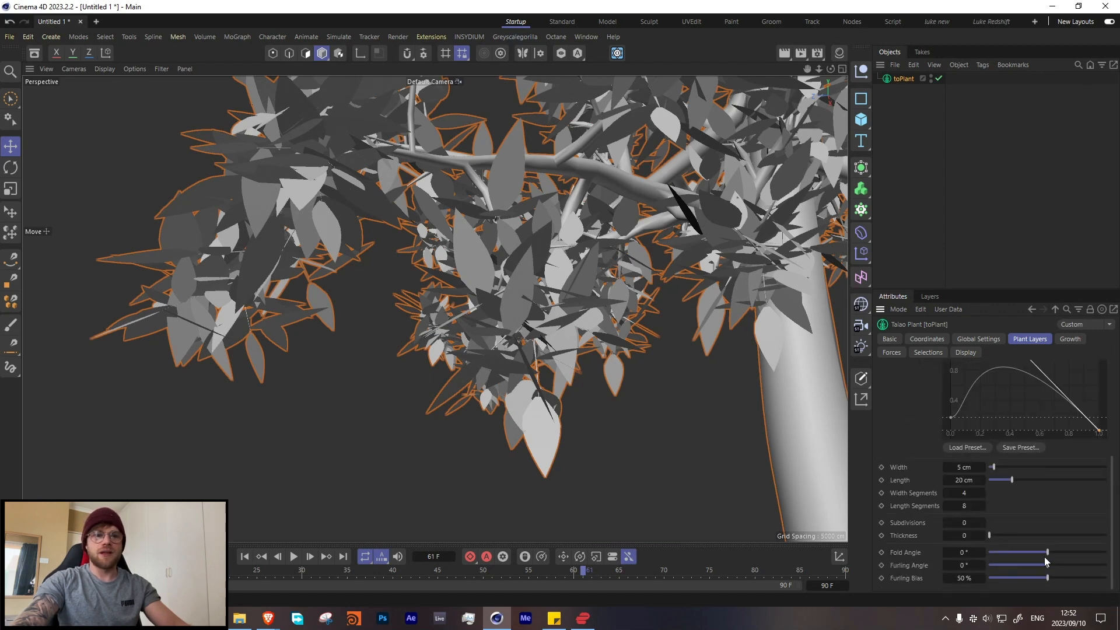
left_click_drag(1052, 551, 1059, 551)
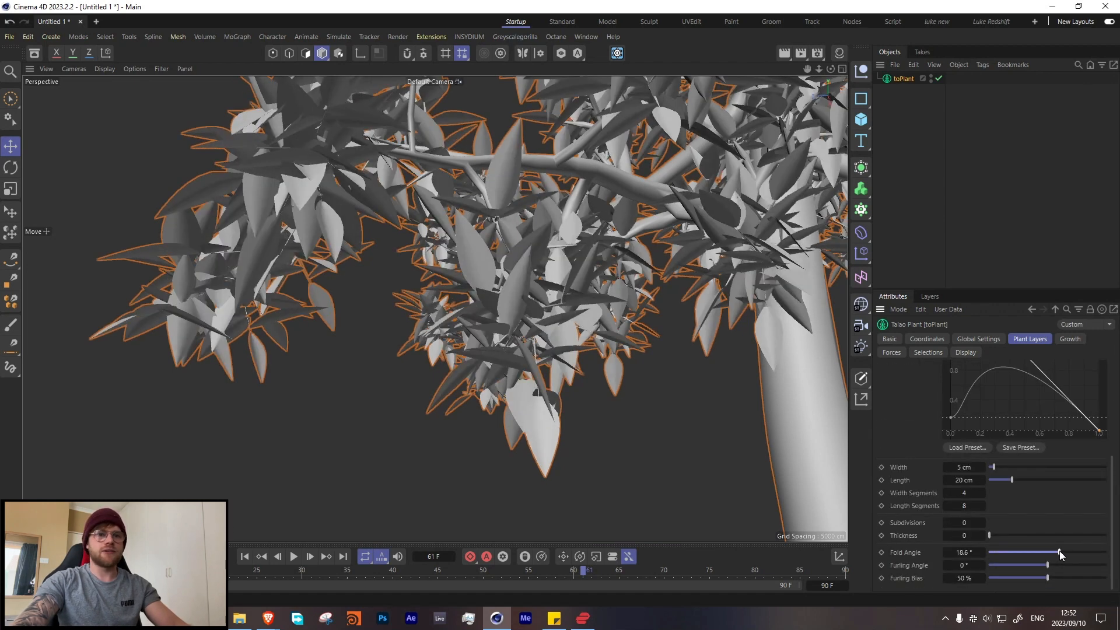
left_click_drag(548, 426, 570, 432, "alt")
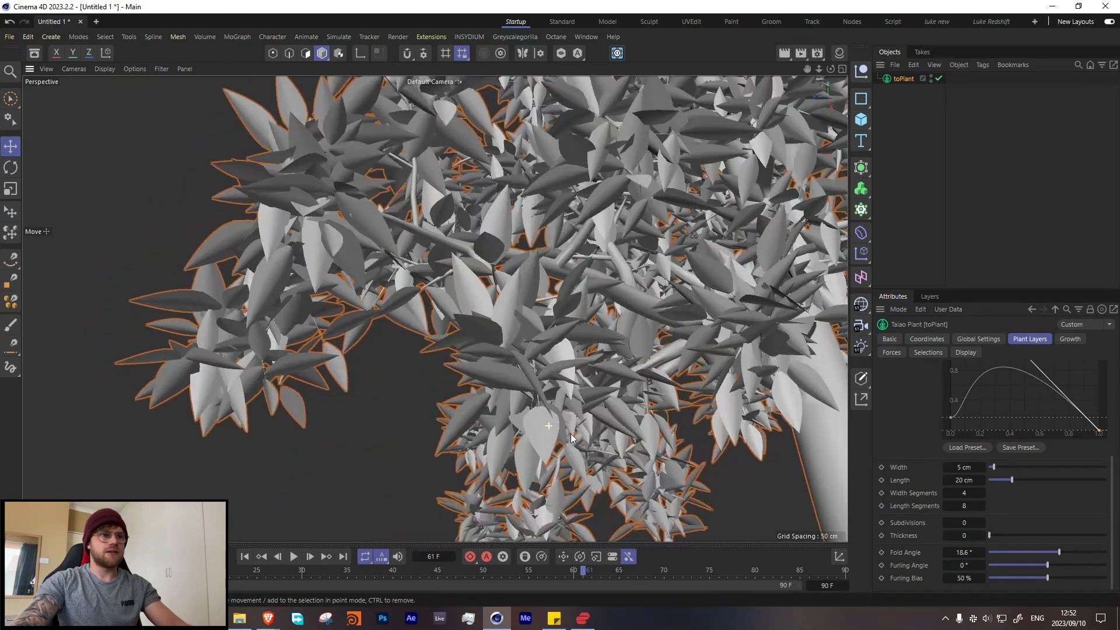
- Try a leaf Furling Angle of 67.4°, and set it to -56.7° so the leaves curl downward
left_click(1058, 565)
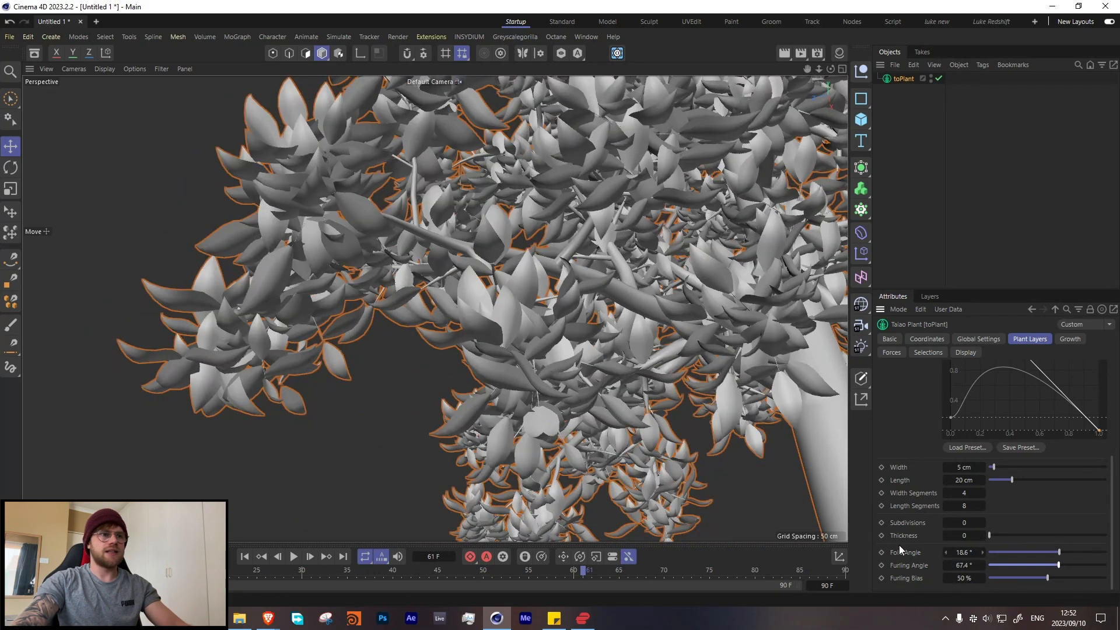
left_click(1038, 564)
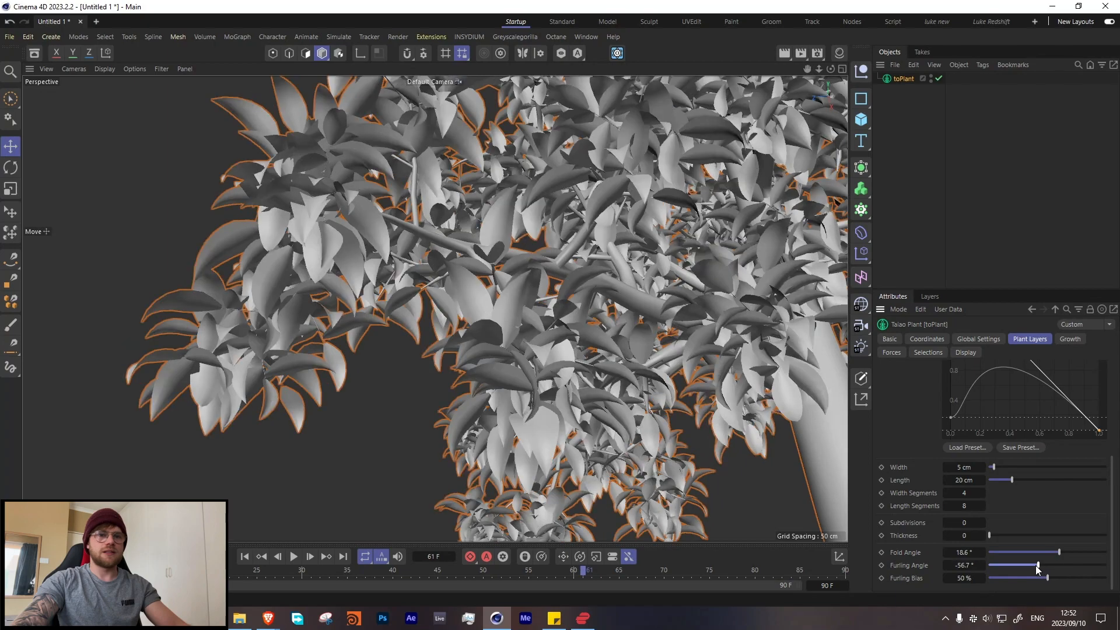
scroll(555, 420, "up", 5)
scroll(481, 430, "down", 10)
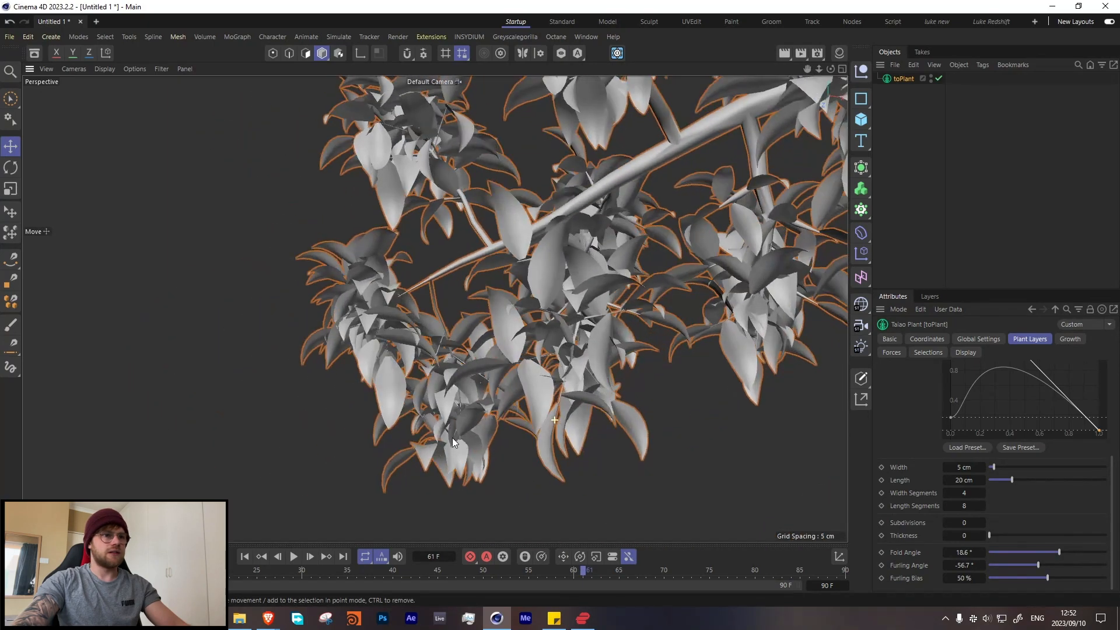
scroll(561, 400, "down", 5)
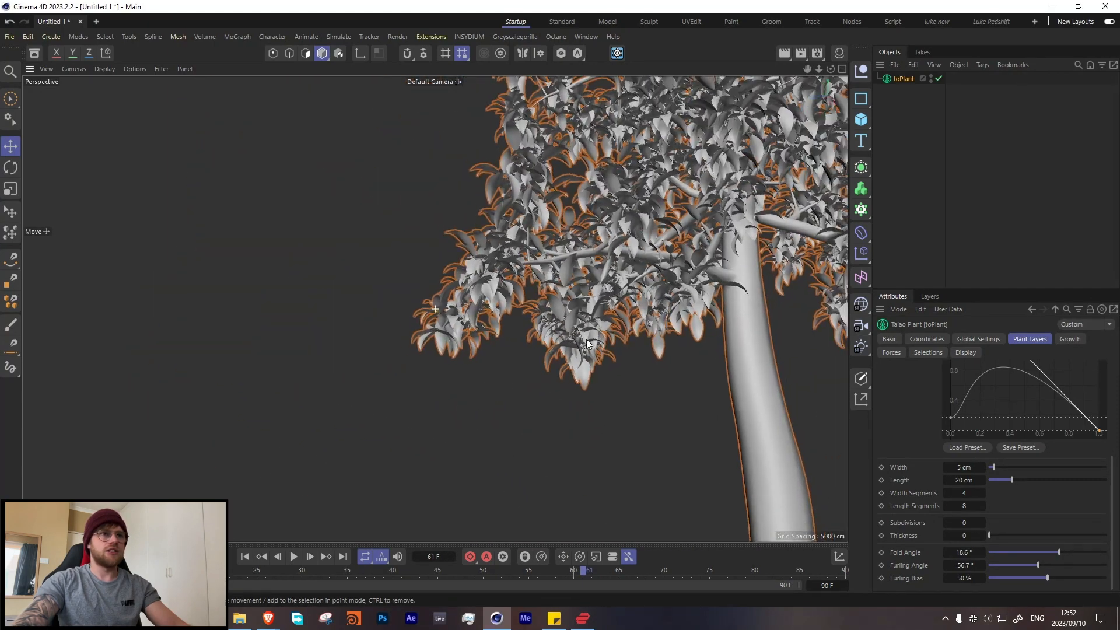
- Deselect the plant and examine the folded, furled foliage across the whole tree
left_click(932, 211)
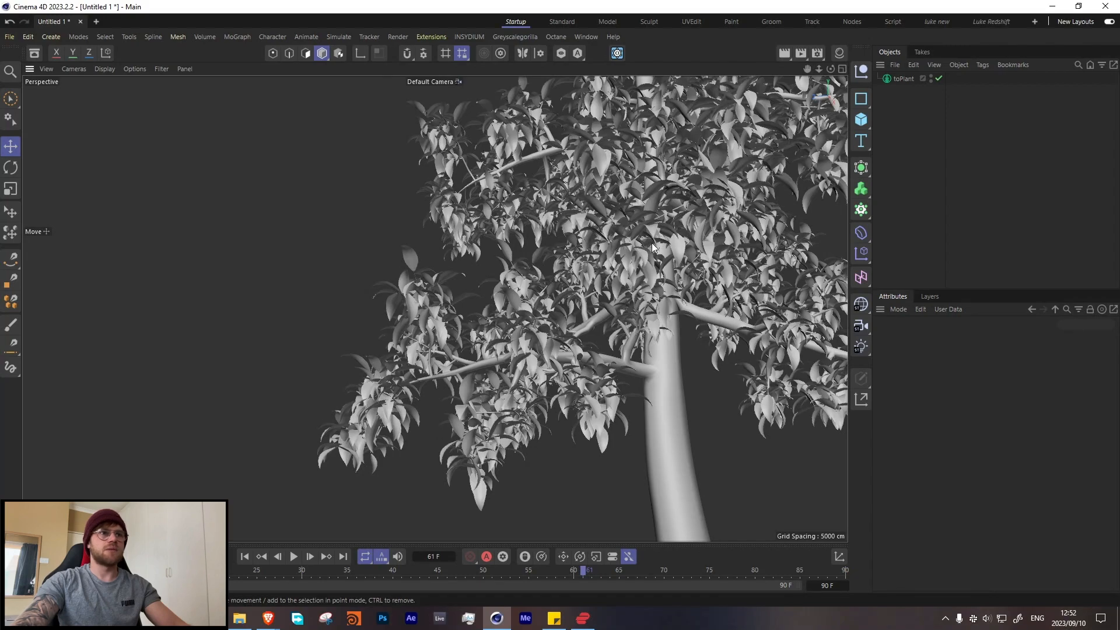
middle_click_drag(654, 248, 554, 306, "alt")
left_click_drag(554, 305, 551, 365, "alt")
scroll(547, 333, "down", 3)
left_click_drag(547, 326, 452, 298, "alt")
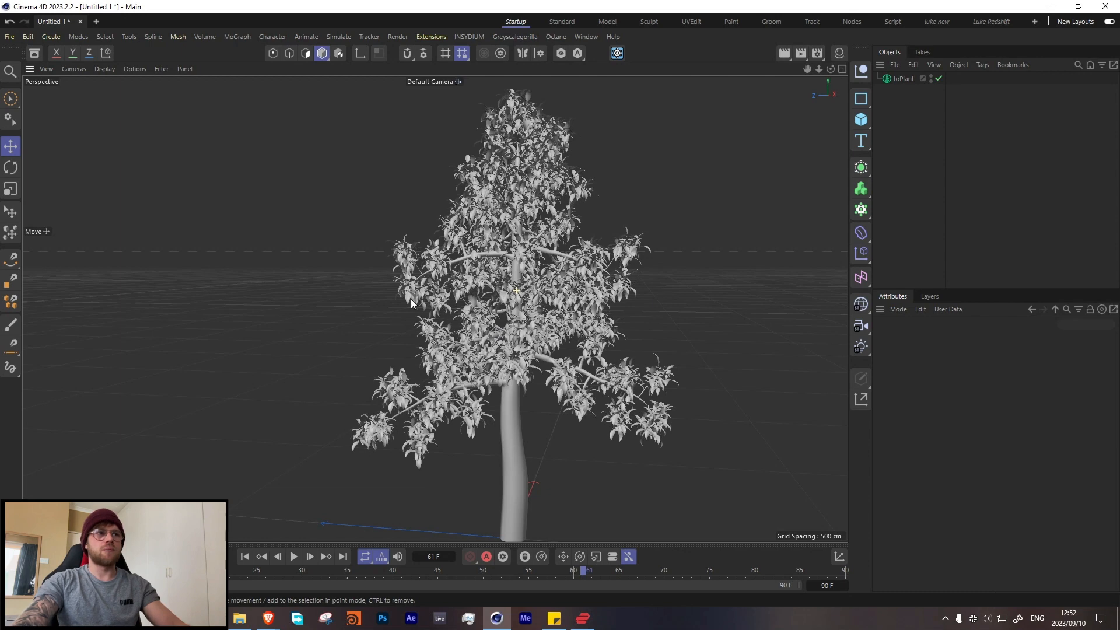
left_click_drag(530, 291, 526, 290, "alt")
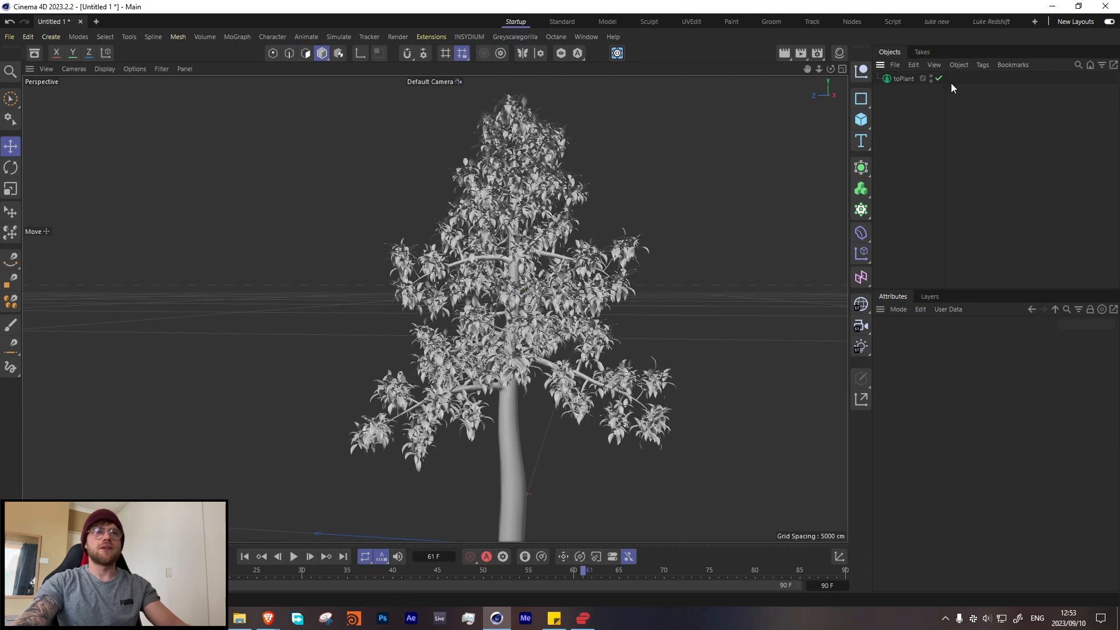
- Reselect the plant and set the Leaf layer's Count to 10
left_click(911, 78)
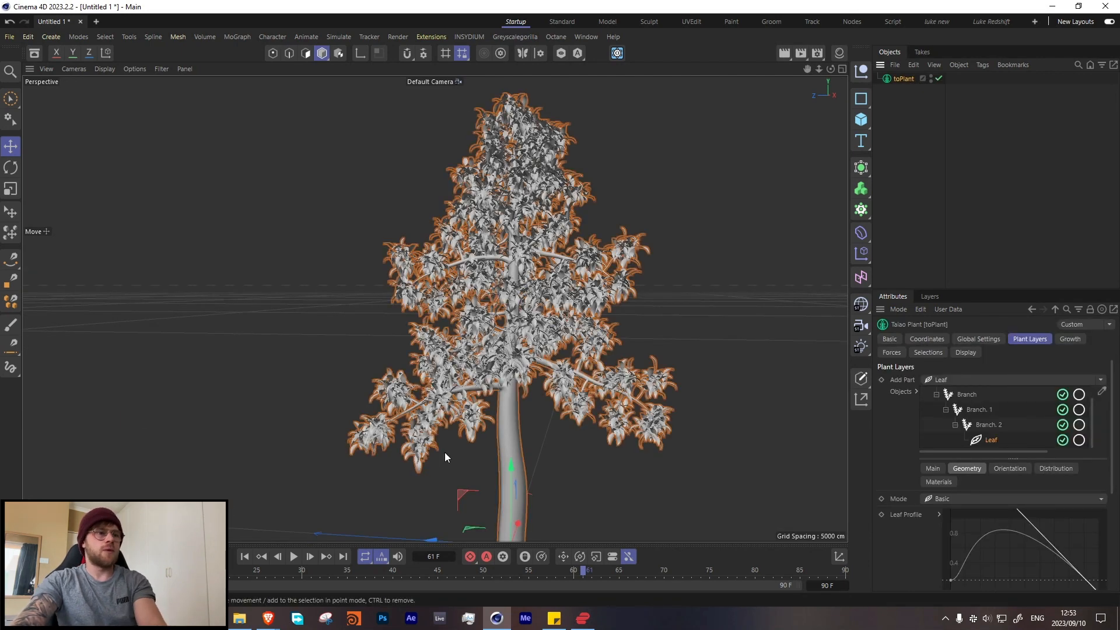
left_click(933, 469)
left_click(953, 511)
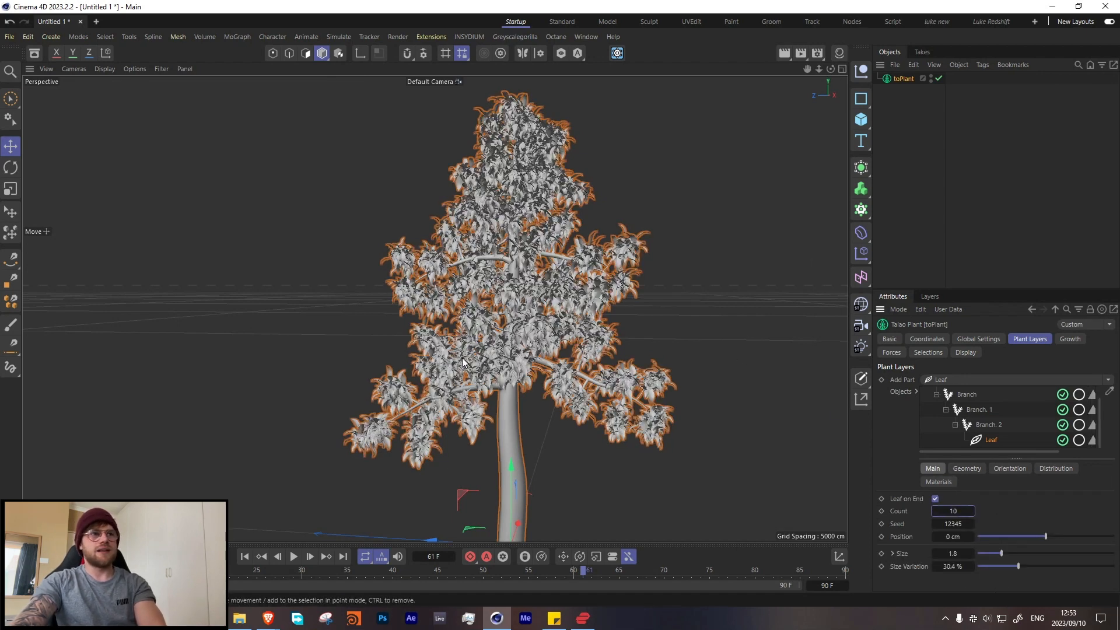
- Focus on a lower branch and disable the Leaf layer to expose the bare twigs
scroll(422, 467, "up", 10)
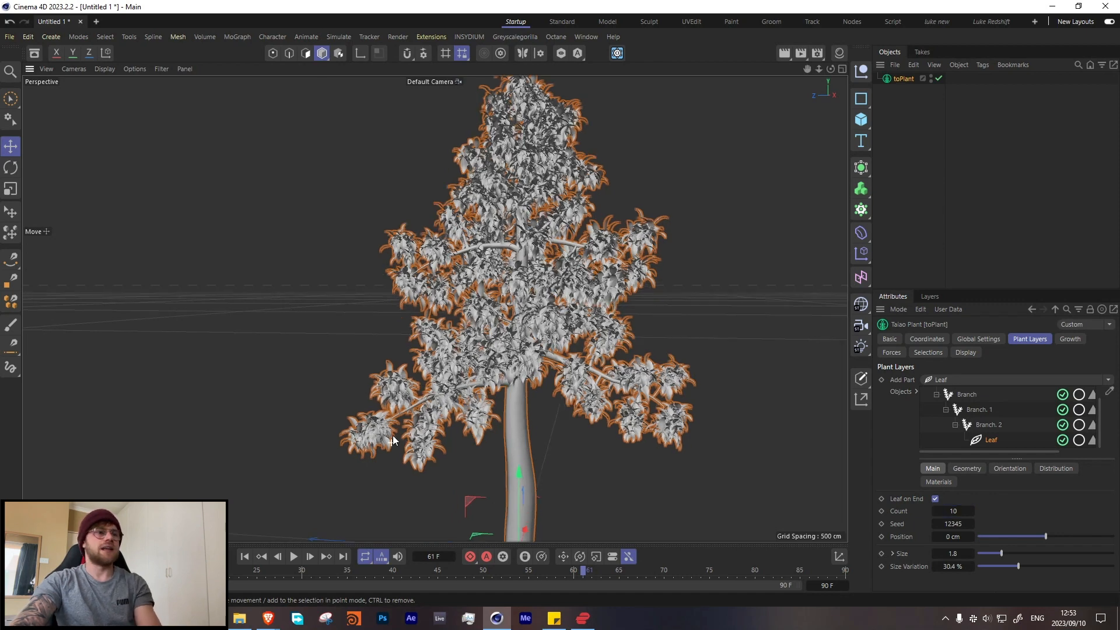
right_click_drag(471, 400, 516, 400, "alt")
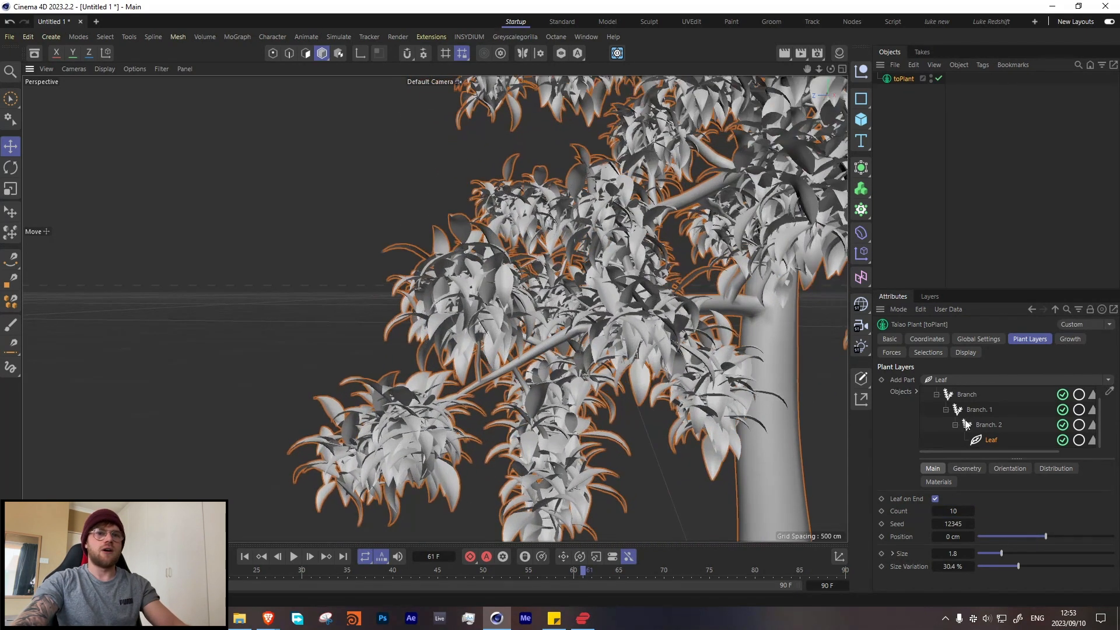
left_click(1062, 440)
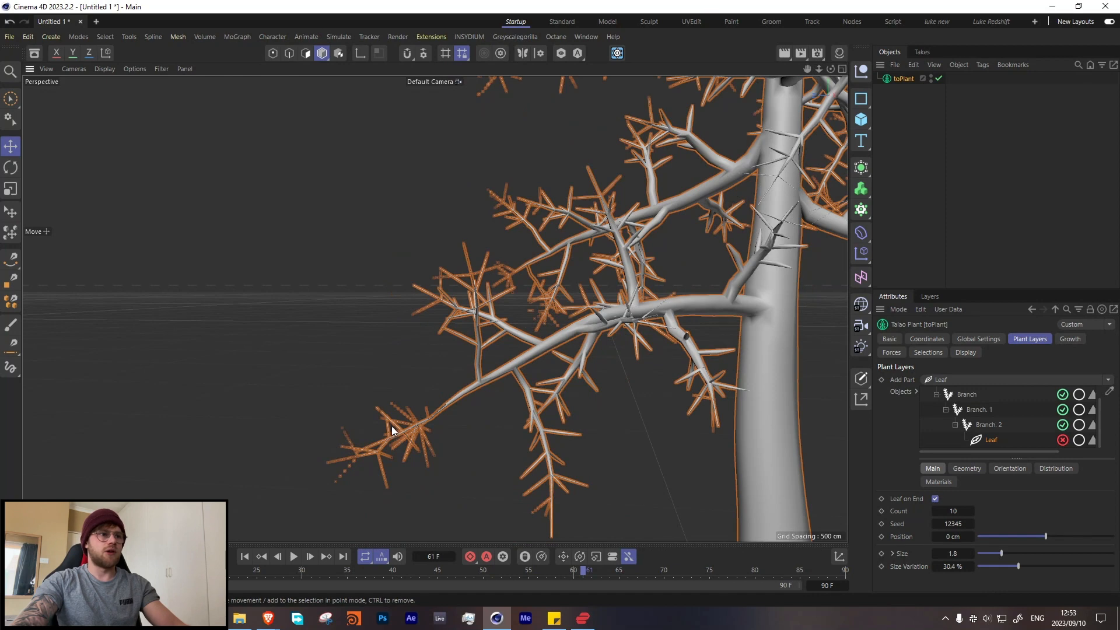
- Inspect the bare twigs on the lower branch, and re-enable the Leaf layer
right_click_drag(391, 426, 474, 408, "alt")
left_click_drag(446, 405, 448, 387, "alt")
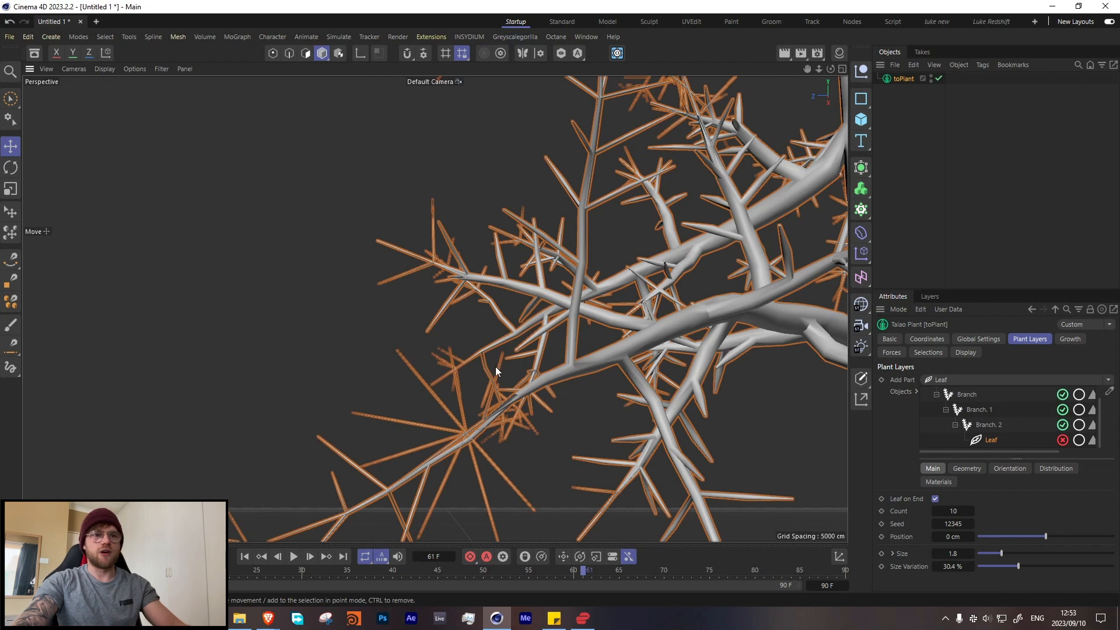
right_click_drag(502, 399, 431, 396, "alt")
middle_click_drag(431, 397, 257, 449, "alt")
left_click(1060, 440)
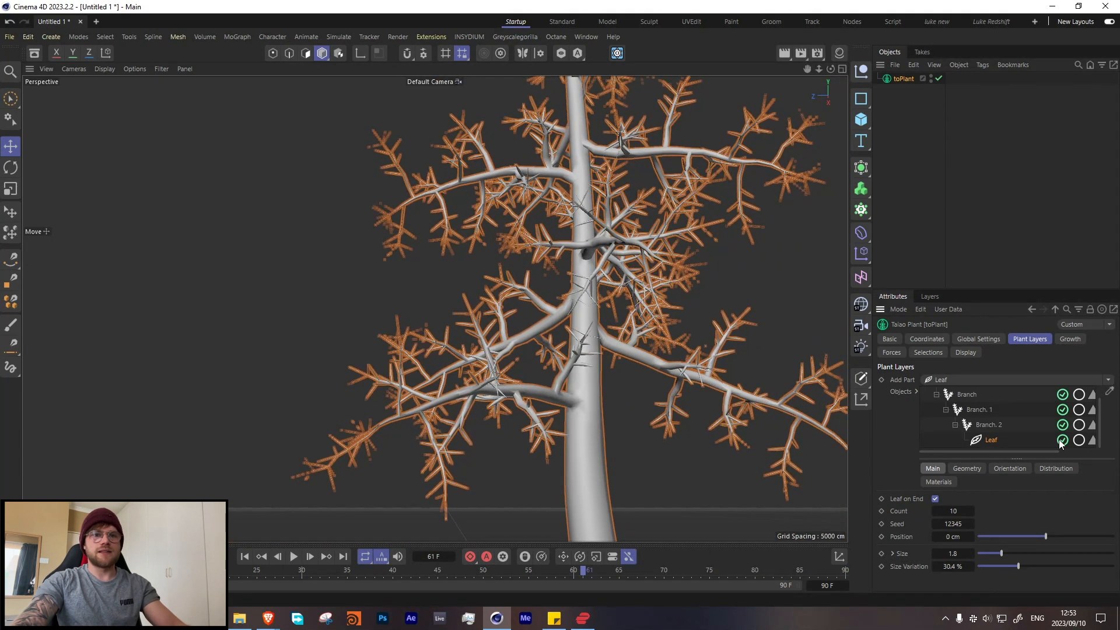
- Try a Branch Count of 20 on the Branch. 1 layer, hiding Branch. 2 and its leaves while changing it
left_click(972, 408)
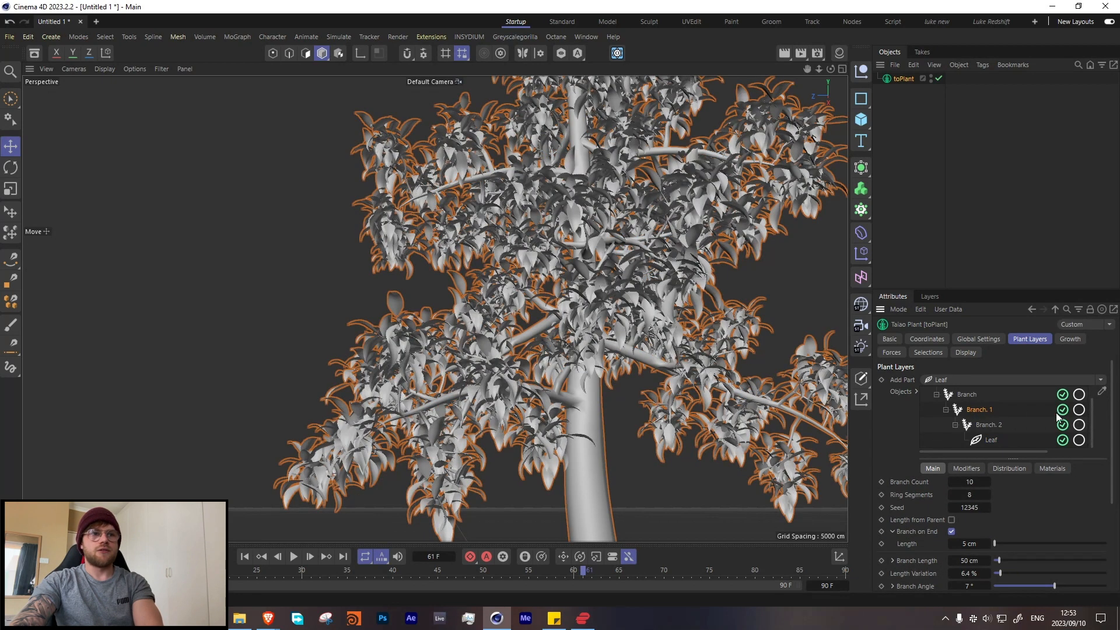
left_click(1062, 425)
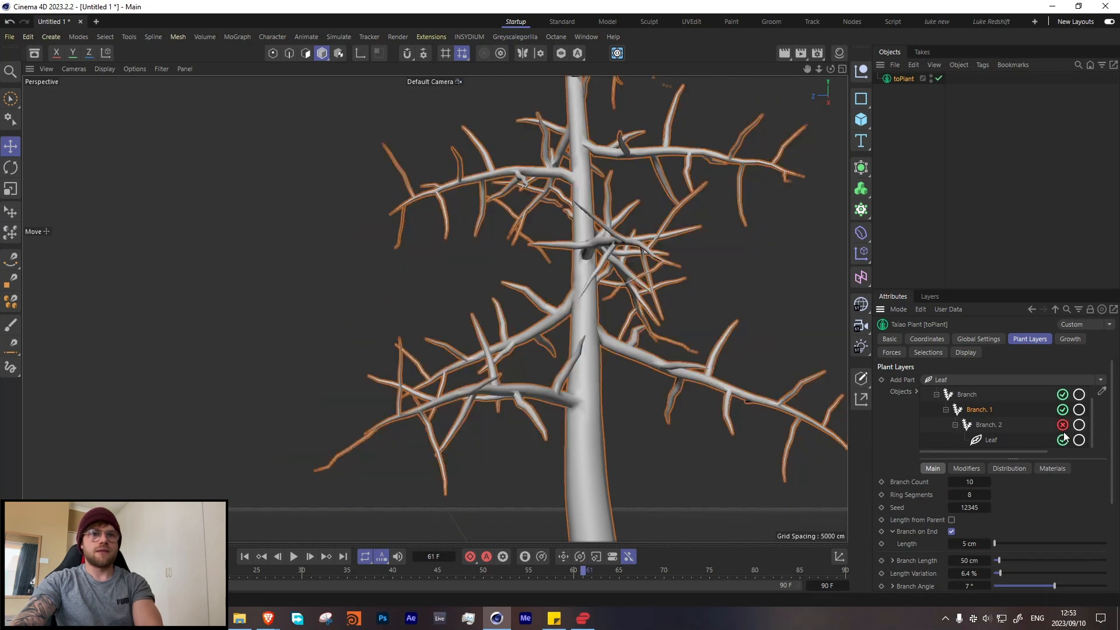
left_click(969, 482)
type("20")
key("Return")
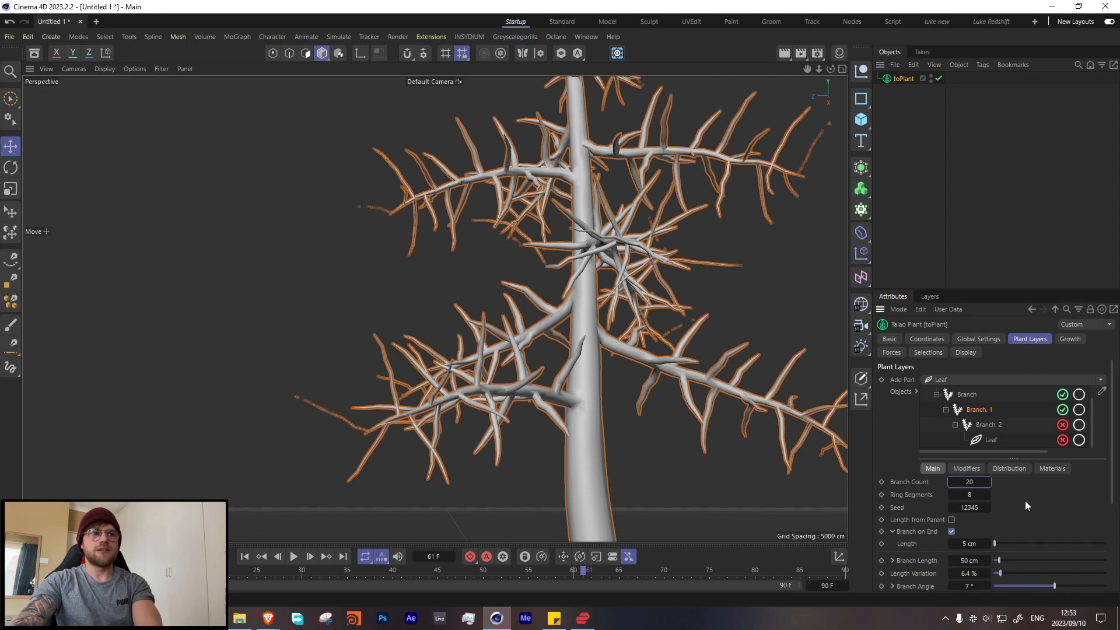
left_click(1062, 426)
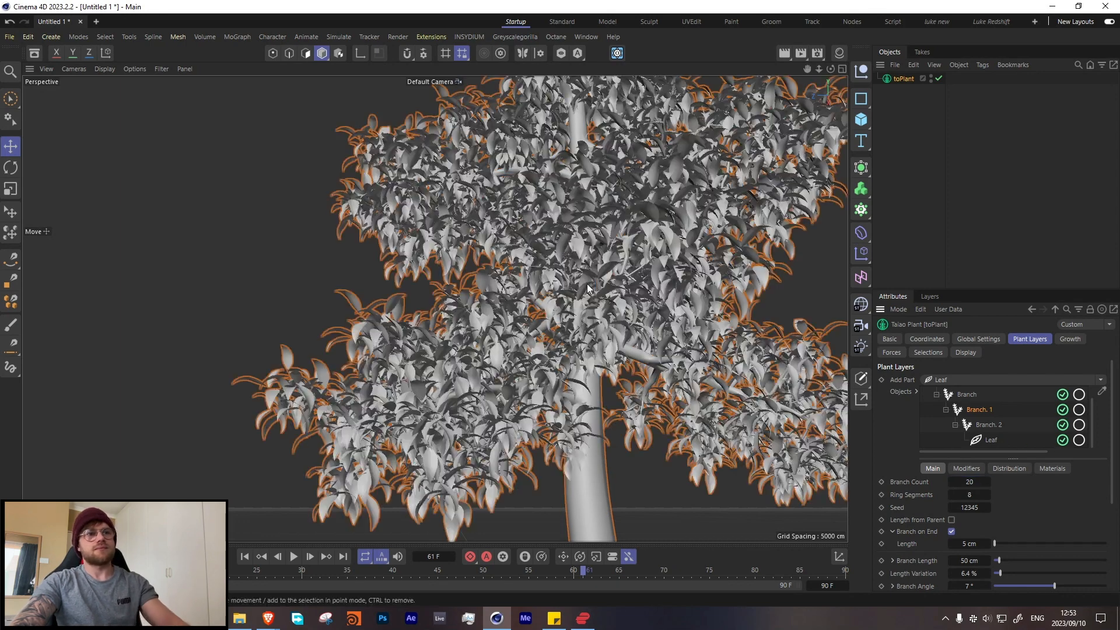
- Frame the whole tree, deselect the plant and examine the fuller foliage from several angles
key("h")
left_click_drag(574, 268, 402, 251, "alt")
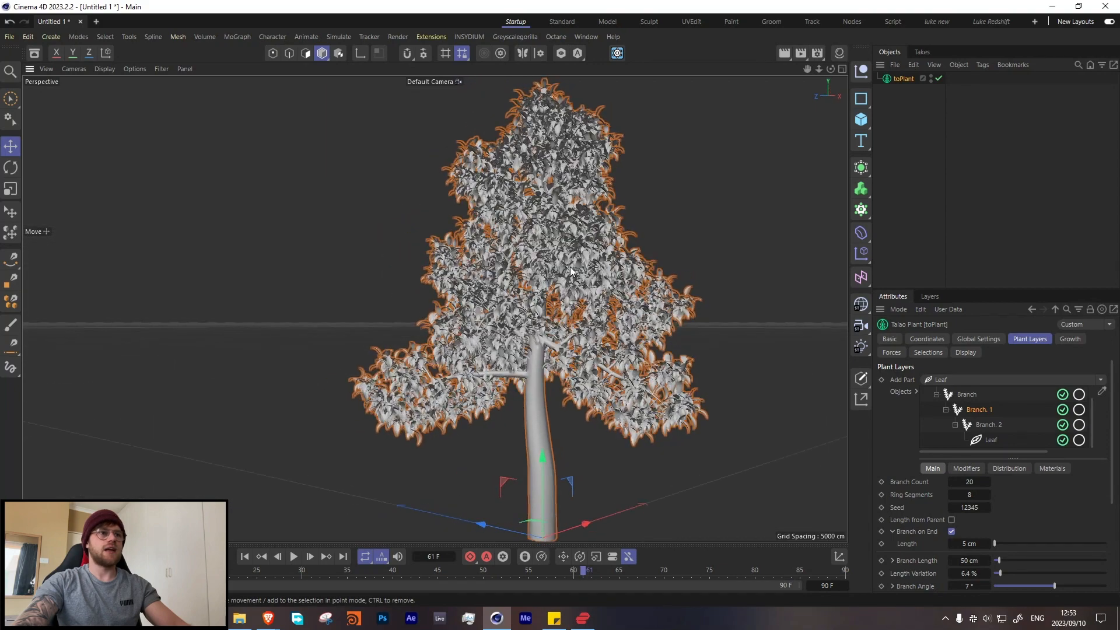
scroll(403, 251, "down", 4)
left_click(885, 184)
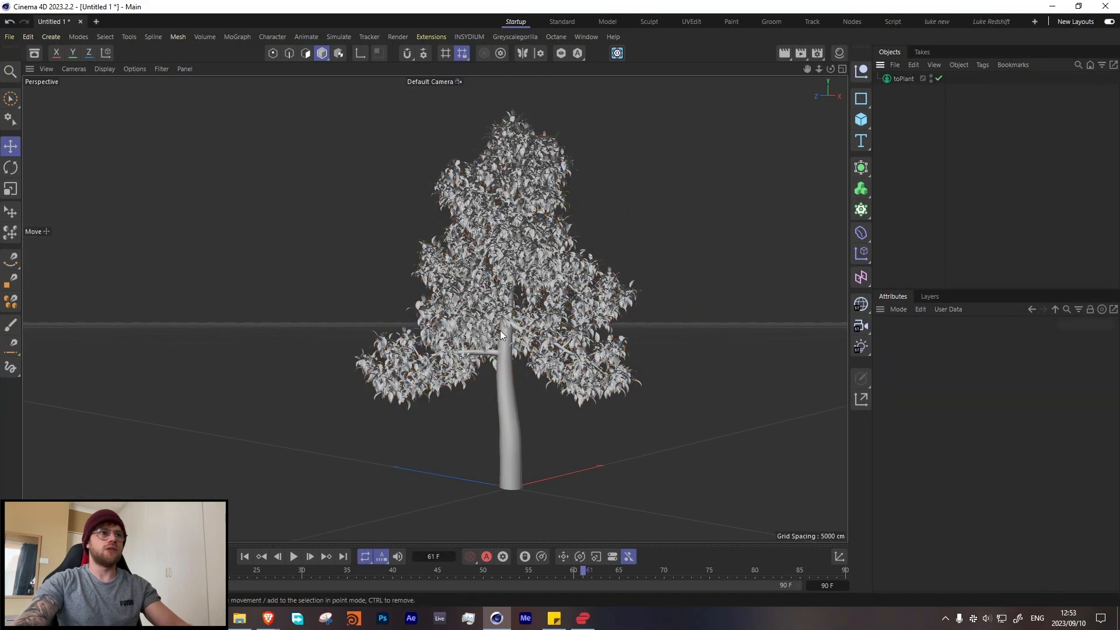
left_click_drag(455, 318, 522, 321, "alt")
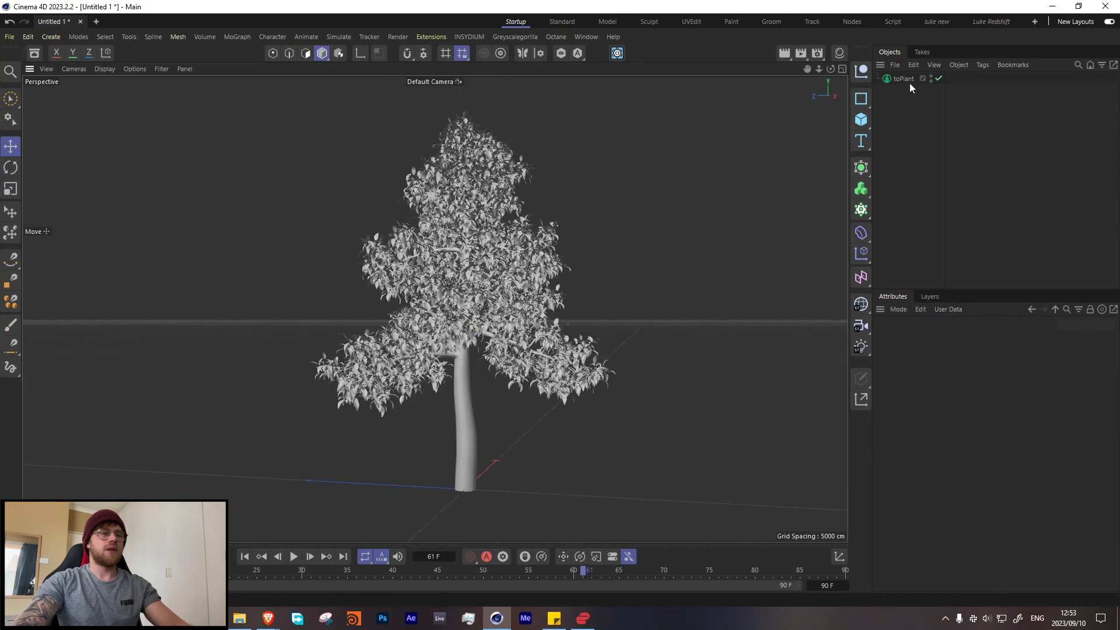
- Reselect the plant and try a Branch Count of 15 on the first-level Branch layer
left_click(881, 66)
left_click(886, 78)
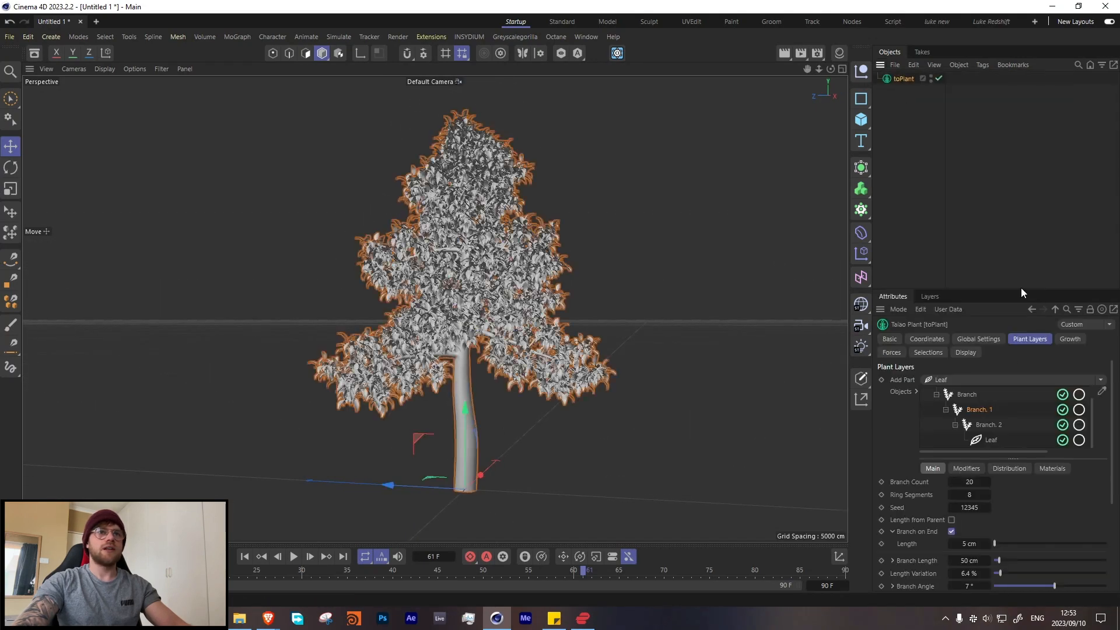
left_click(961, 396)
left_click(966, 469)
left_click(933, 468)
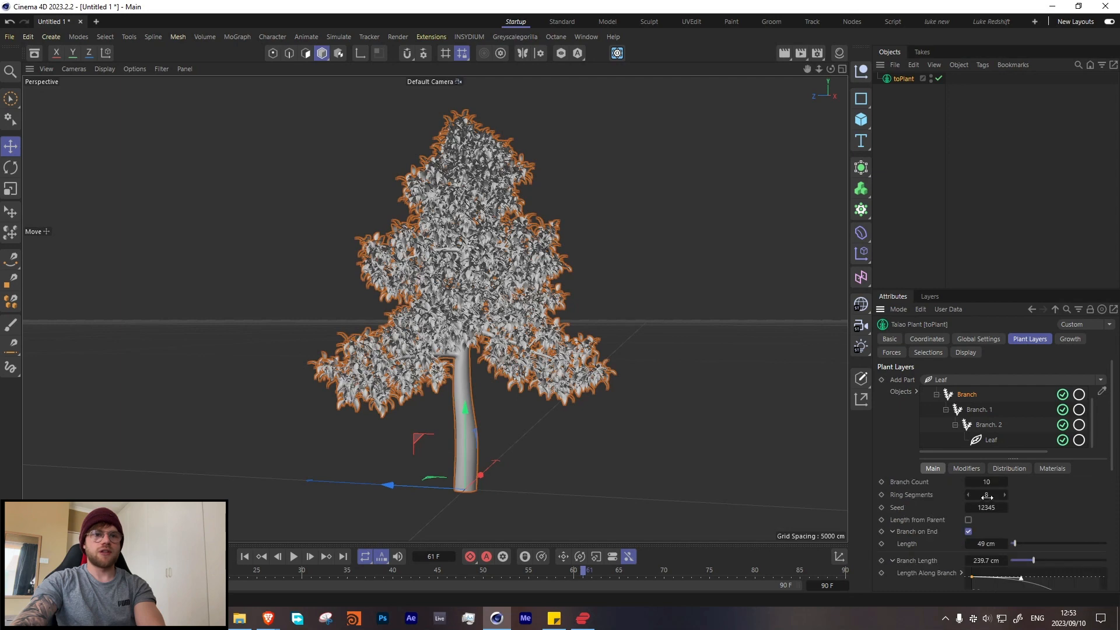
double_click(989, 483)
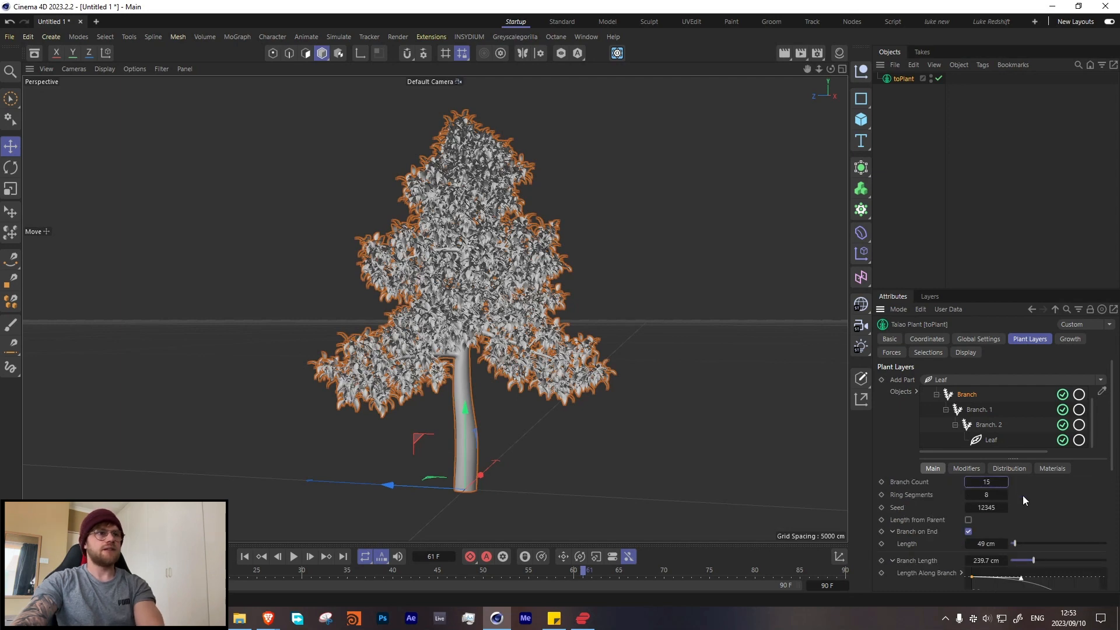
- Deselect the plant and examine the tree's overall silhouette with the denser main branches
left_click(1055, 177)
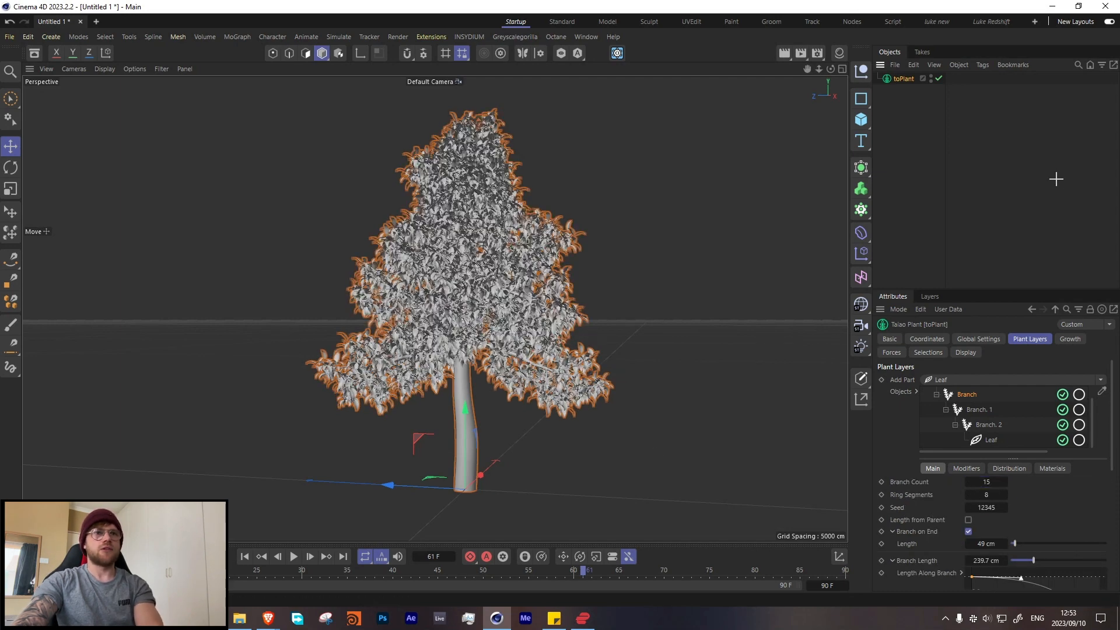
left_click_drag(462, 308, 428, 298, "alt")
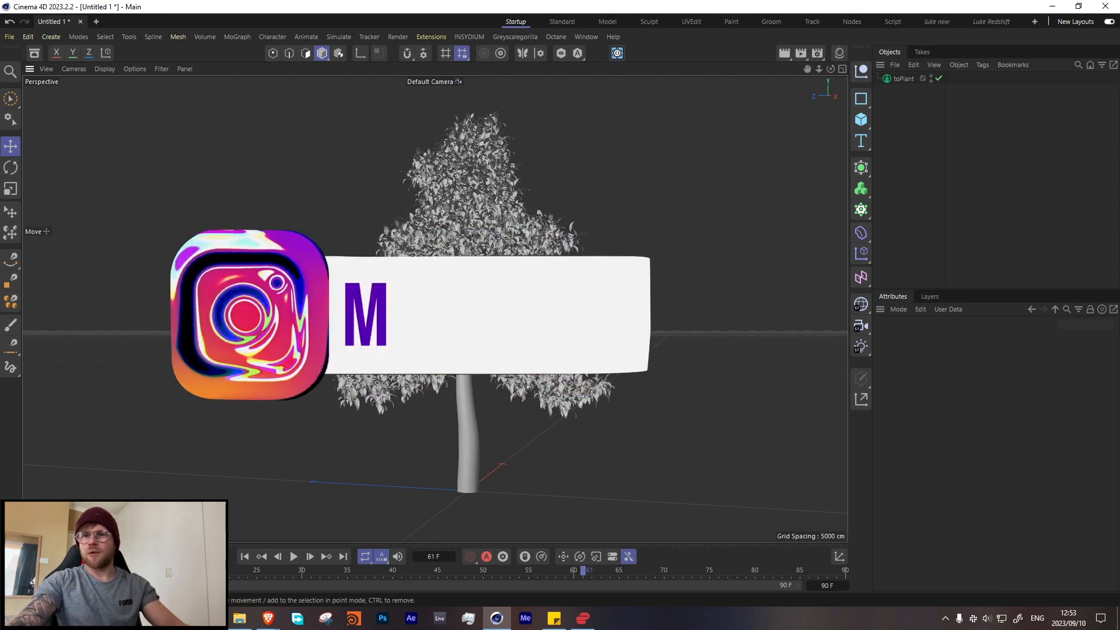
mouse_move(428, 306)
middle_mouse_down("alt")
mouse_move(447, 287)
mouse_move(452, 306)
mouse_move(441, 314)
middle_mouse_up("alt")
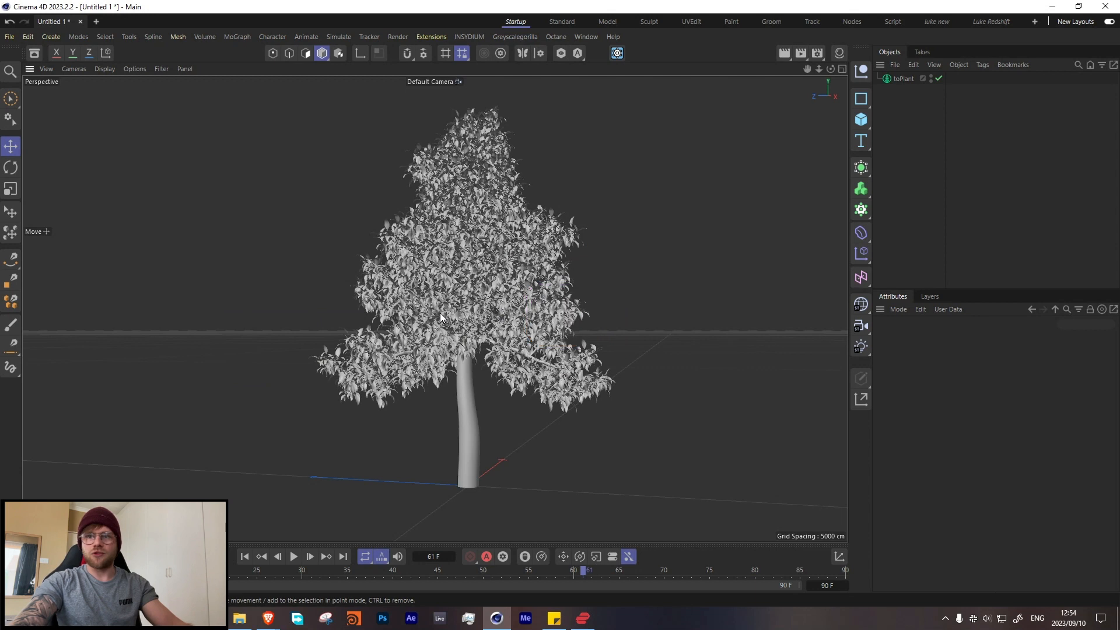
- Reselect the plant and set the Branch Count to 10 on both the Branch and Branch. 1 layers
left_click(902, 79)
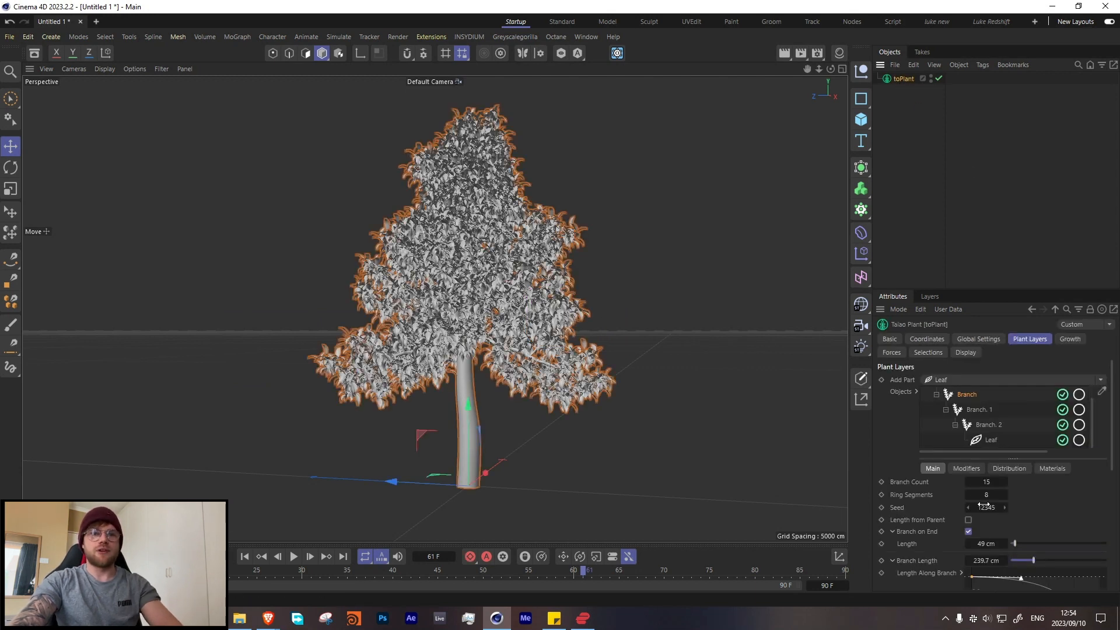
left_click(986, 482)
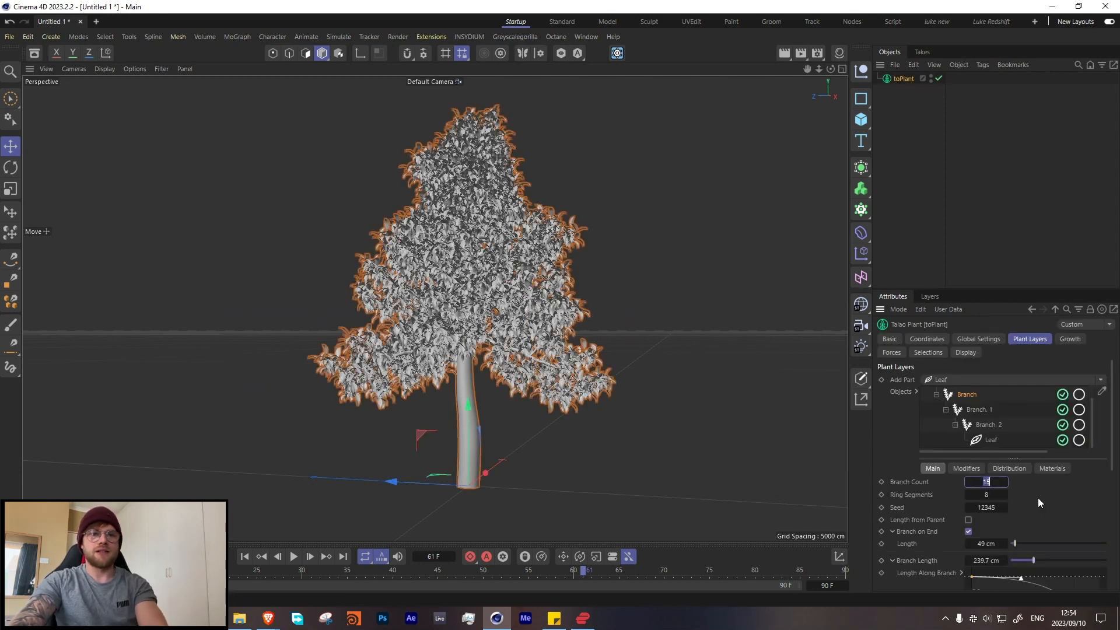
type("10")
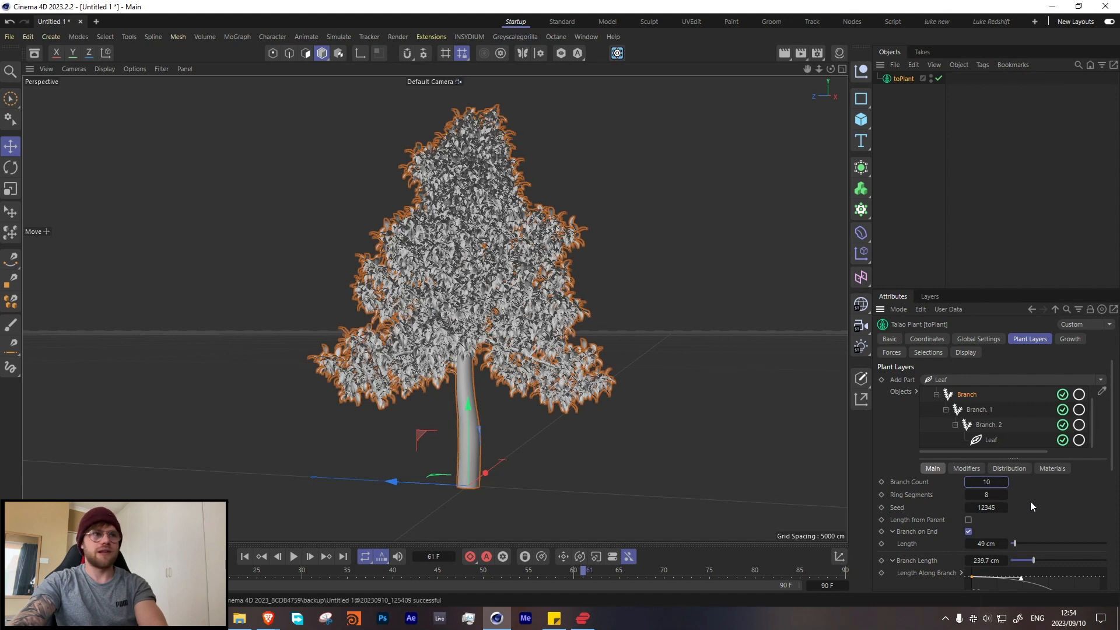
key("Return")
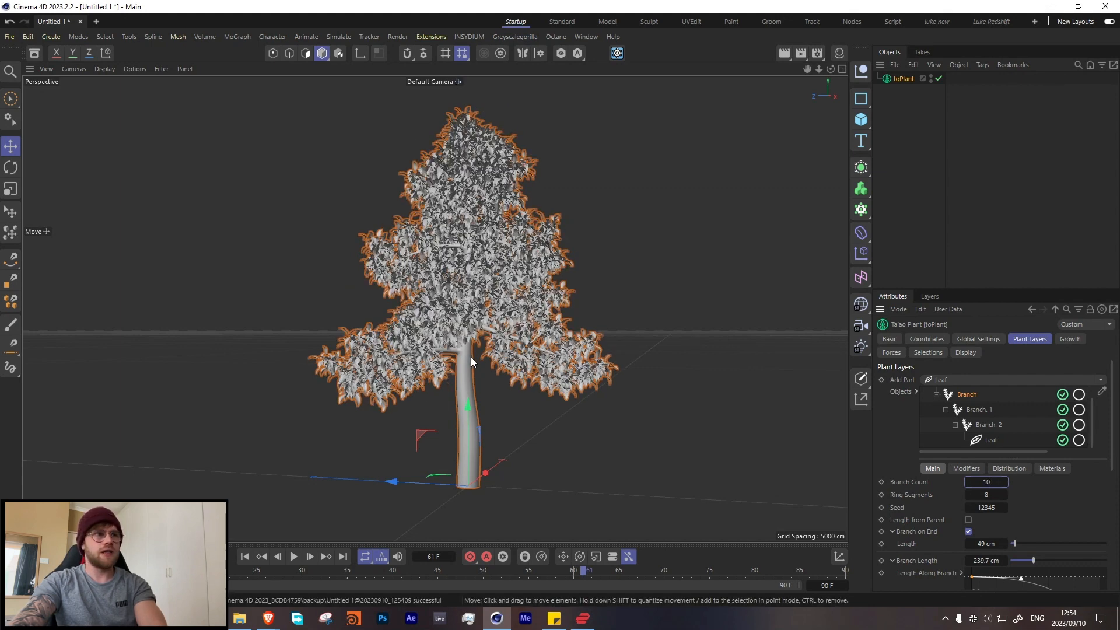
left_click(1003, 427)
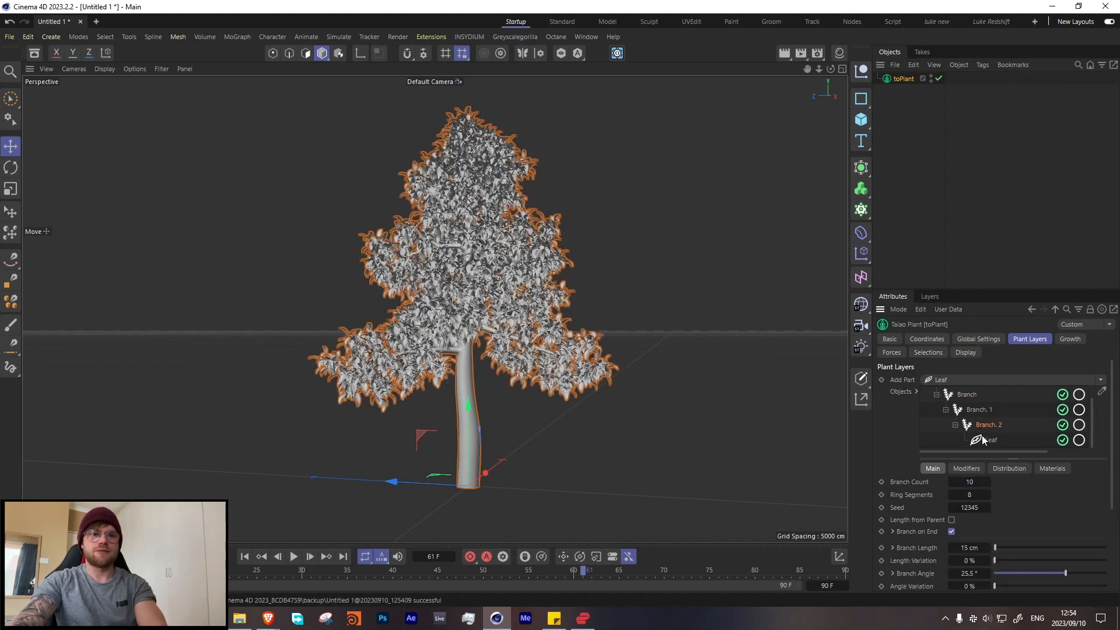
left_click(978, 411)
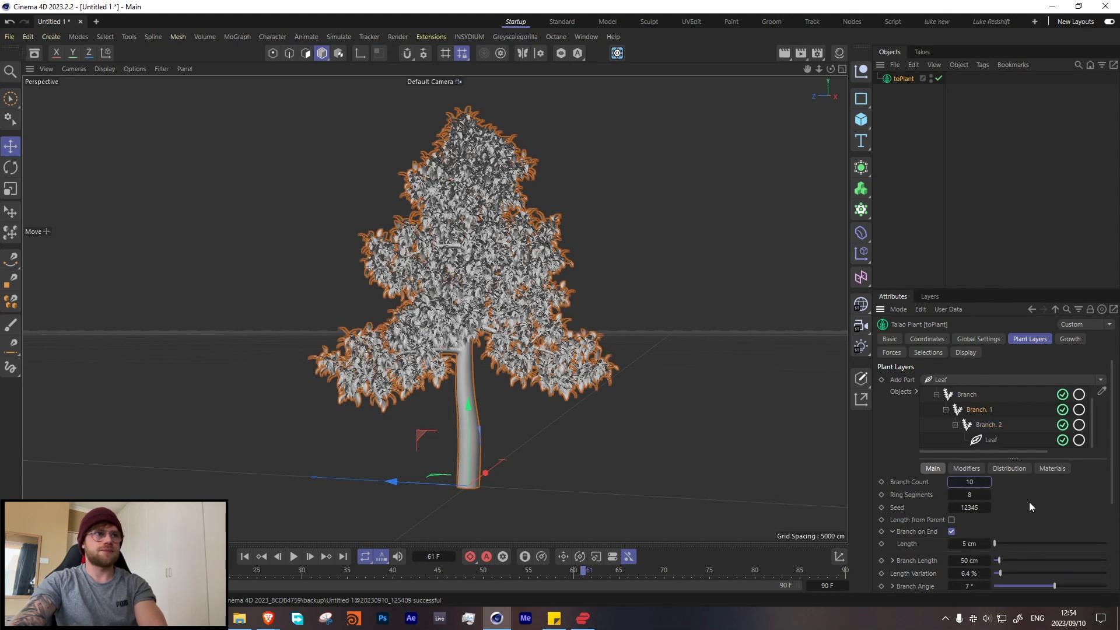
- Temporarily disable the Leaf and Branch. 2 layers to inspect the bare branch structure, and turn both back on
left_click(1062, 441)
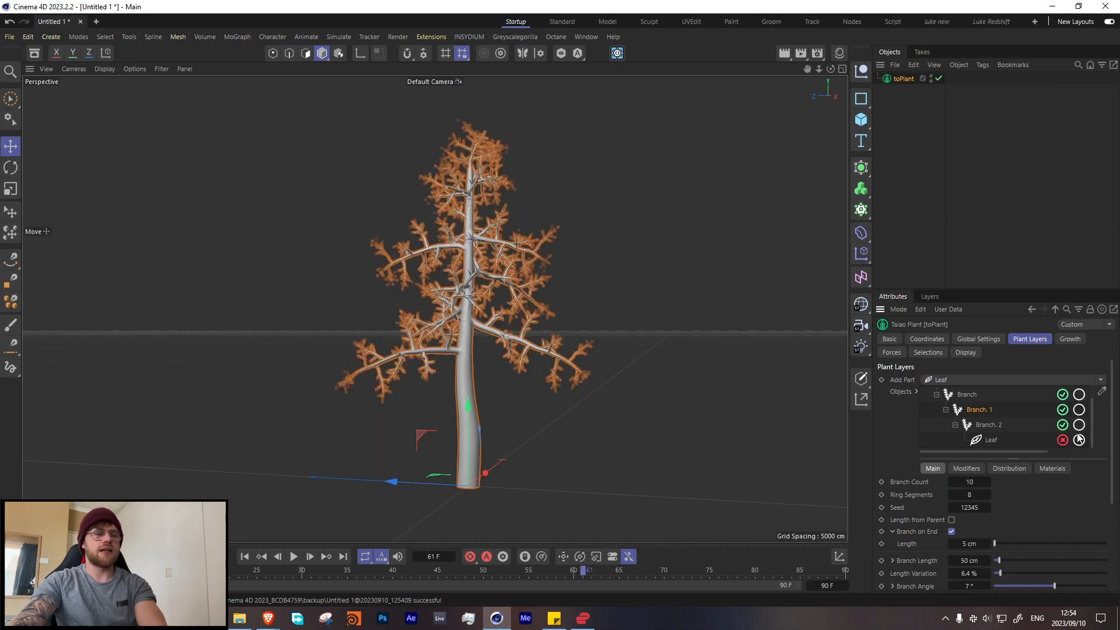
left_click(1062, 425)
left_click(1062, 425)
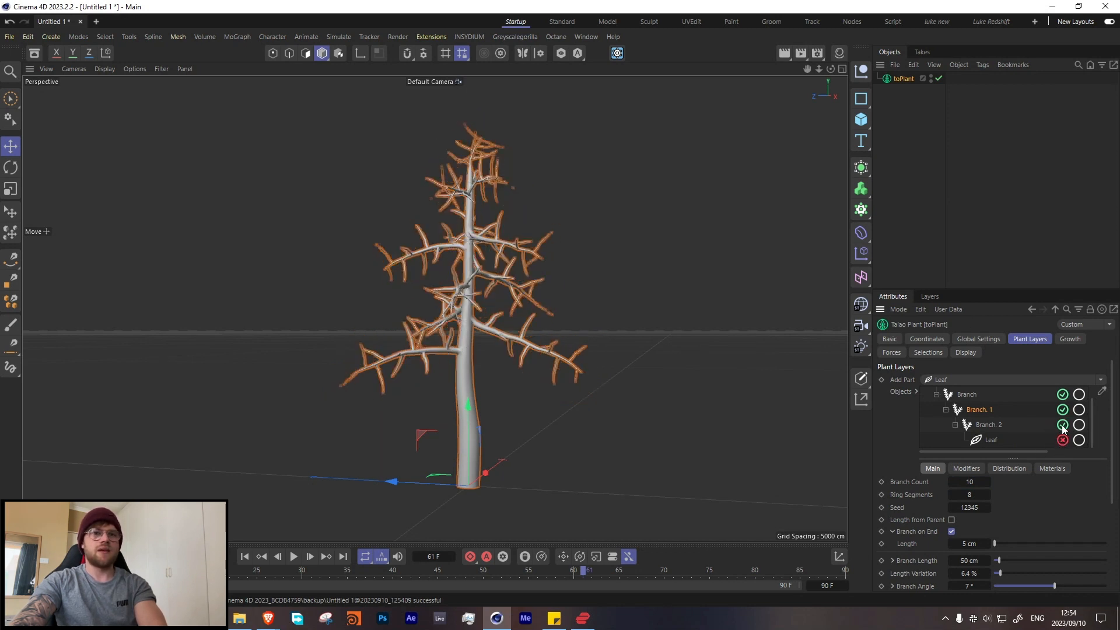
left_click(1062, 440)
- Open the plant's Growth settings, try reducing Global Growth, and set it to 80%
left_click(1070, 339)
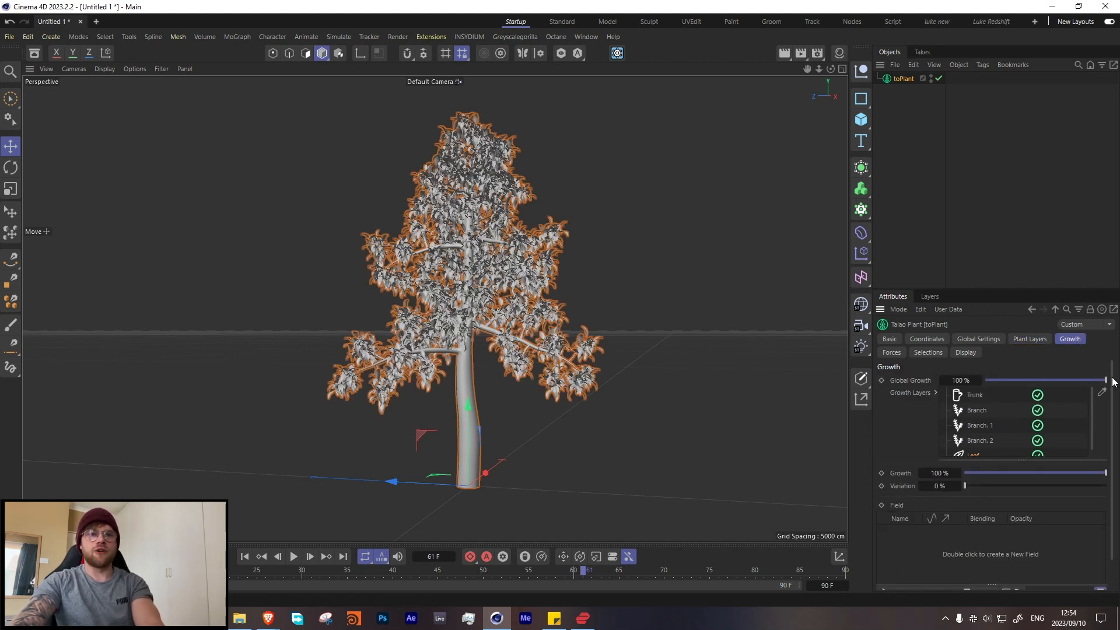
mouse_move(1105, 379)
left_mouse_down()
mouse_move(991, 382)
mouse_move(1115, 376)
mouse_move(1084, 373)
mouse_move(1115, 378)
mouse_move(1088, 385)
left_mouse_up()
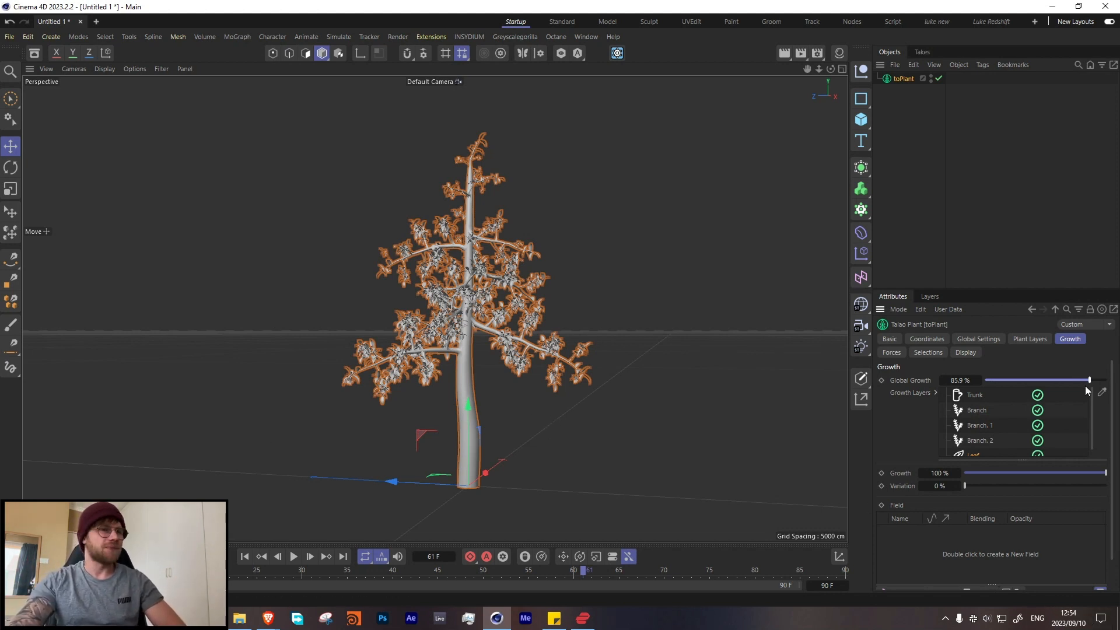
left_click(945, 380)
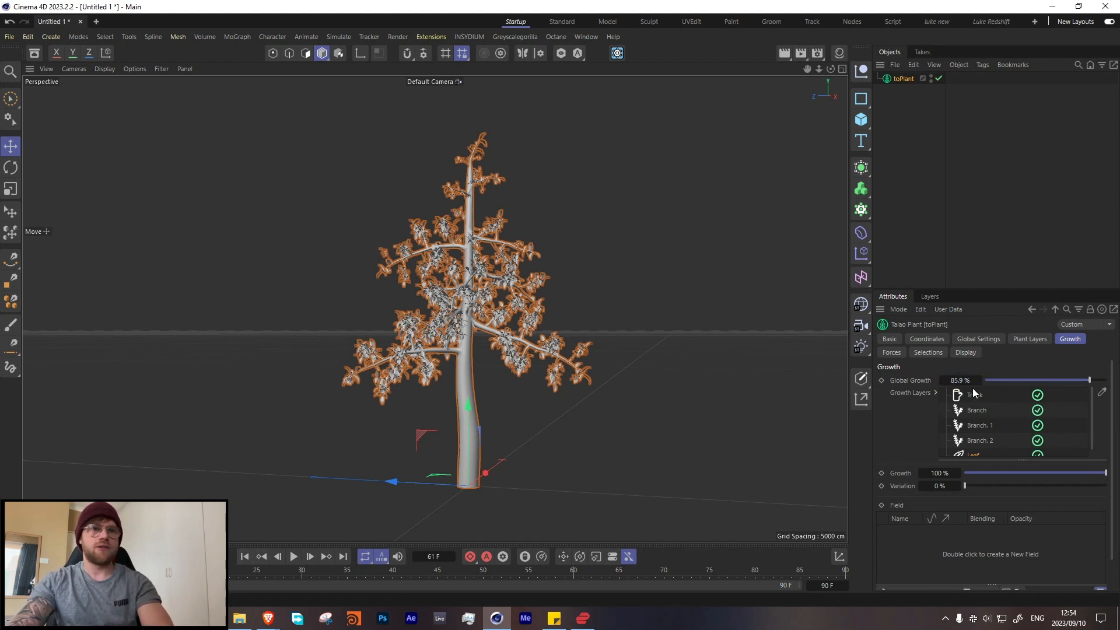
key("Return")
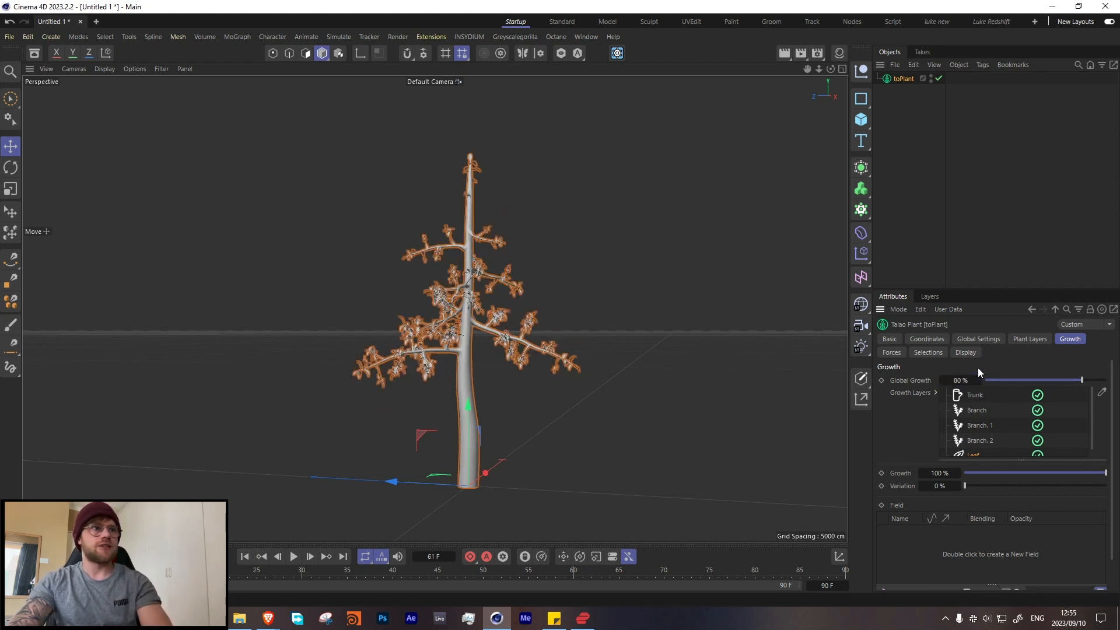
- Keyframe Global Growth at 80% at the start of the timeline and at 100% on frame 90
left_click(881, 382)
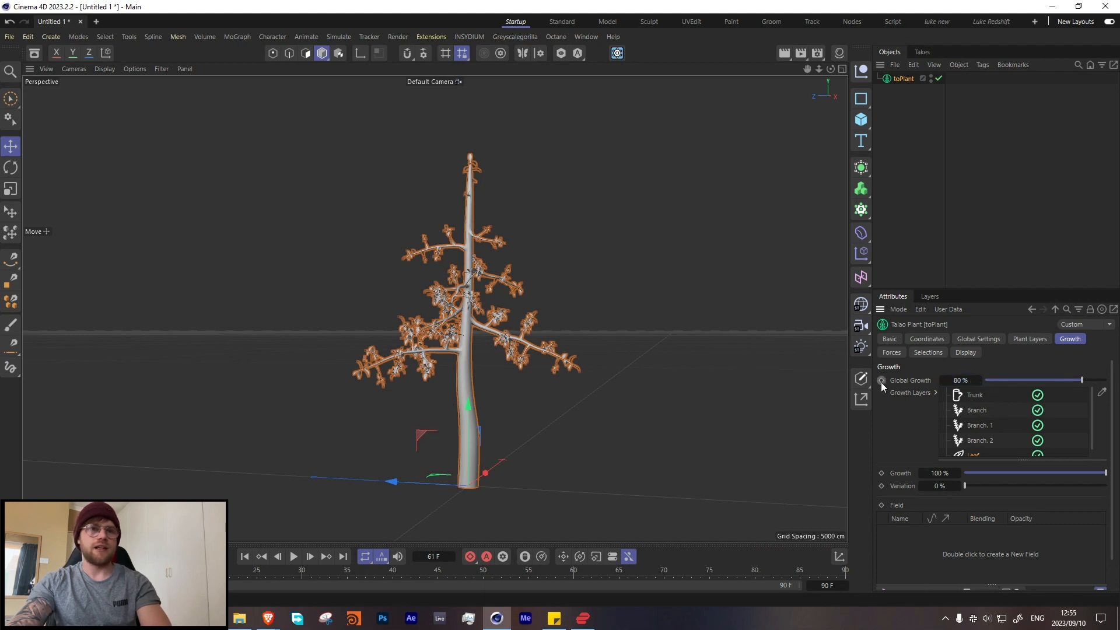
left_click(845, 569)
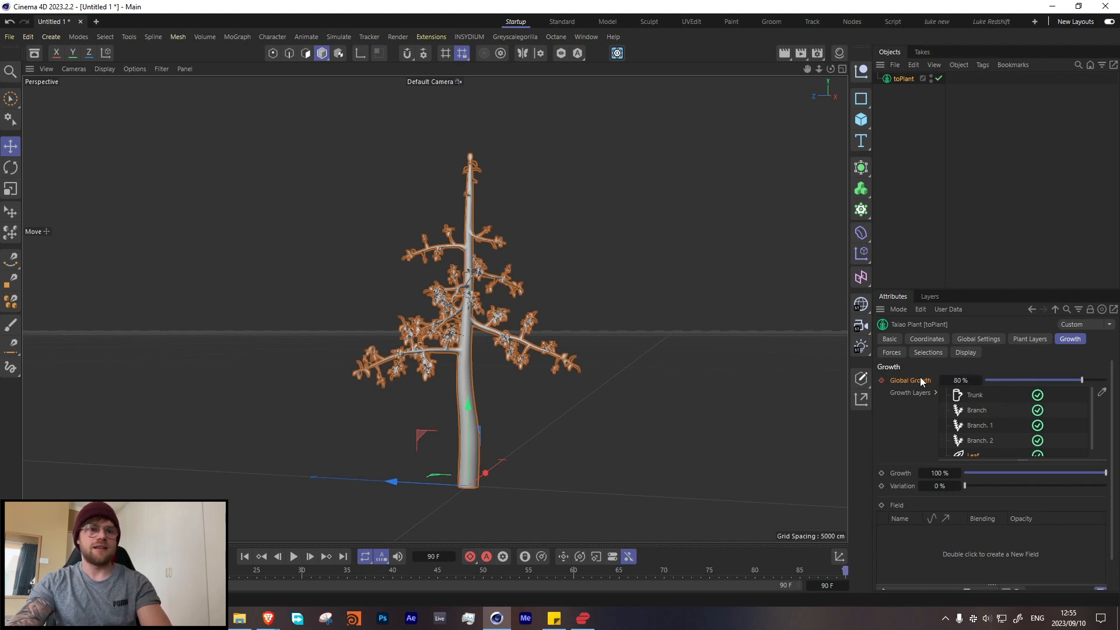
left_click_drag(952, 380, 995, 380)
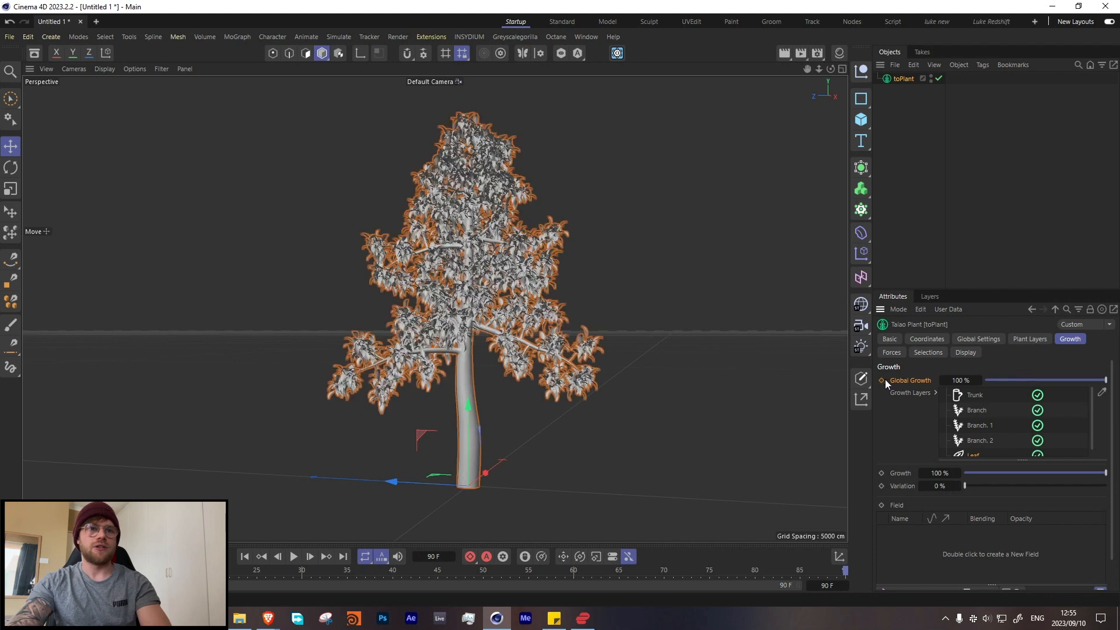
- Play the growth animation from the beginning, stop it partway, and deselect the plant to view the result
left_click(244, 557)
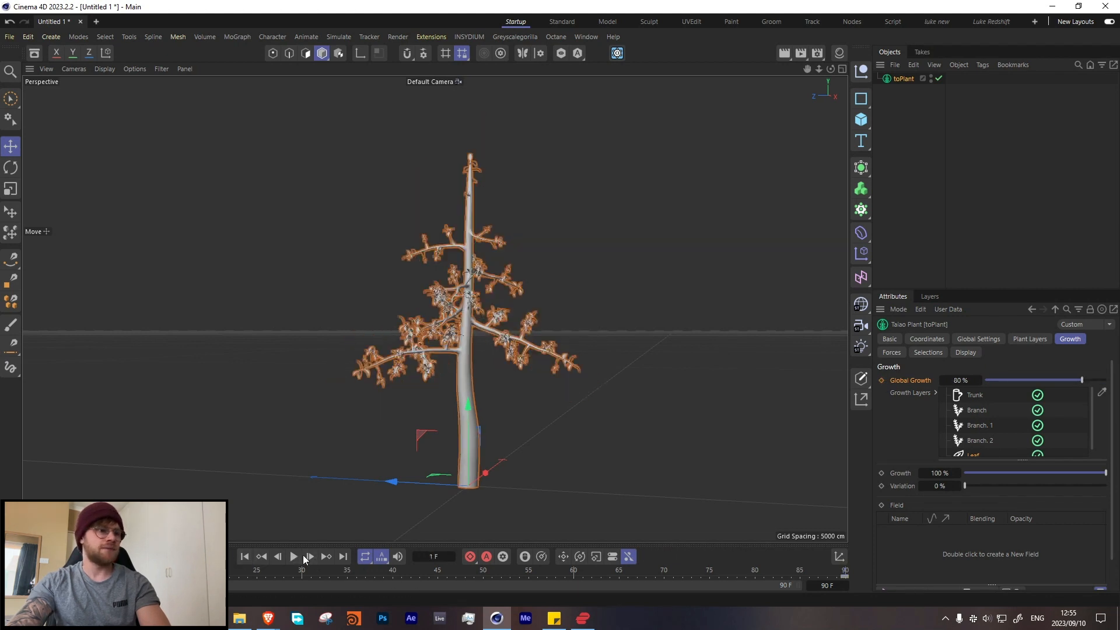
left_click(294, 557)
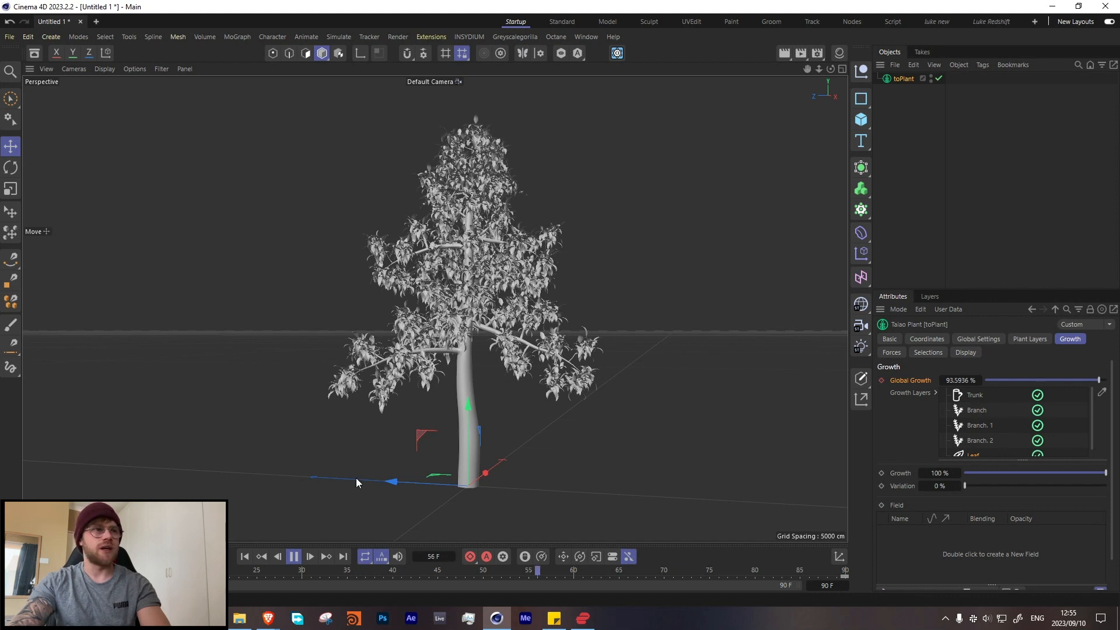
left_click(295, 561)
left_click(967, 213)
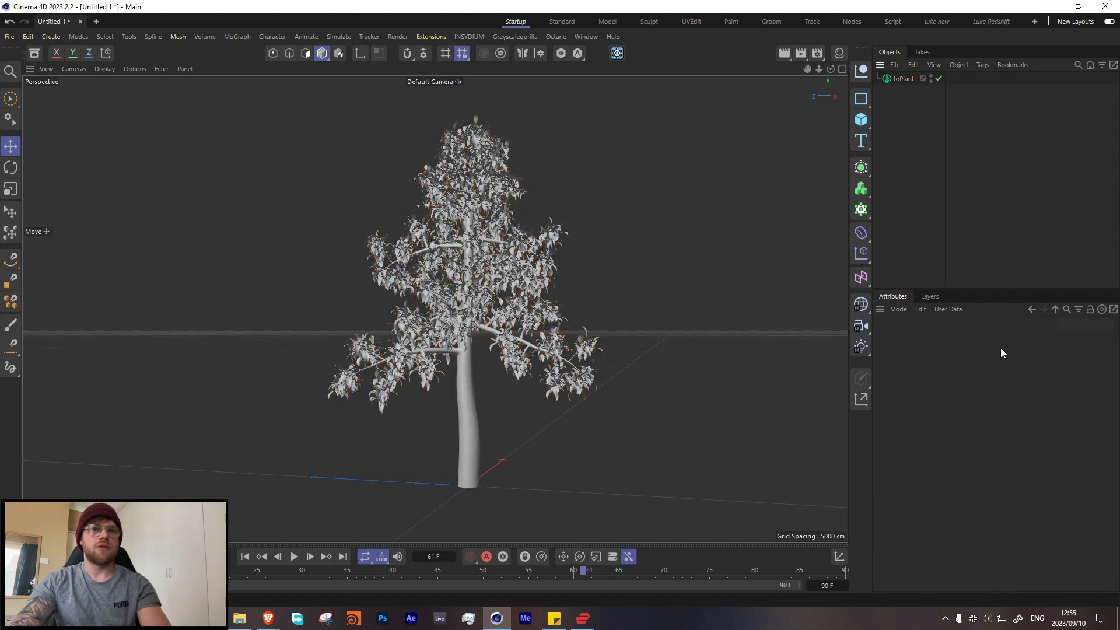
- Reselect the plant and disable the Branch. 2 layer in its plant layers
left_click(904, 80)
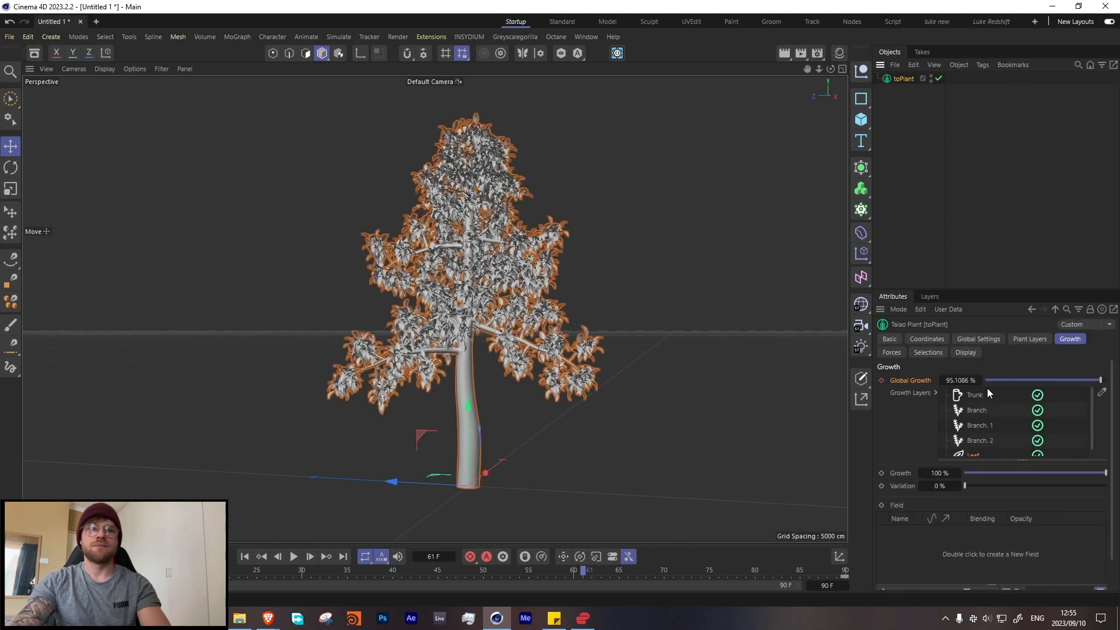
left_click(1028, 339)
left_click(1062, 424)
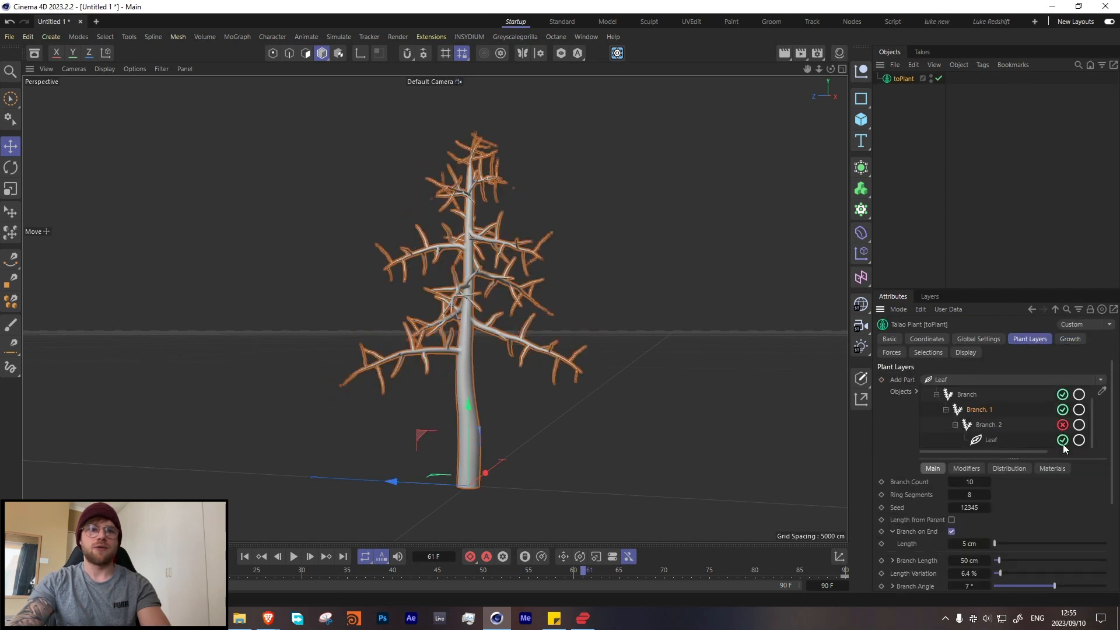
- Disable the Leaf layer as well, play the growth animation, and stop it partway
left_click(1062, 440)
left_click(293, 557)
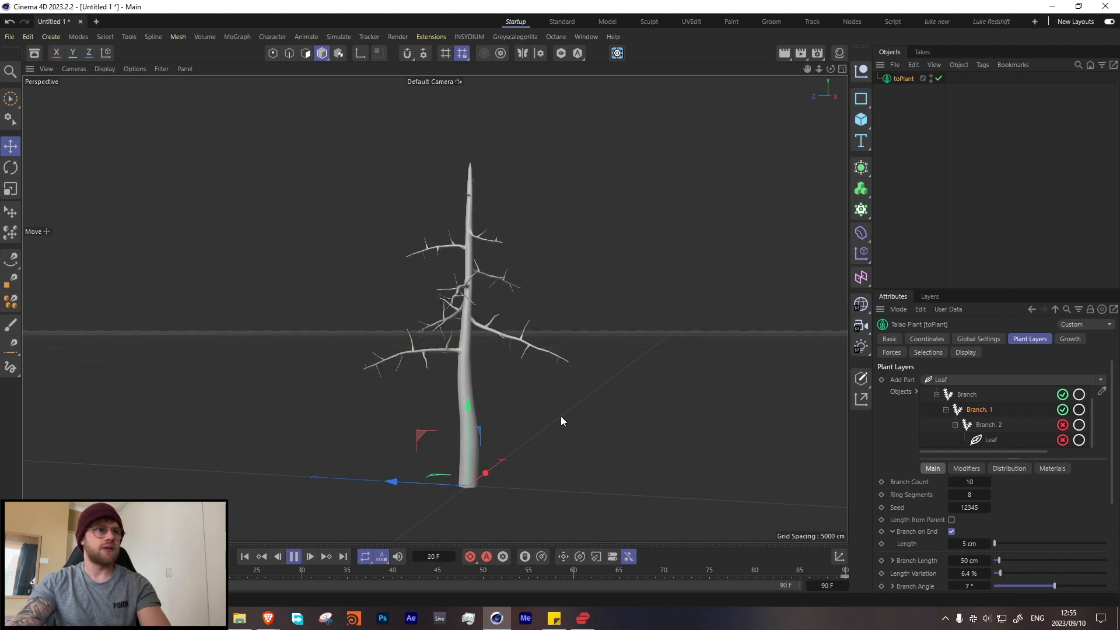
left_click(293, 557)
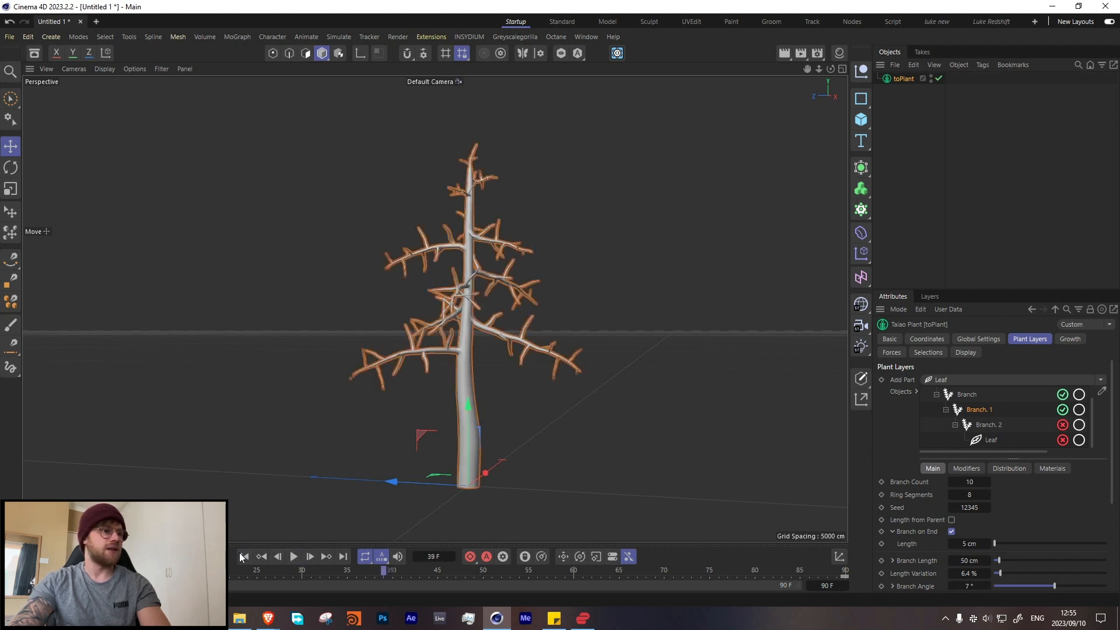
- Keyframe the plant's Global Scale at 1 on frame 90 in its Global Settings
left_click(962, 339)
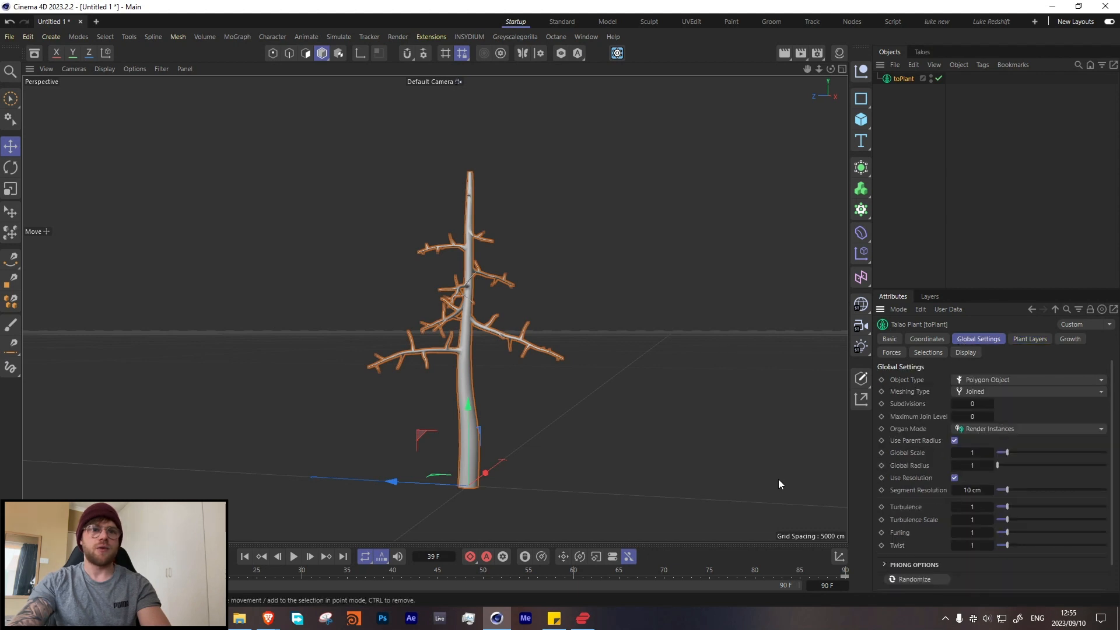
left_click(1073, 340)
left_click(980, 338)
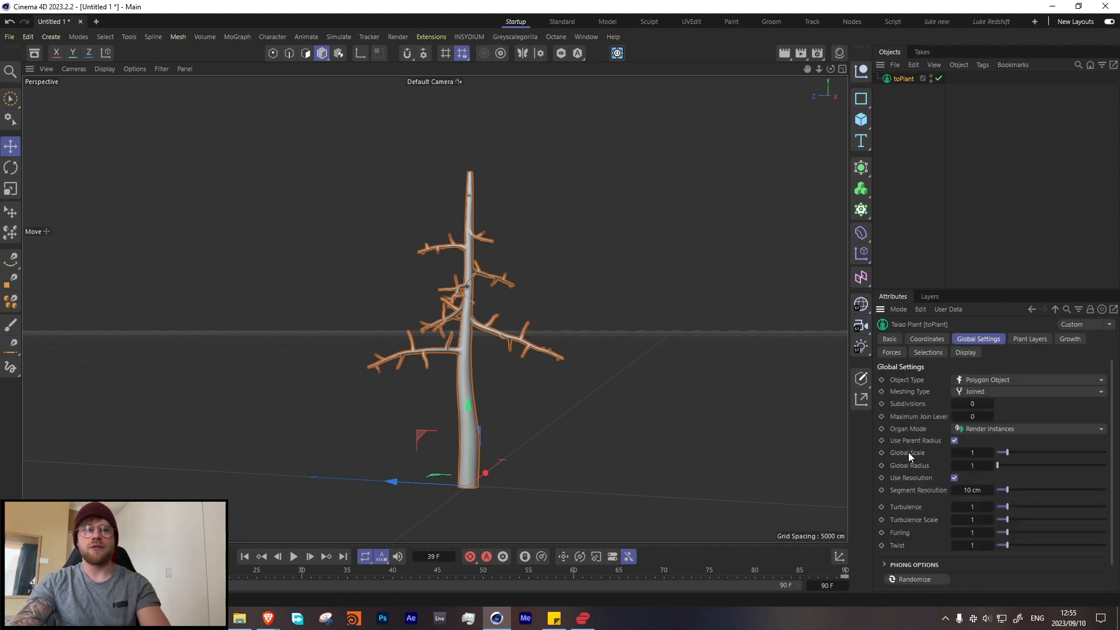
left_click(843, 573)
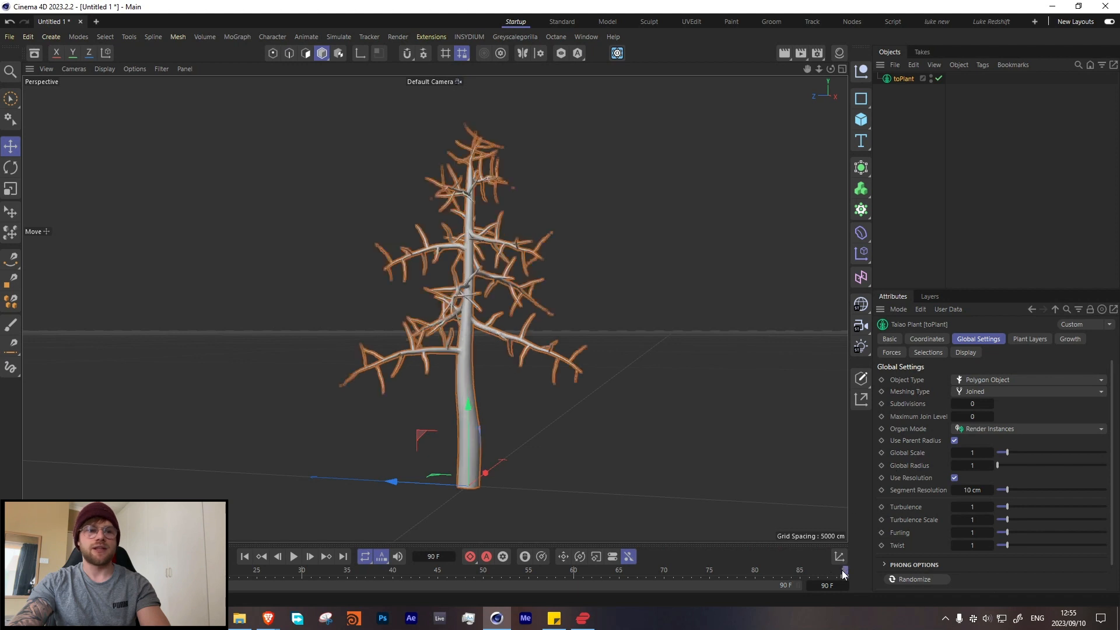
left_click(882, 453)
- Keyframe Global Scale at 0.1 at the start of the timeline, then deselect the plant and preview the growth up to frame 61
left_click(247, 556)
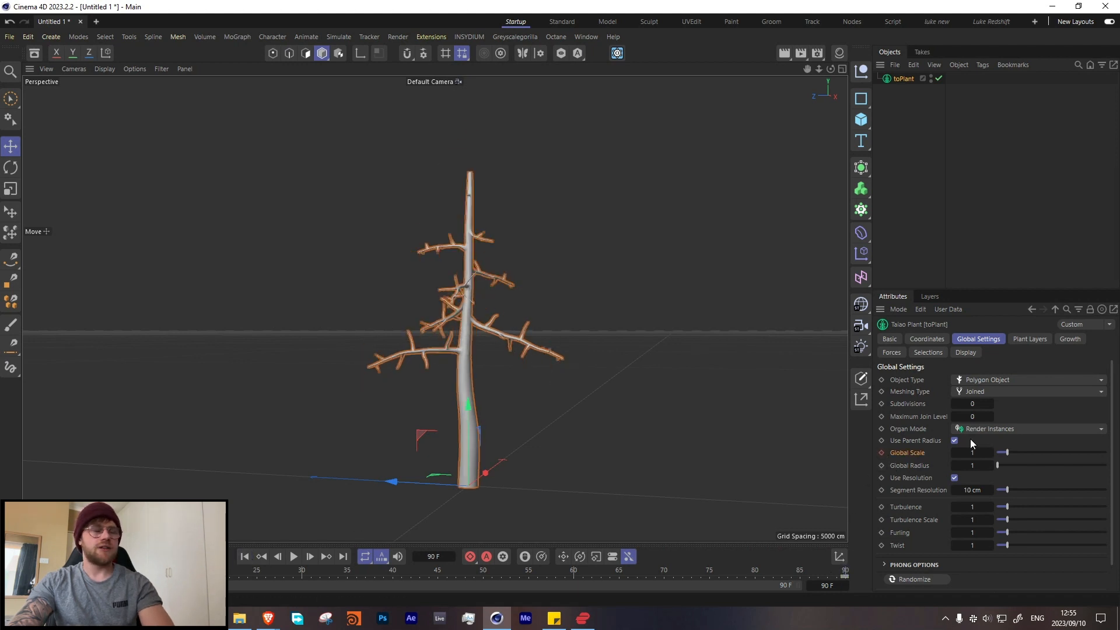
double_click(982, 454)
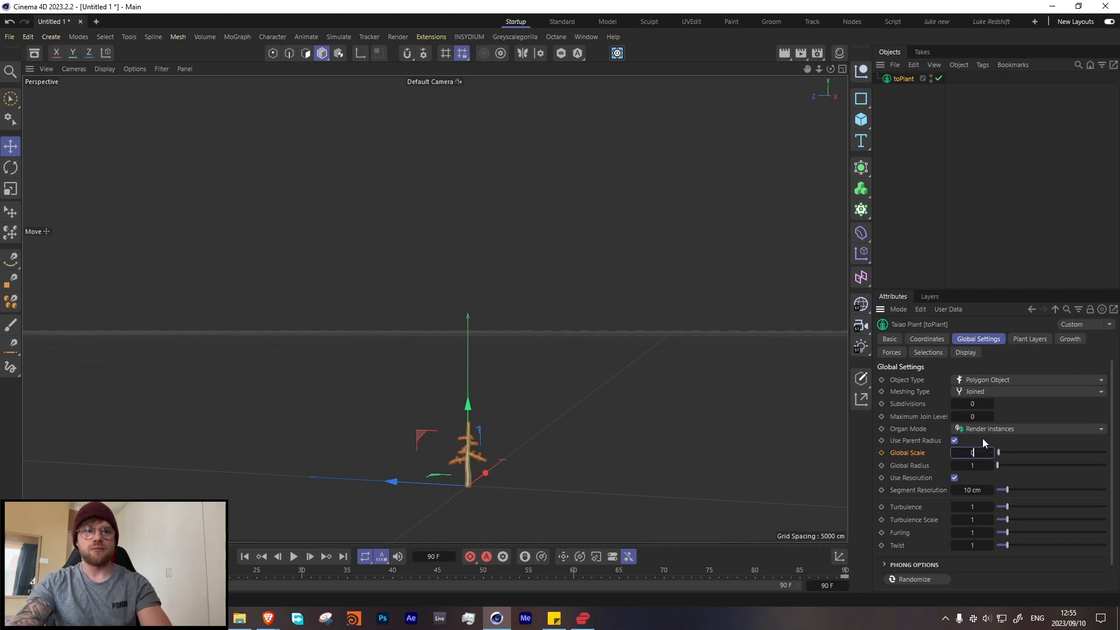
key("Return")
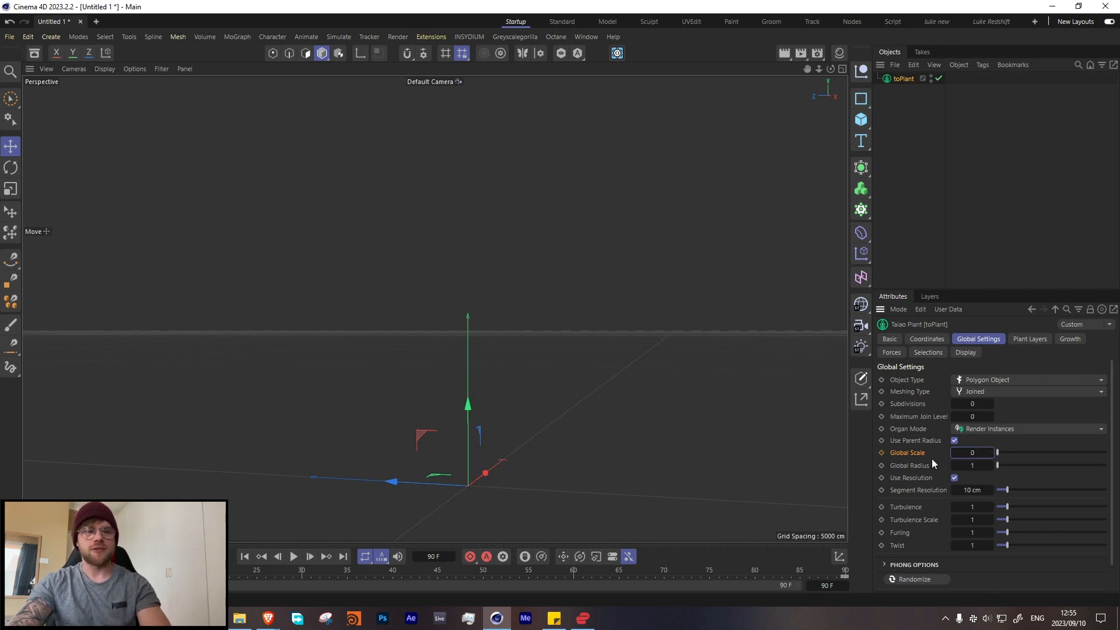
type("0.1")
key("Return")
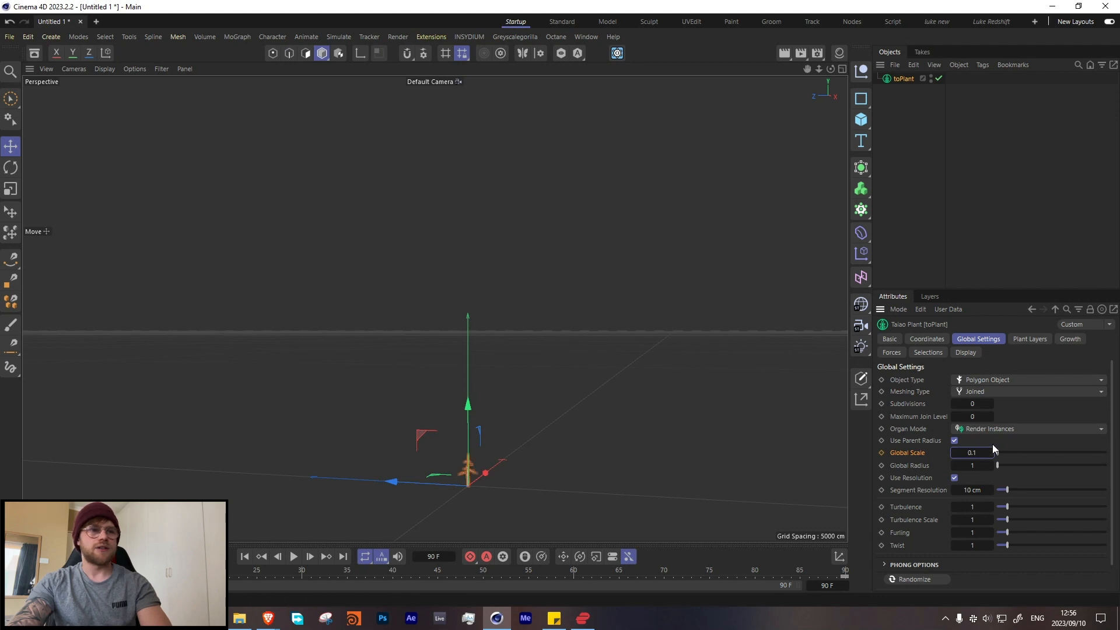
left_click(881, 453)
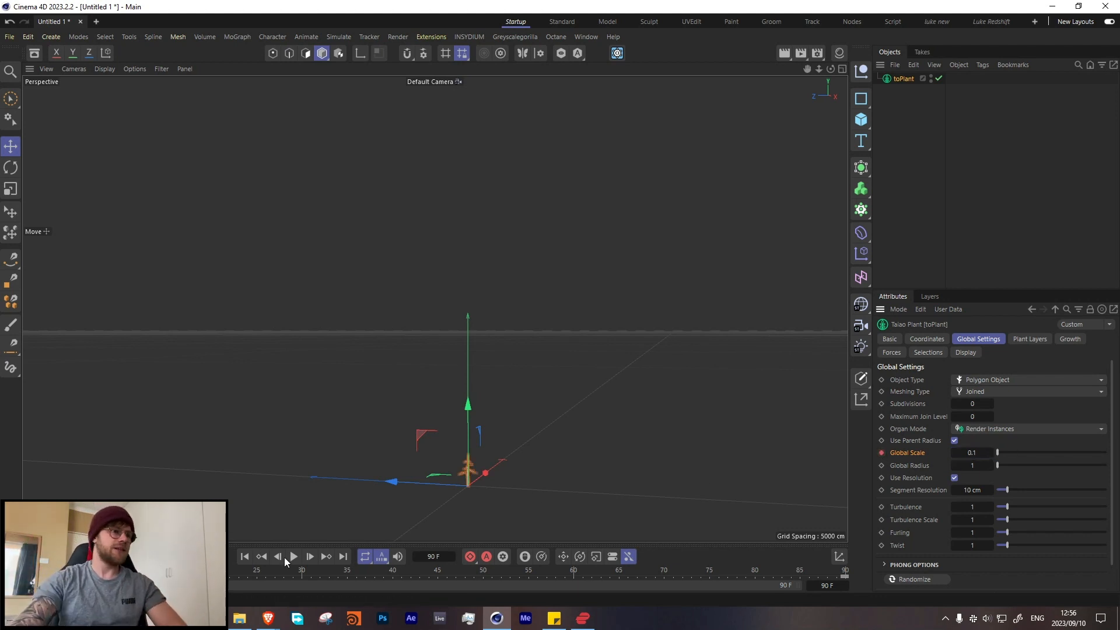
left_click(894, 257)
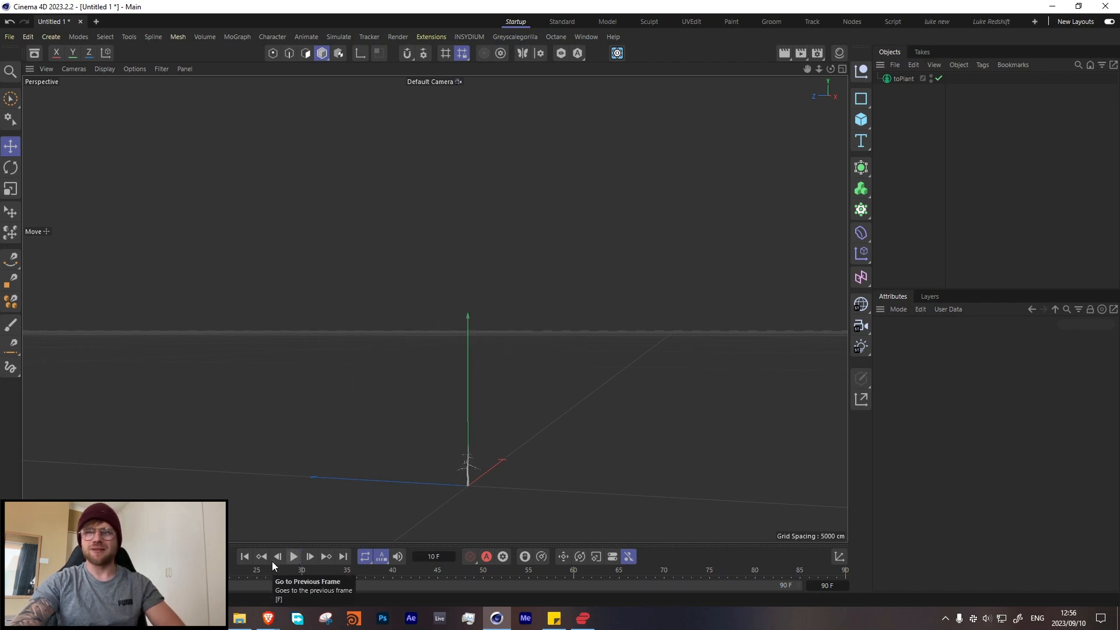
left_click_drag(317, 569, 583, 570)
- Reselect the plant and keyframe the Trunk layer's Furling modifier on frame 90 with Angle 6° and Bias 12%
left_click(903, 78)
left_click(1030, 339)
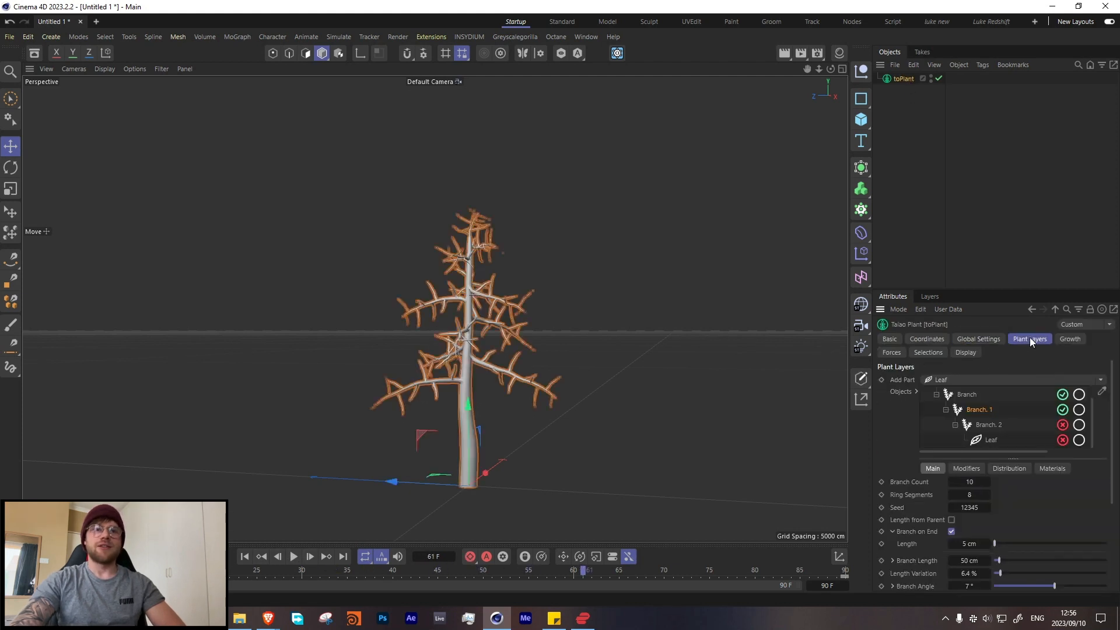
scroll(971, 416, "up", 1)
left_click(956, 400)
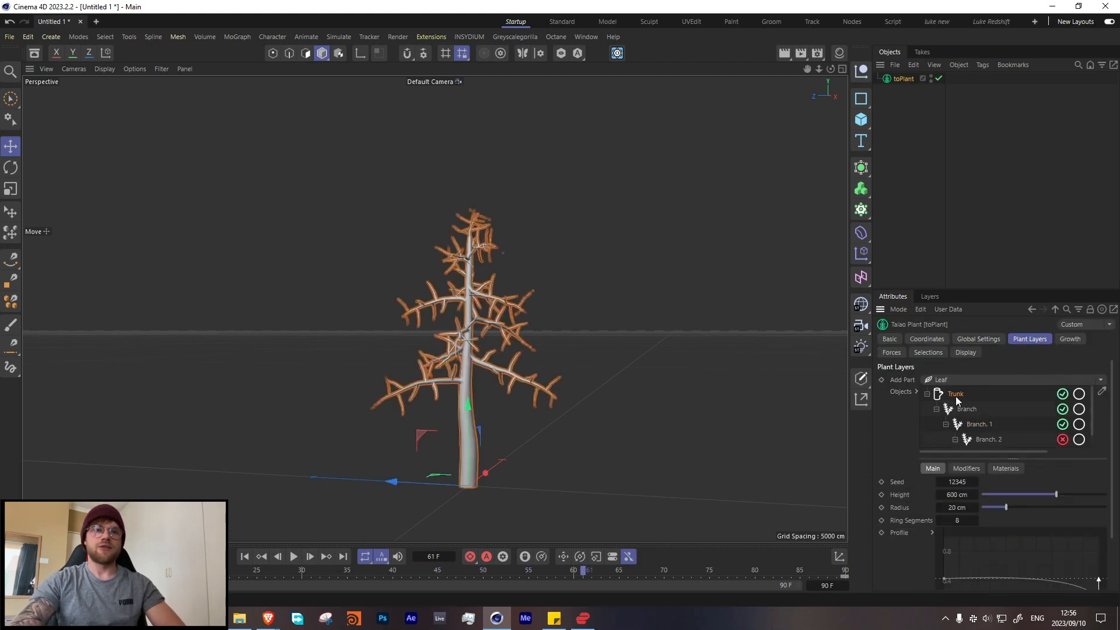
left_click(967, 469)
left_click(934, 469)
left_click(964, 469)
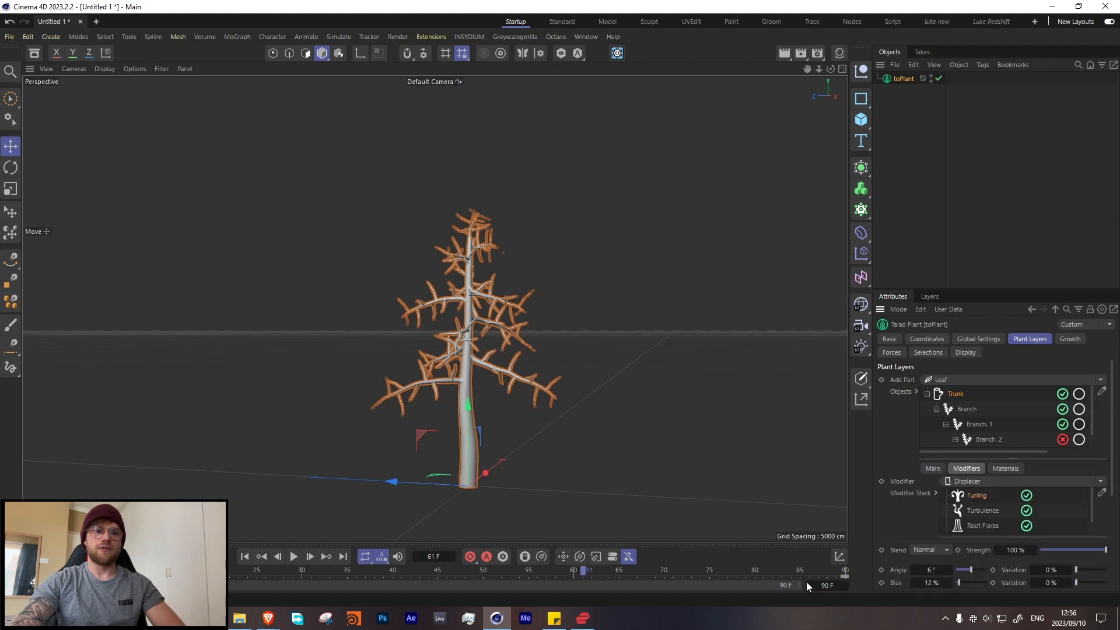
left_click(845, 574)
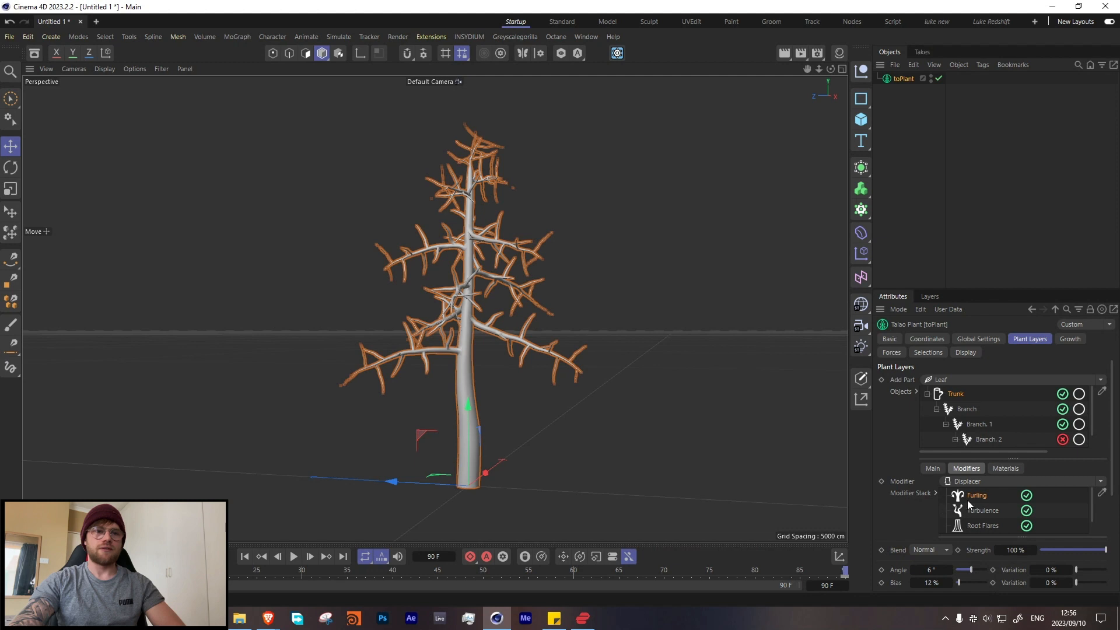
left_click(882, 570)
left_click(882, 582)
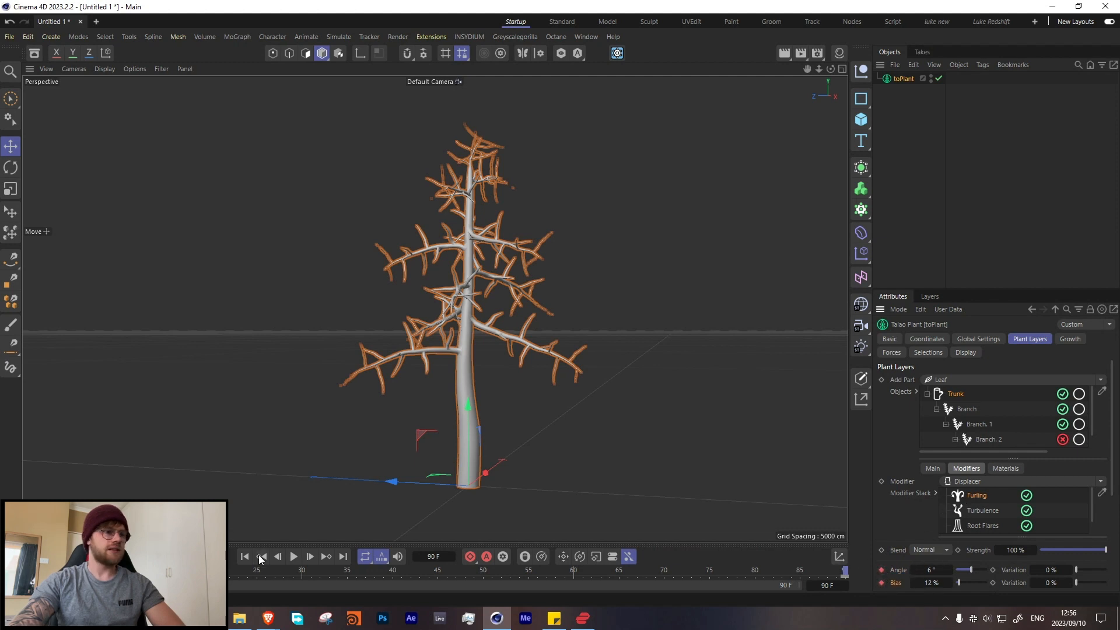
- Keyframe the trunk's Furling Angle at 140° and Bias at 0% on frame 50, and move both keys to frame 0
left_click(482, 573)
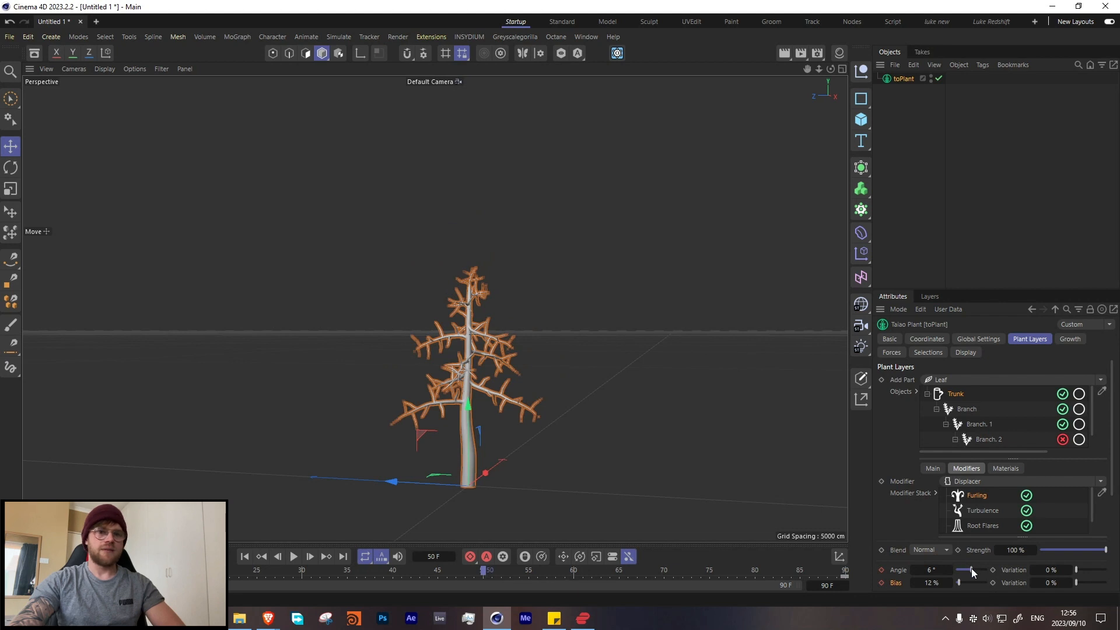
left_click_drag(972, 568, 971, 571)
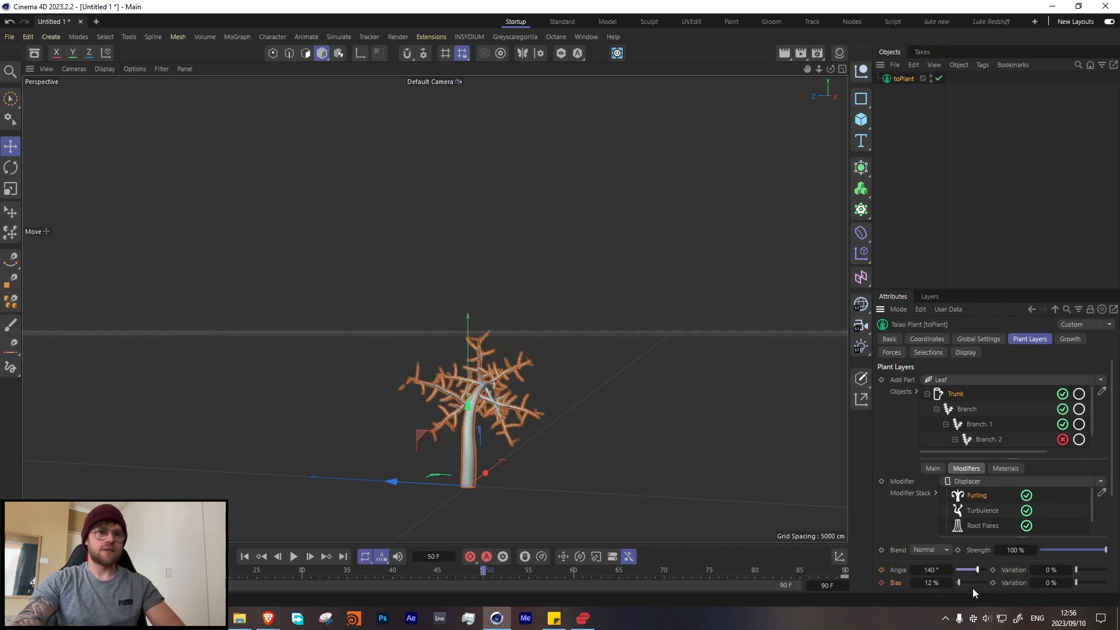
left_click_drag(960, 583, 951, 583)
left_click(881, 570)
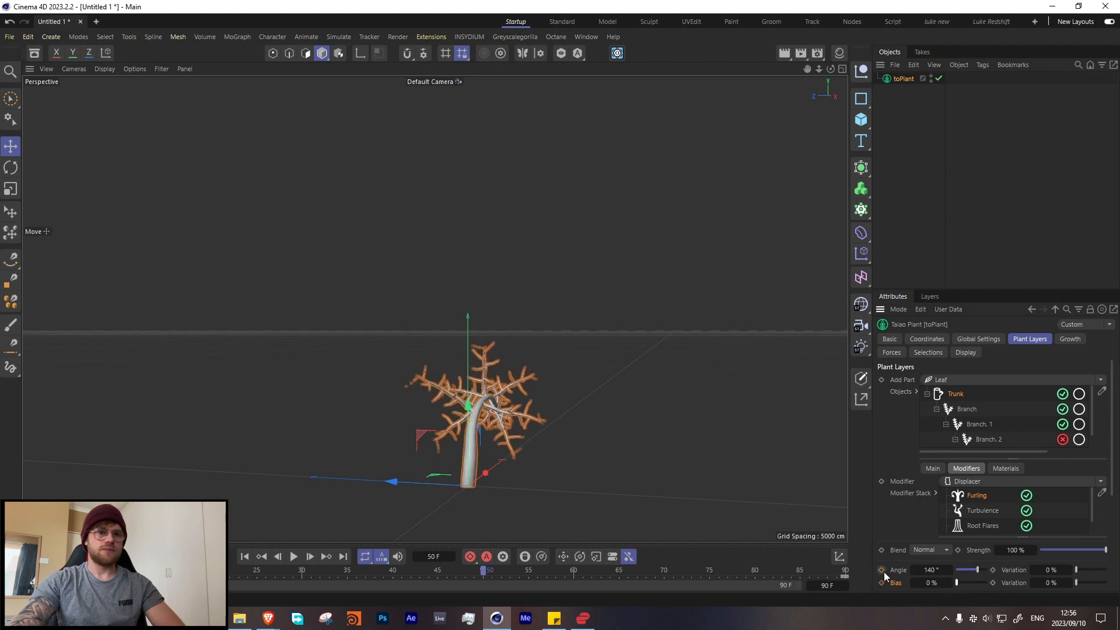
left_click(881, 582)
left_click_drag(483, 577, 29, 576)
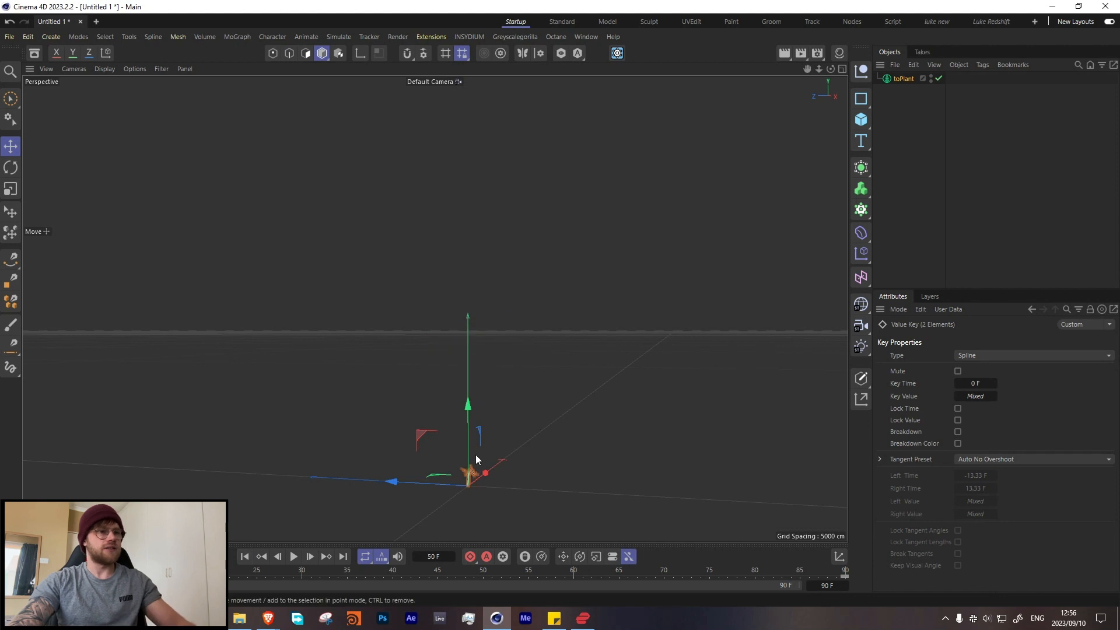
- Play the animation from a side view to check how the curled trunk unfurls, and stop it
left_click_drag(474, 456, 354, 487, "alt")
left_click(291, 558)
left_click(292, 558)
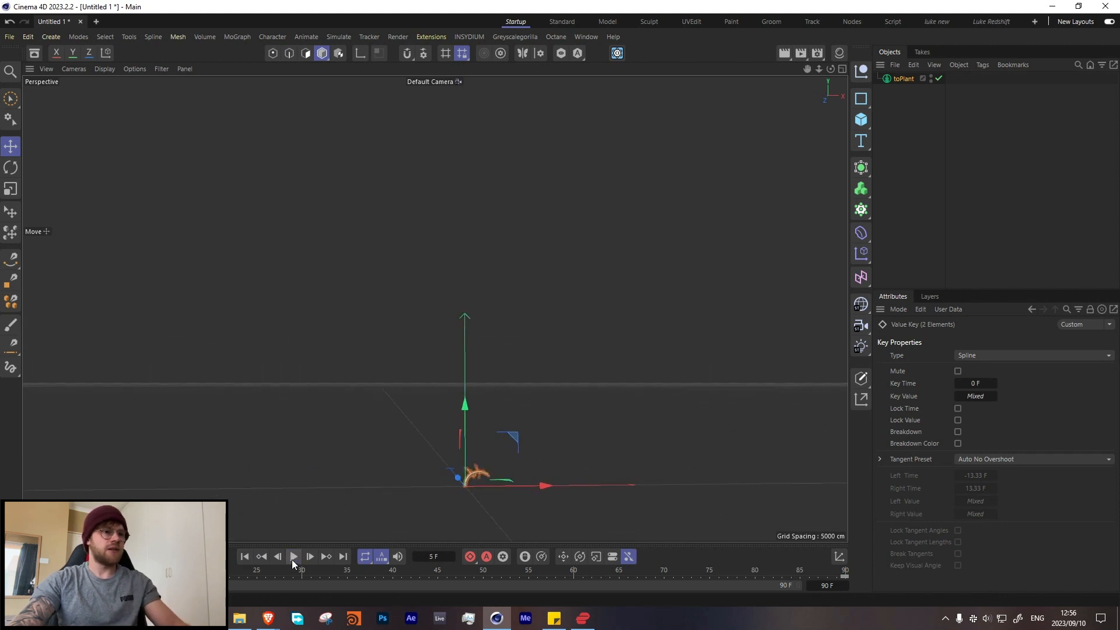
left_click(291, 558)
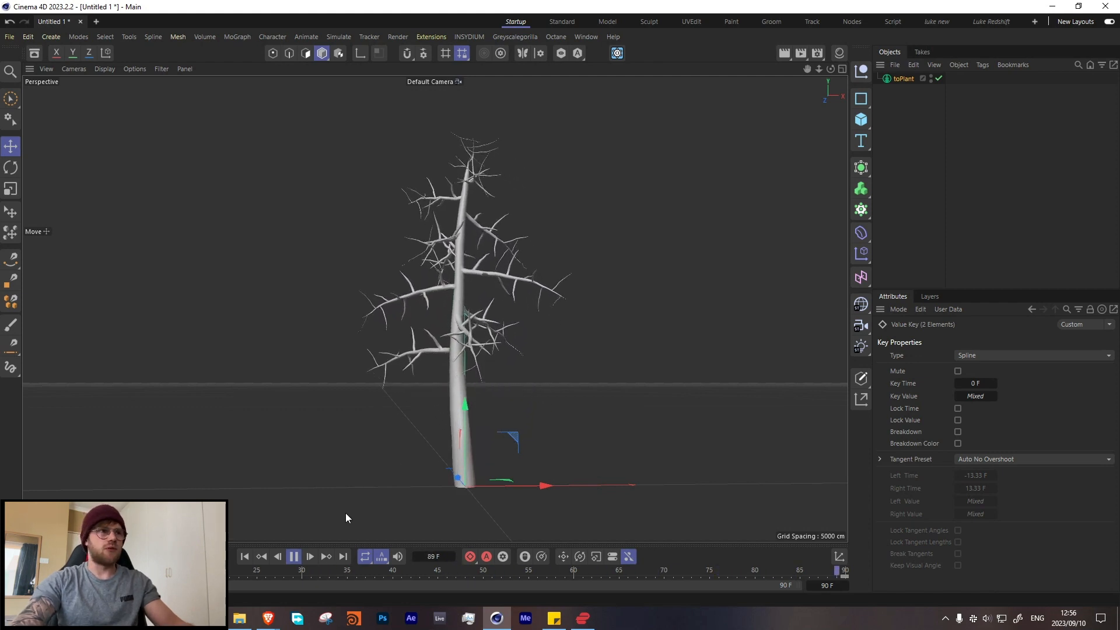
left_click(295, 558)
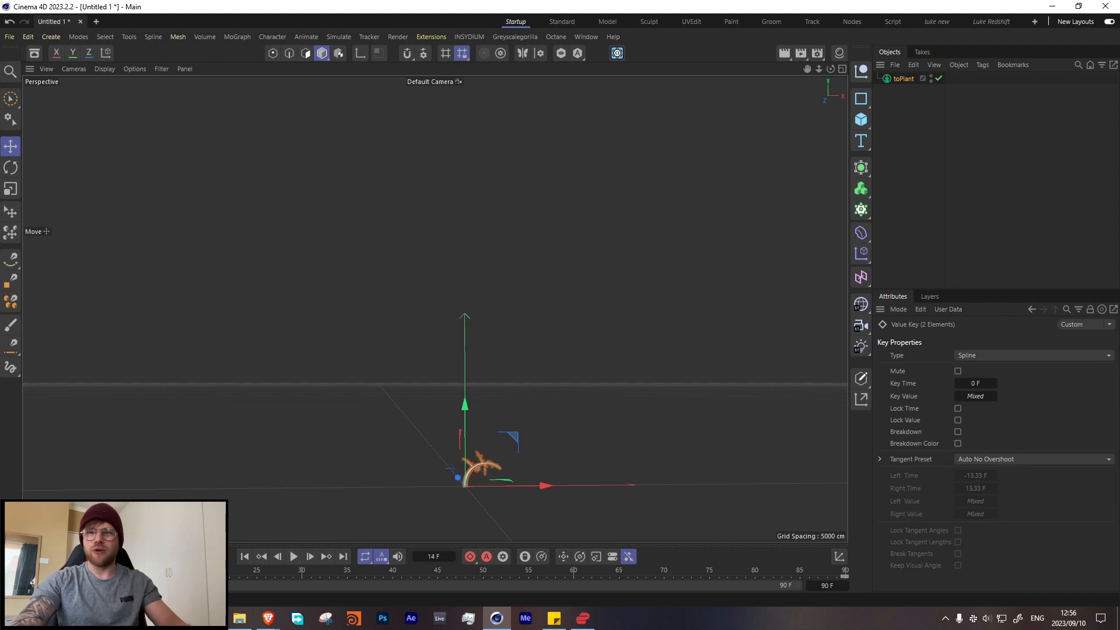
- Reselect the plant on frame 90 and keyframe the first Branch layer's Branch Angle at -10.7°
left_click_drag(156, 571, 1036, 492)
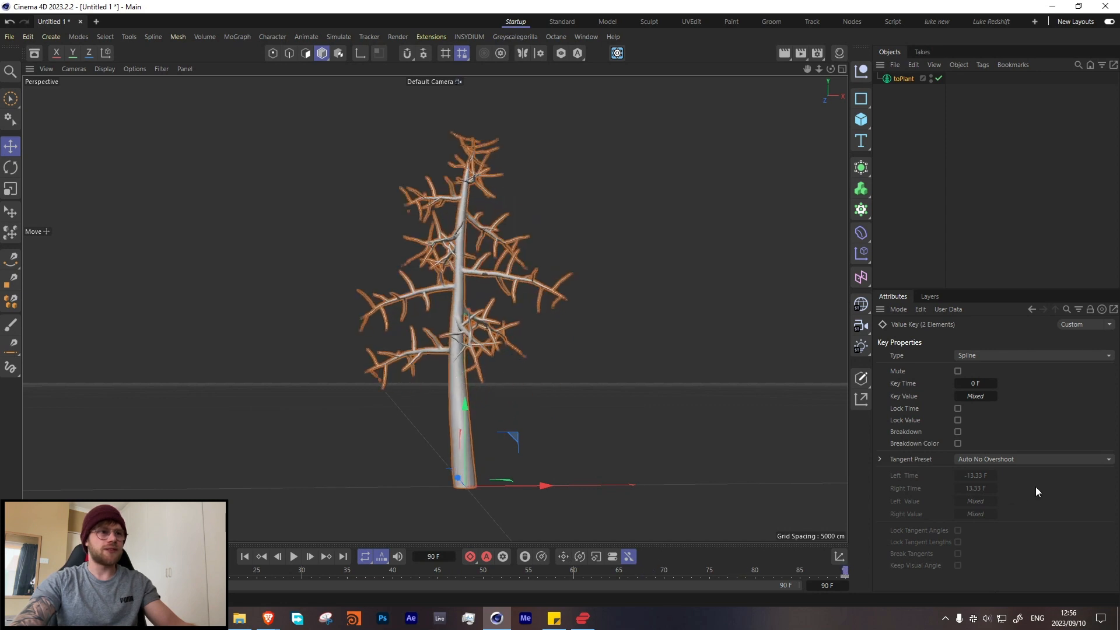
left_click(904, 79)
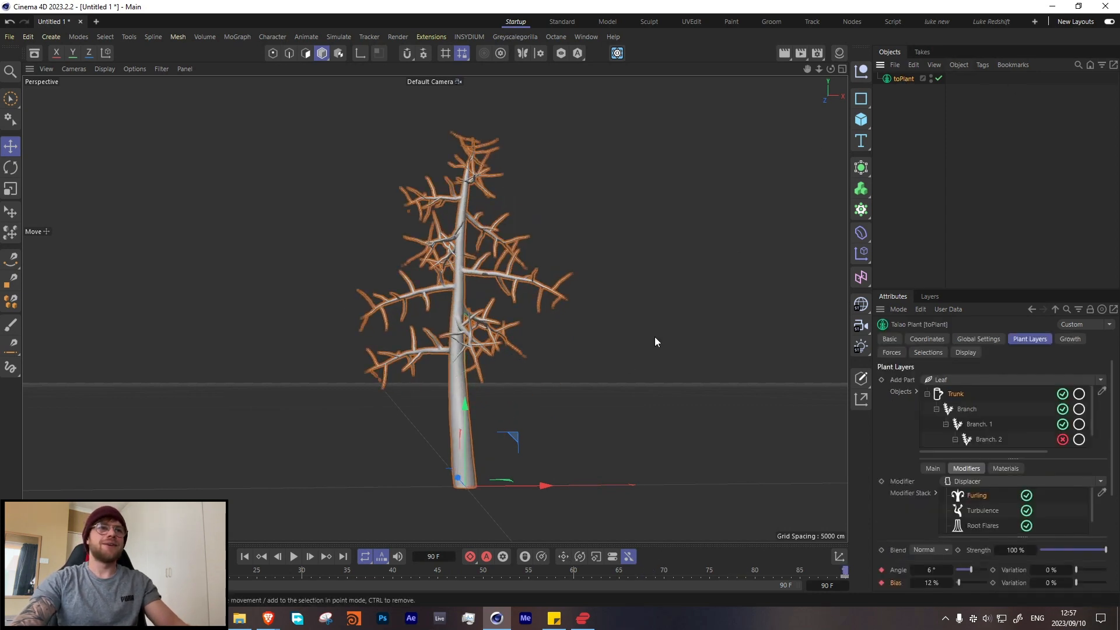
left_click(966, 410)
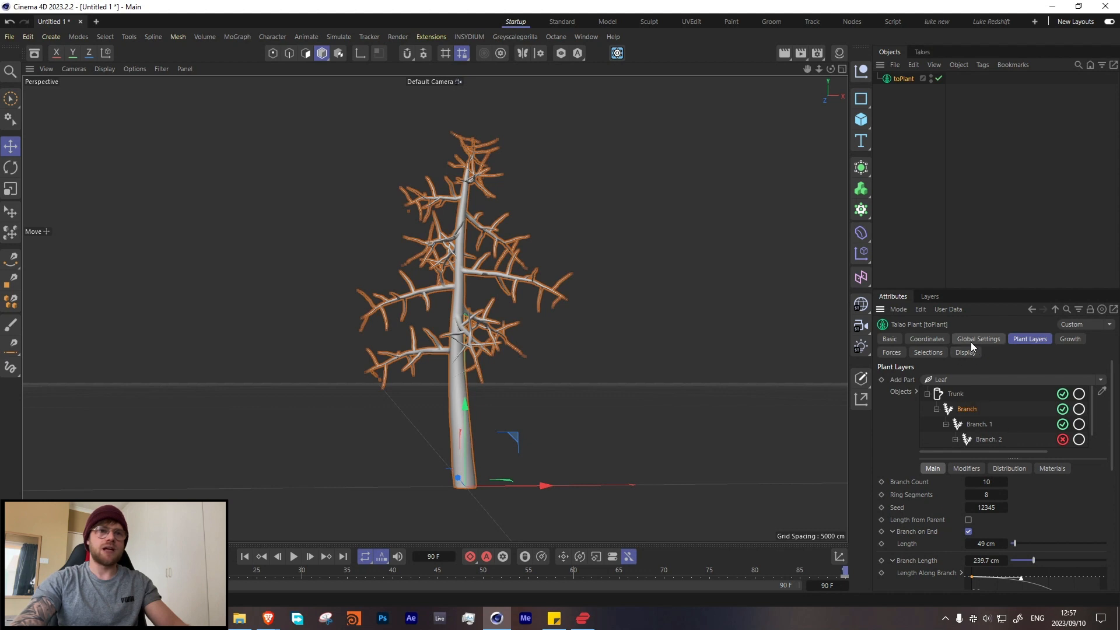
scroll(938, 559, "down", 3)
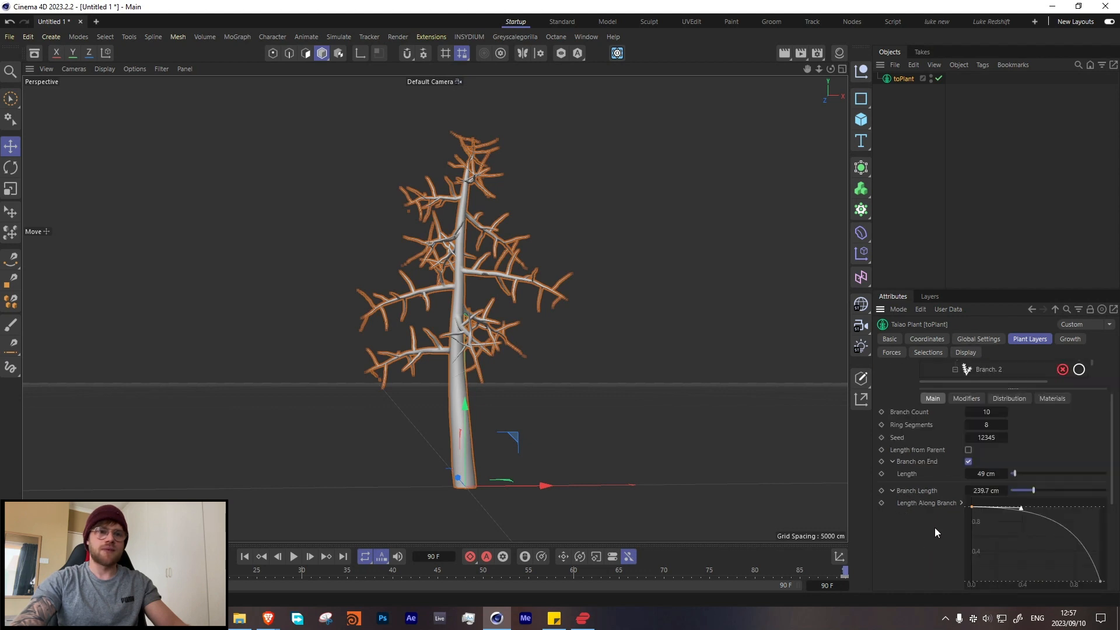
left_click(892, 491)
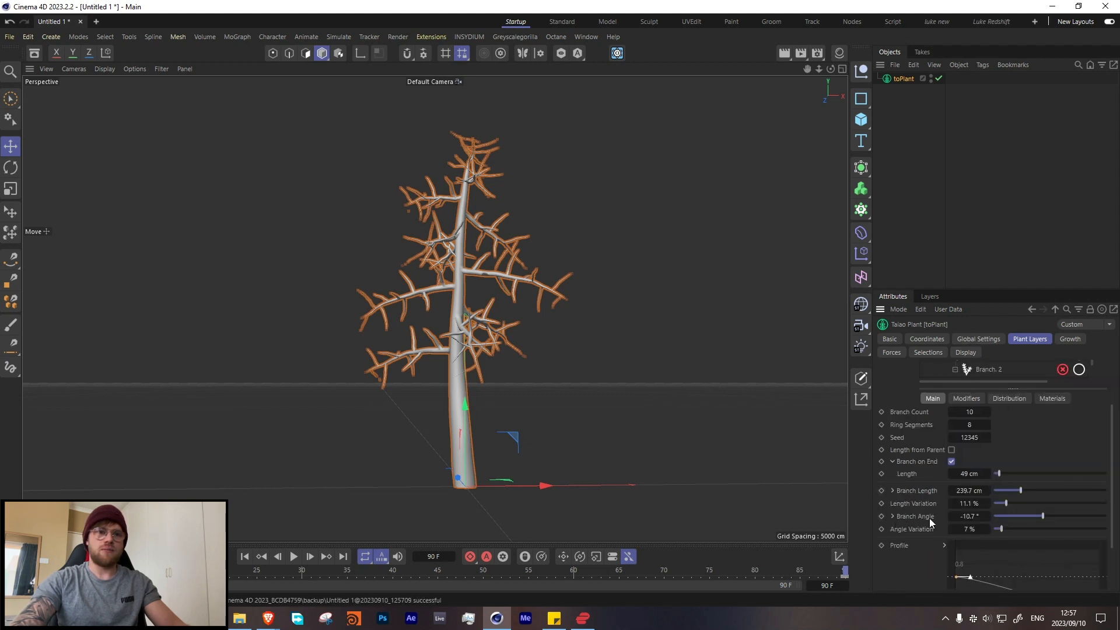
- Keyframe the Branch layer's Branch Angle at 52.4° at the start of the timeline
left_click(243, 557)
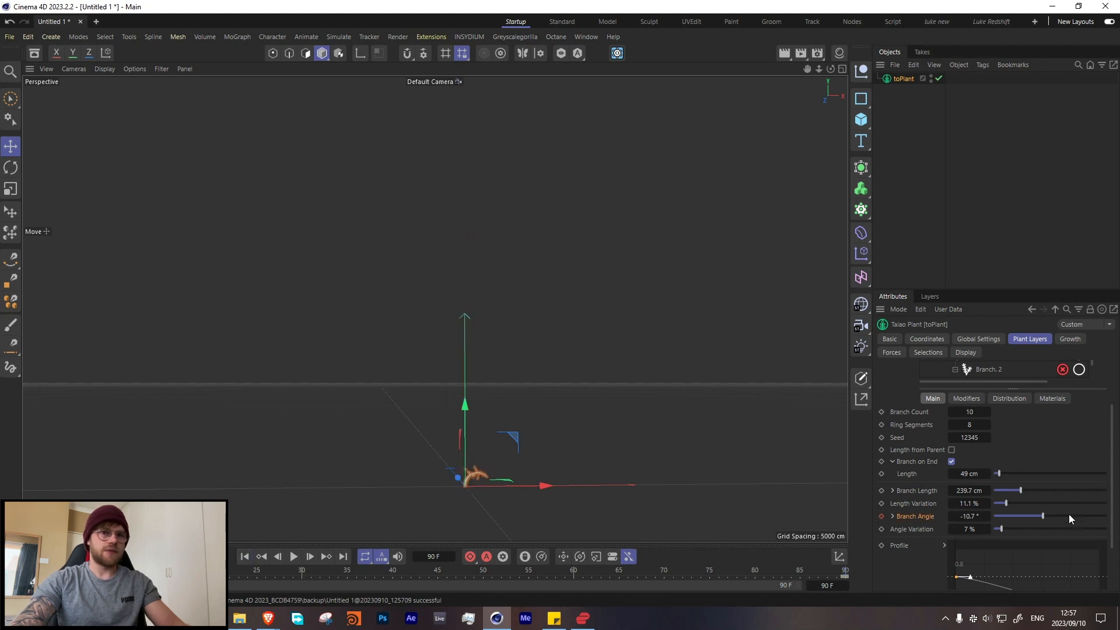
left_click_drag(1048, 516, 1080, 515)
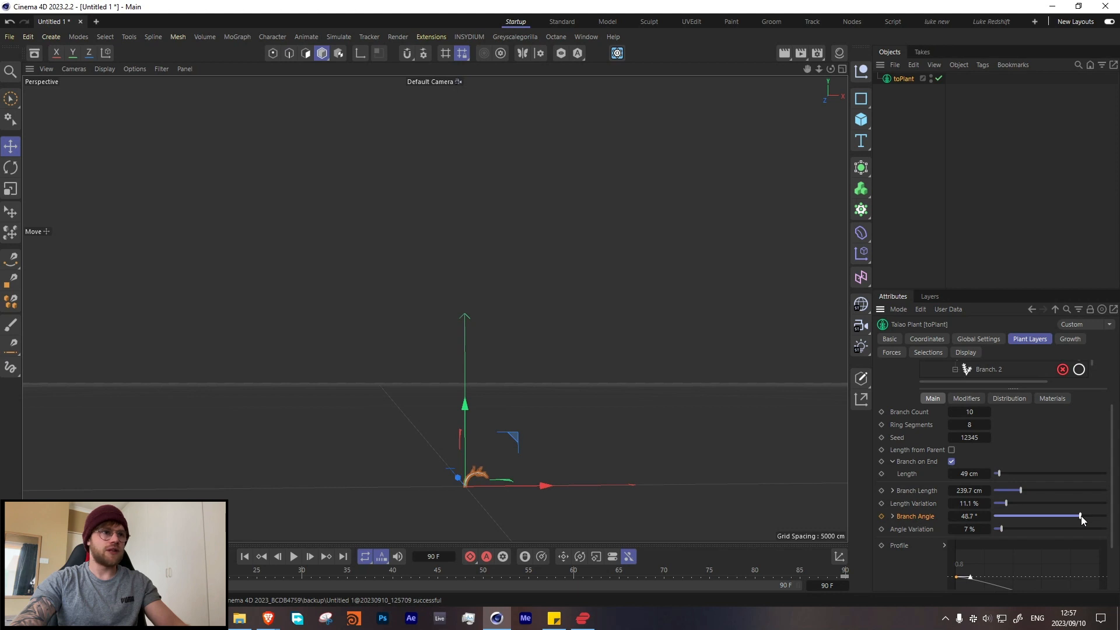
scroll(596, 451, "up", 5)
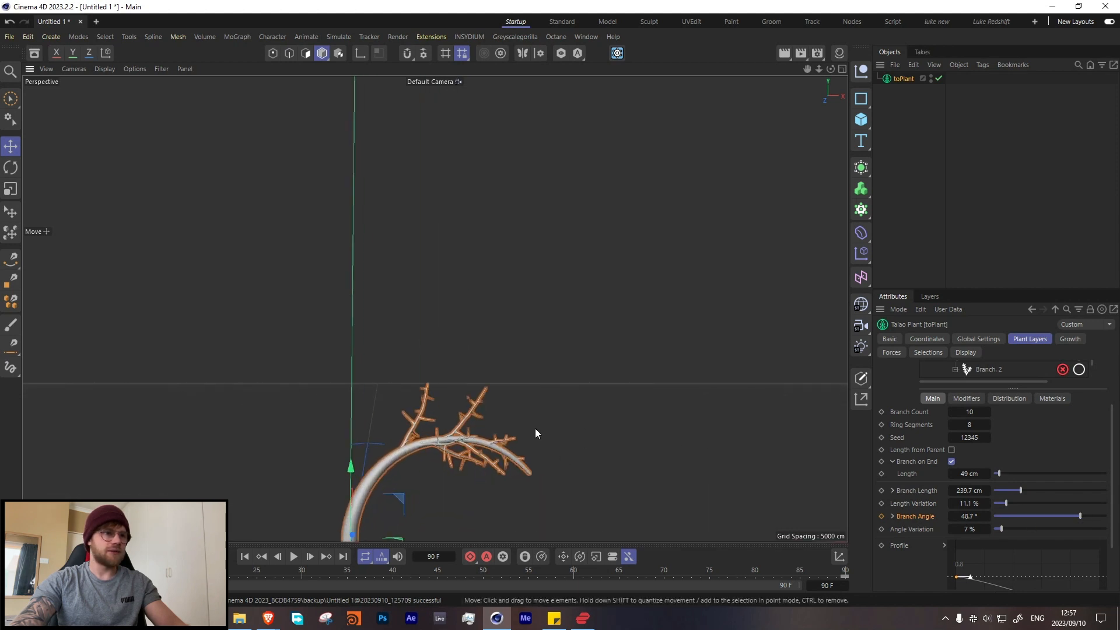
left_click_drag(1080, 516, 1082, 516)
left_click(881, 515)
- Play the animation to check how the branches open as the tree grows, and stop it near the end
scroll(445, 461, "down", 4)
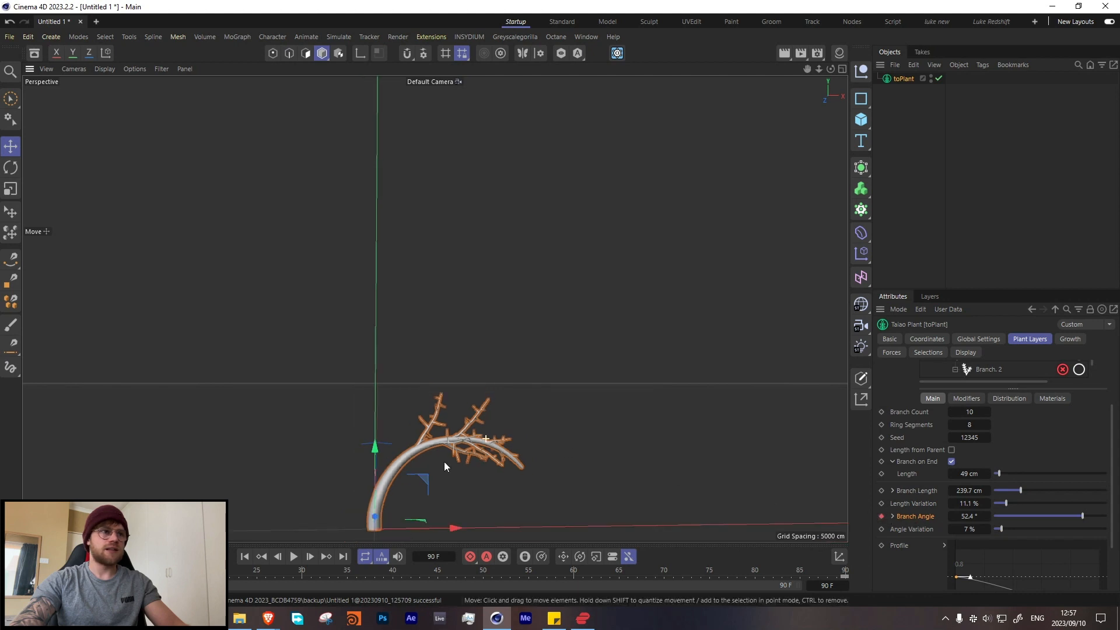
left_click(294, 556)
scroll(432, 445, "down", 3)
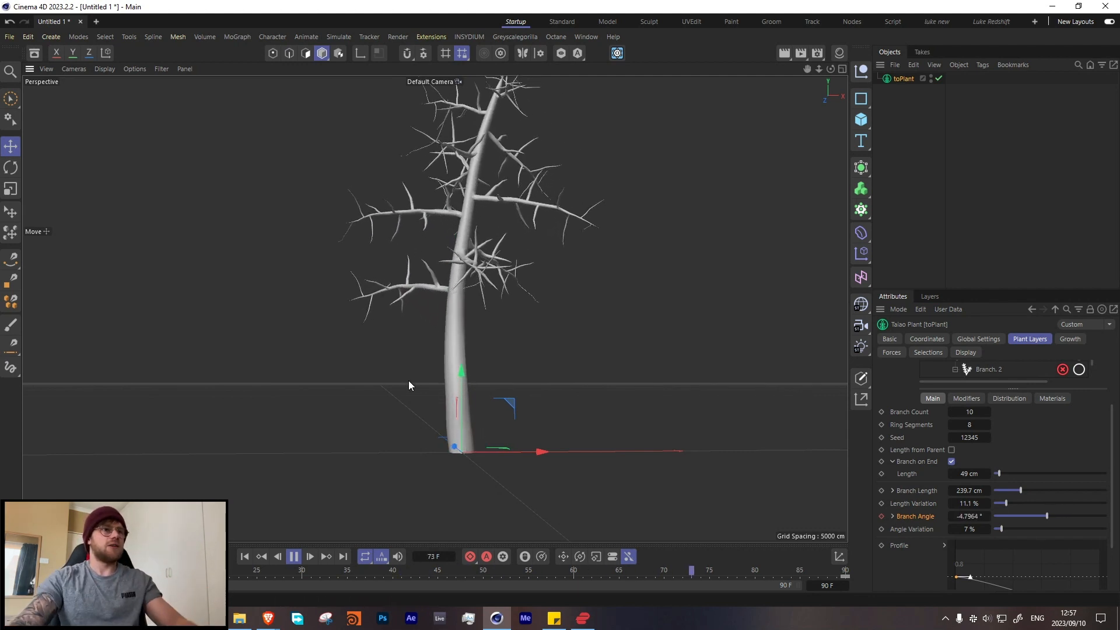
left_click(291, 559)
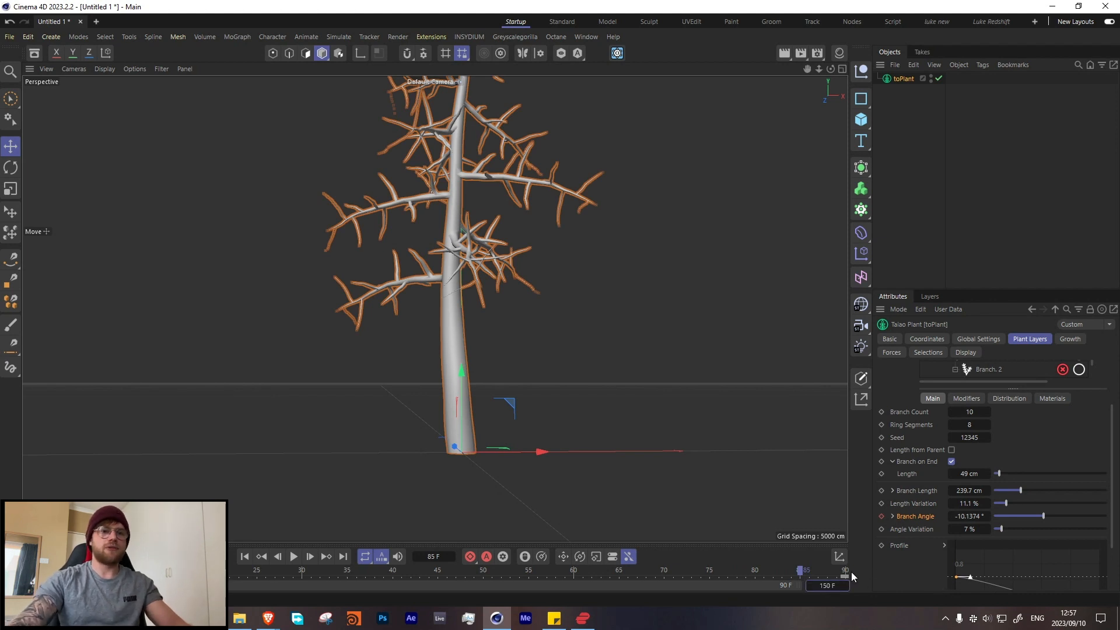
- Extend the timeline to 150 frames, frame the whole tree in view, and start playback
key("Return")
scroll(520, 333, "down", 5)
middle_click_drag(490, 347, 464, 359, "alt")
left_click(299, 559)
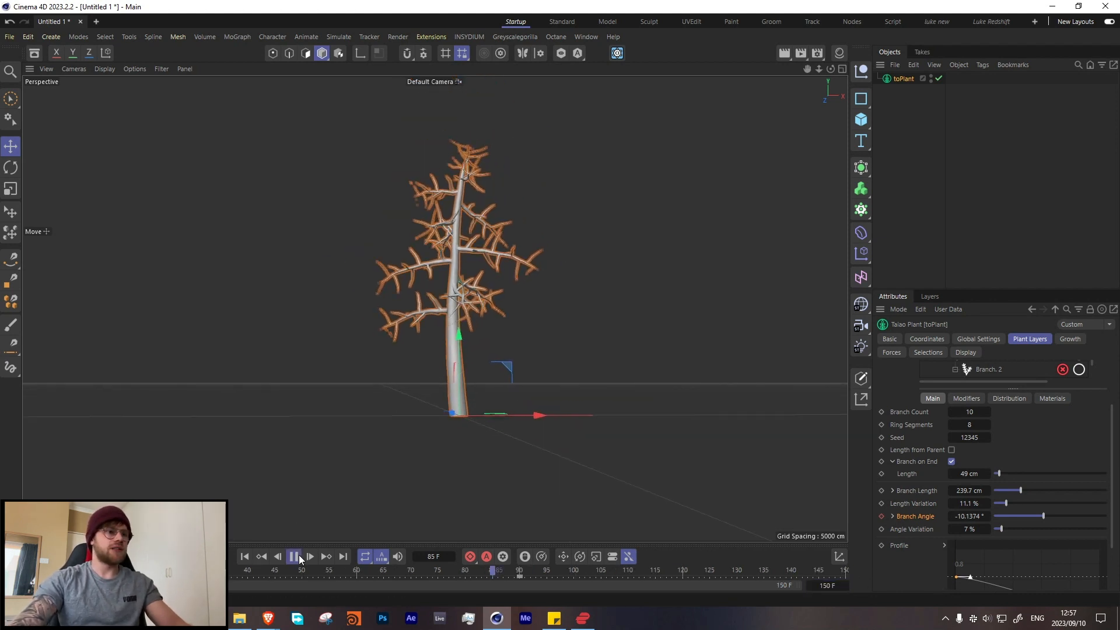
- Stop playback and try a Branch Angle of 0° for the first Branch layer on frame 120
left_click(298, 558)
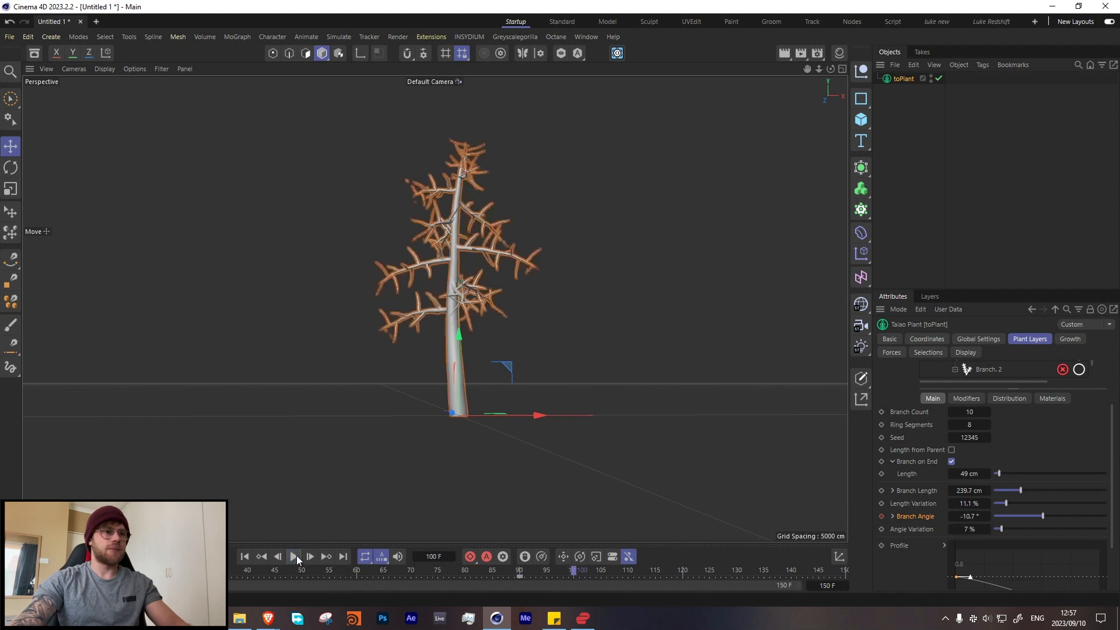
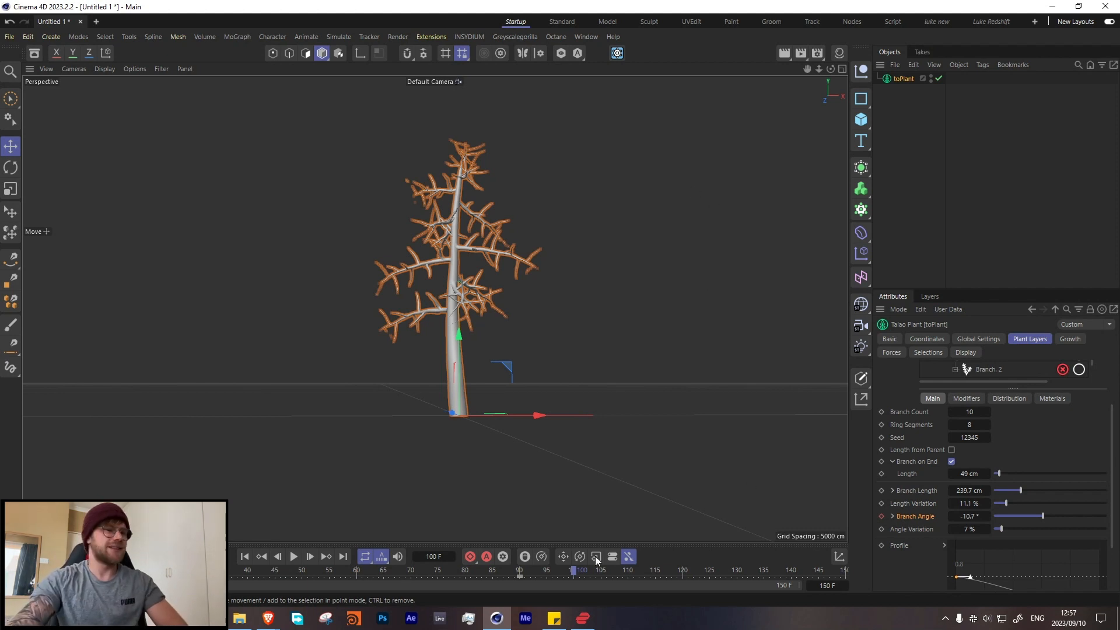
left_click_drag(669, 575, 682, 573)
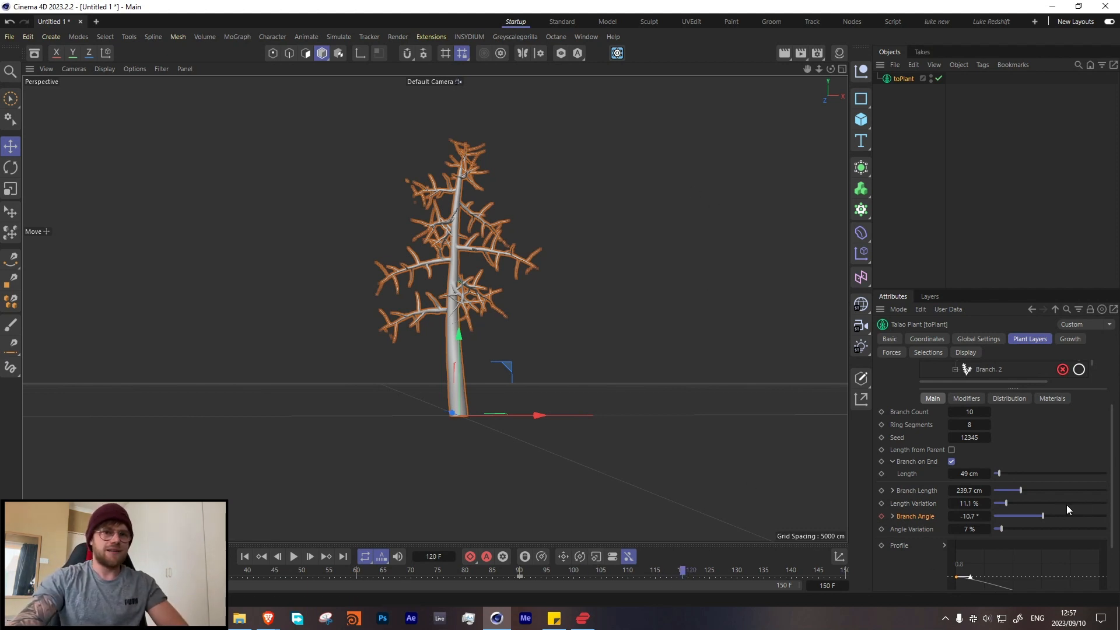
left_click(444, 572)
left_click_drag(439, 572, 585, 570)
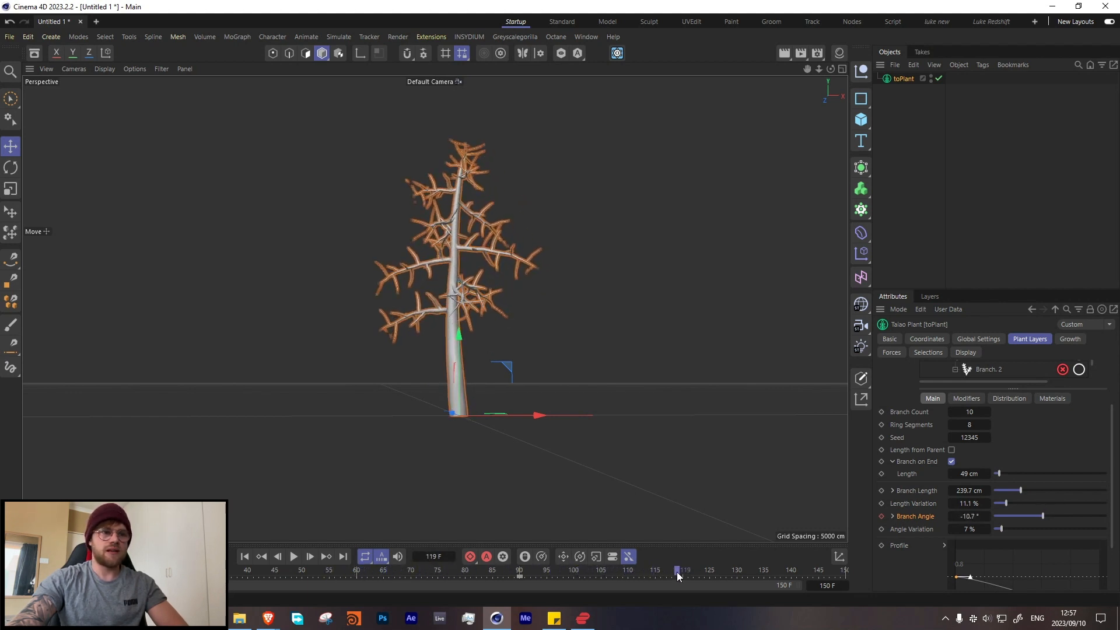
left_click(969, 517)
type("0")
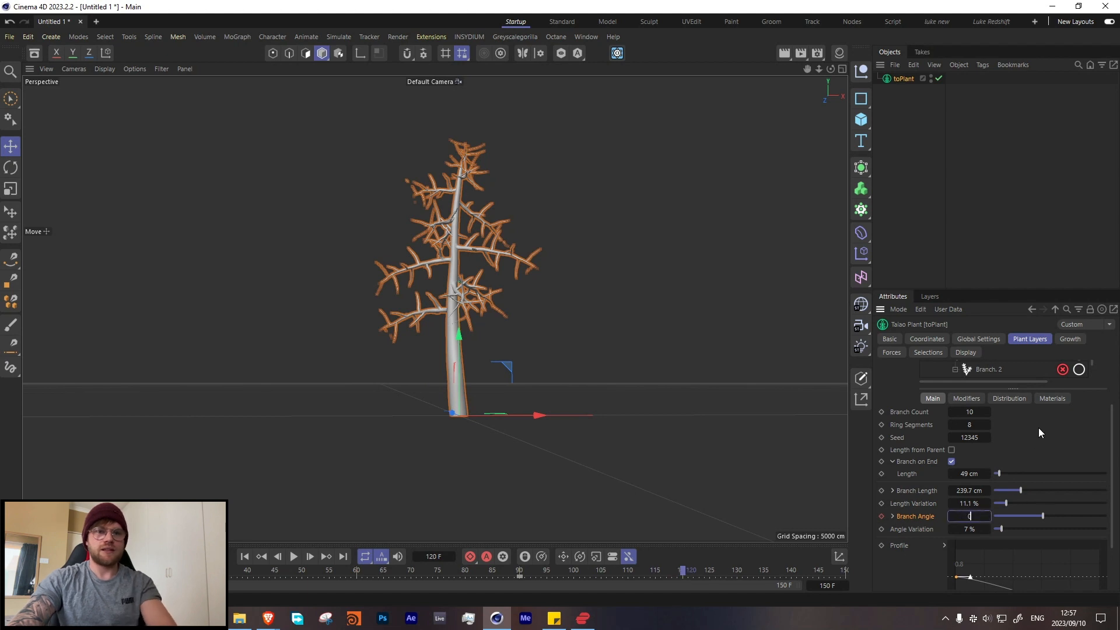
key("Return")
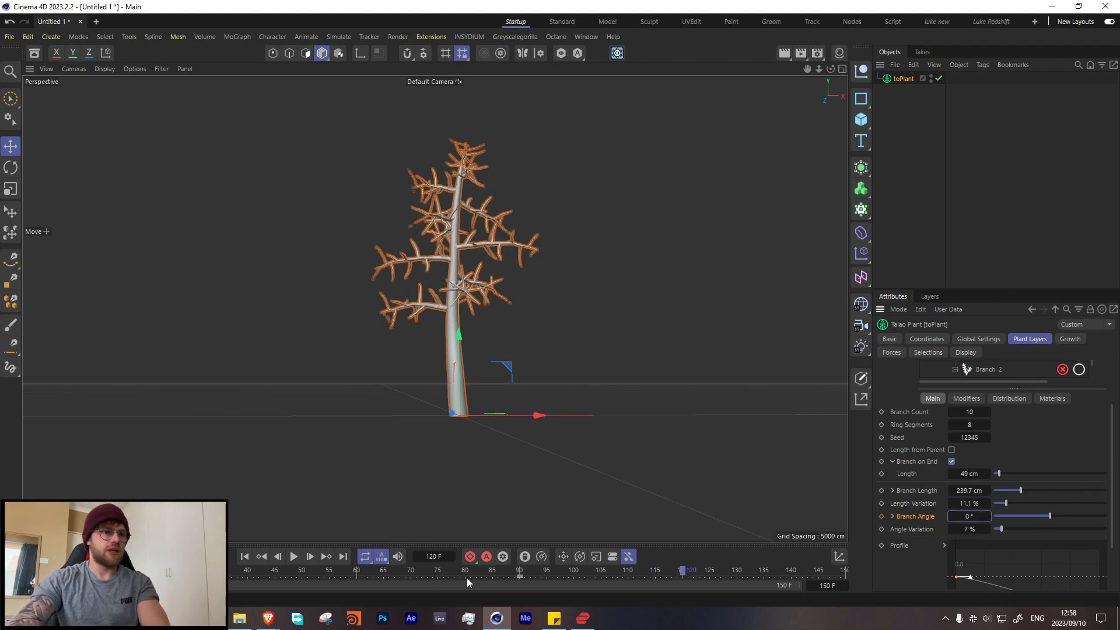
- Re-key the first Branch layer's Branch Angle at -17.2° on frame 90 and keyframe it at -5° on frame 120
left_click(516, 575)
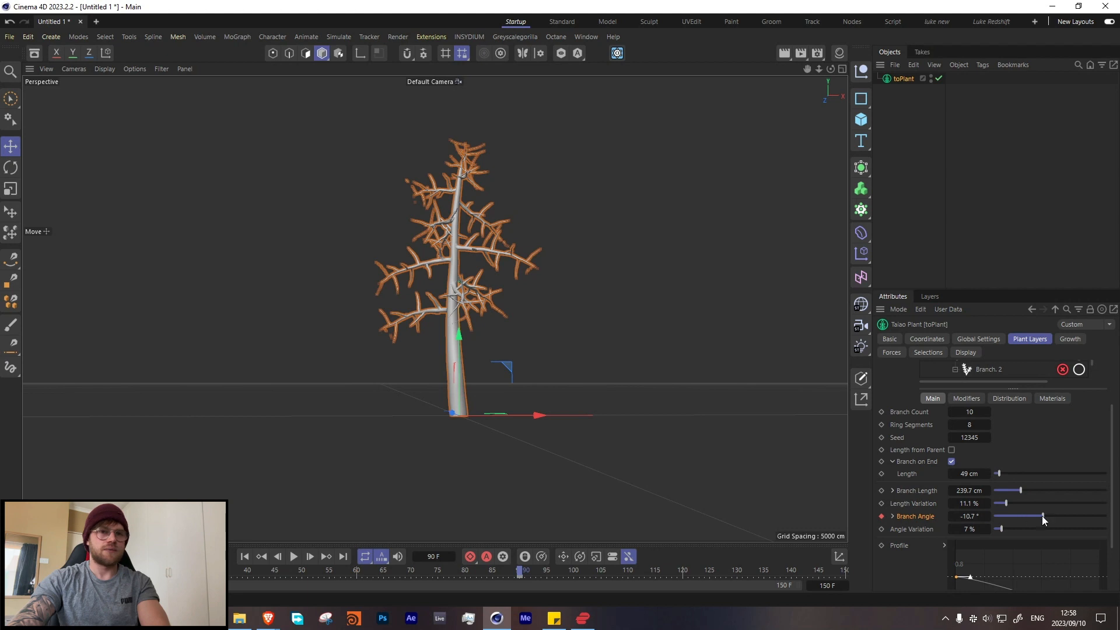
left_click_drag(1042, 516, 1039, 516)
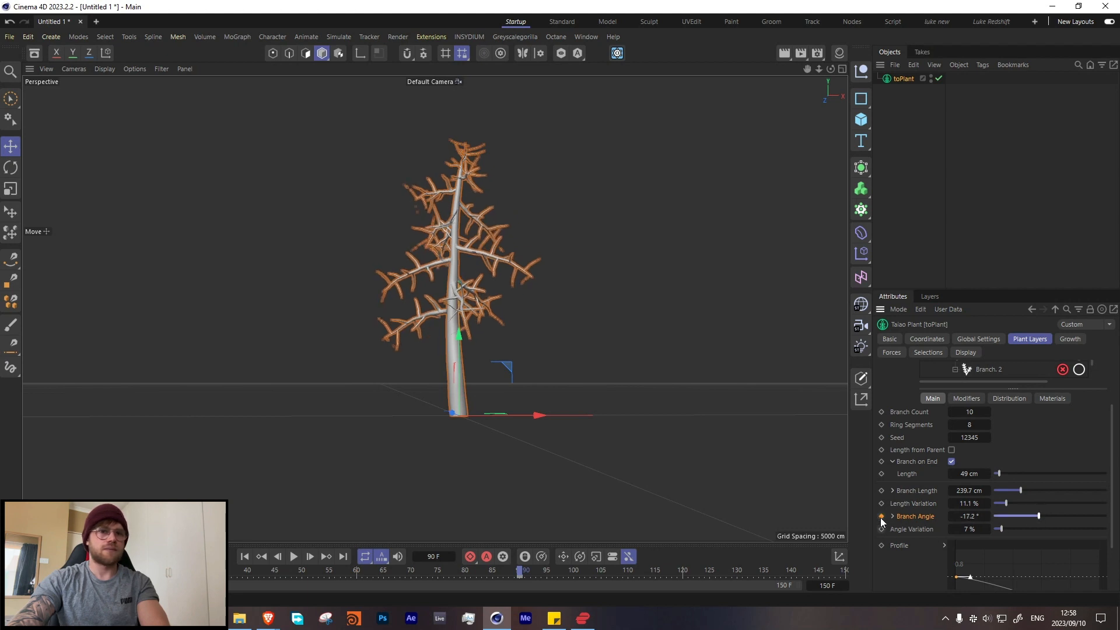
left_click(683, 568)
left_click(976, 521)
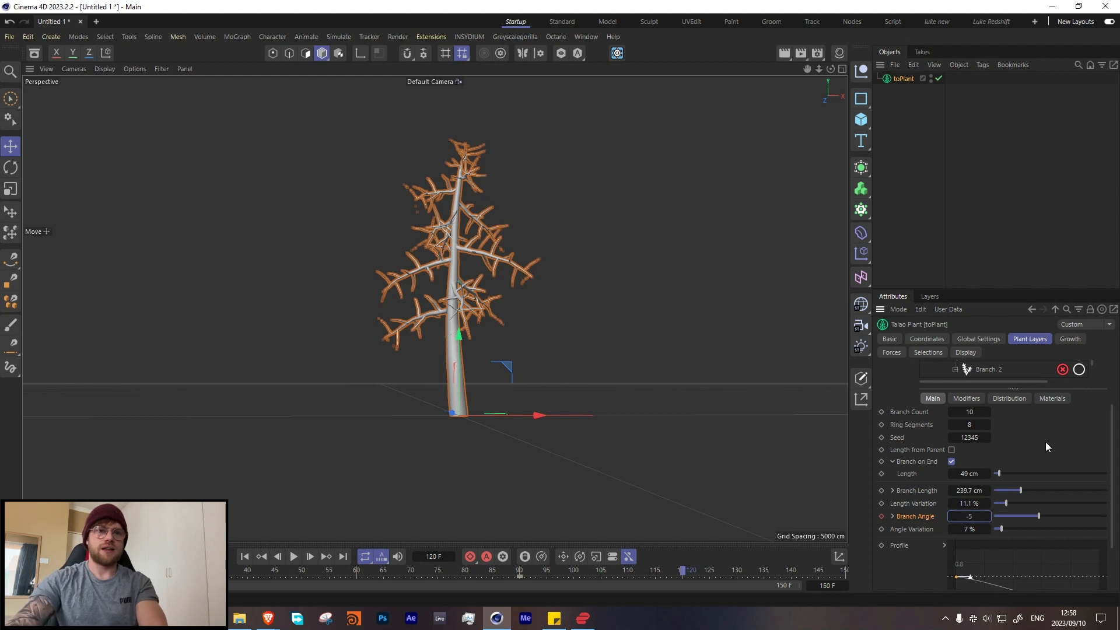
type("-5")
key("Return")
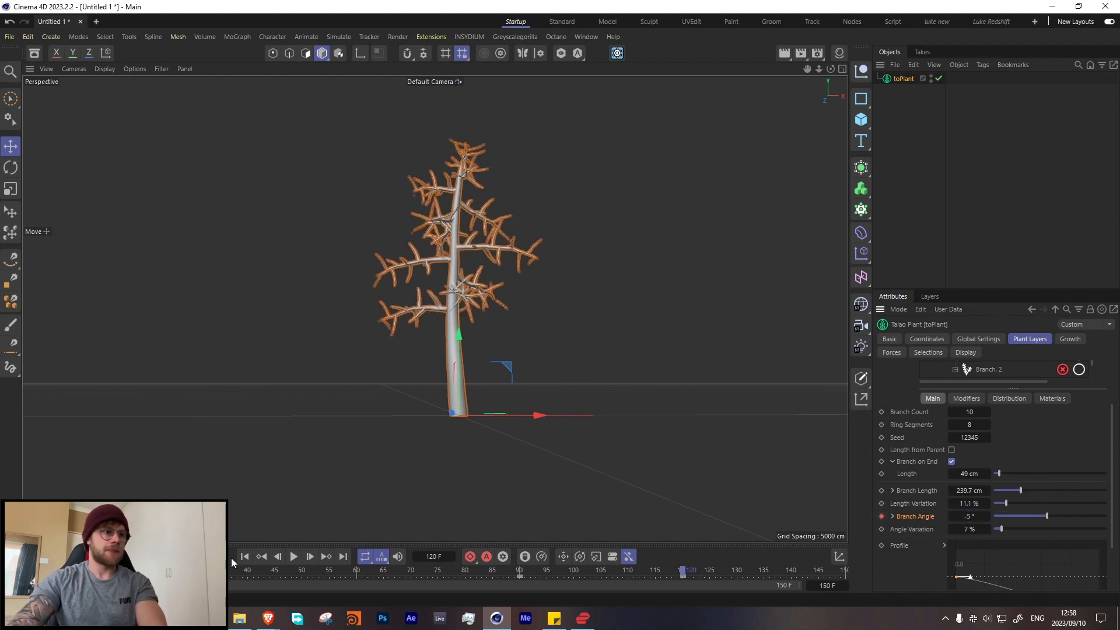
- Play the animation from the start to check the branch motion, and show the Trunk layer's Furling modifier settings
left_click(245, 555)
left_click(293, 556)
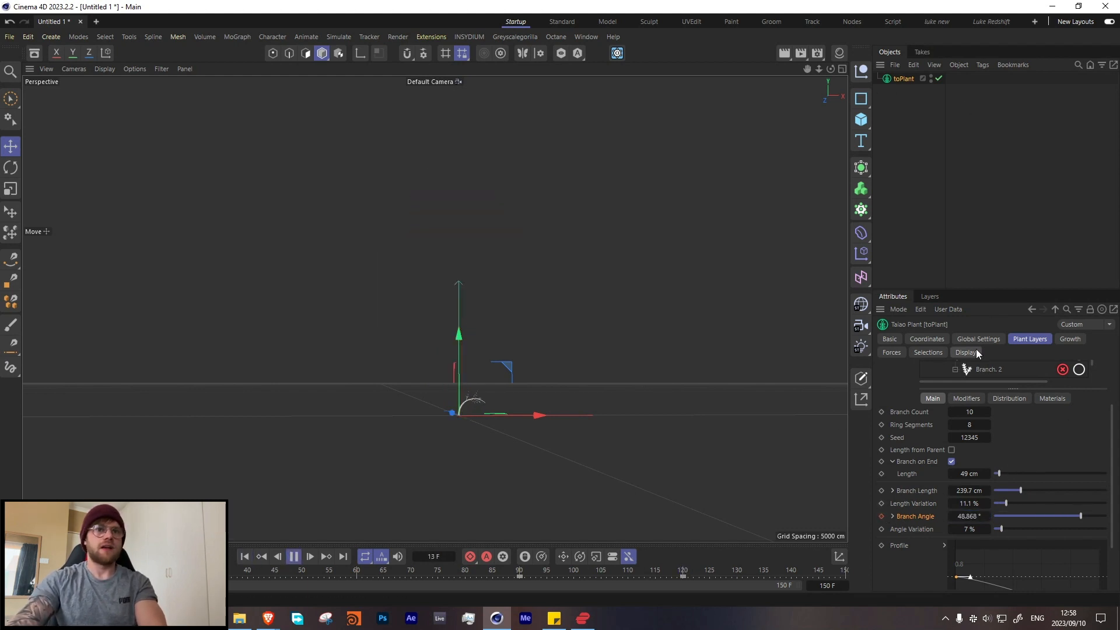
scroll(898, 443, "up", 3)
left_click(966, 468)
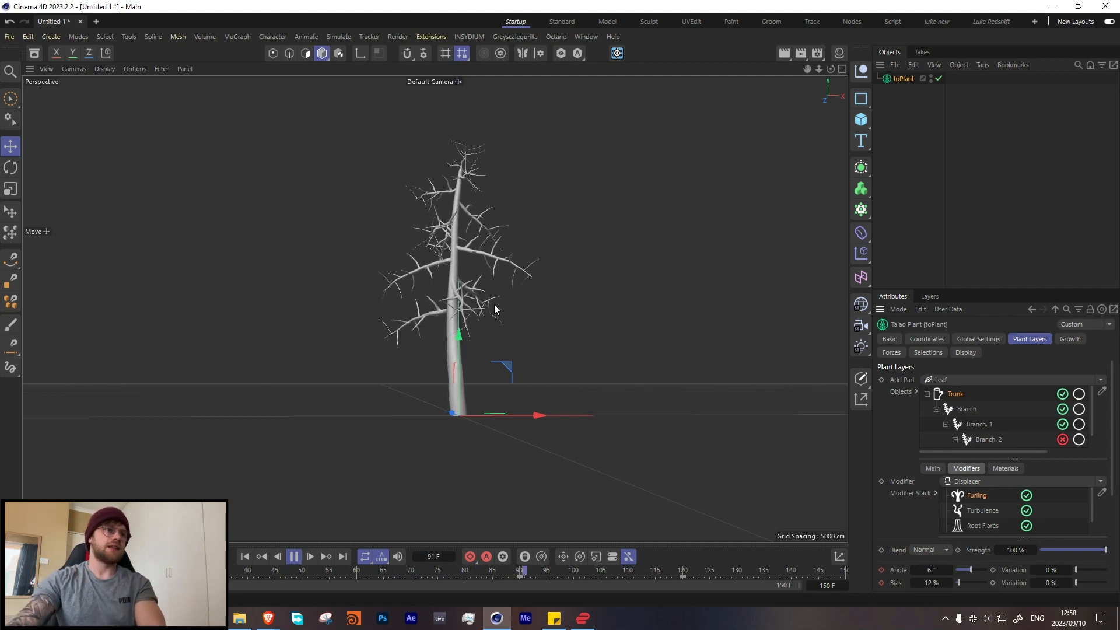
left_click(293, 557)
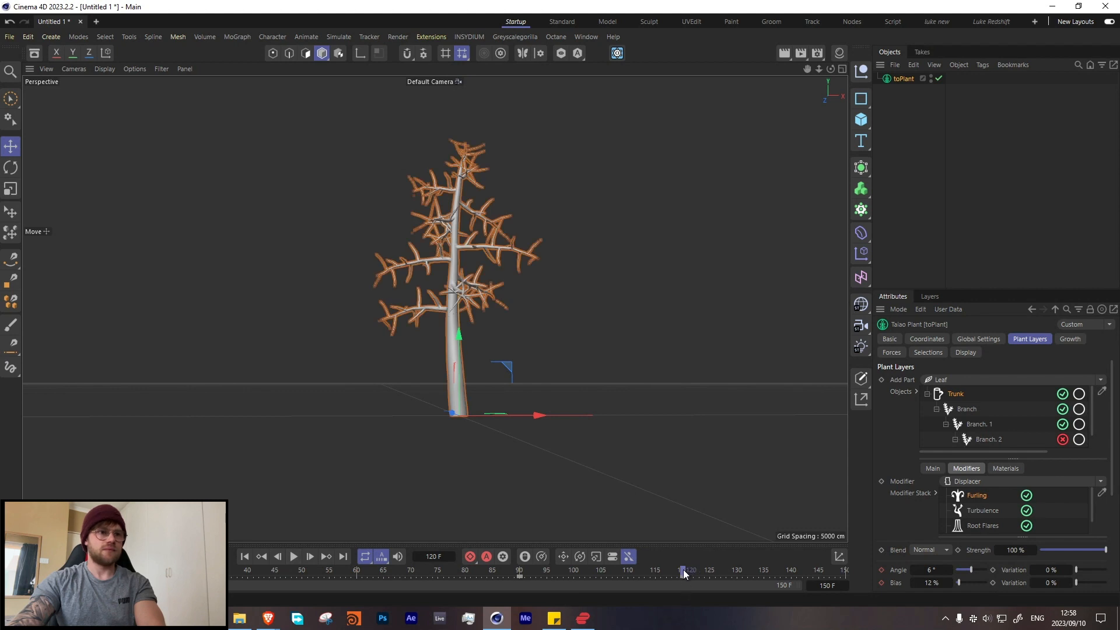
- Keyframe the Trunk layer's Furling Angle at 10° on frame 120
left_click_drag(635, 572, 683, 578)
left_click(934, 570)
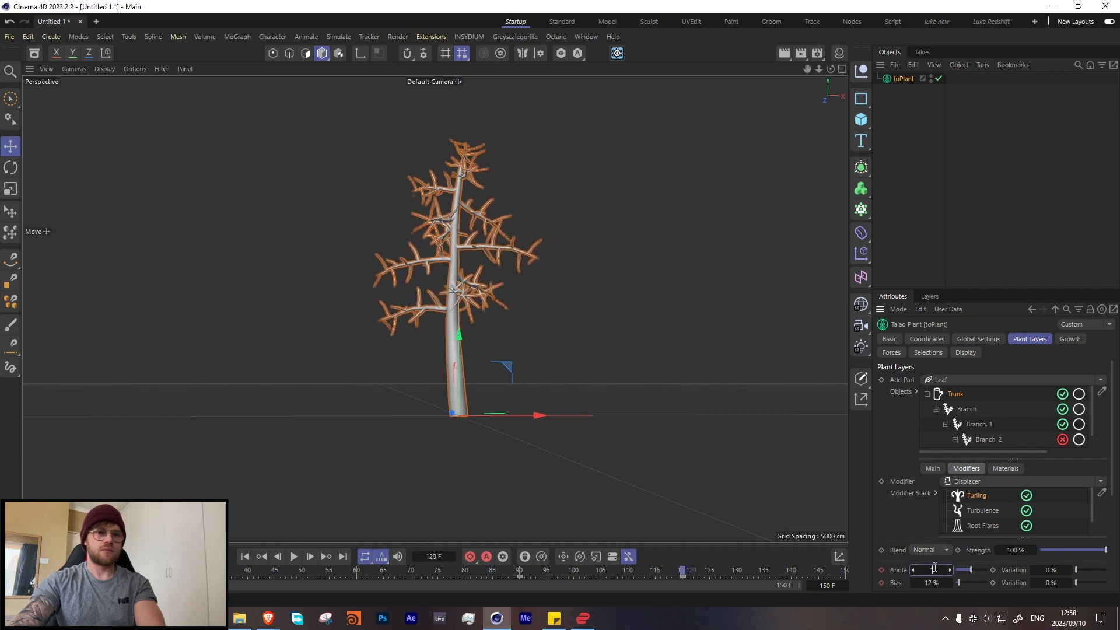
key("Return")
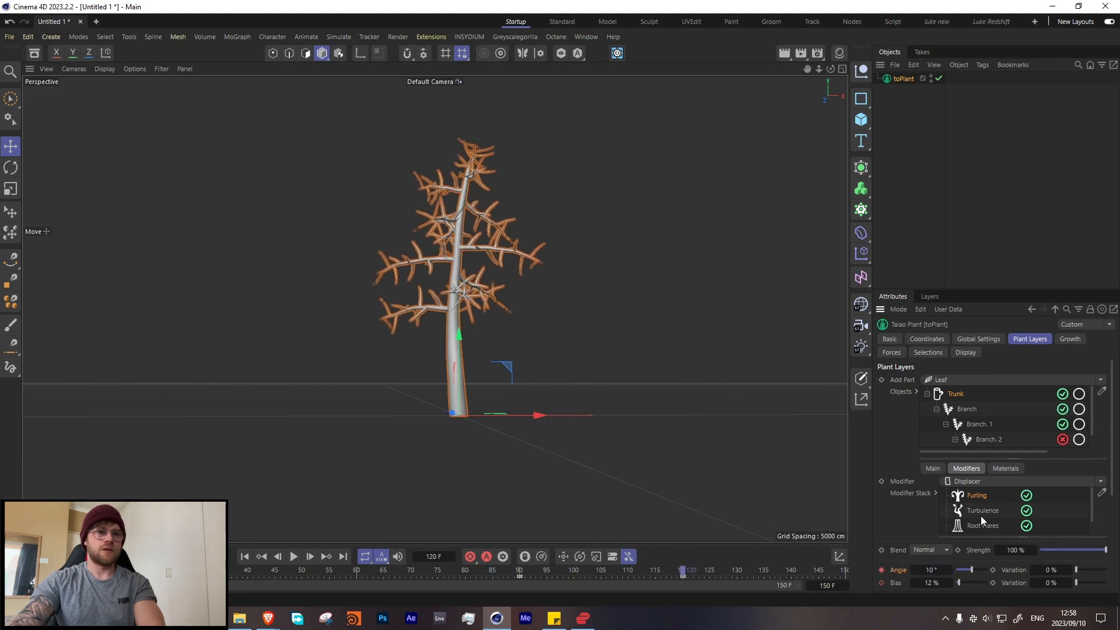
- Select the first Branch layer and re-key its Branch Angle at -10° on frame 120
left_click(965, 408)
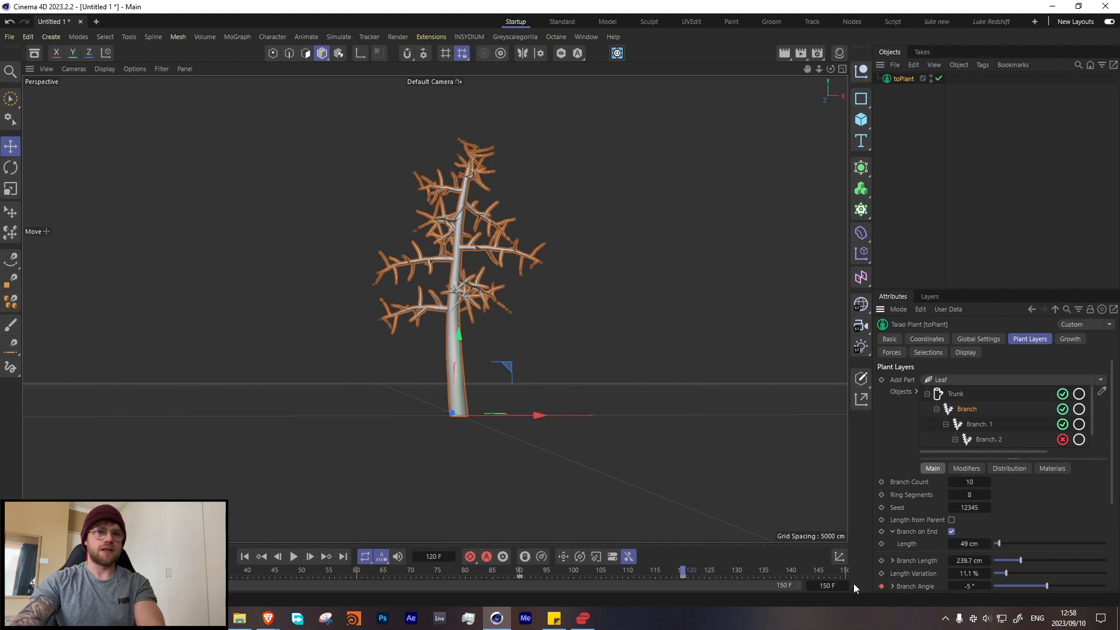
double_click(971, 585)
type("-10")
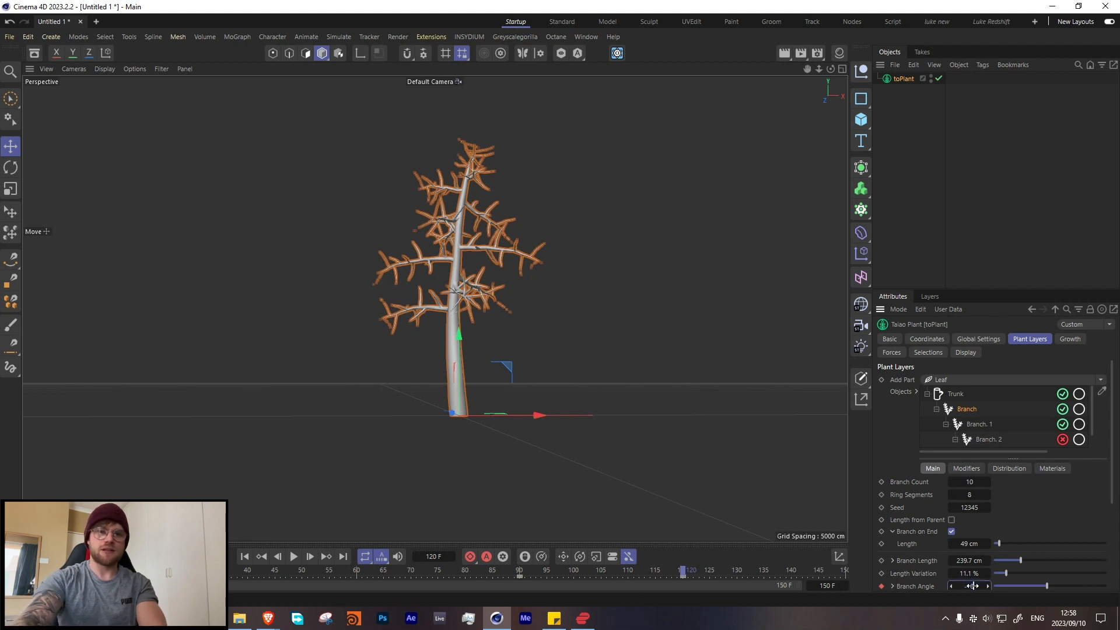
left_click(881, 586)
- Play the whole growth animation from the start and stop it near the end
left_click(245, 556)
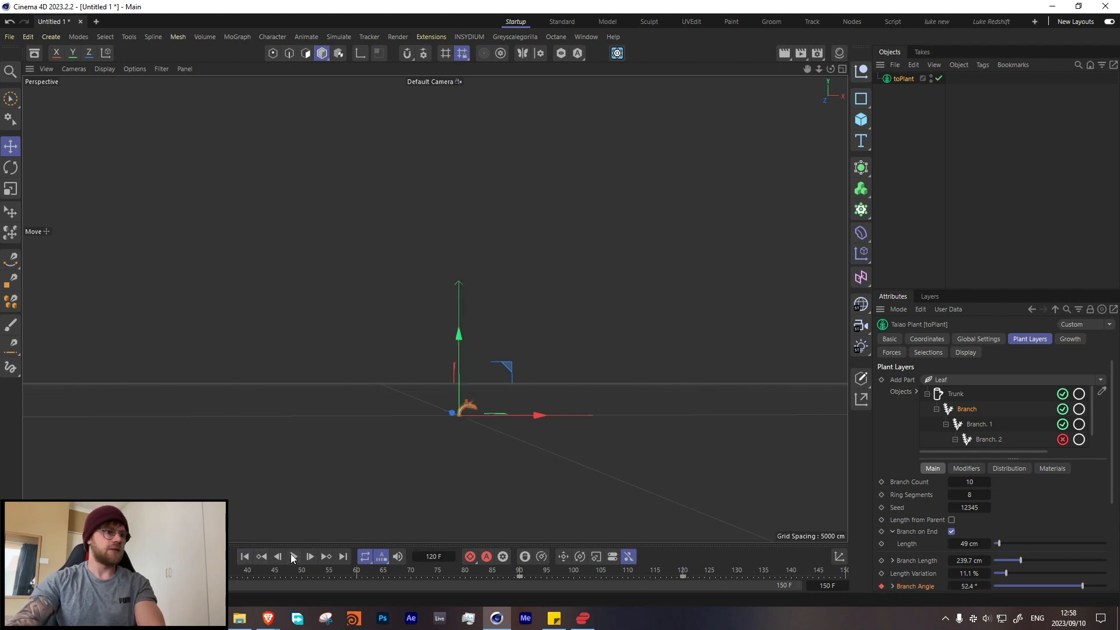
left_click(294, 556)
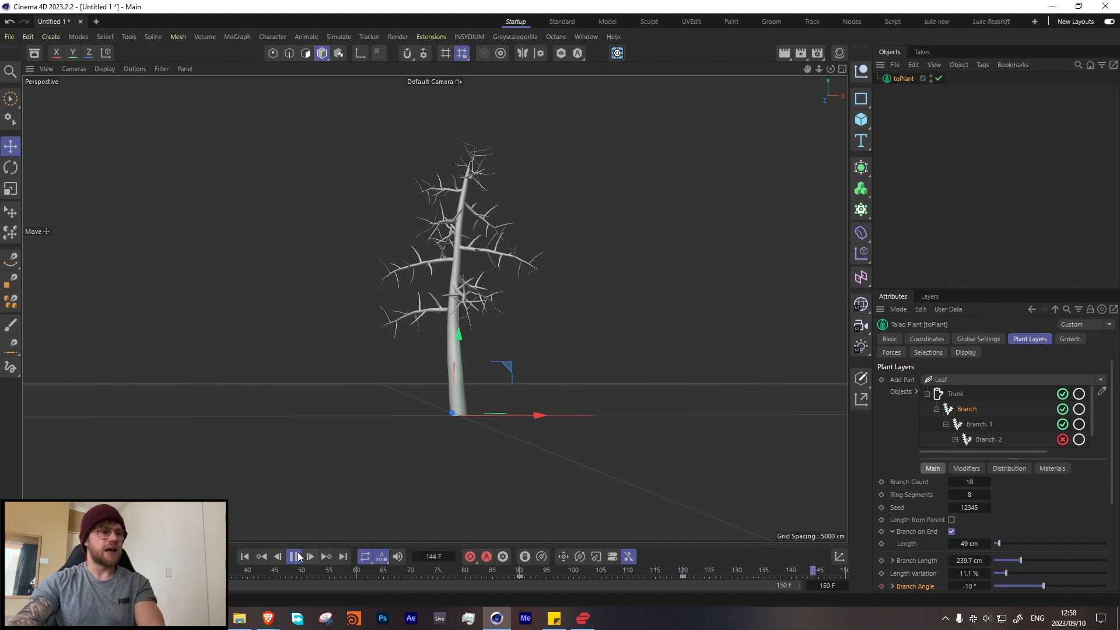
key("space")
- Enlarge the dope sheet to examine the plant's keyframes, and close it again
left_click_drag(617, 543, 617, 468)
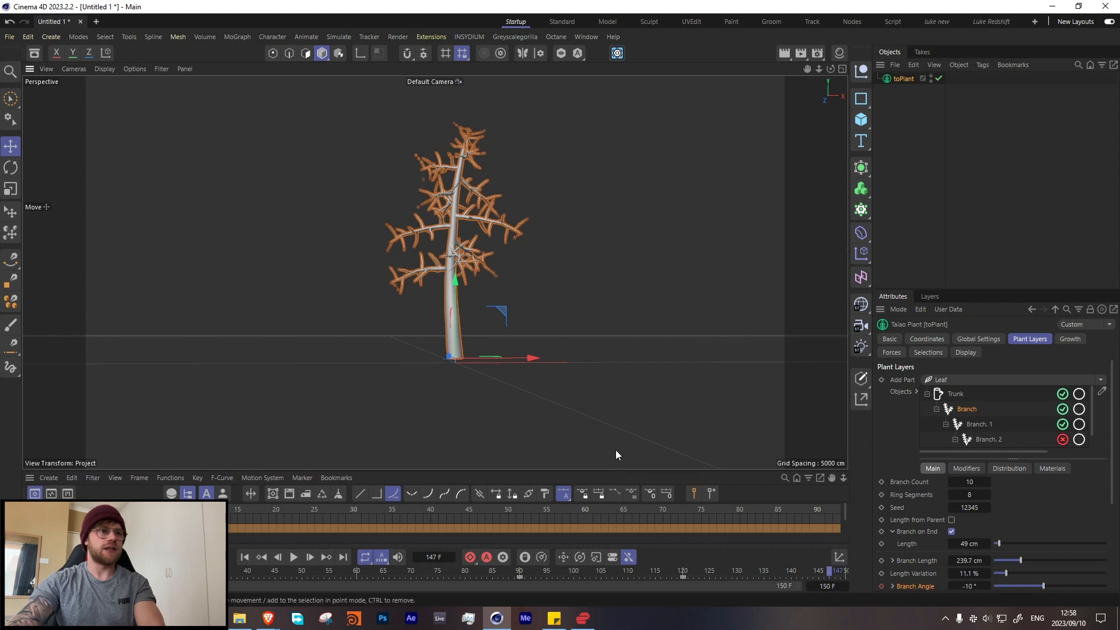
left_click_drag(624, 471, 670, 286)
scroll(694, 392, "down", 5)
middle_click_drag(670, 397, 642, 391, "alt")
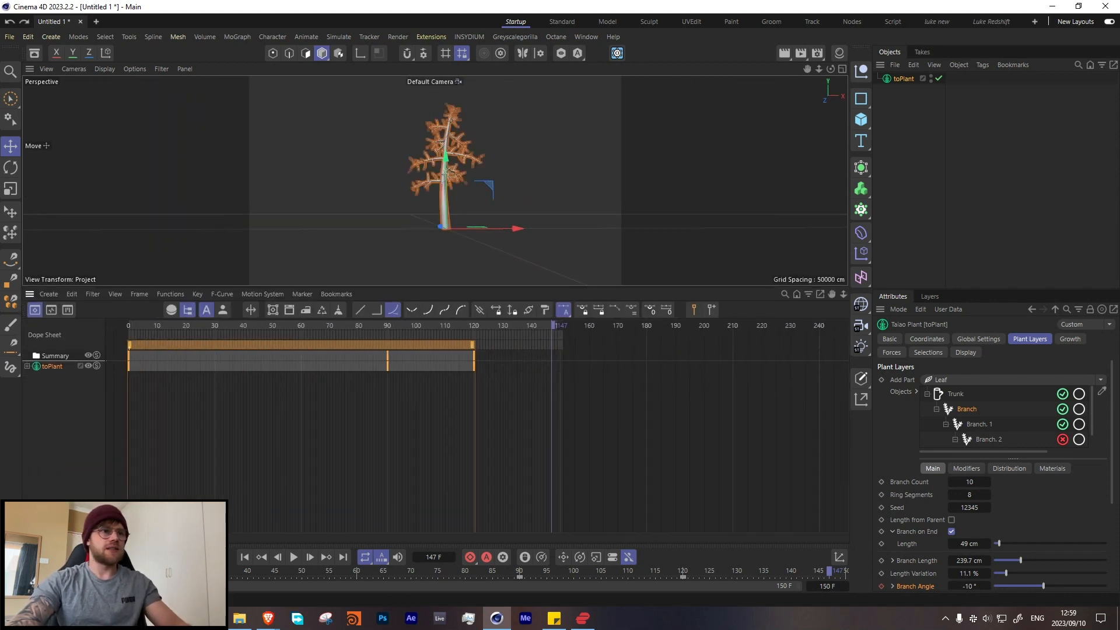
left_click(32, 557)
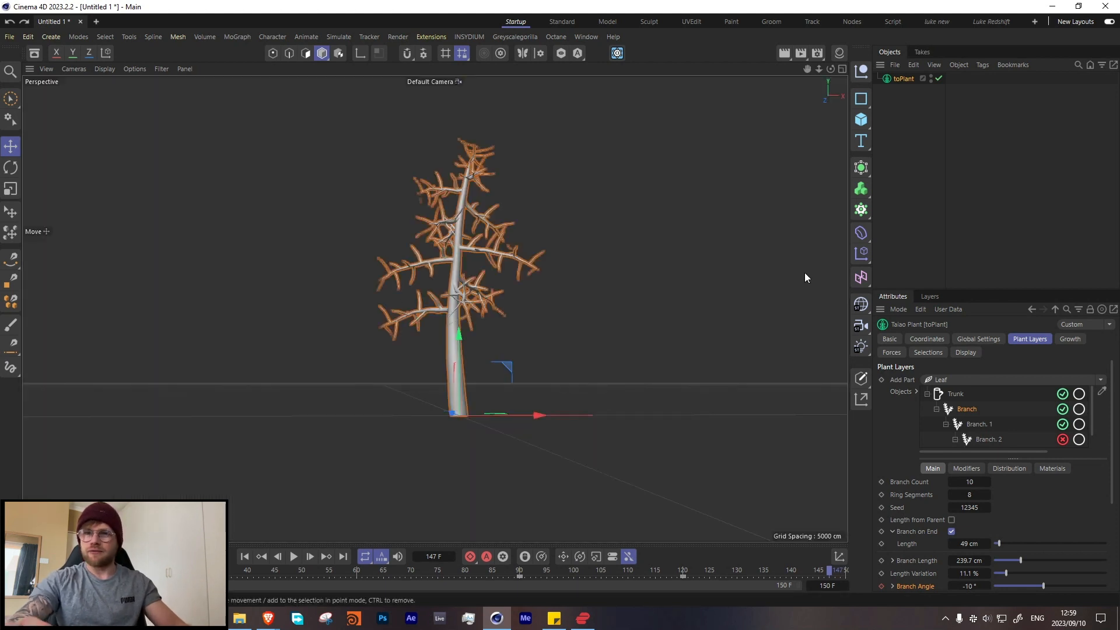
- Keyframe the Branch. 1 layer's Branch Angle at 7° on frame 105 and at 44.1° on frame 55
left_click(400, 570)
left_click_drag(311, 569, 498, 527)
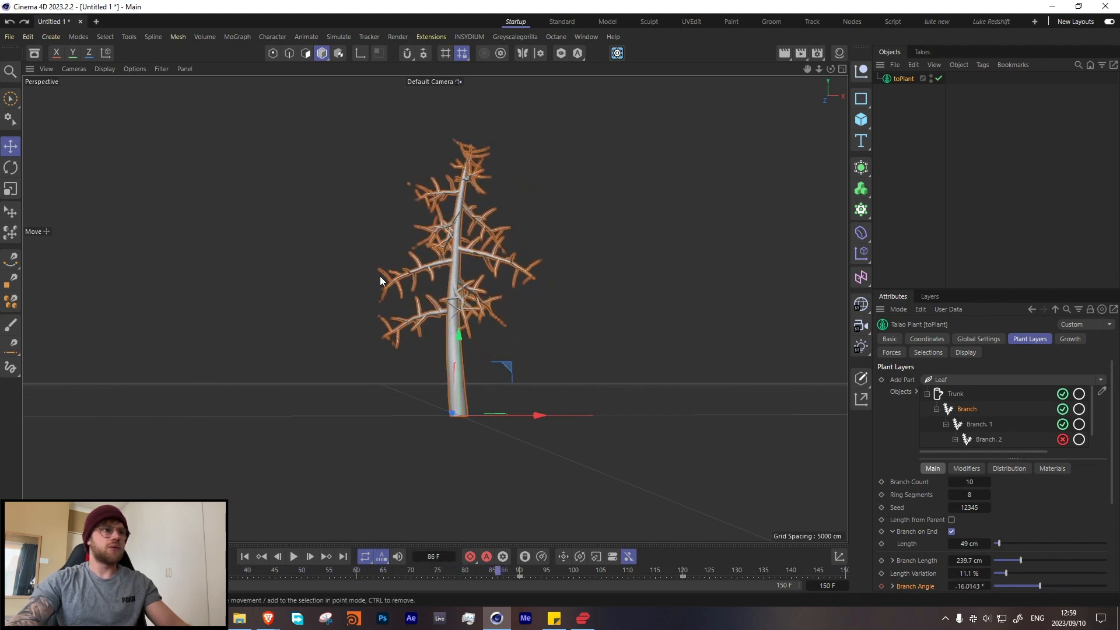
left_click(979, 424)
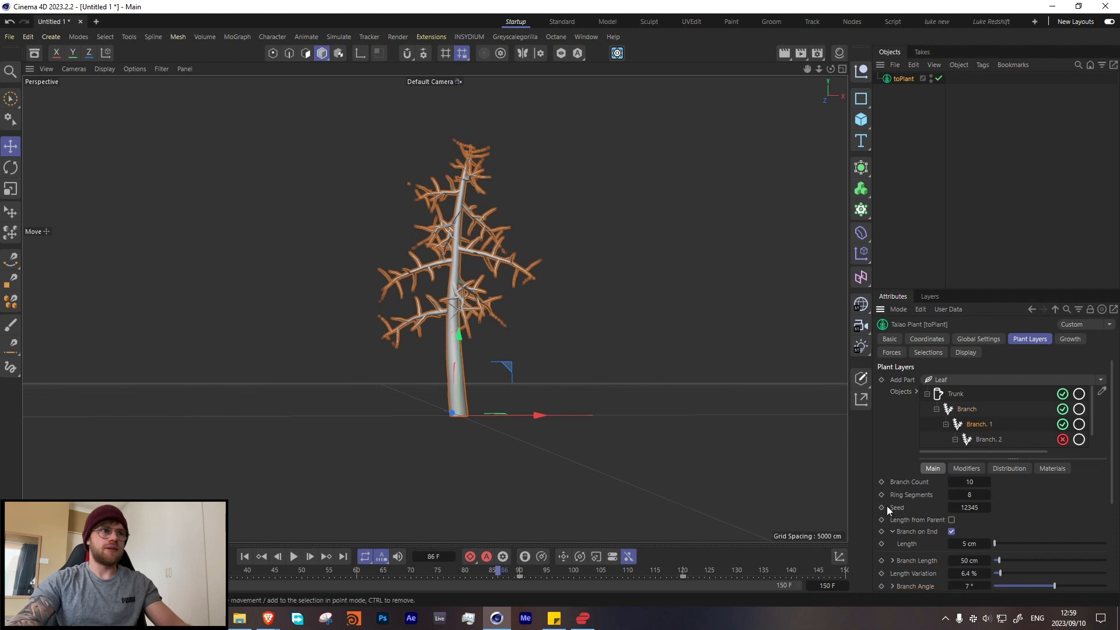
scroll(912, 567, "down", 3)
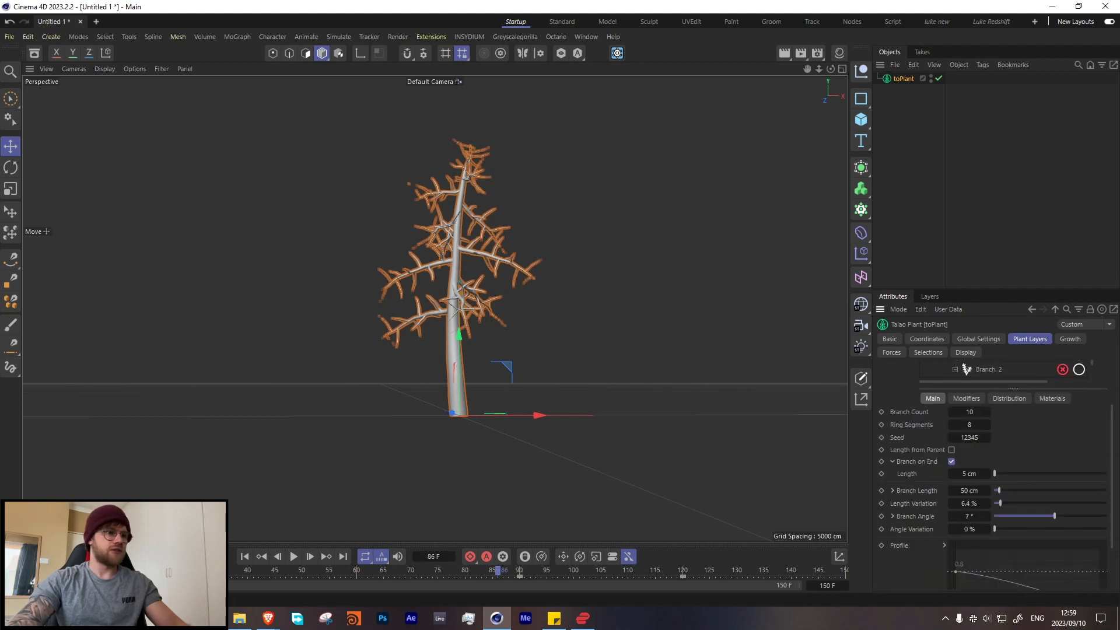
left_click_drag(509, 573, 600, 572)
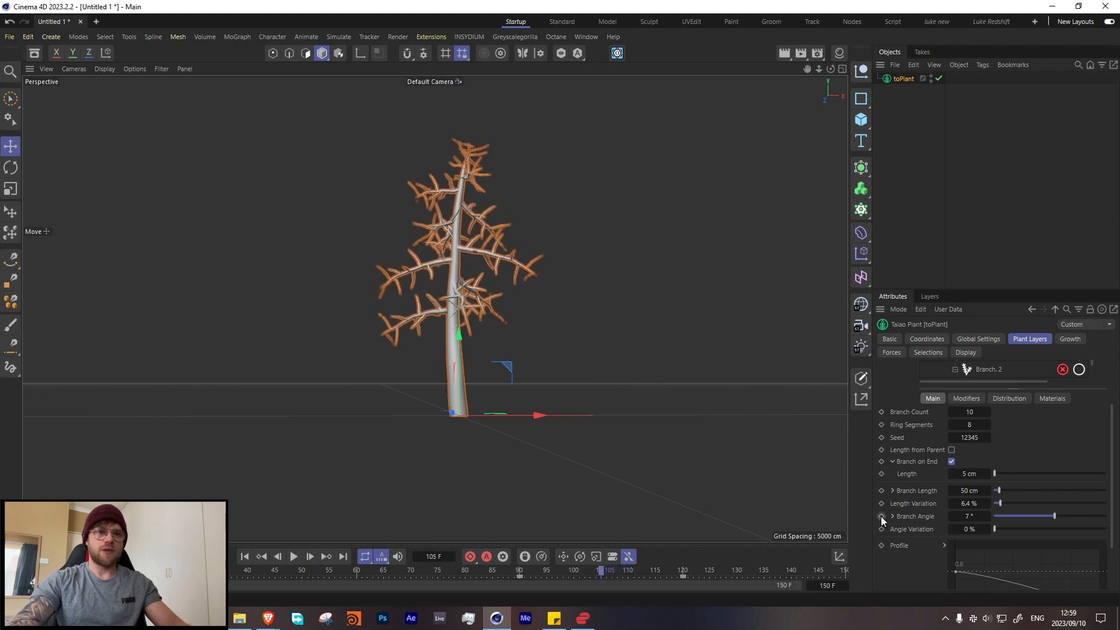
left_click(329, 573)
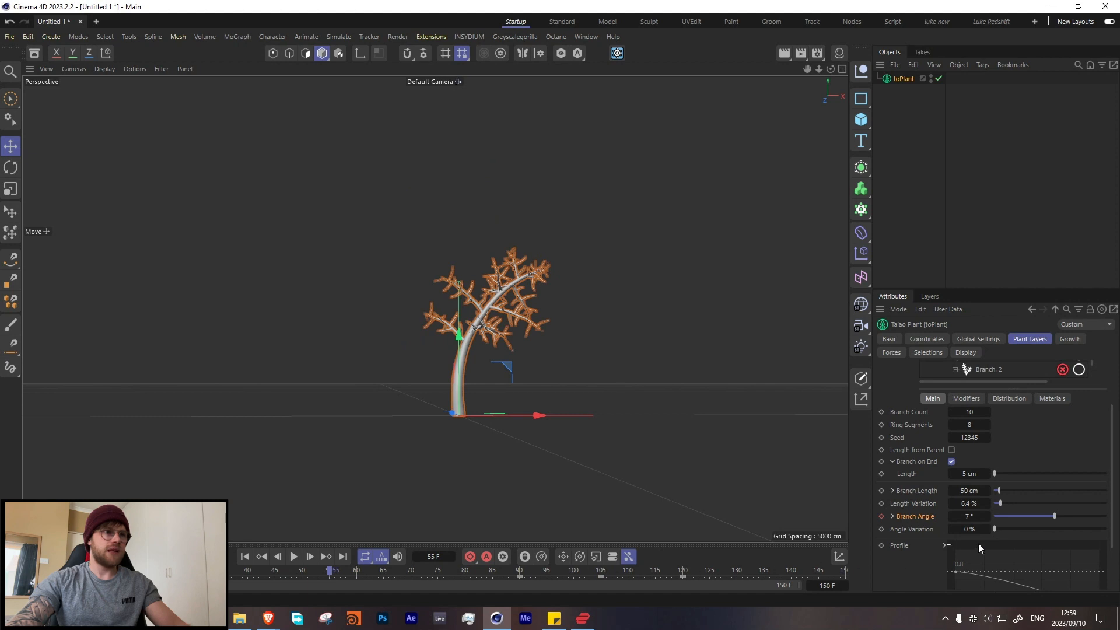
left_click_drag(1055, 515, 1078, 516)
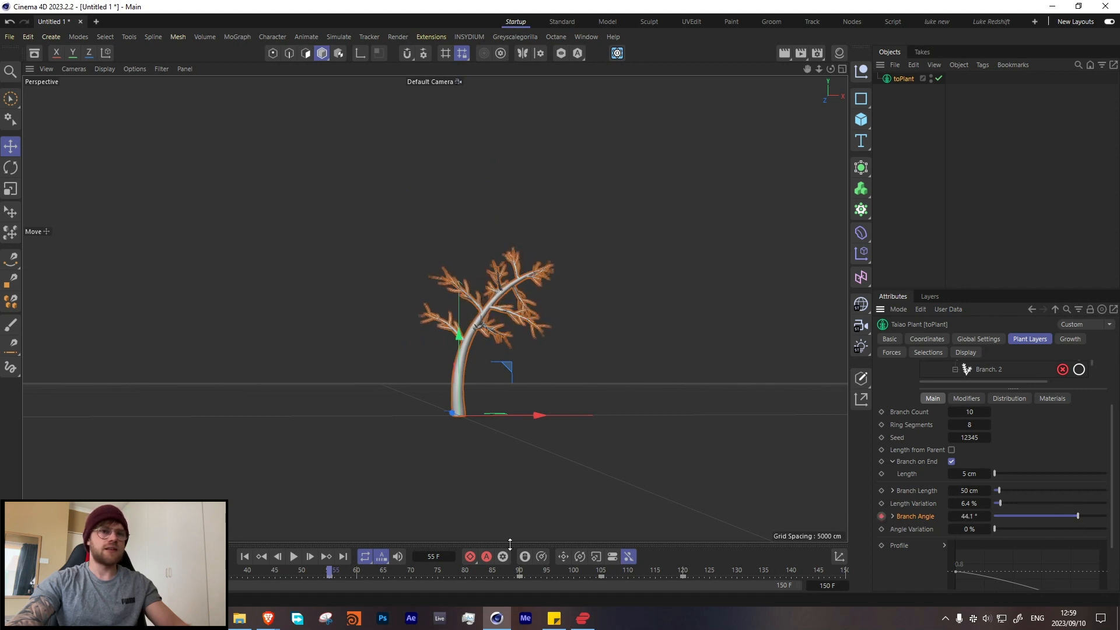
- Play the animation from the start to check the sub-branches' opening, stop it, and open the dope sheet
left_click(244, 556)
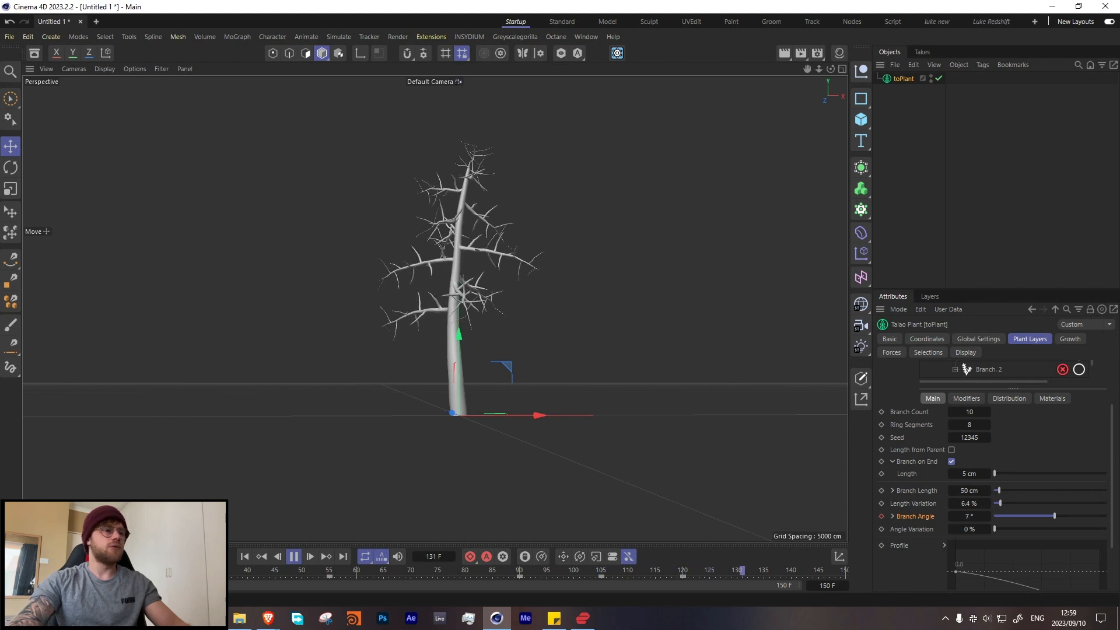
left_click(32, 556)
left_click(294, 557)
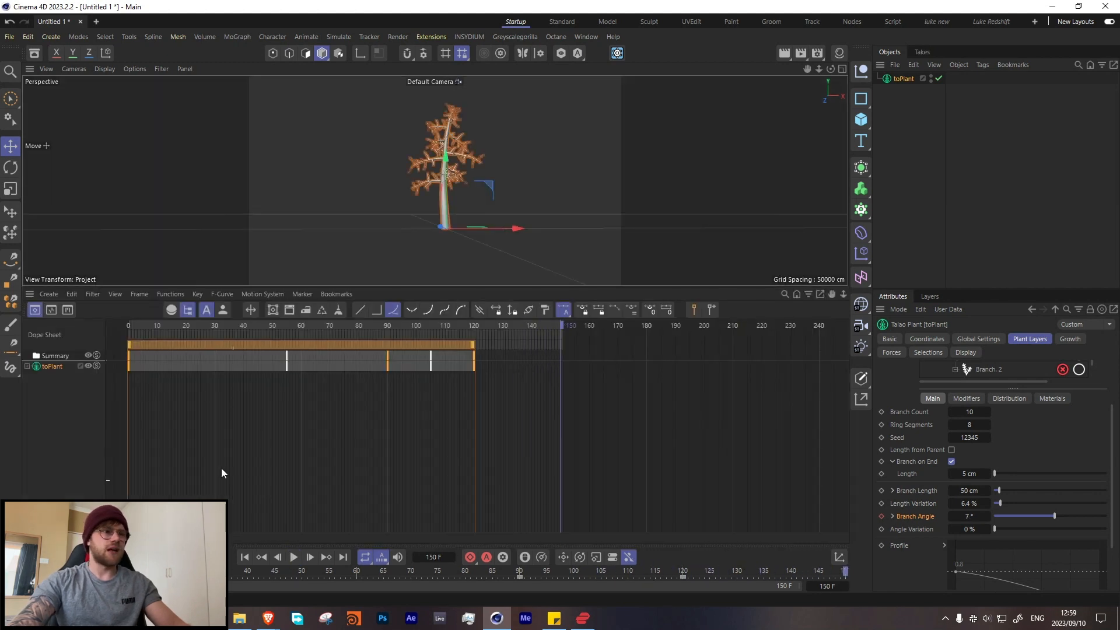
- Expand the toPlant object in the dope sheet to examine the keys of its individual parameter tracks
left_click(26, 366)
left_click(51, 429)
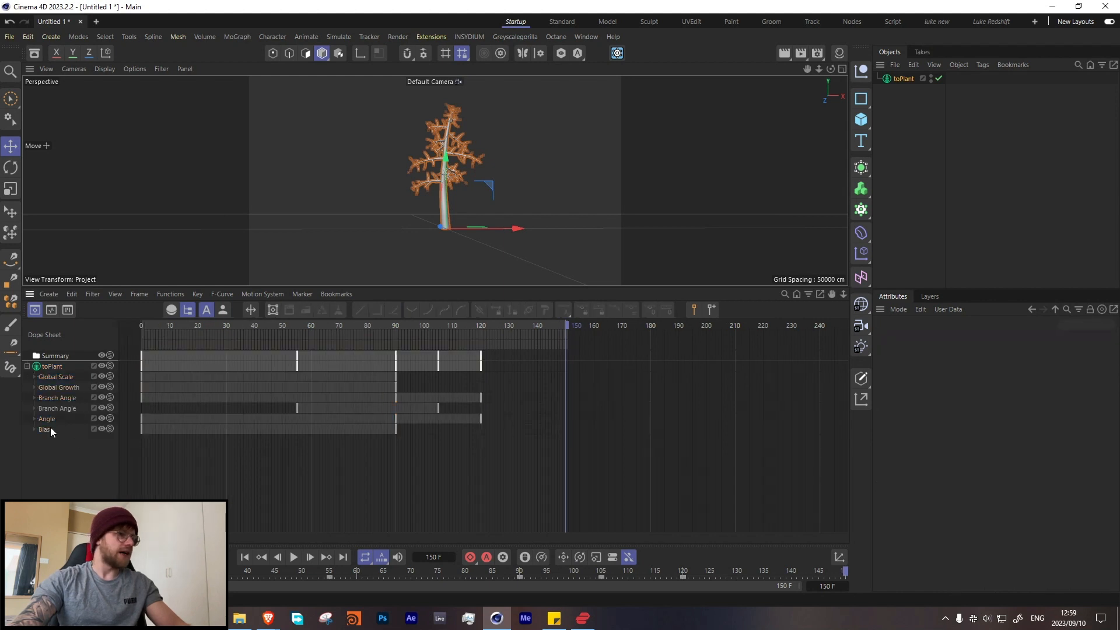
left_click(34, 387)
left_click(34, 387)
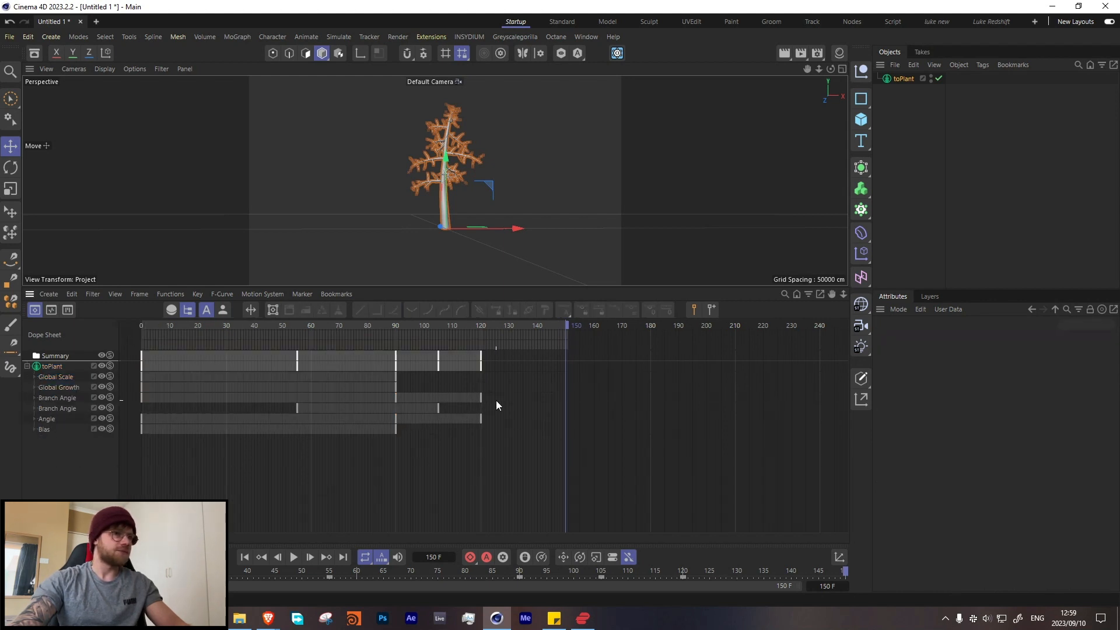
- Try moving the first Branch Angle track's last key from frame 120 to the end of the timeline, and undo it
left_click_drag(482, 397, 567, 398)
left_click_drag(403, 325, 548, 344)
key("ctrl+z")
- Move the furling Angle track's last key to frame 151, close the dope sheet and play the animation from the start
left_click_drag(481, 419, 568, 418)
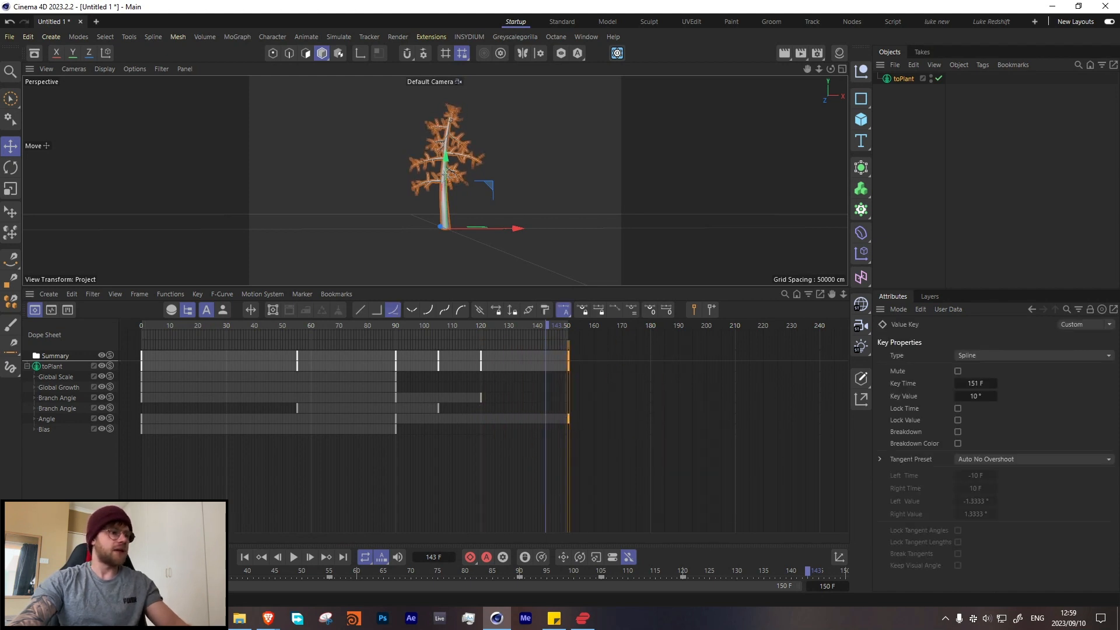
left_click(839, 557)
left_click(246, 556)
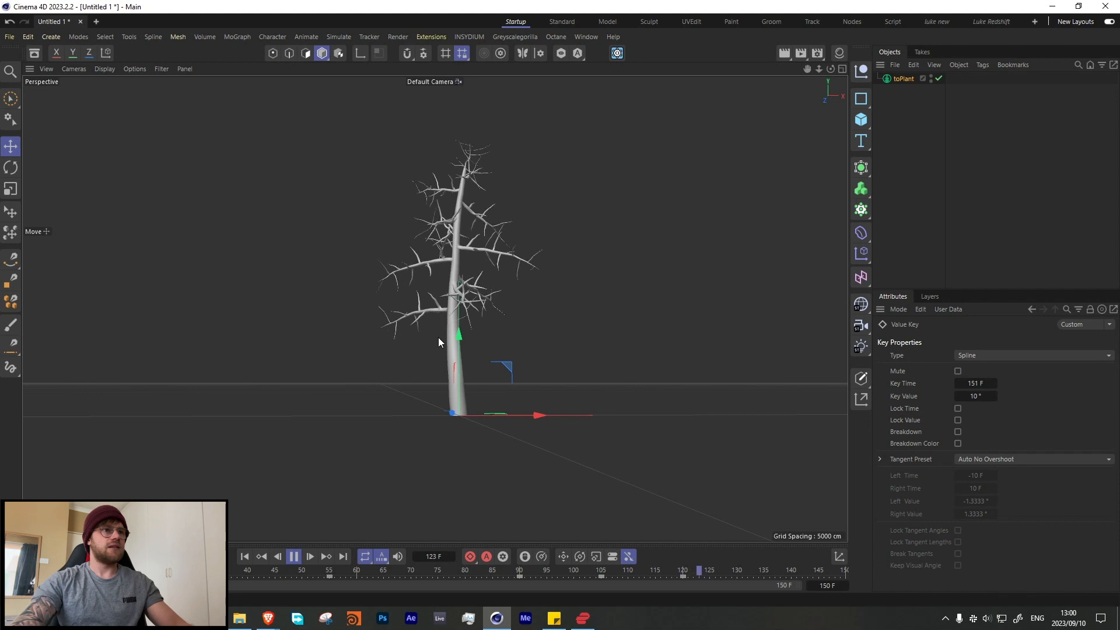
left_click(293, 557)
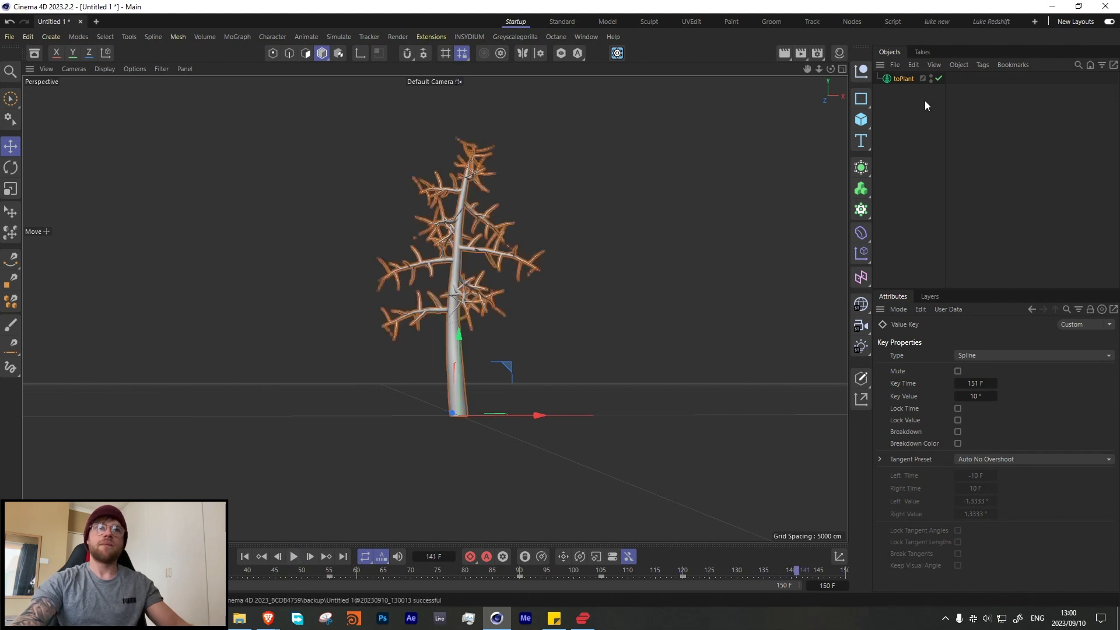
- Enable the Leaf layer and keyframe its Fold Angle, Furling Angle and Furling Bias at frame 150
left_click(891, 79)
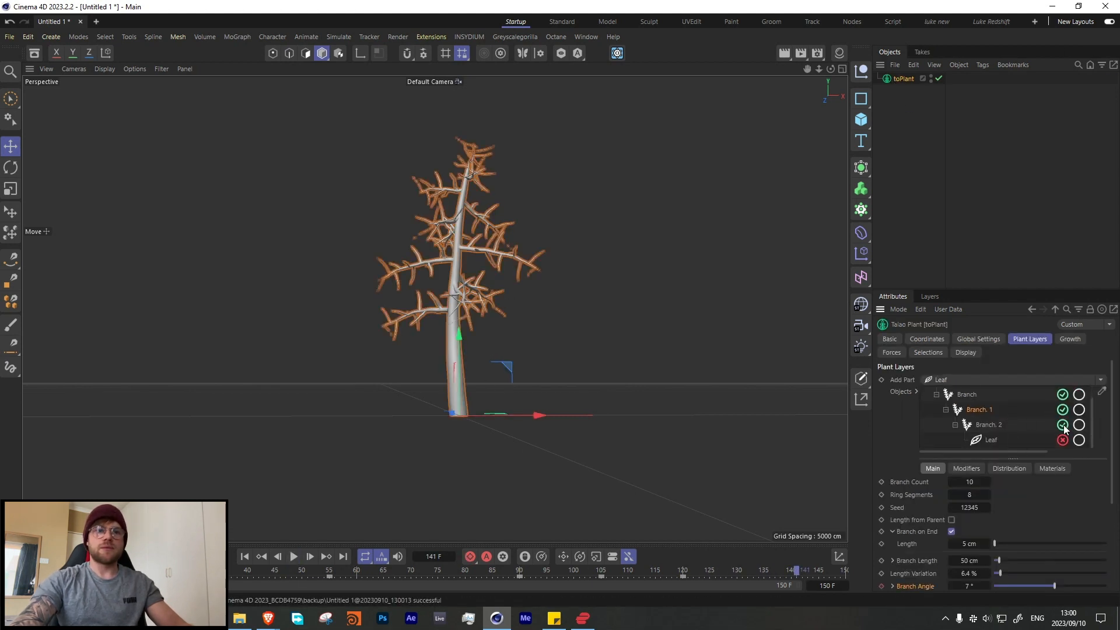
left_click(984, 440)
left_click(974, 467)
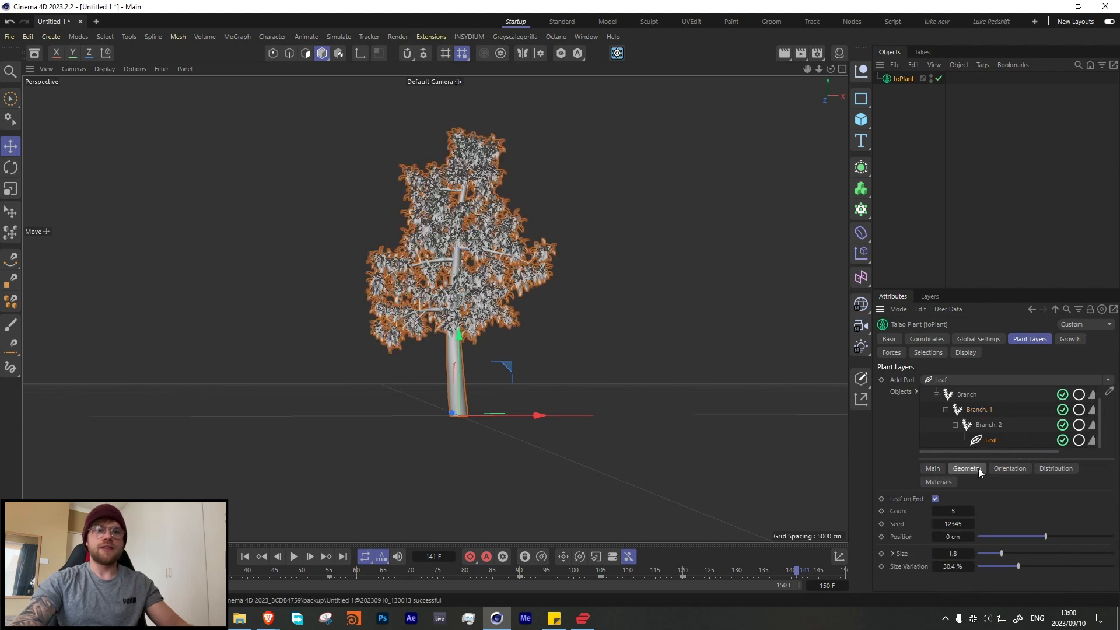
scroll(930, 522, "down", 5)
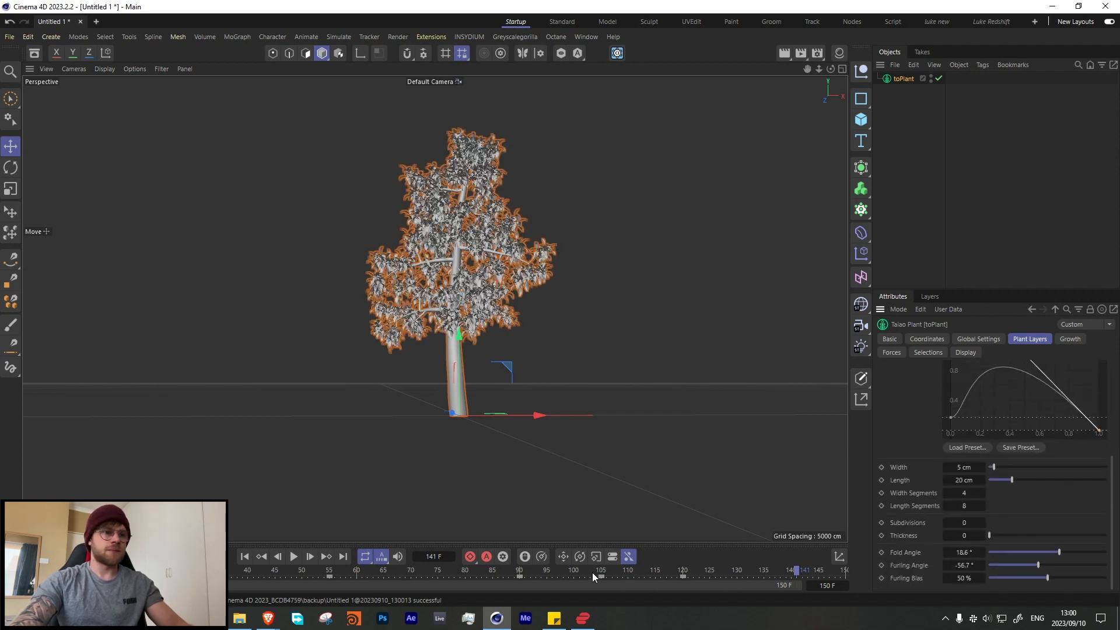
left_click(845, 572)
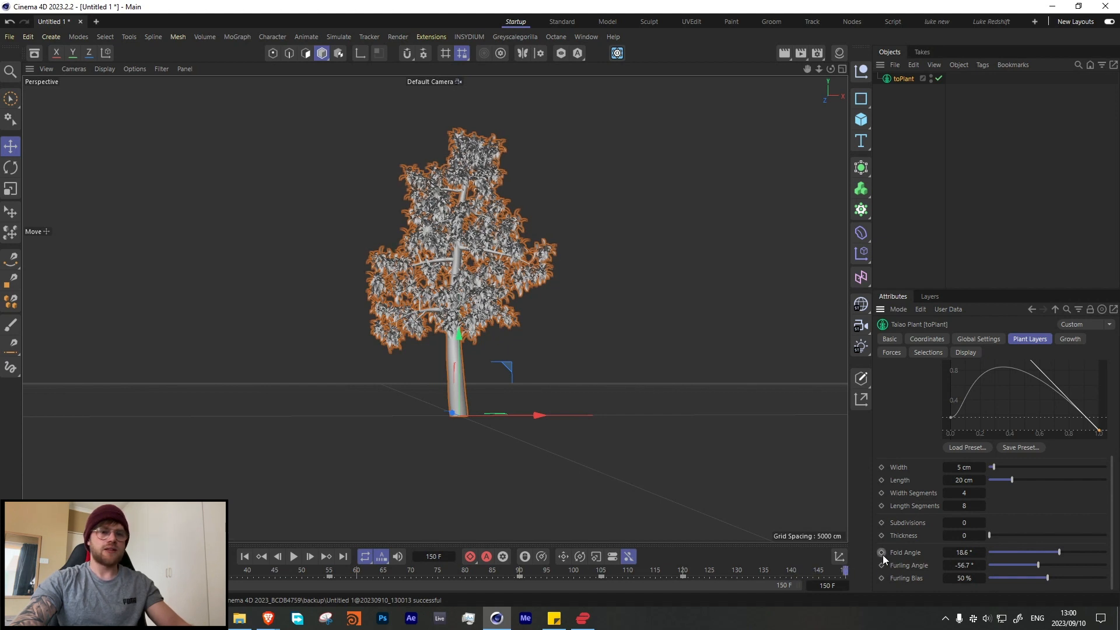
left_click_drag(882, 555, 881, 577)
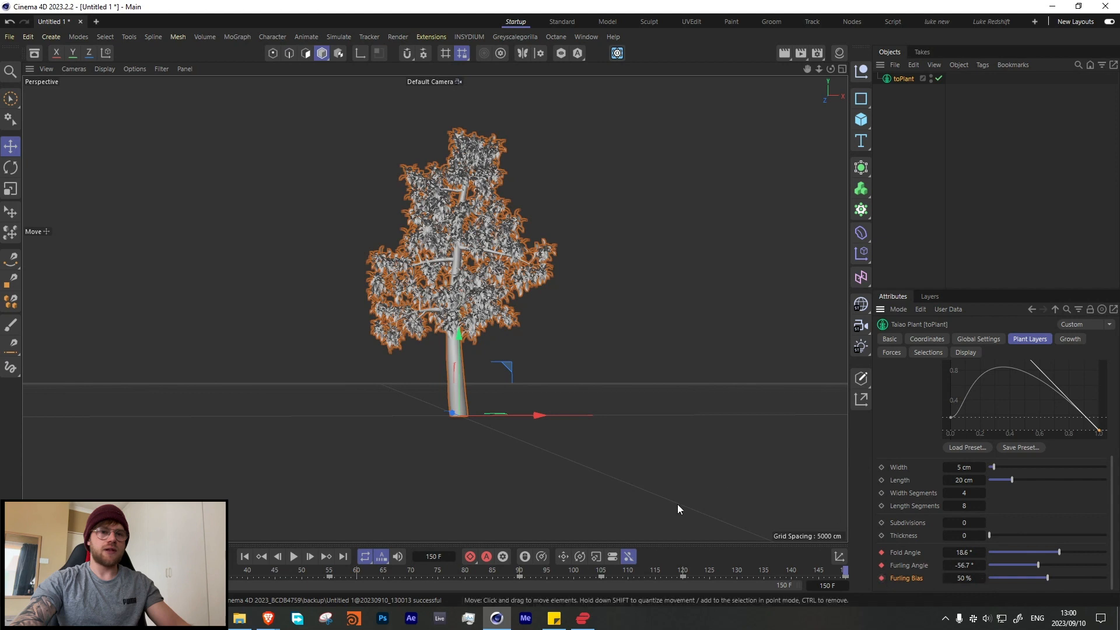
- At frame 90, key the leaf's Fold Angle at 48.8°, Furling Angle at -141.9° and Furling Bias at 36.7%
left_click(520, 569)
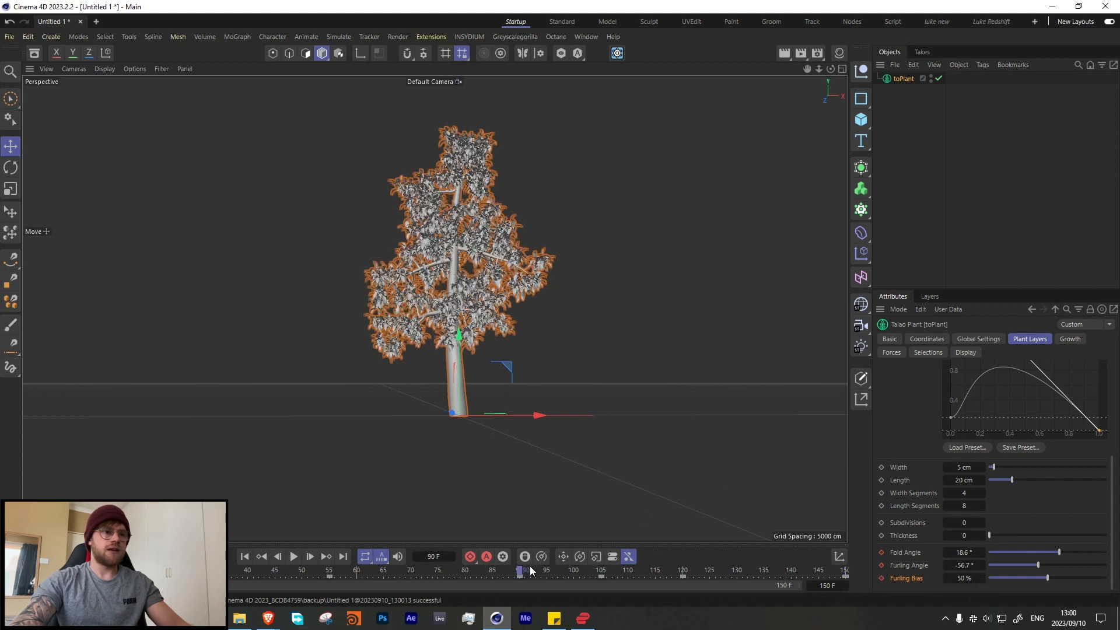
left_click(1079, 552)
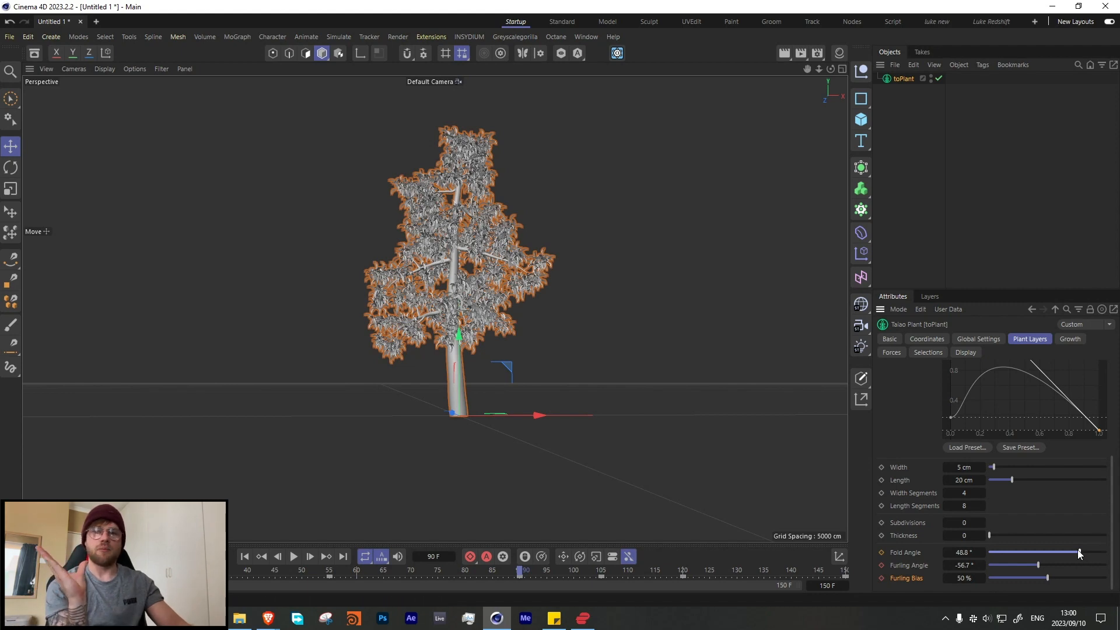
mouse_move(390, 325)
right_mouse_down("alt")
mouse_move(520, 293)
mouse_move(648, 298)
right_mouse_up("alt")
mouse_move(505, 371)
right_mouse_down("alt")
mouse_move(646, 329)
mouse_move(592, 289)
mouse_move(645, 271)
right_mouse_up("alt")
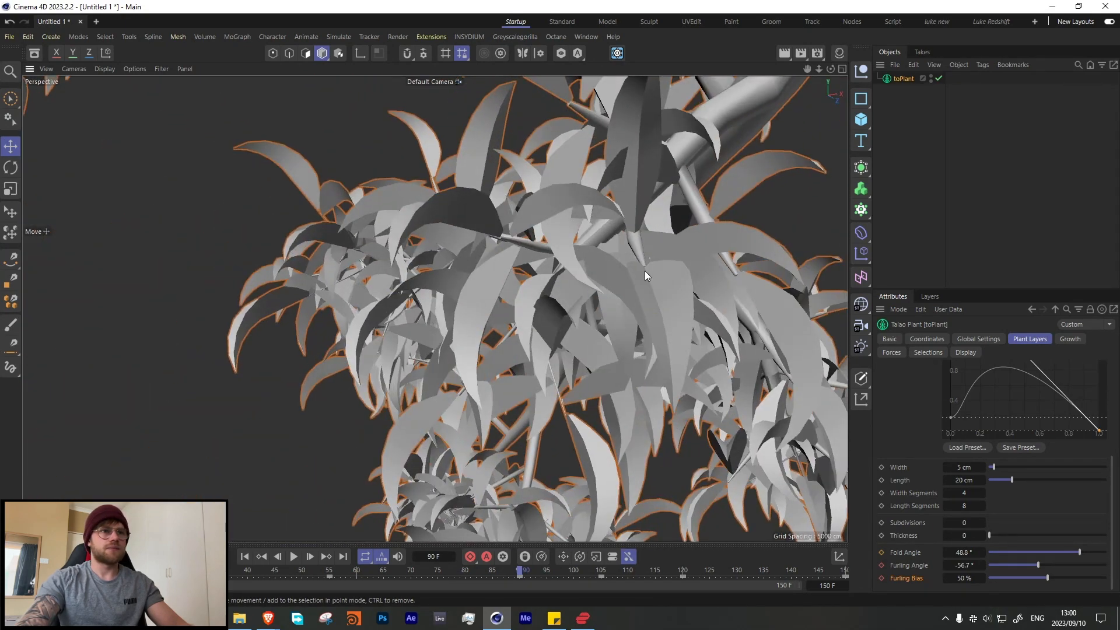
left_click(1024, 565)
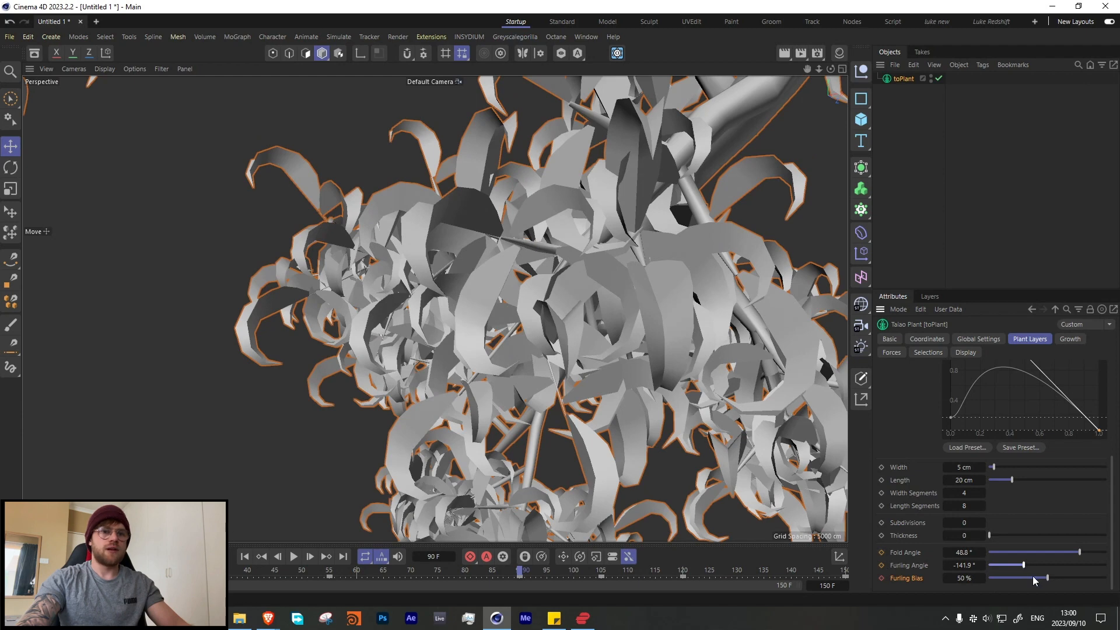
left_click(1031, 576)
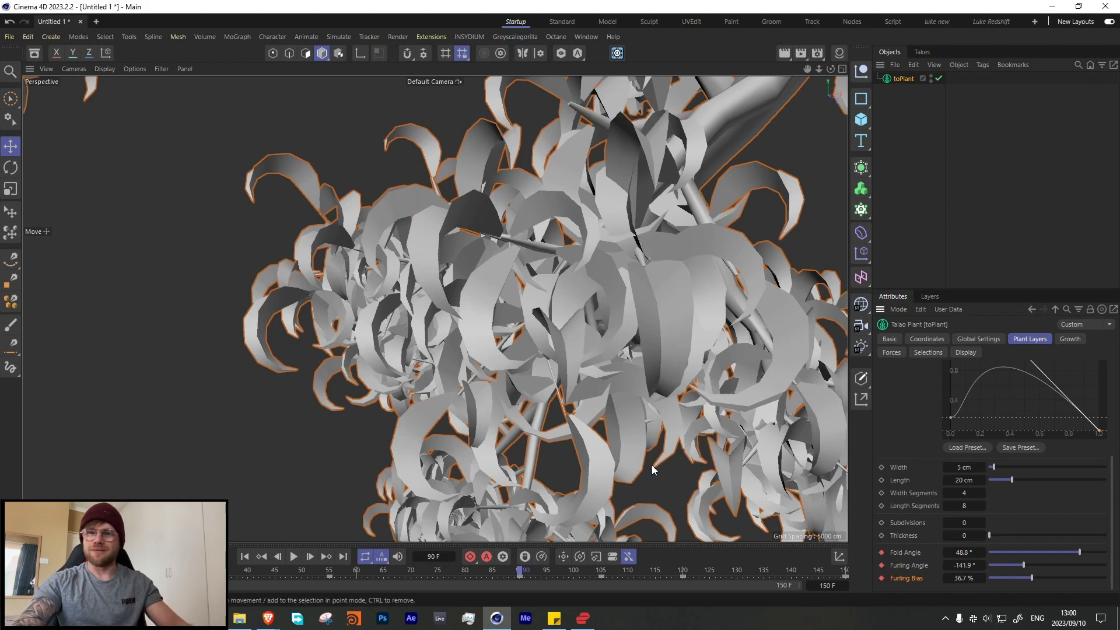
- Delete the animation track of the leaf's Fold Angle
right_click_drag(670, 310, 557, 478, "alt")
middle_click_drag(671, 298, 588, 290, "alt")
left_click_drag(587, 290, 612, 403, "alt")
right_click_drag(612, 315, 519, 379, "alt")
left_click_drag(525, 373, 578, 263, "alt")
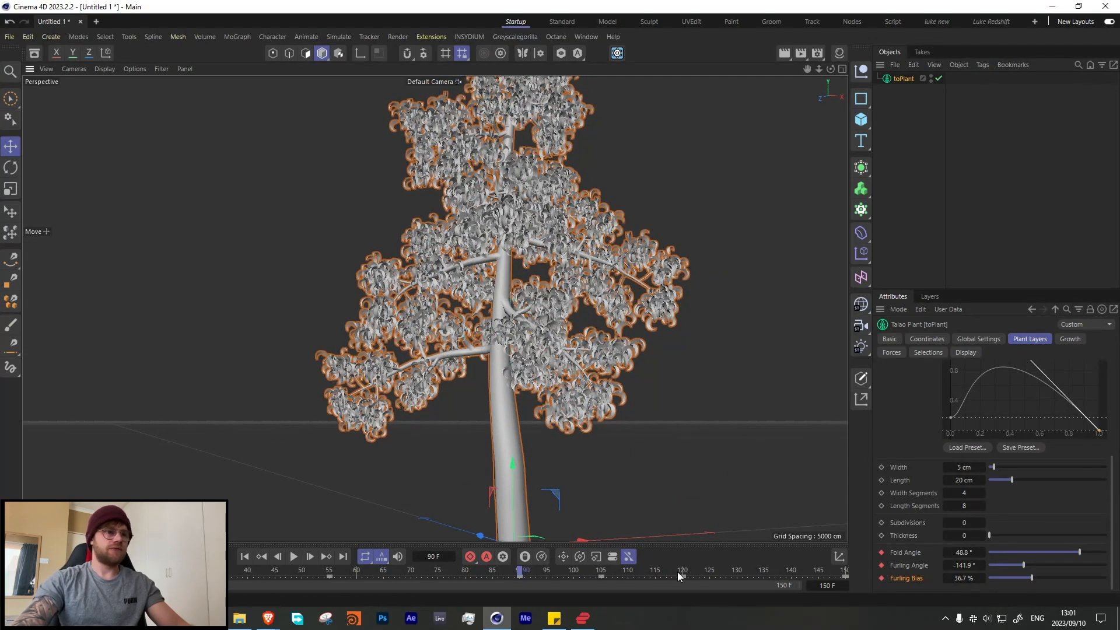
right_click(901, 552)
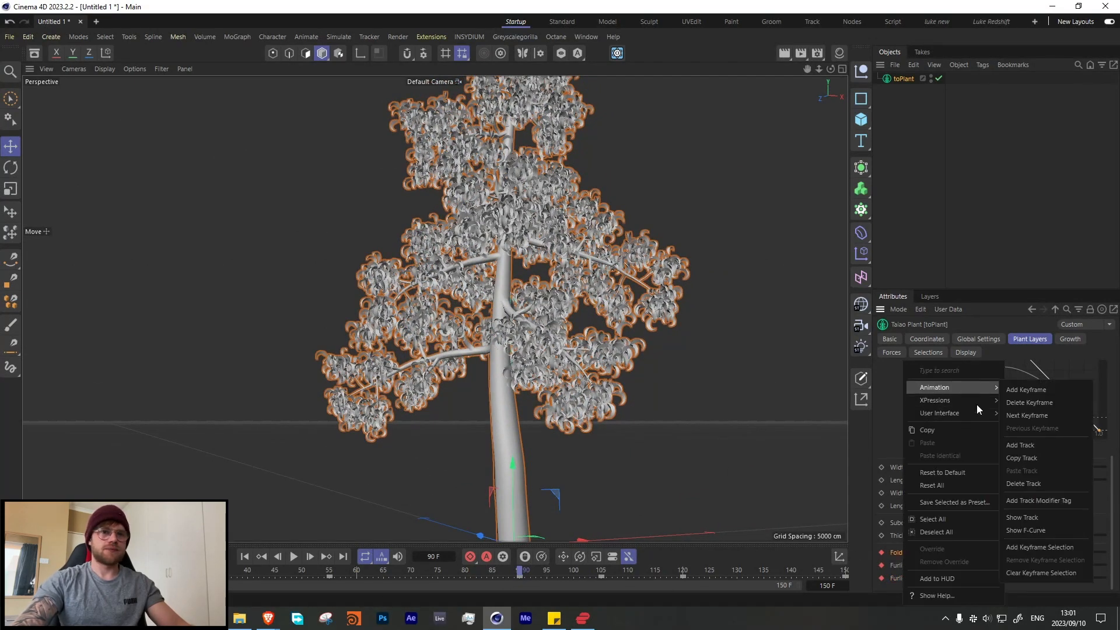
mouse_move(960, 387)
left_click(1030, 483)
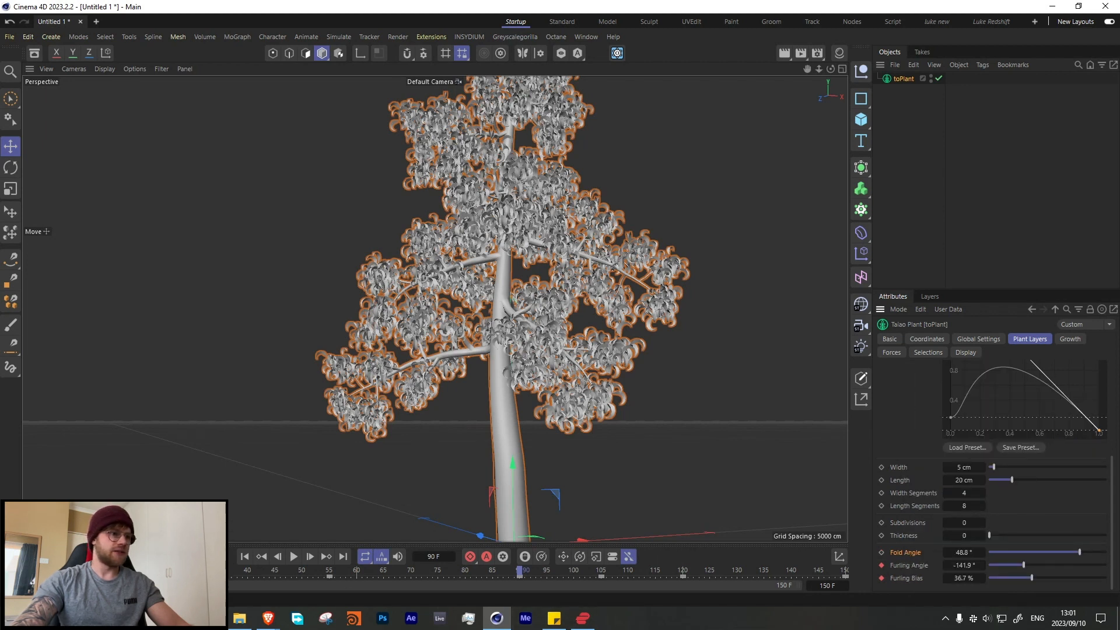
- Keyframe the leaf's Fold Angle at 48.8° on frame 30 and at 15° on frame 90
left_click(193, 571)
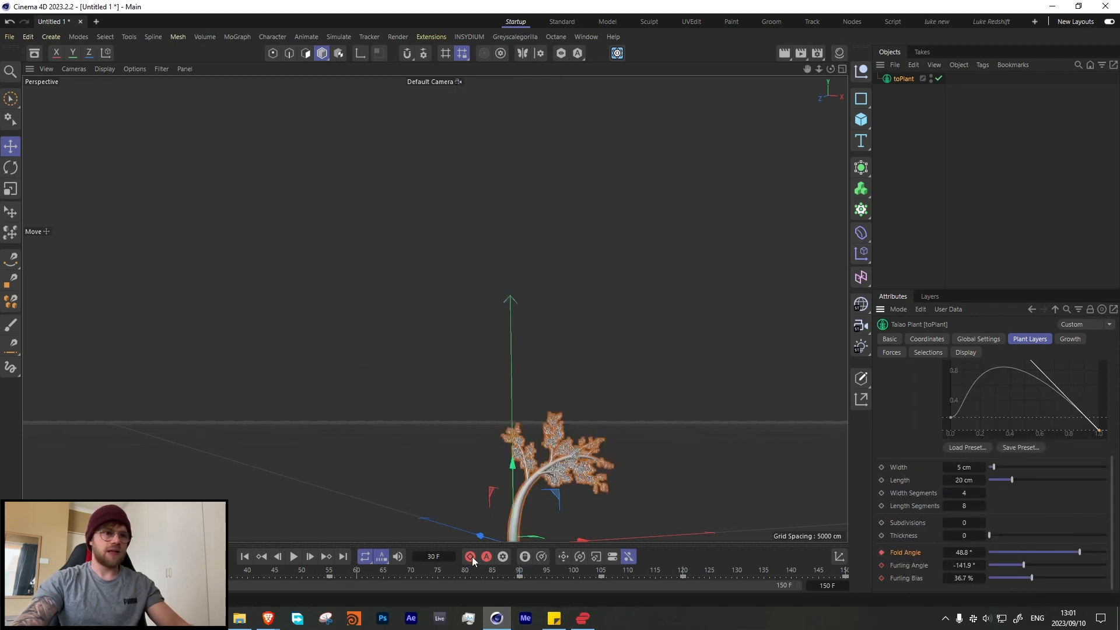
left_click(520, 575)
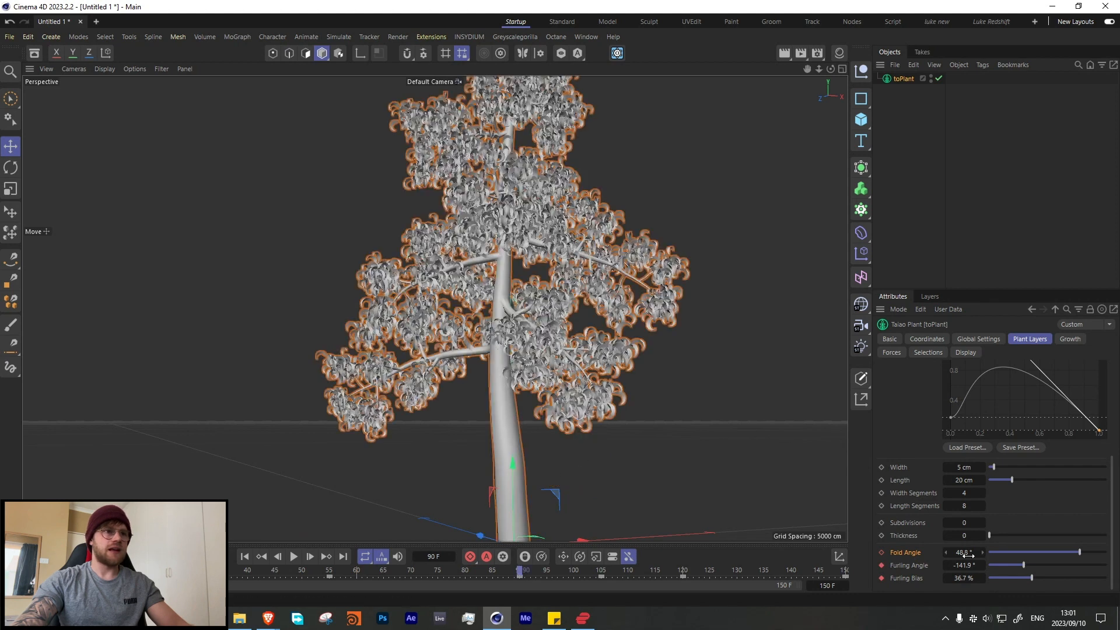
left_click_drag(1074, 550, 1054, 551)
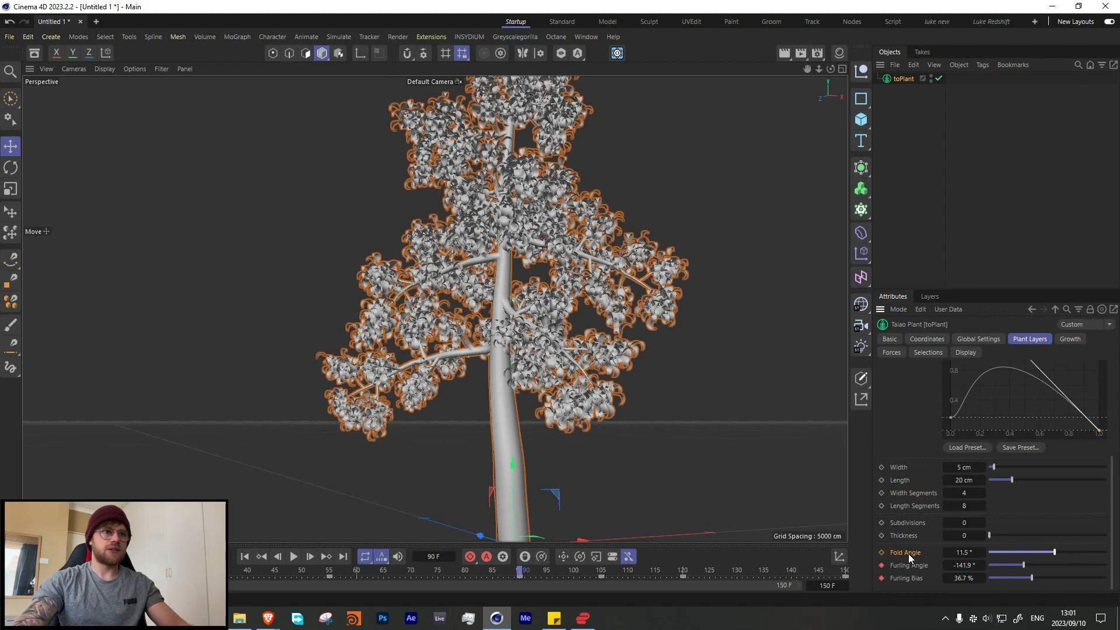
scroll(655, 393, "up", 6)
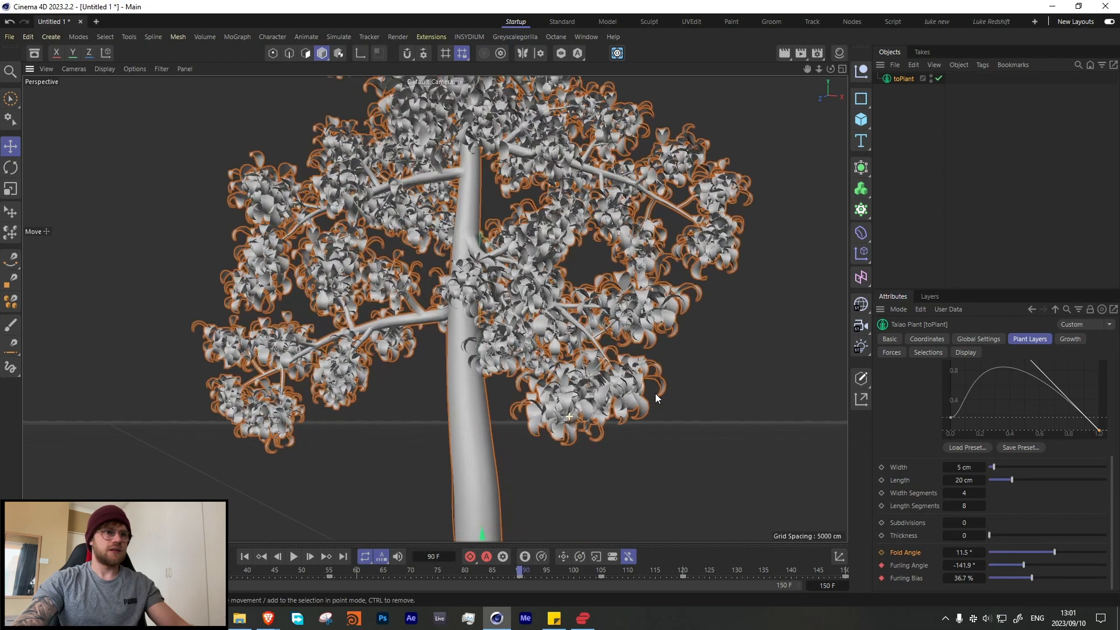
left_click_drag(727, 376, 616, 357, "alt")
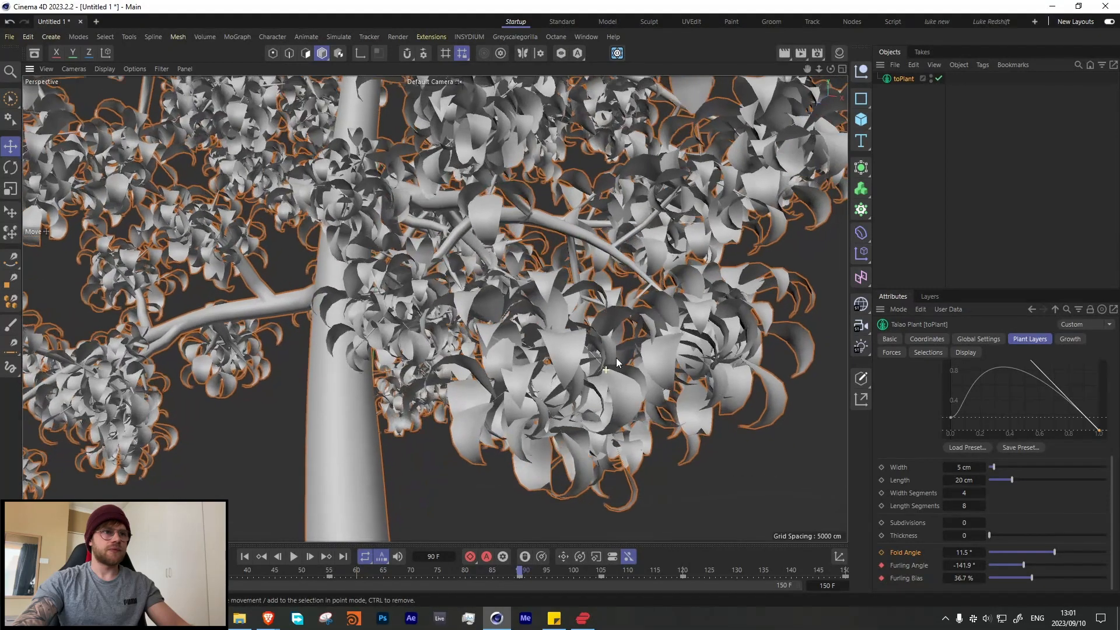
double_click(968, 554)
type("15")
key("Return")
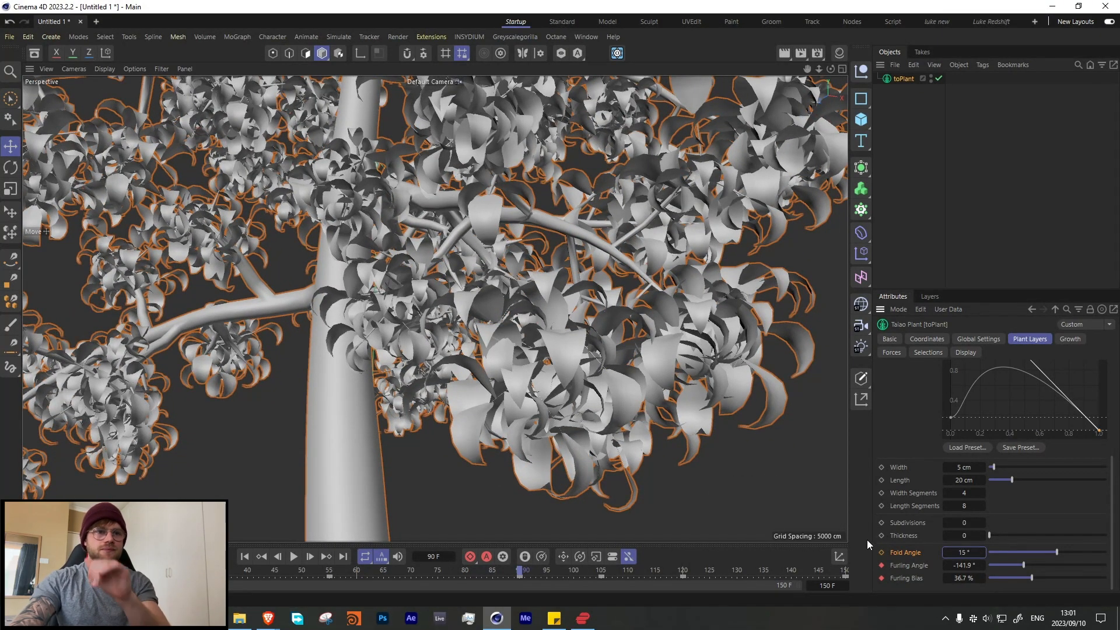
left_click(881, 552)
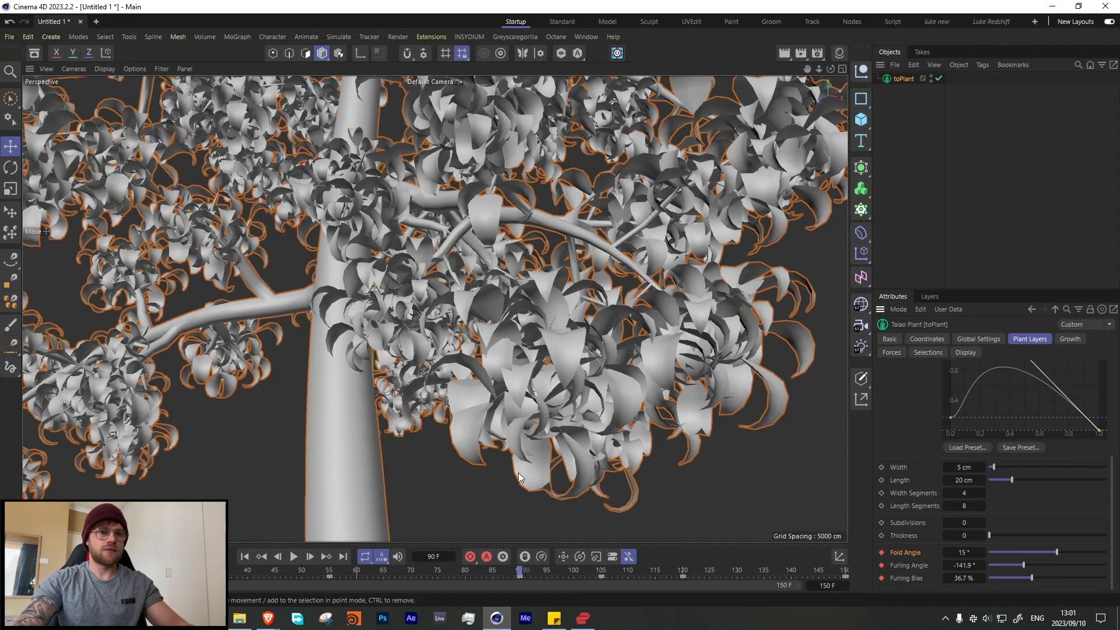
- Move the first keys of the Furling Angle and Furling Bias tracks to frame 30 in the dope sheet, and close it
left_click_drag(487, 344, 451, 381, "alt")
right_click_drag(451, 381, 415, 367, "alt")
left_click_drag(458, 319, 429, 361, "alt")
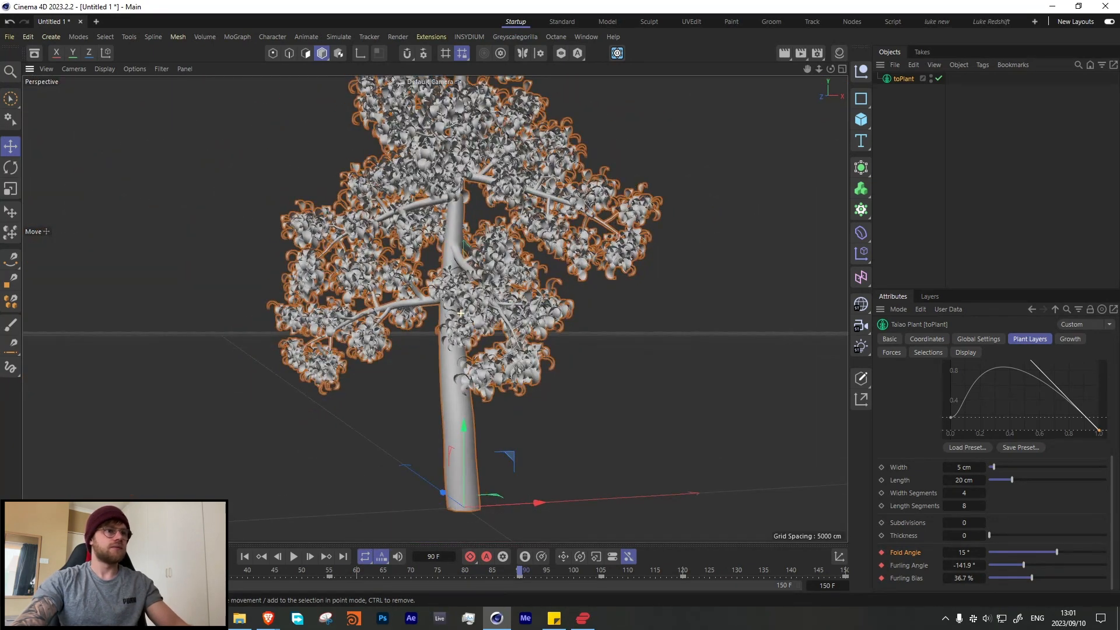
left_click(49, 556)
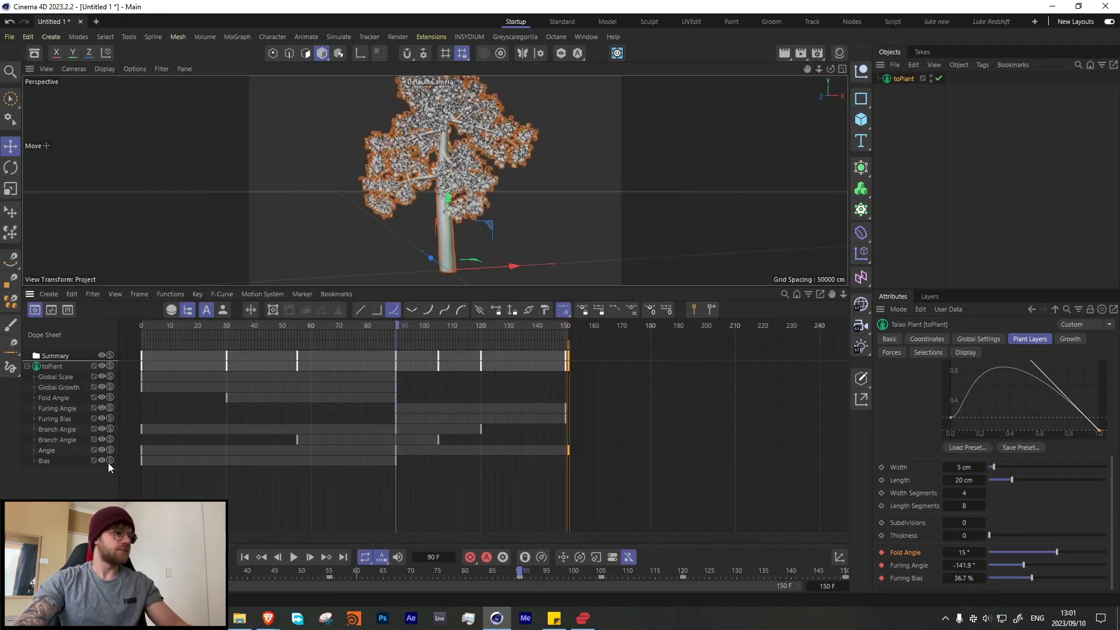
left_click(65, 474)
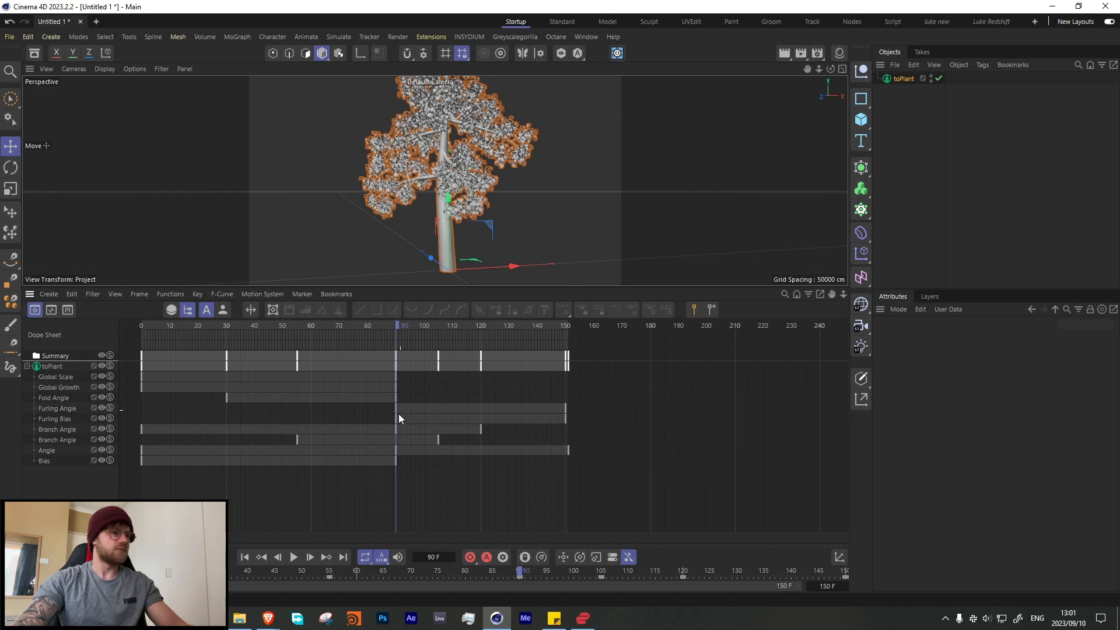
left_click_drag(397, 418, 228, 416)
key("shift+F3")
- Inspect the curled leaves up close, and play the animation from the start with the whole tree framed
right_click_drag(511, 334, 625, 316, "alt")
left_click_drag(659, 314, 687, 316, "alt")
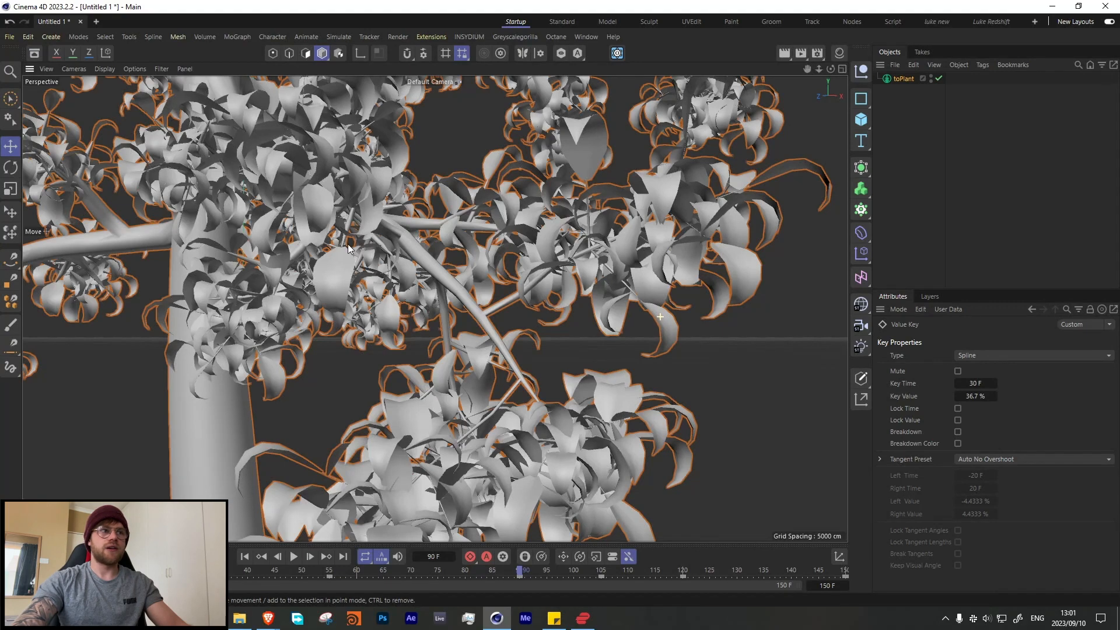
right_click_drag(348, 243, 274, 284, "alt")
middle_click_drag(300, 236, 307, 358, "alt")
right_click_drag(345, 349, 322, 352, "alt")
middle_click_drag(322, 351, 439, 394, "alt")
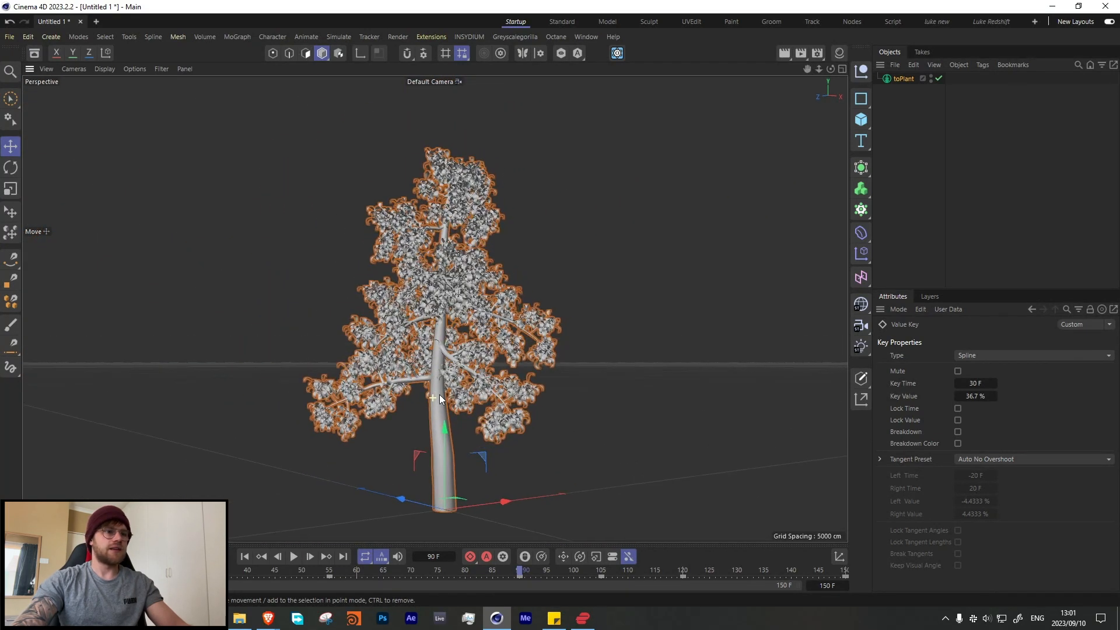
left_click(245, 557)
left_click(295, 557)
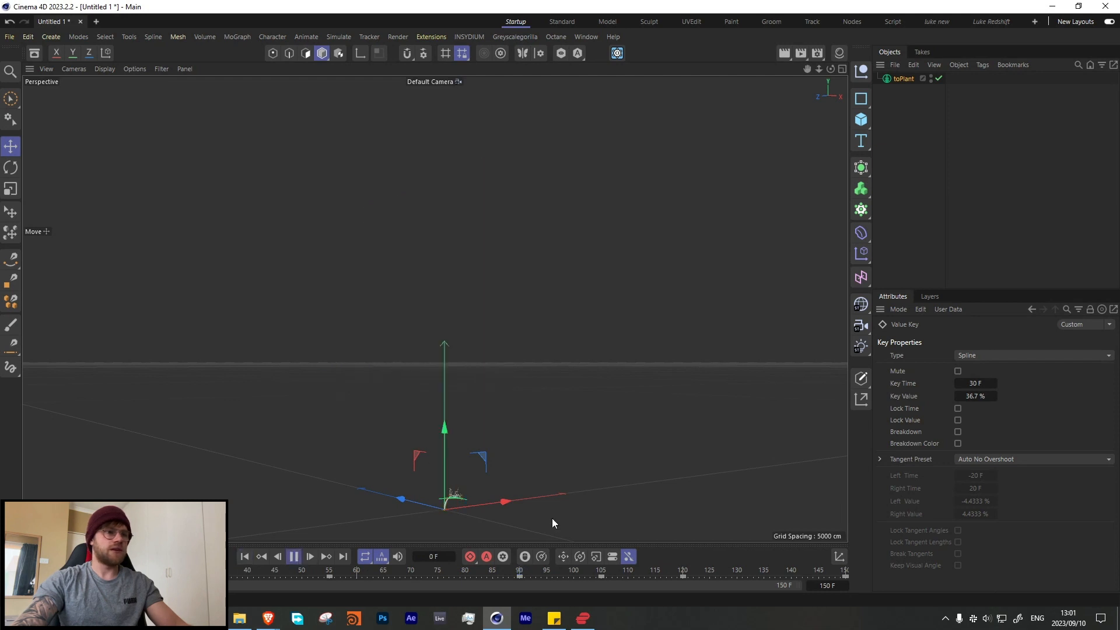
- Deselect the plant, limit the viewport display to geometry only, and stop the playback
left_click(922, 152)
left_click(161, 69)
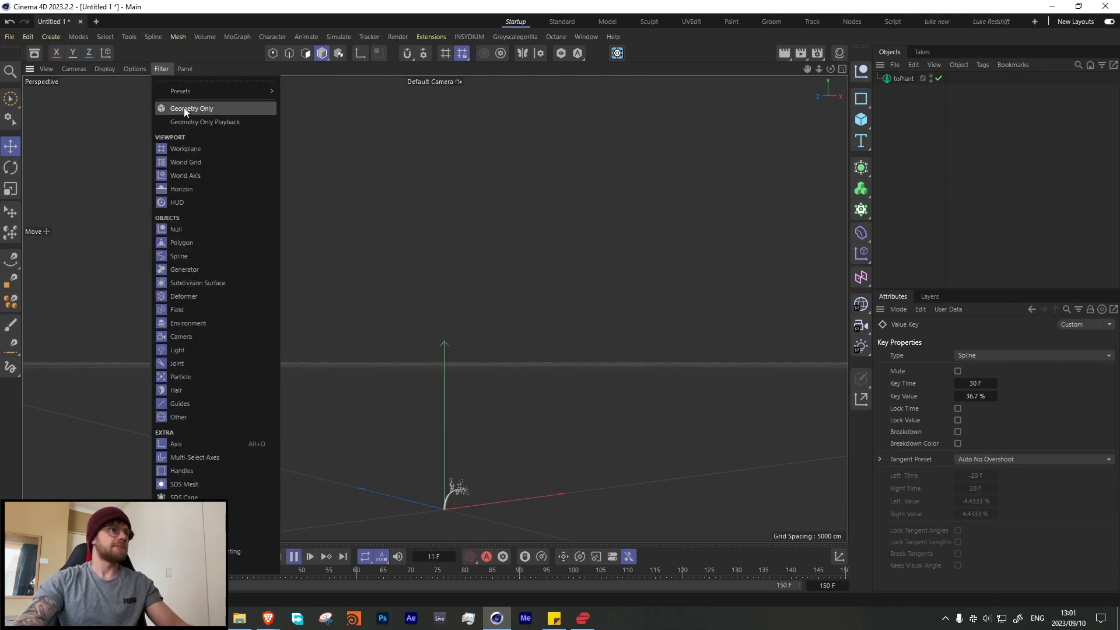
left_click(185, 107)
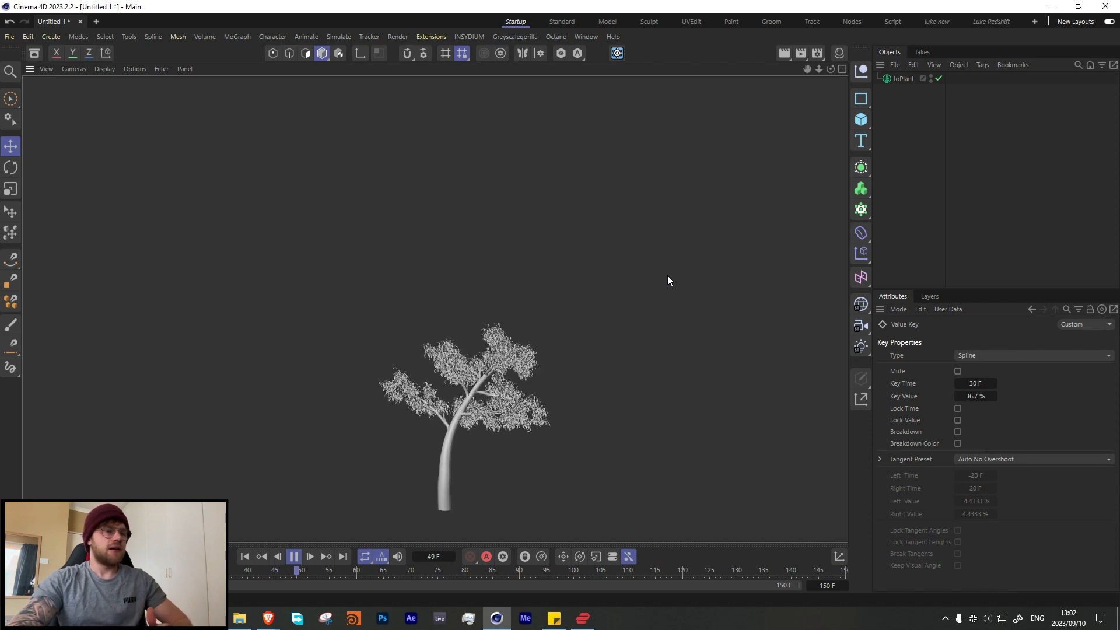
left_click(295, 557)
- Make a preview movie of the growth animation, watch it in the Picture Viewer and close the viewer
left_click(803, 54)
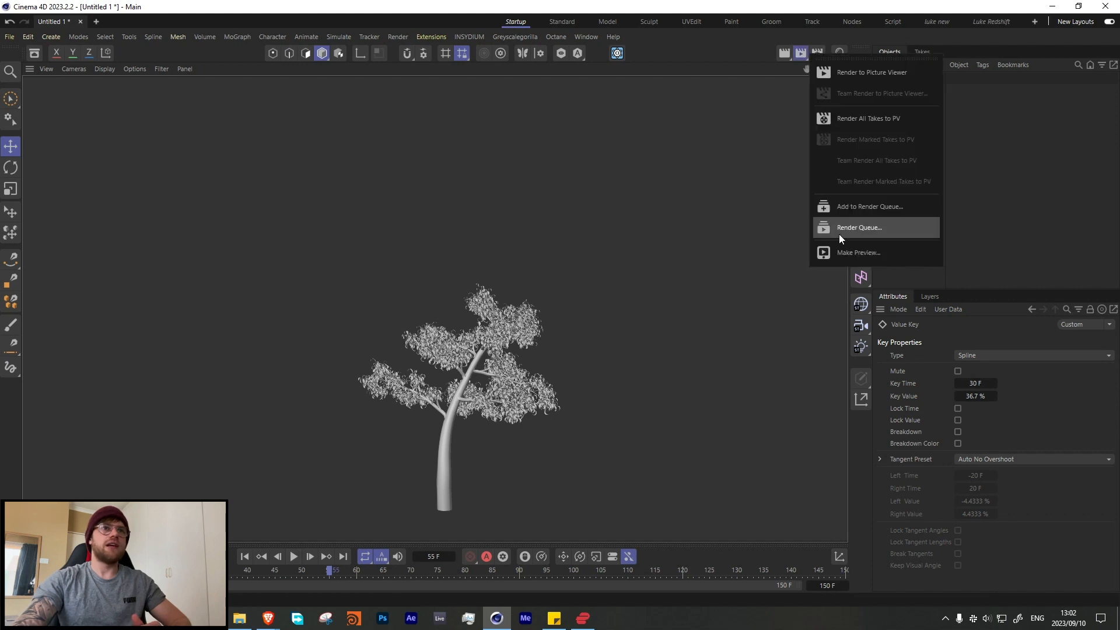
left_click(850, 251)
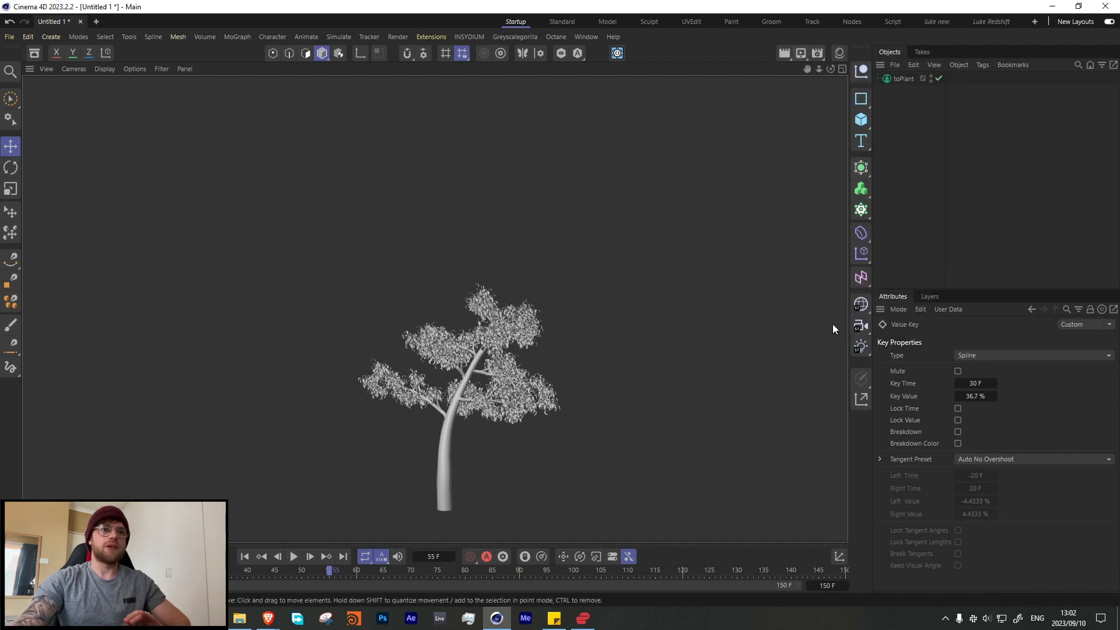
left_click(830, 325)
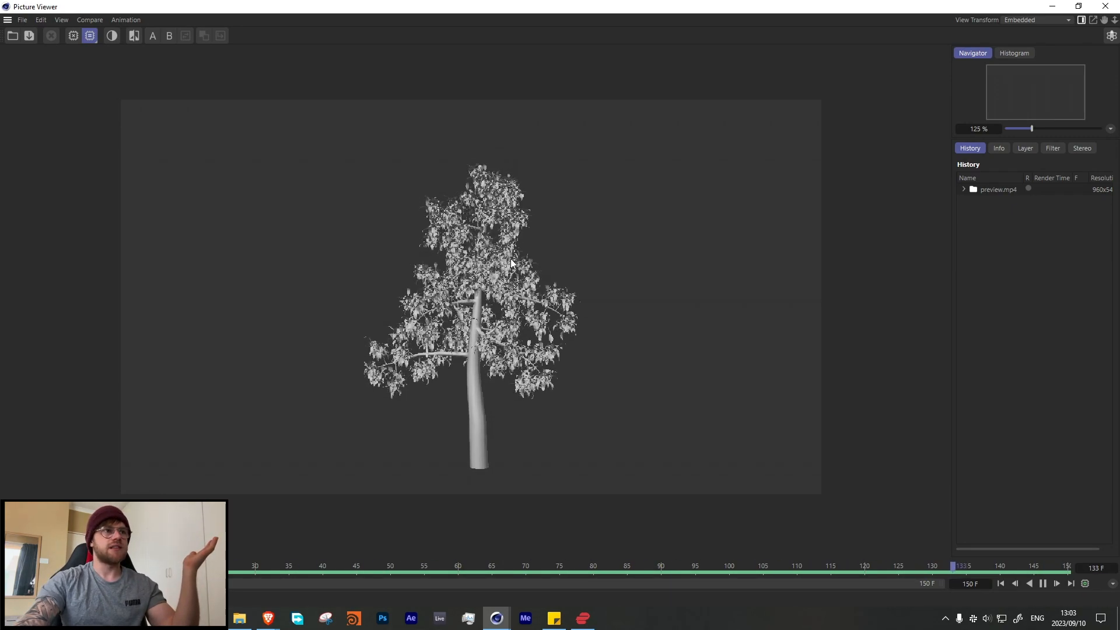
left_click(1042, 583)
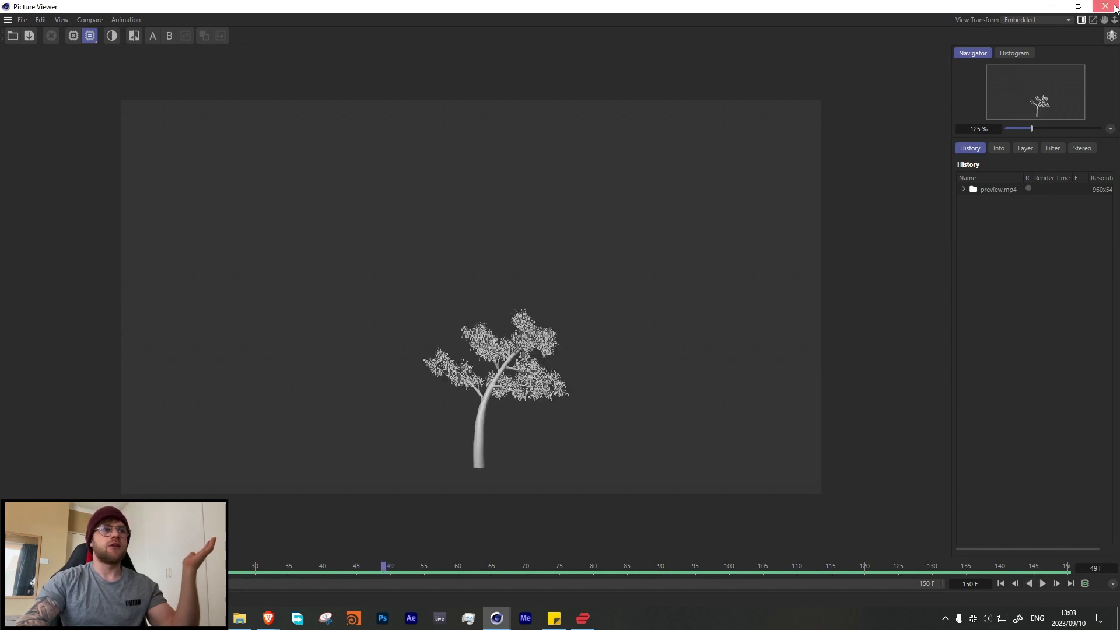
left_click(1113, 7)
- Check the toPlant object's Forces settings and return to its Plant Layers
left_click(904, 79)
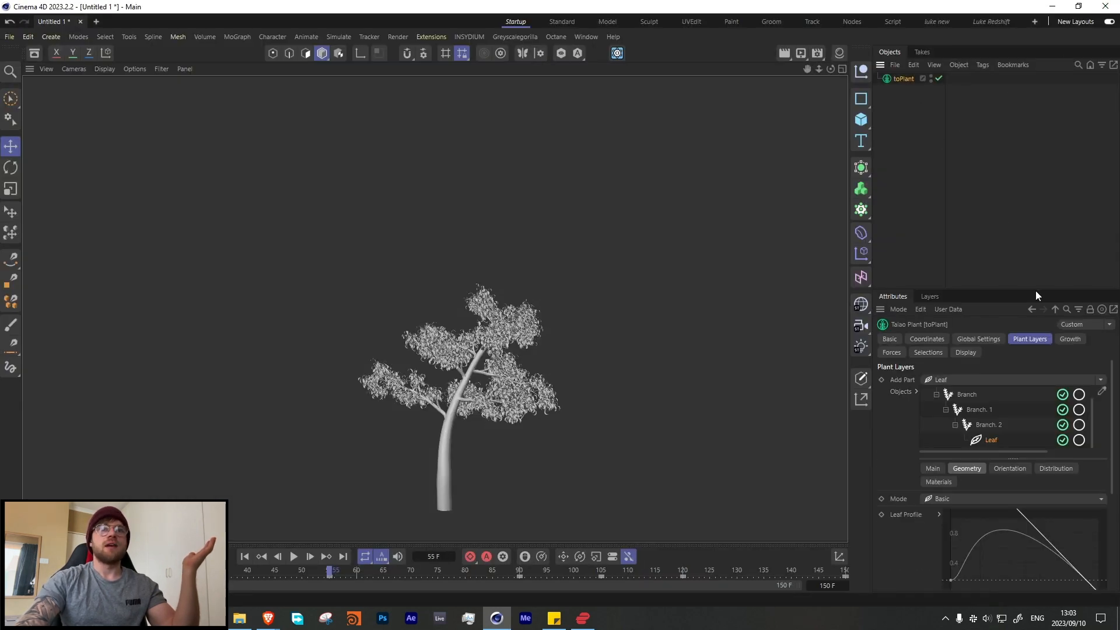
left_click(892, 353)
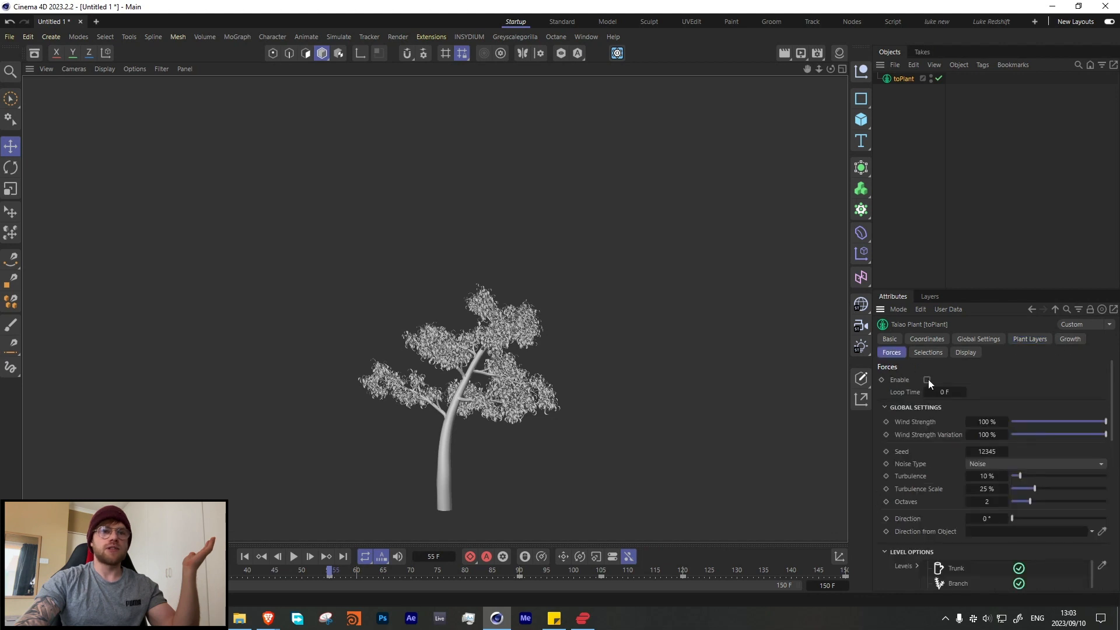
left_click(1028, 339)
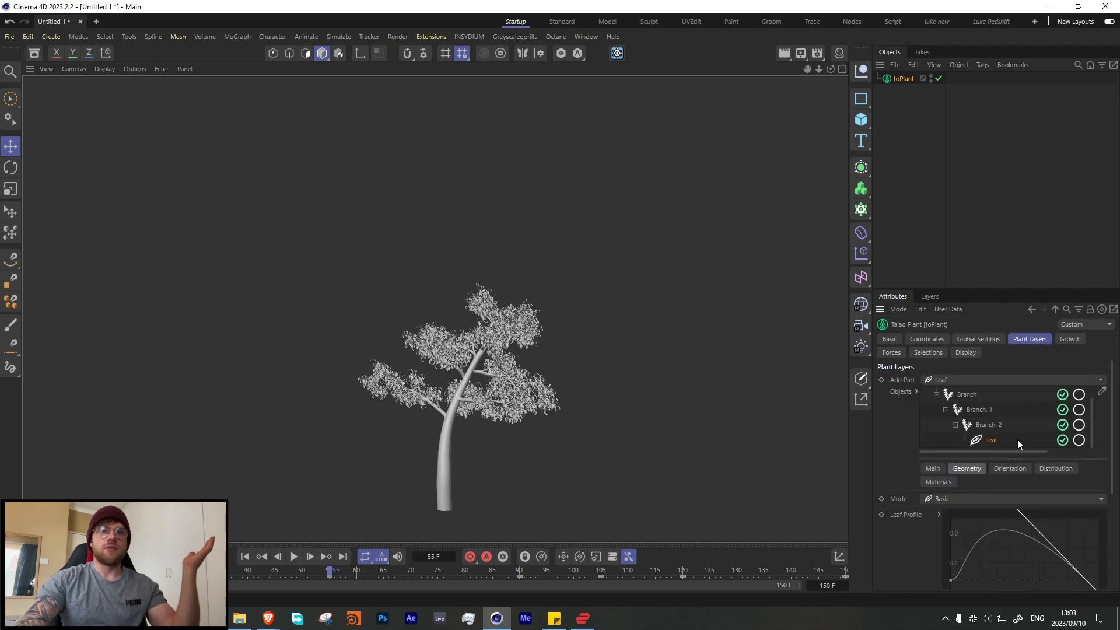
- Reduce the Branch Count to 2 for Branch. 1, 5 for Branch and 5 for Branch. 2
left_click(977, 420)
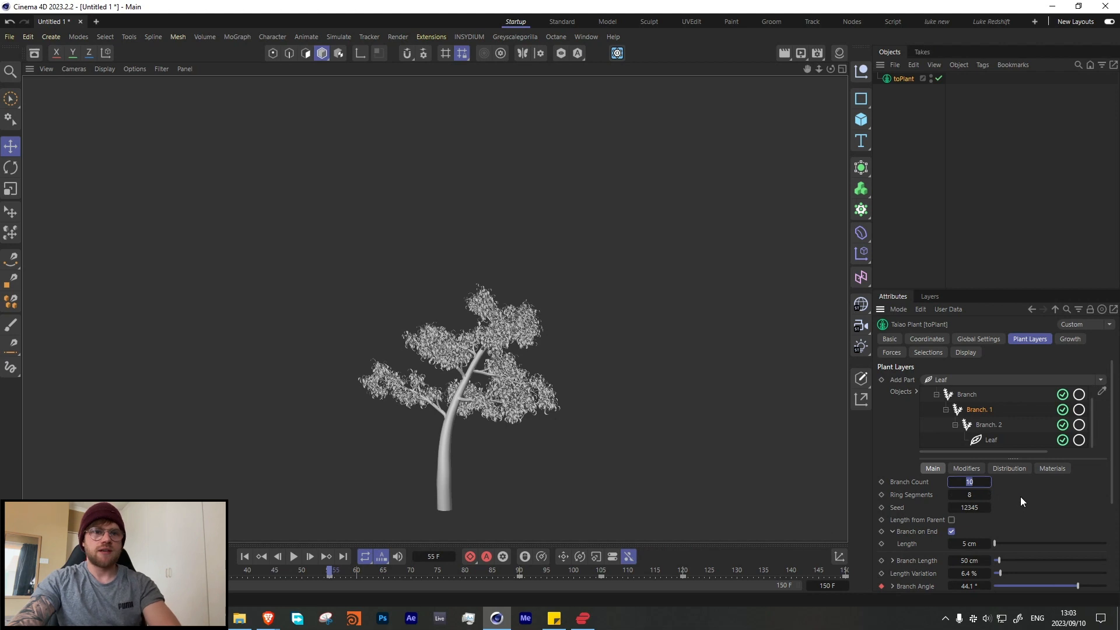
type("2")
key("Return")
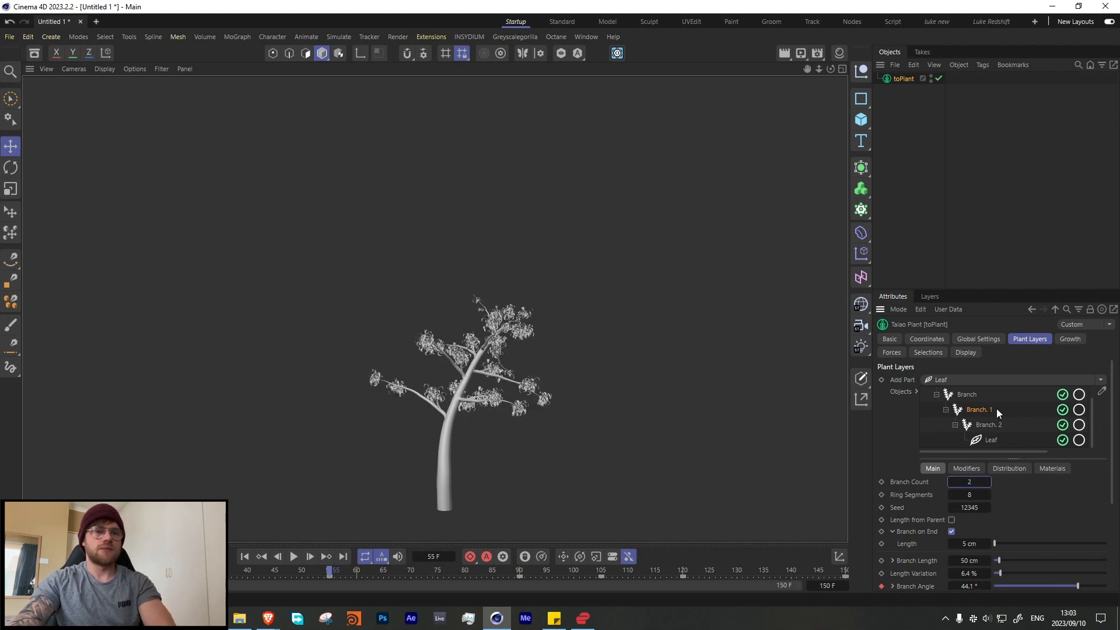
left_click(963, 399)
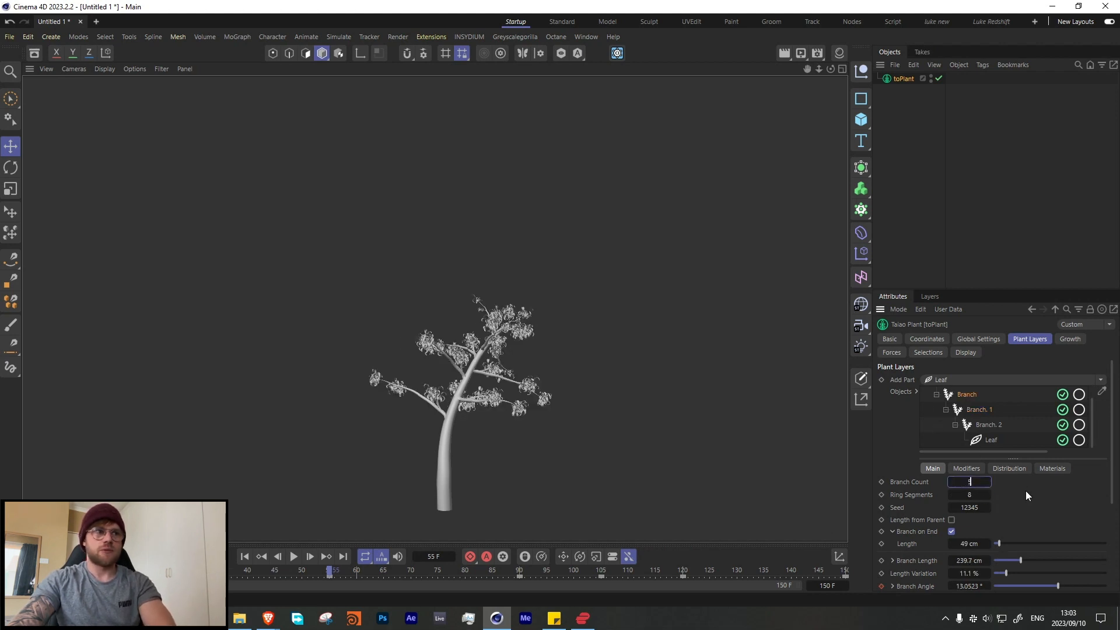
left_click(983, 424)
double_click(969, 483)
type("5")
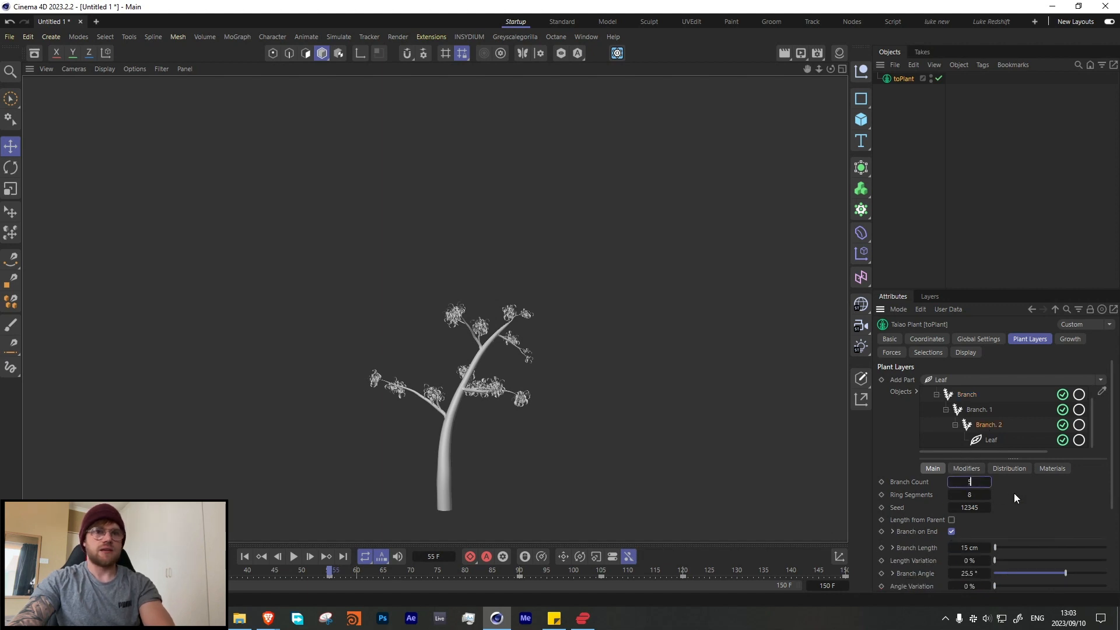
key("Return")
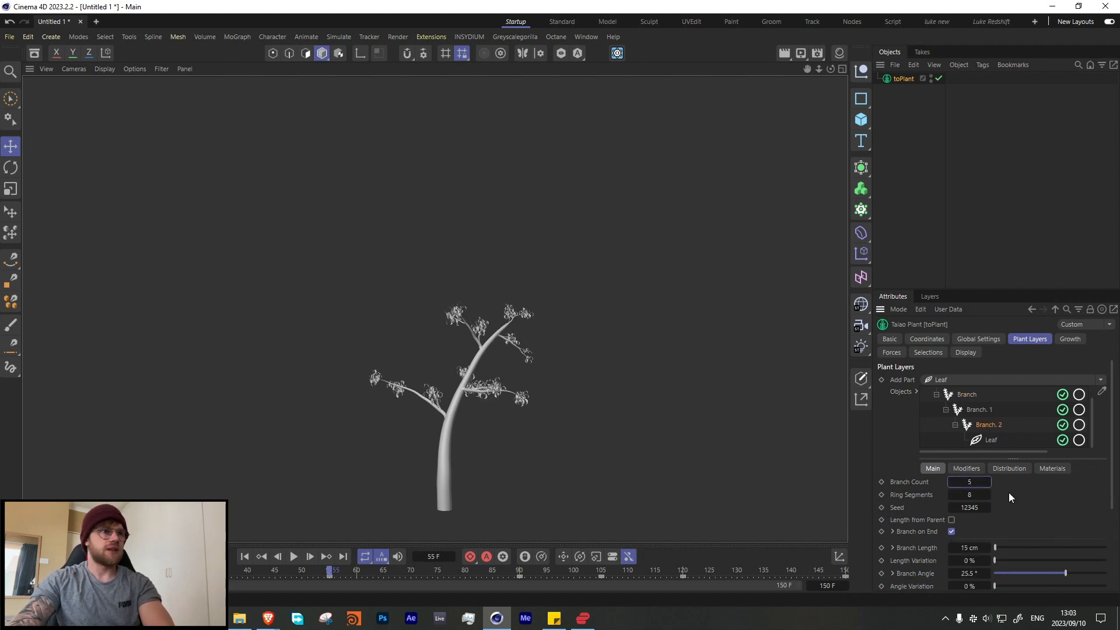
- Play the growth animation from the start, enable the plant's Forces while it runs, and stop the playback
left_click(244, 556)
left_click(293, 556)
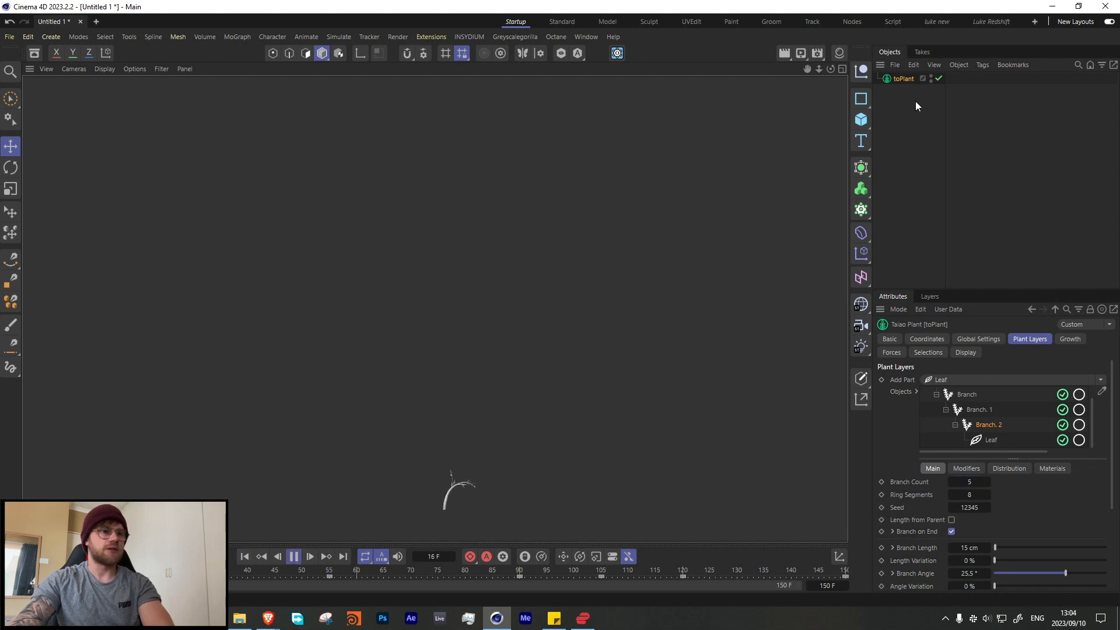
left_click(891, 353)
left_click(926, 380)
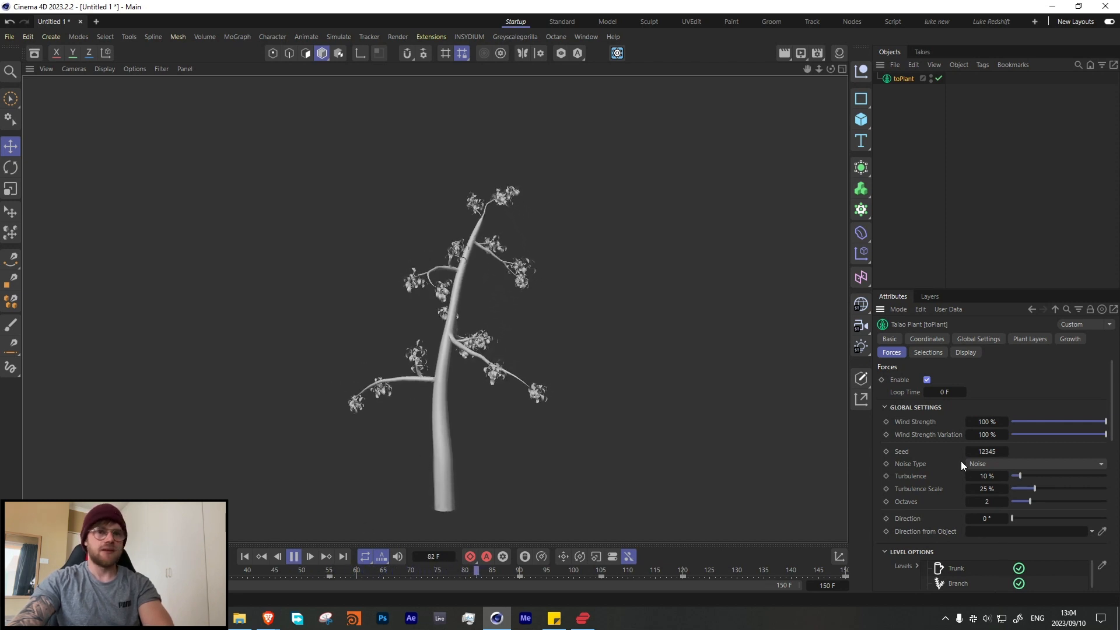
scroll(944, 543, "down", 3)
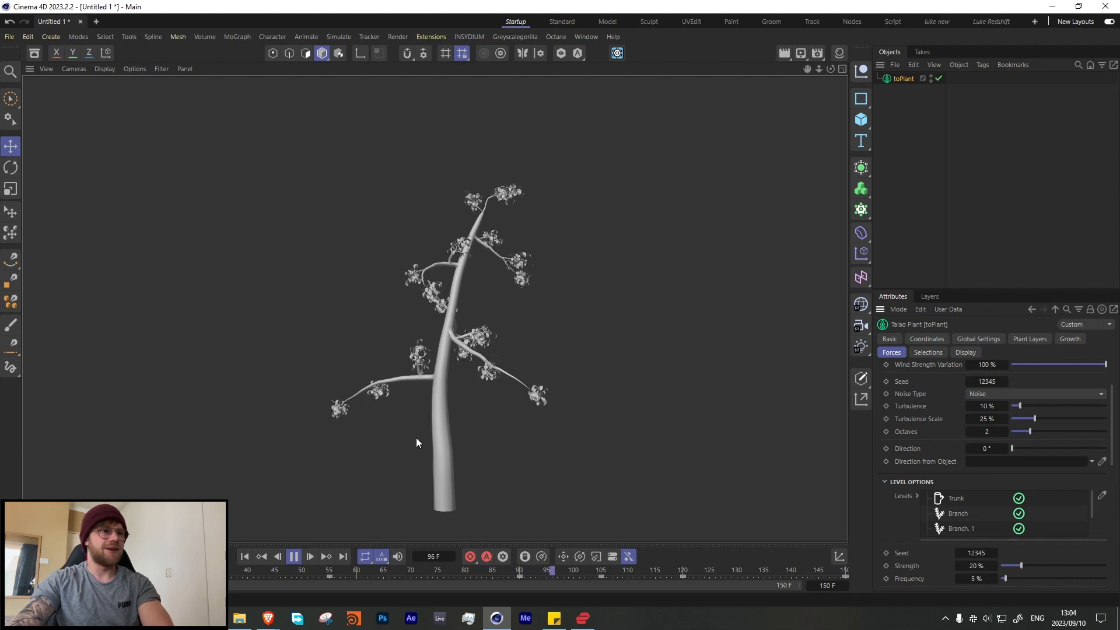
left_click(295, 556)
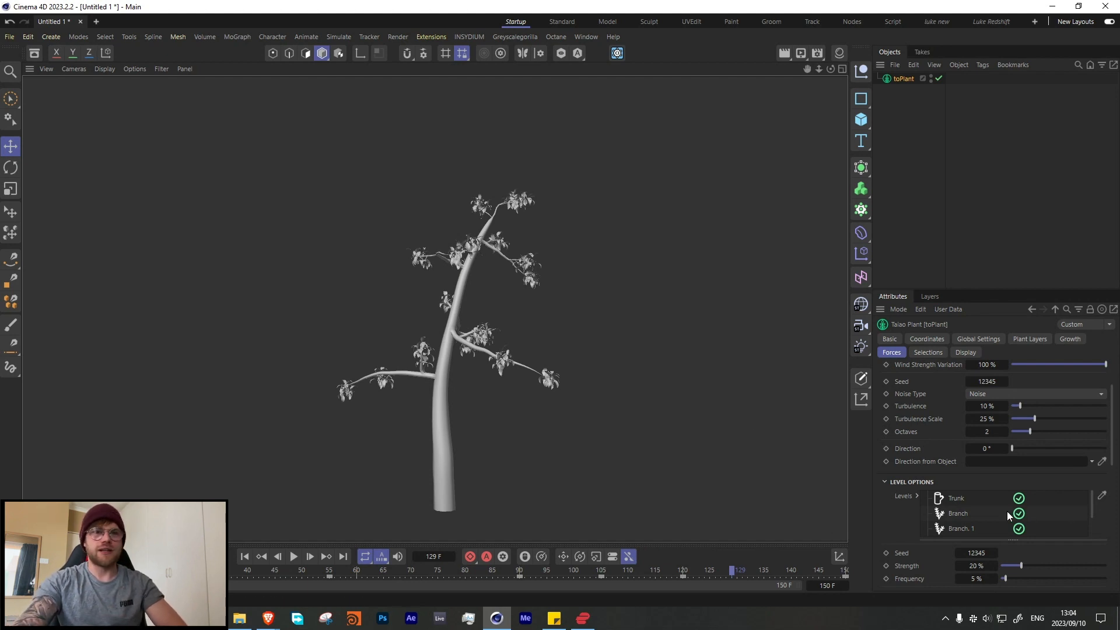
- Turn off the forces for the Leaf and all branch levels, leaving only the Trunk level active
scroll(991, 506, "down", 2)
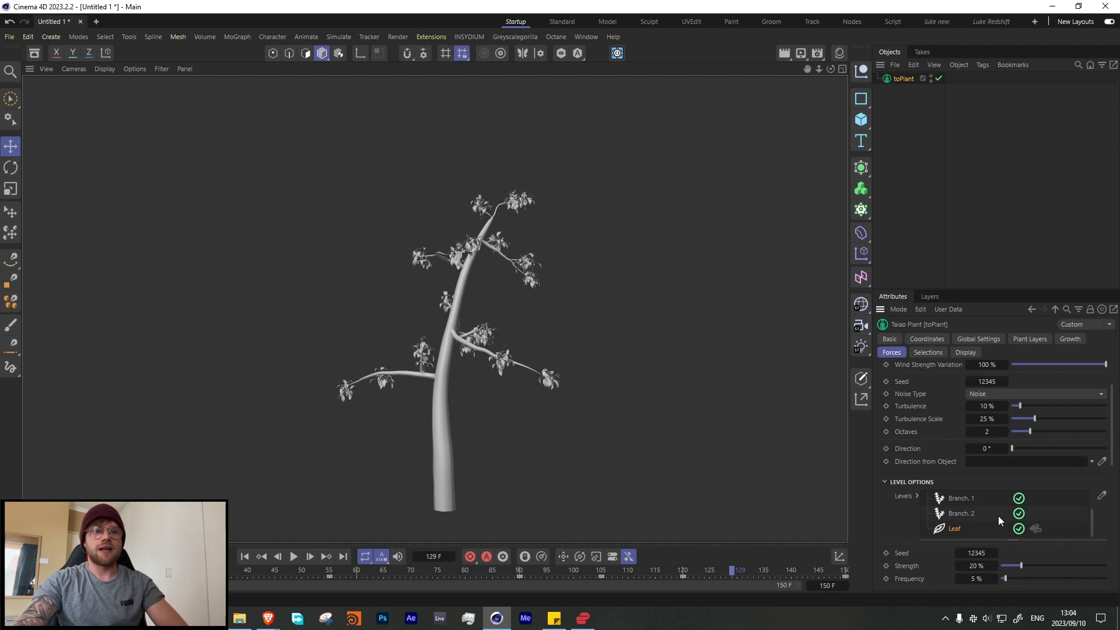
left_click(1018, 528)
left_click(1018, 514)
left_click(1019, 498)
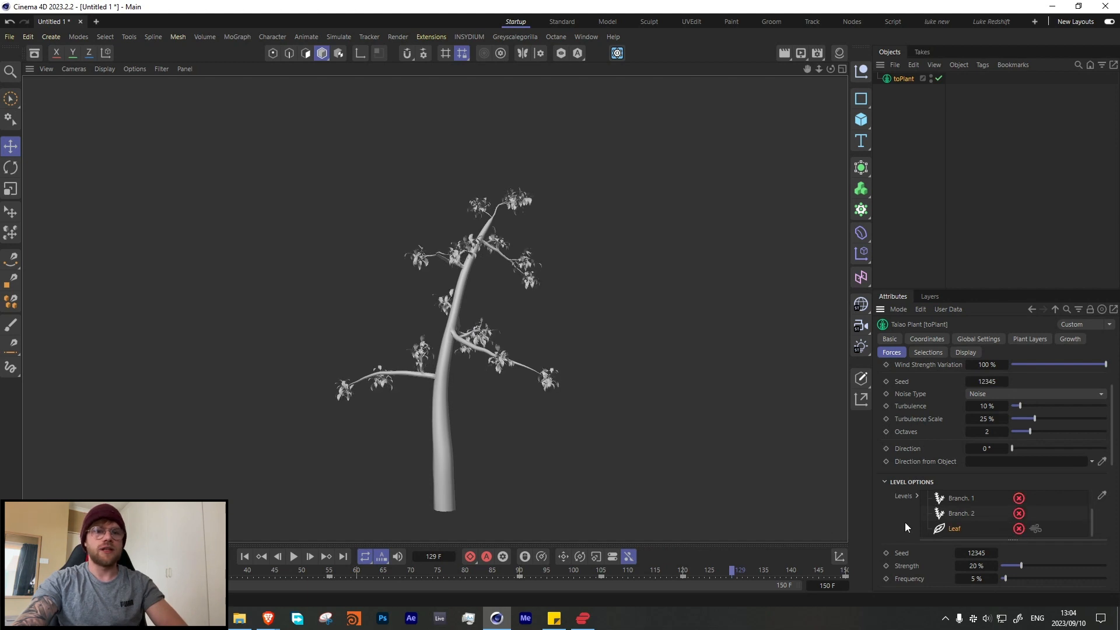
- Play the animation to check the trunk-only wind, stop it, and enlarge the Forces level list to show every level
left_click(294, 556)
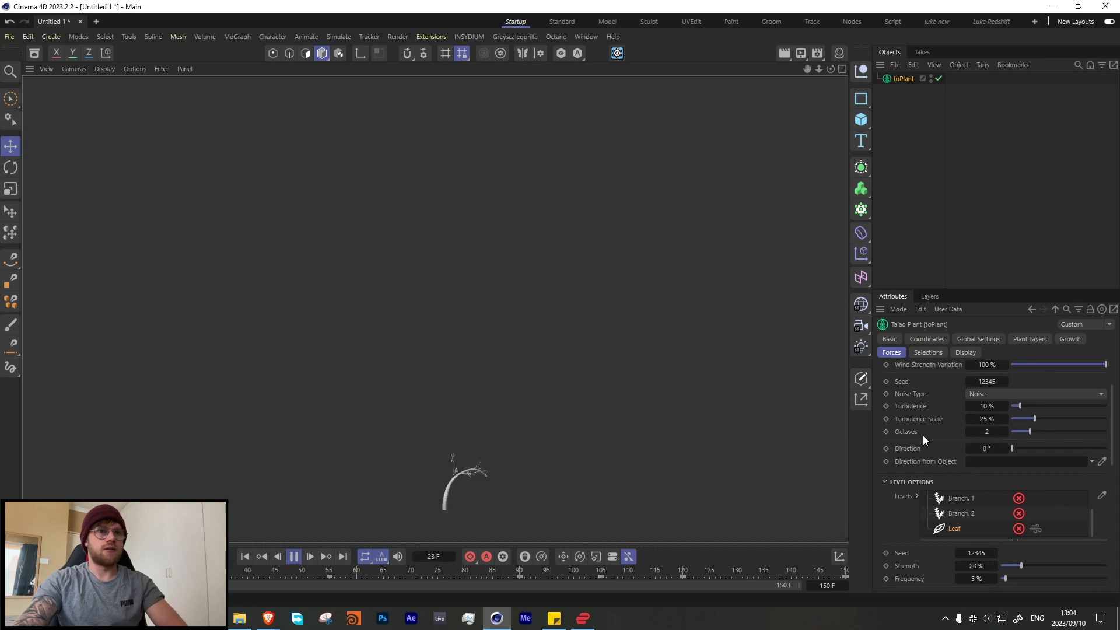
scroll(923, 436, "up", 2)
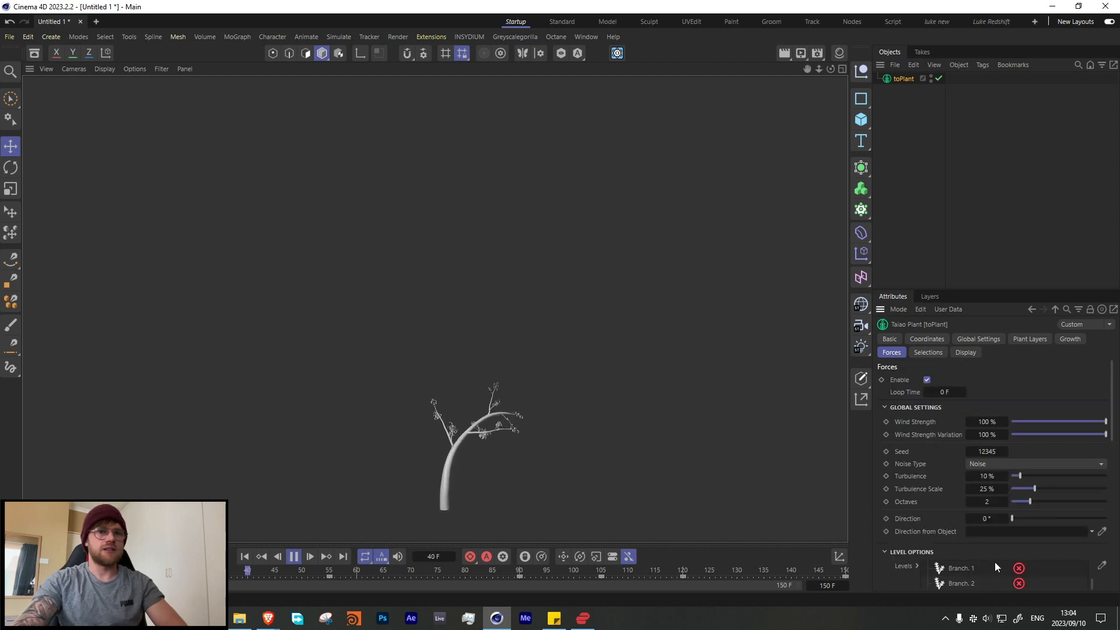
scroll(986, 580, "up", 2)
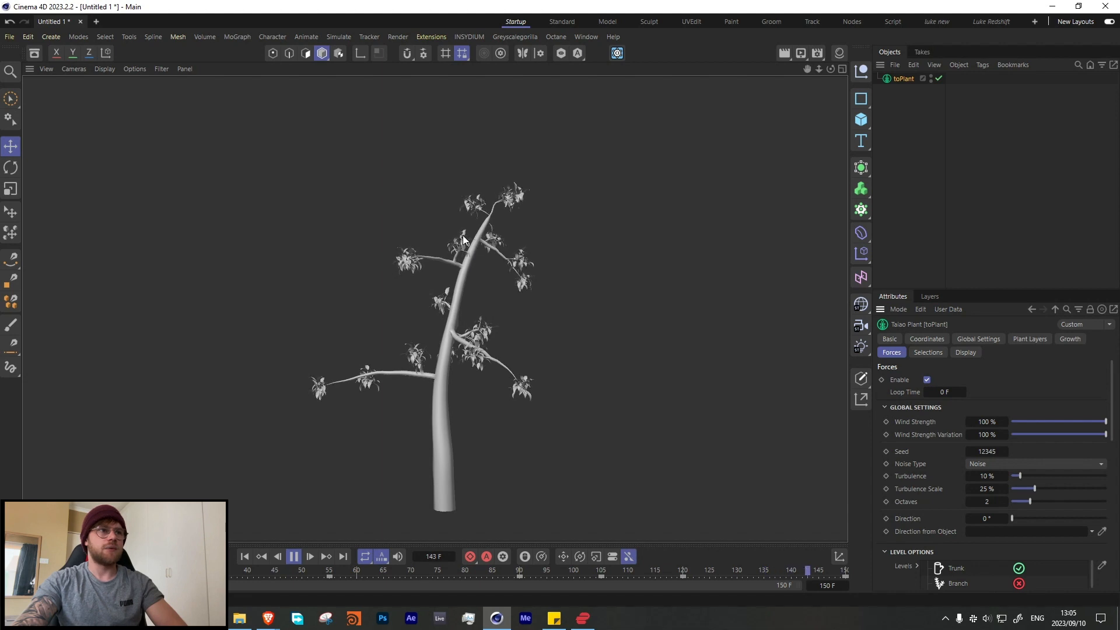
left_click(293, 557)
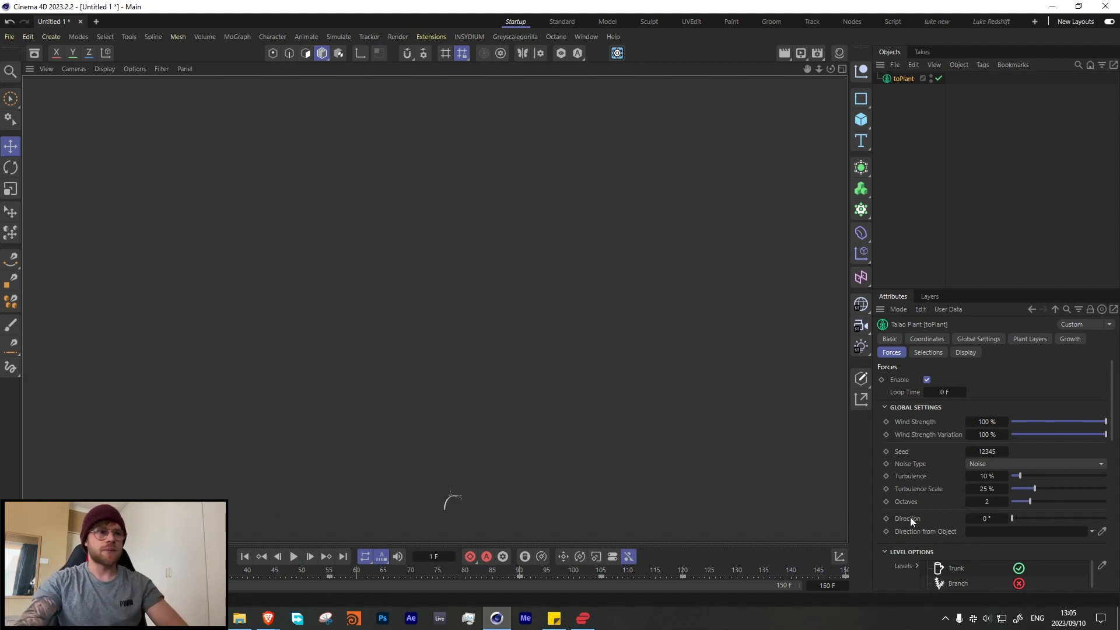
scroll(947, 564, "down", 3)
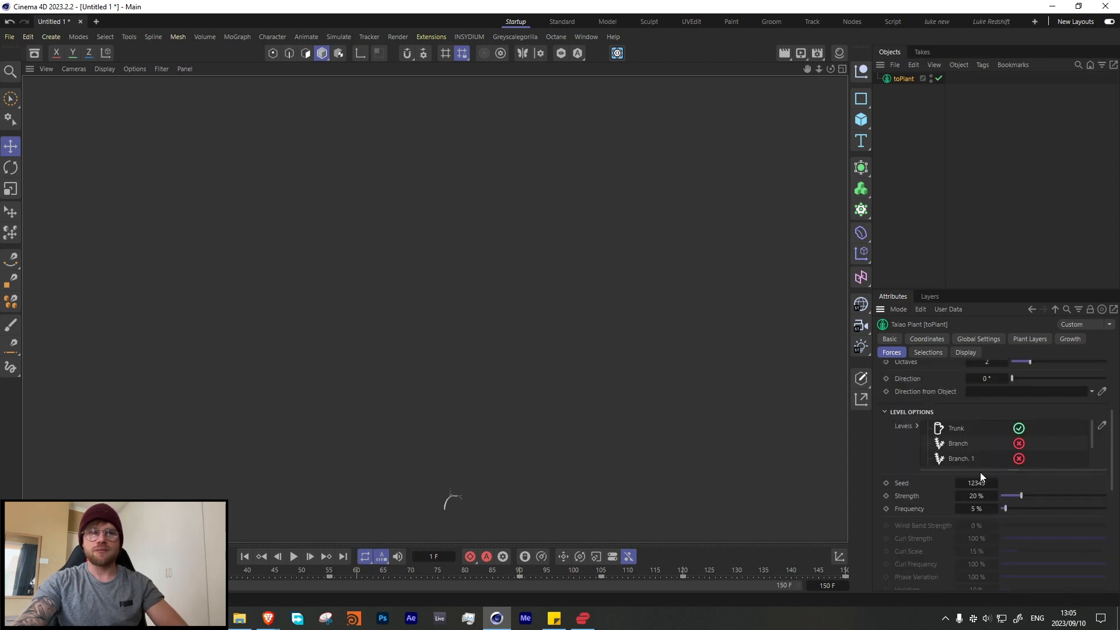
left_click_drag(980, 470, 985, 508)
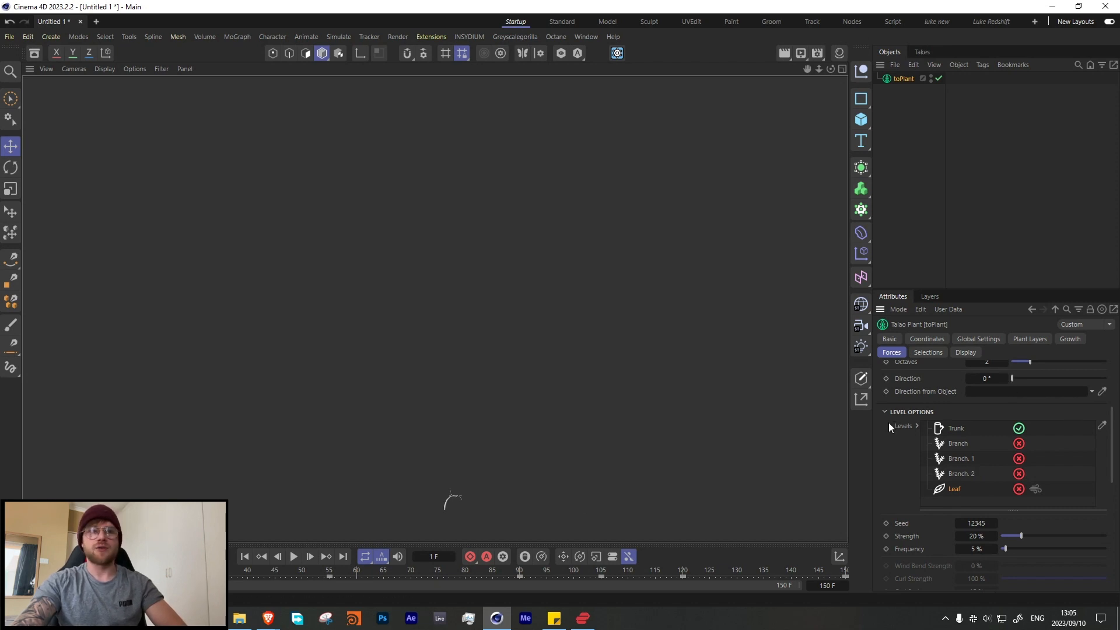
- At frame 140, set the Branch Count to 15 for Branch, 20 for Branch. 1 and 10 for Branch. 2, and deselect the plant
left_click_drag(309, 569, 791, 563)
left_click(1030, 339)
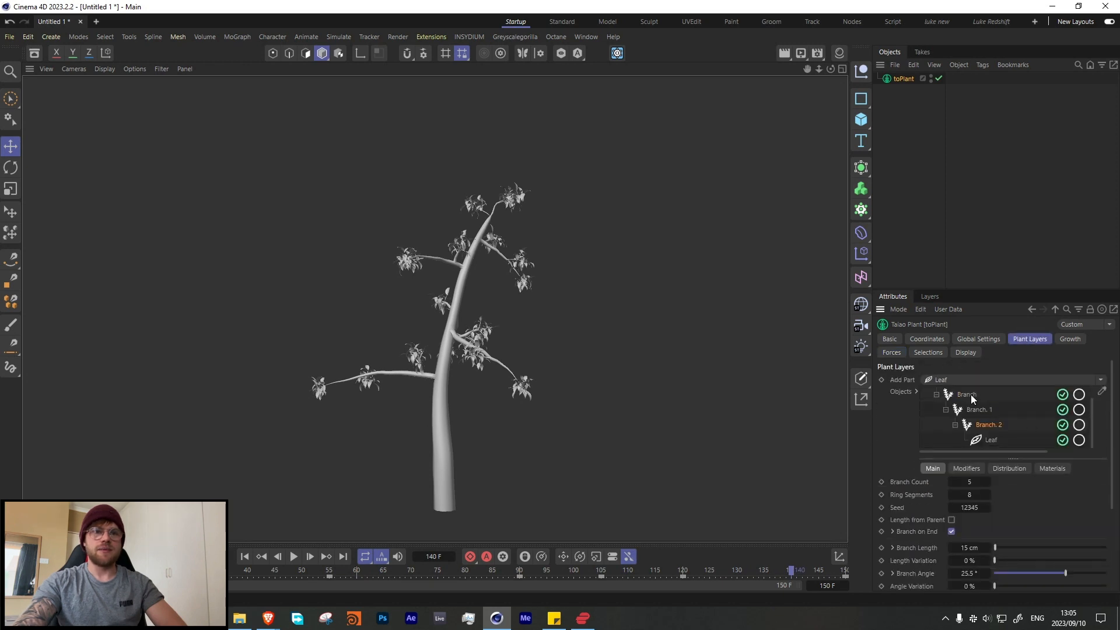
scroll(986, 406, "up", 1)
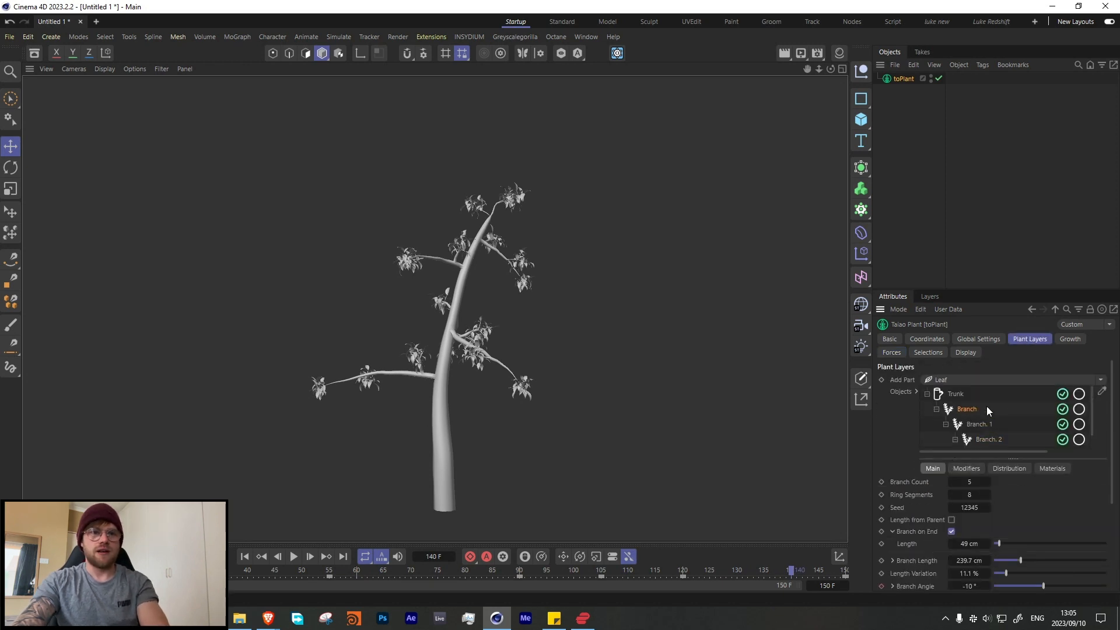
left_click(969, 482)
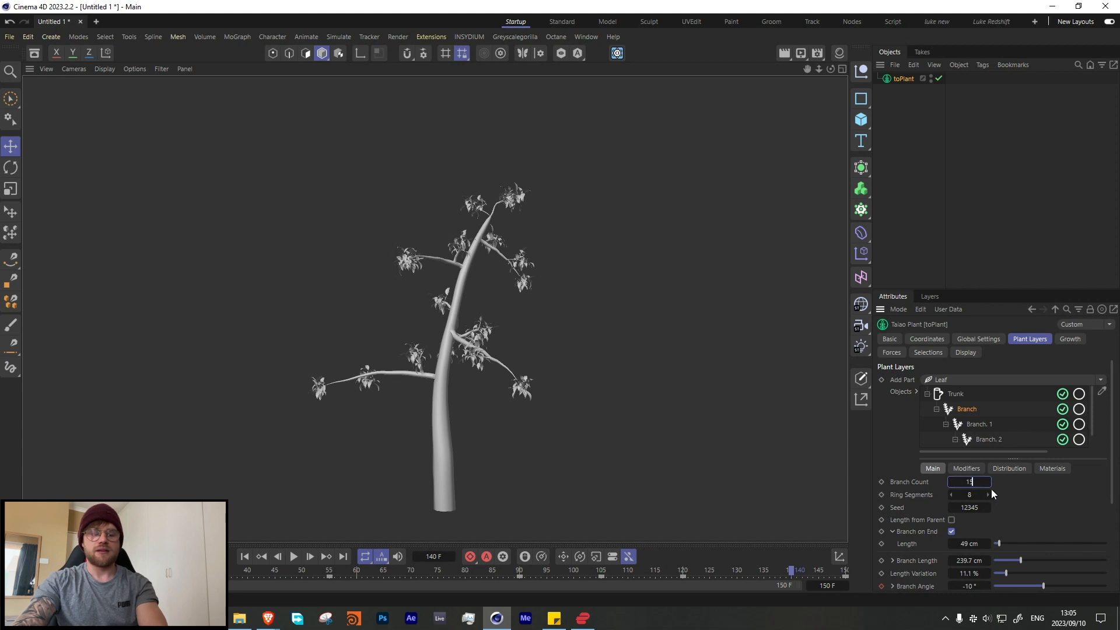
left_click(968, 423)
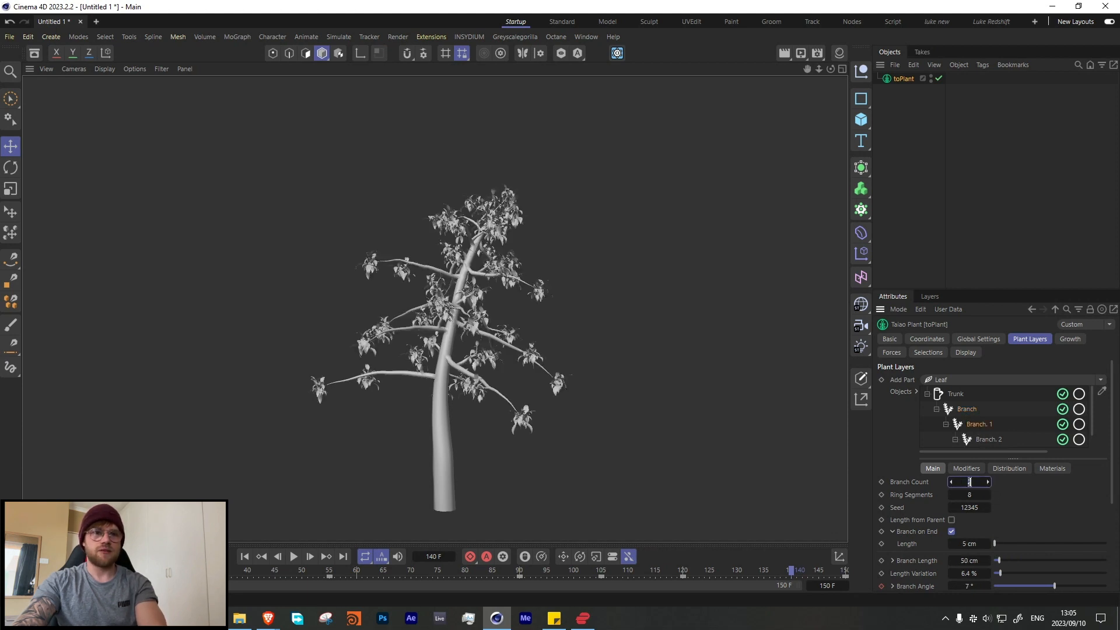
left_click(987, 440)
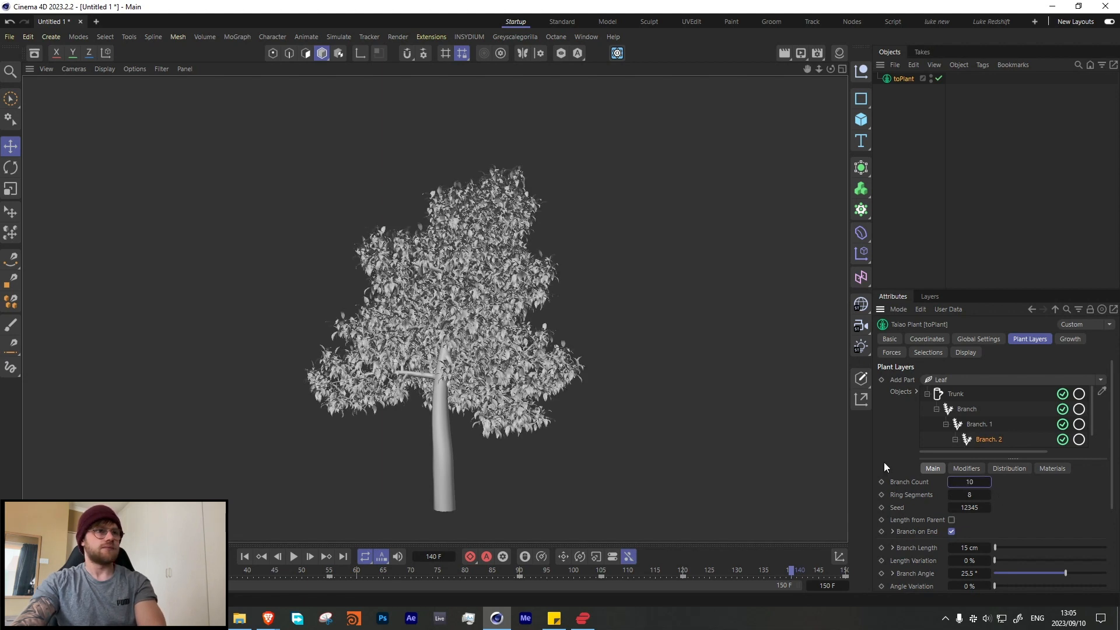
left_click(919, 201)
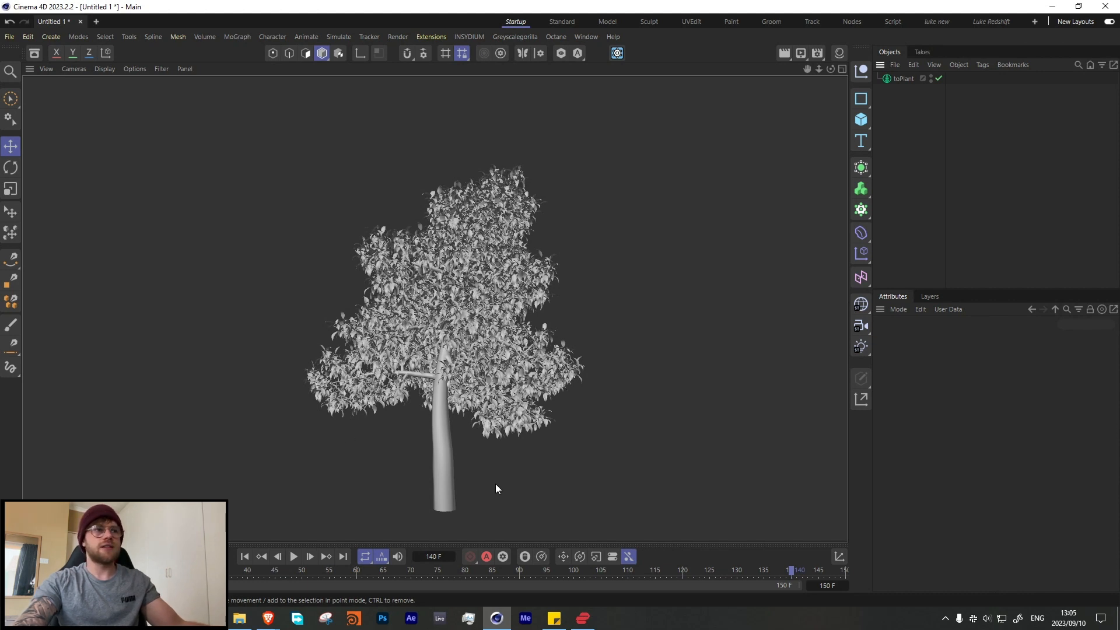
- Reselect the plant, inspect the Trunk layer's material settings and look through its branch layers
left_click(902, 79)
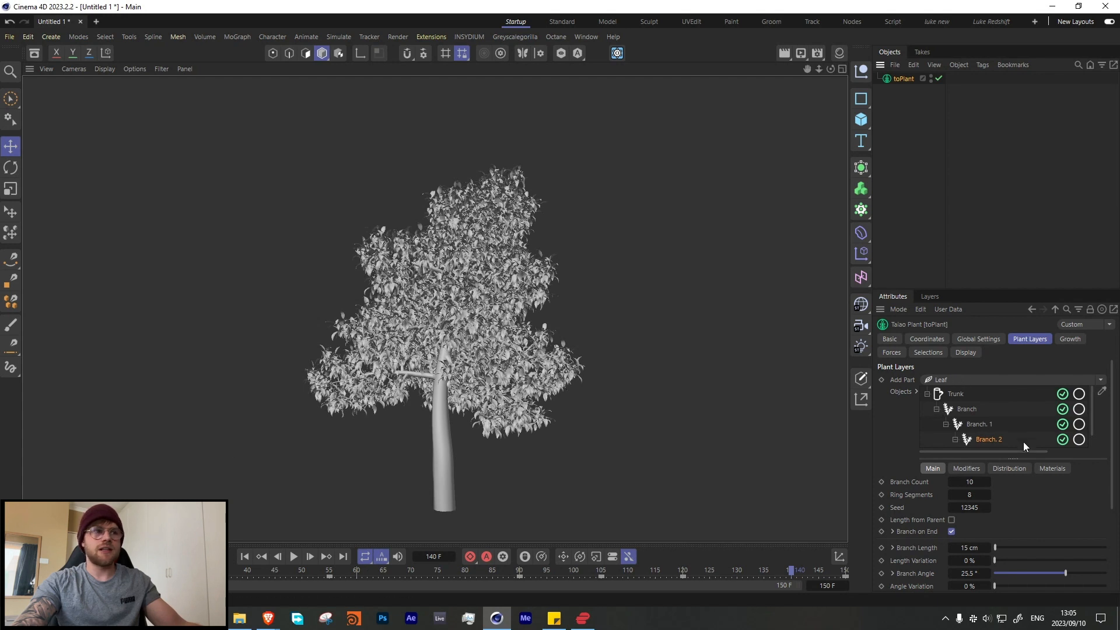
left_click(948, 395)
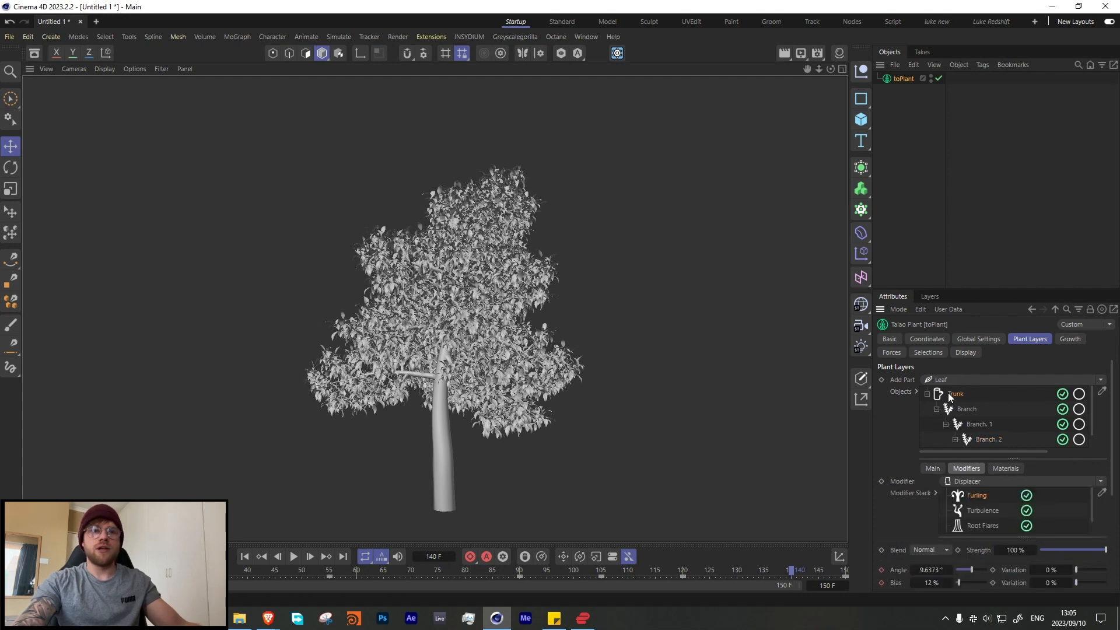
left_click(1001, 469)
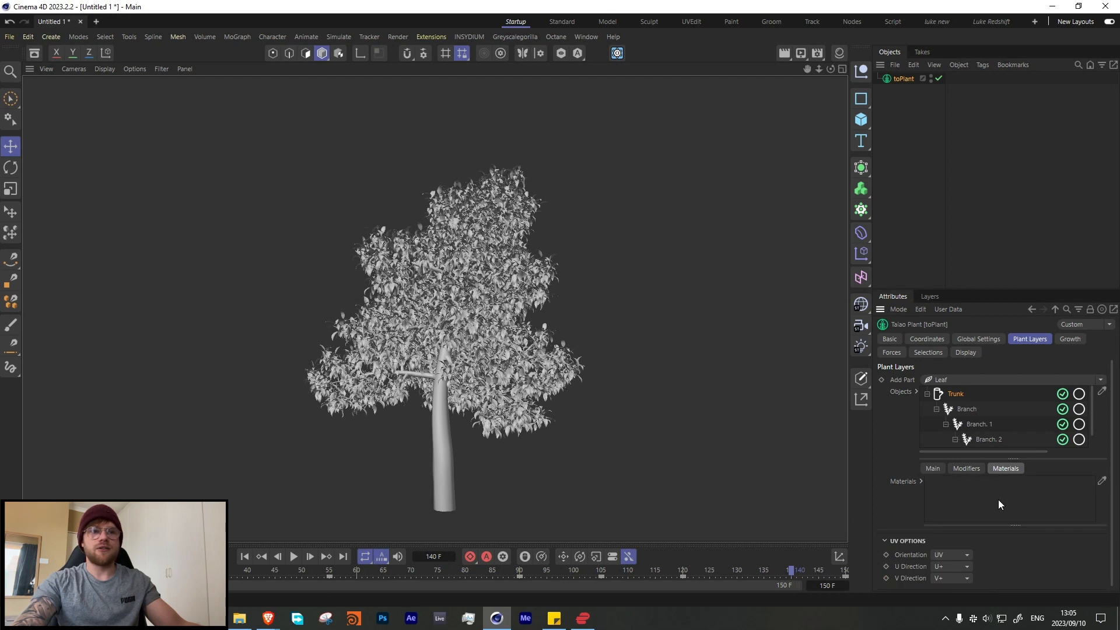
left_click(963, 409)
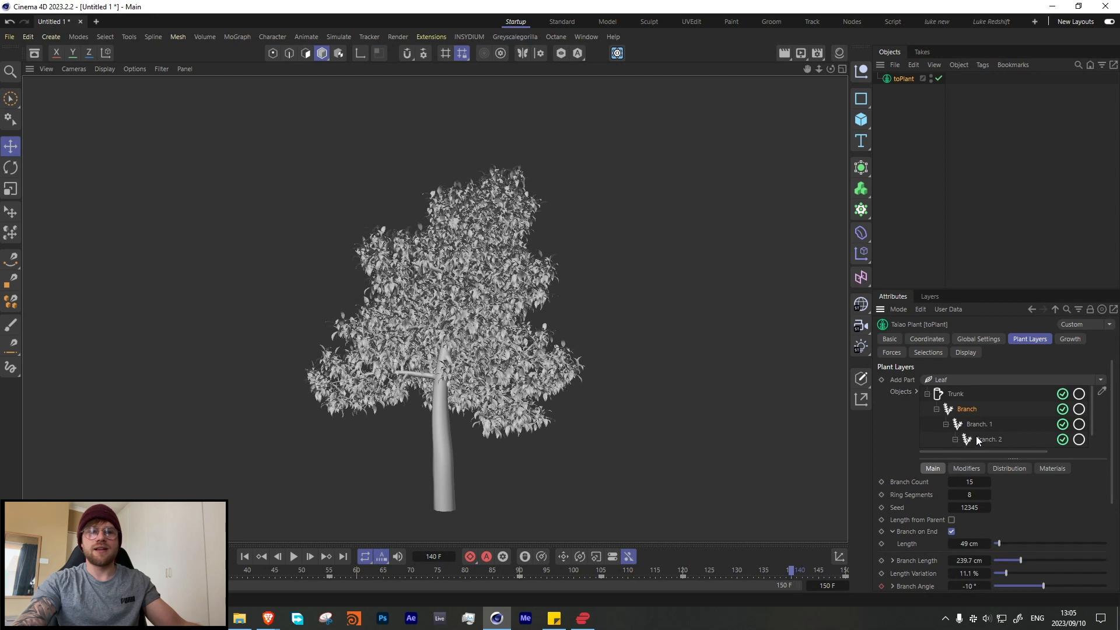
left_click(974, 427)
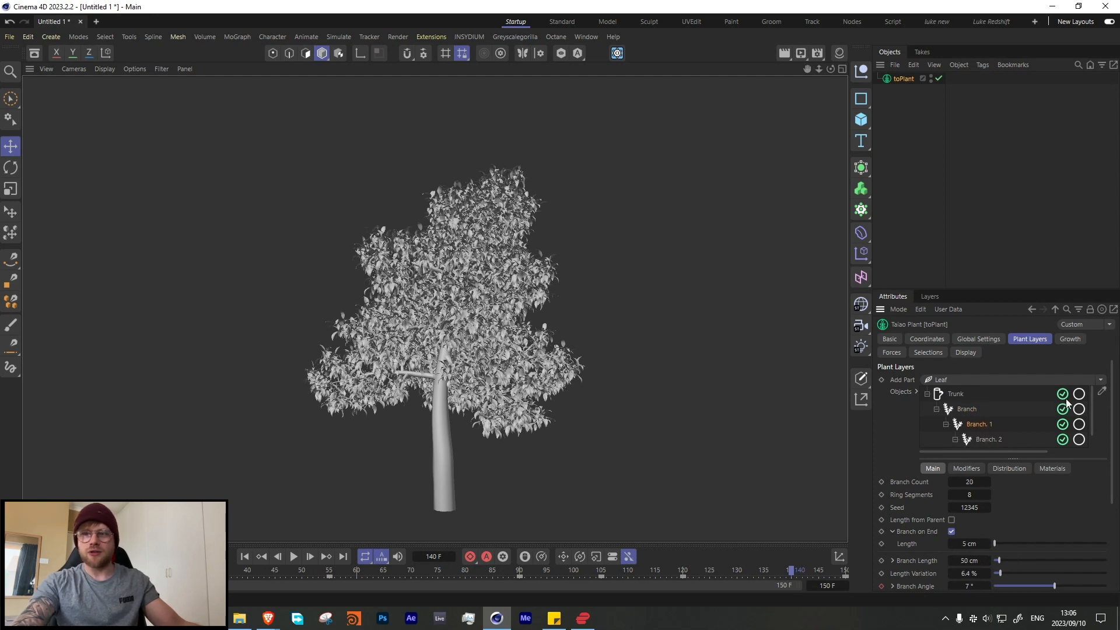
scroll(1068, 402, "down", 1)
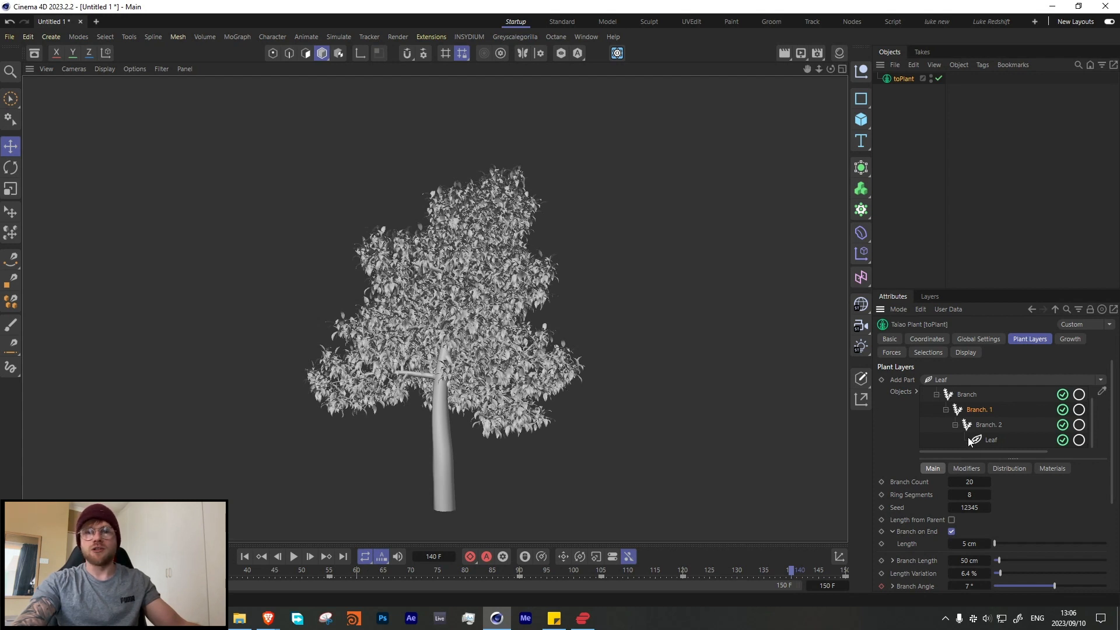
- Create a red material with 46% saturation, duplicate it and change the copy's hue to green
left_click(839, 52)
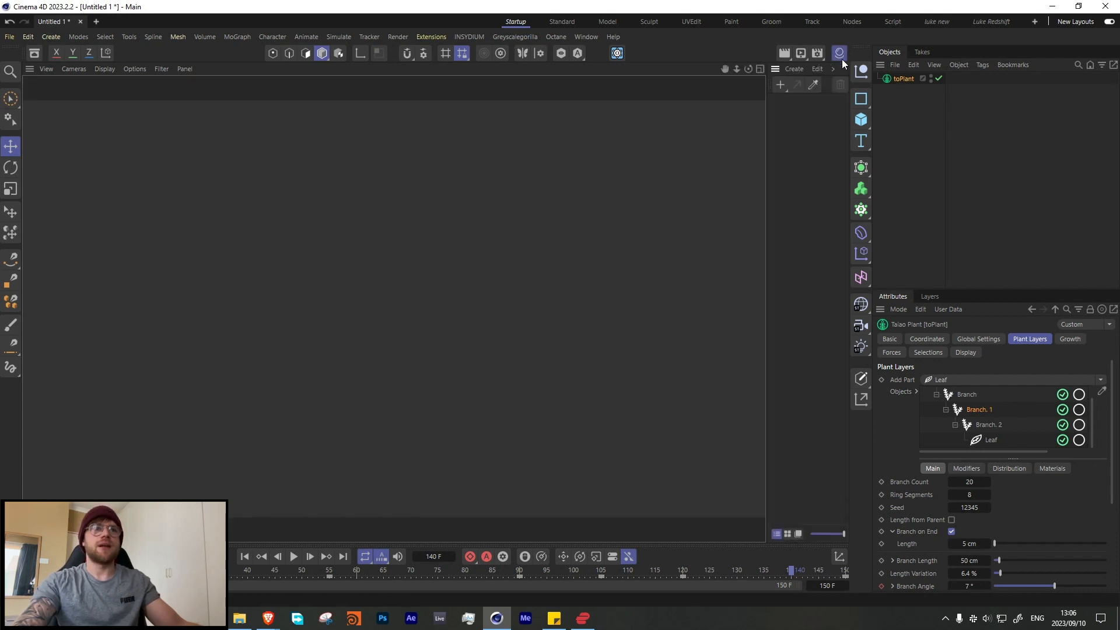
double_click(819, 132)
left_click(1039, 484)
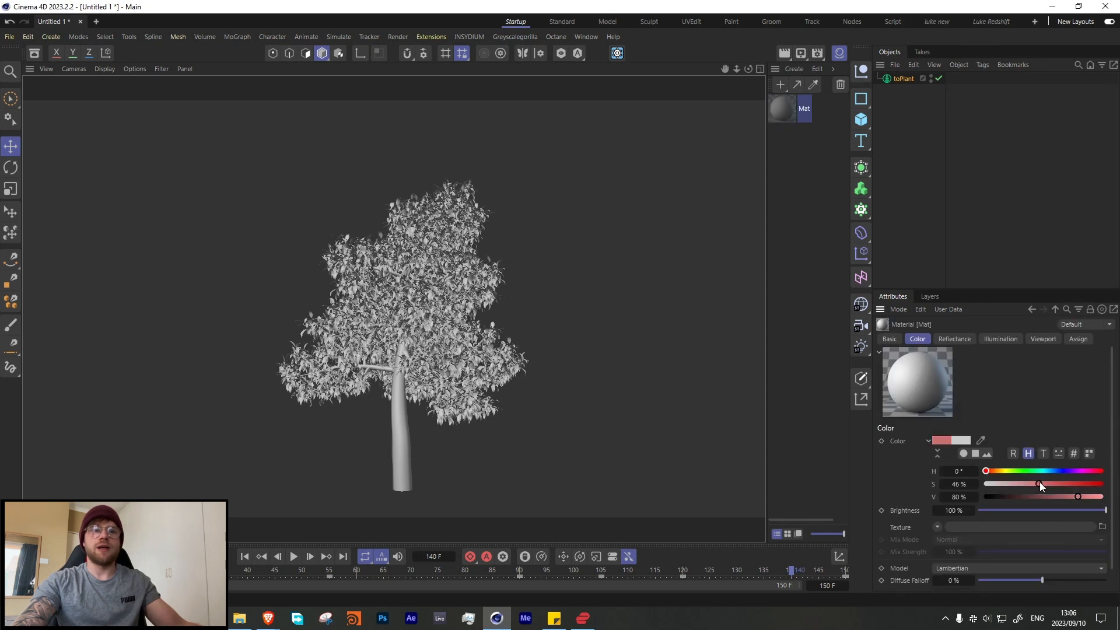
left_click_drag(793, 117, 789, 131, "ctrl")
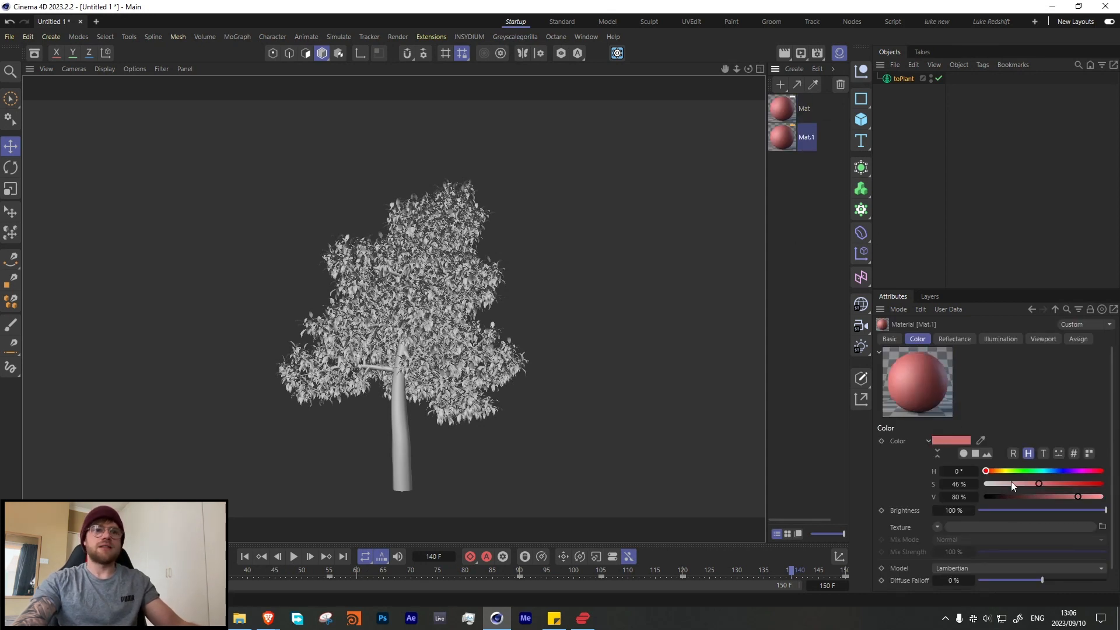
left_click(1023, 471)
- Assign both the red and the green material to the plant's Leaf layer, and deselect the plant
left_click(904, 79)
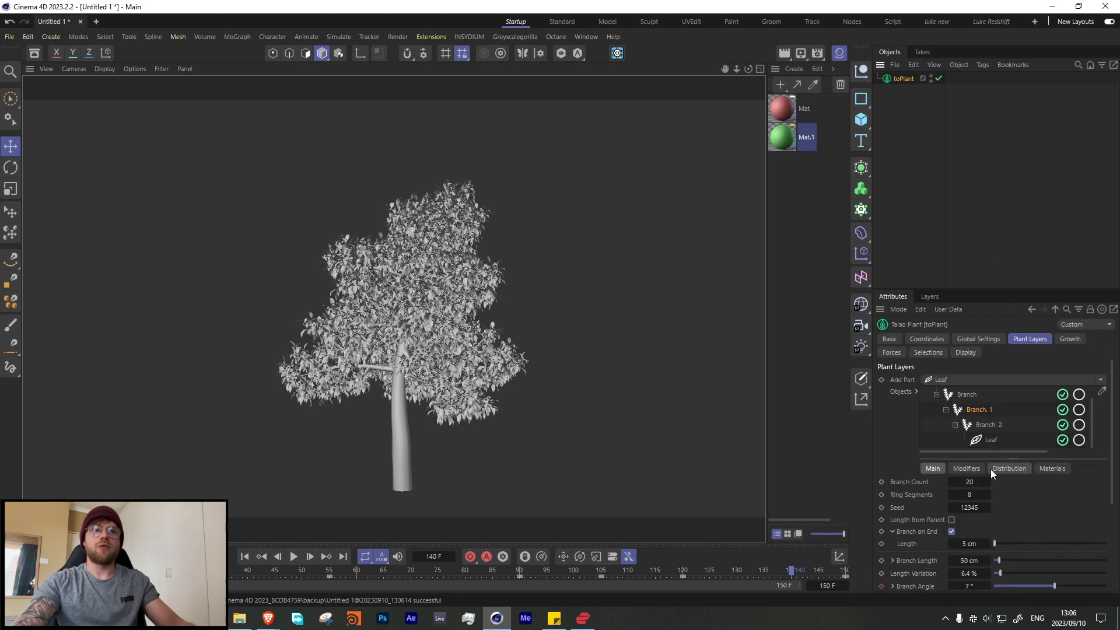
left_click(991, 440)
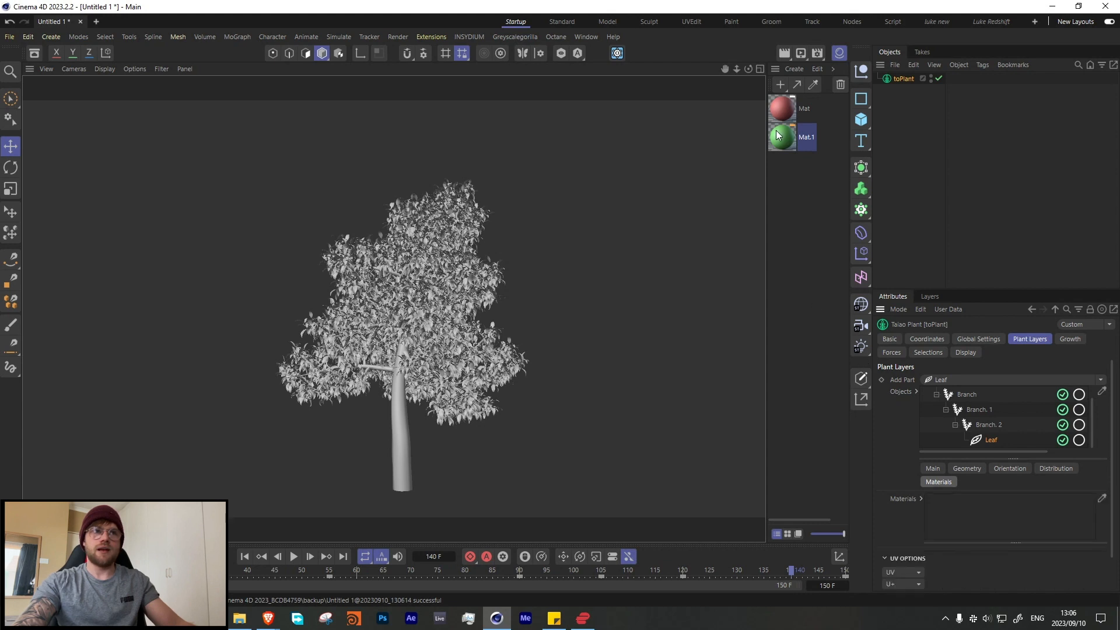
left_click_drag(782, 108, 972, 512)
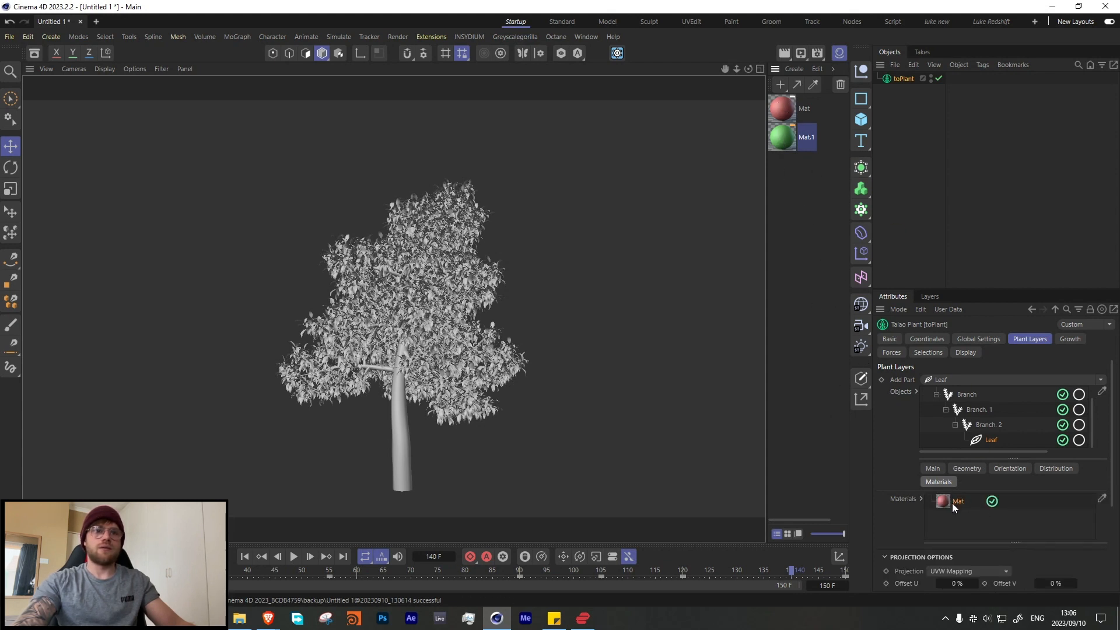
left_click_drag(949, 515, 948, 516)
left_click(908, 156)
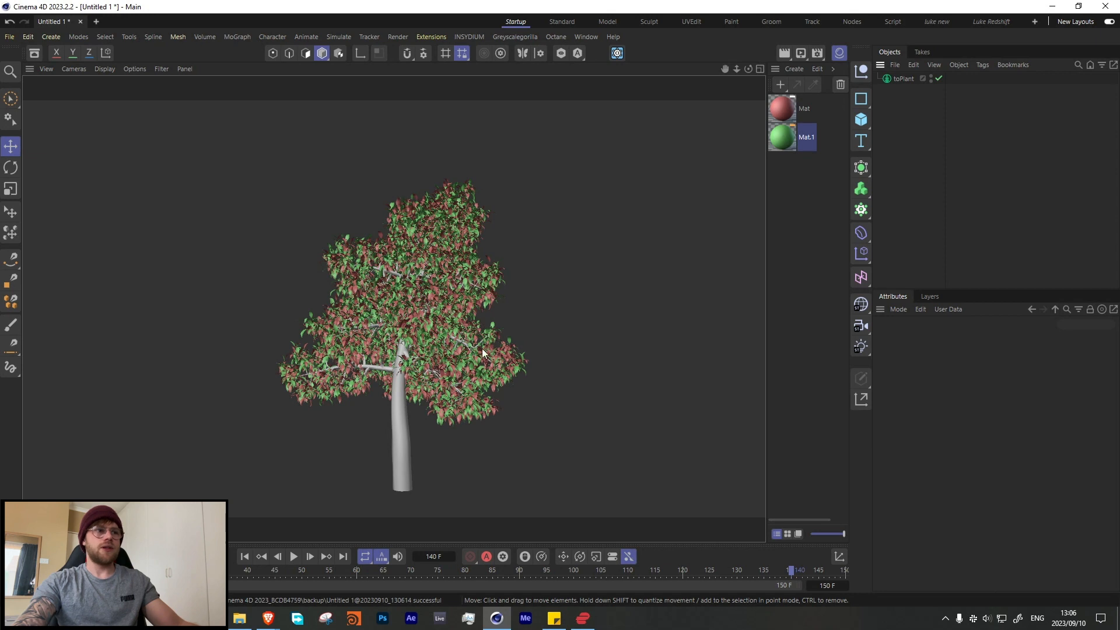